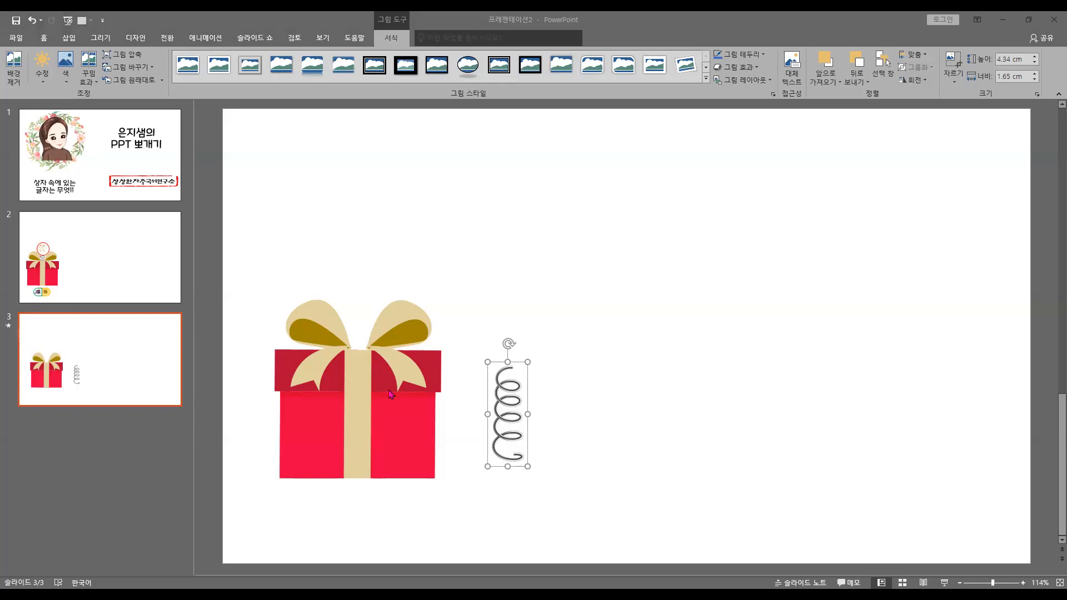
Duplicate the gift box picture and arrange the two copies one above the other, aligned vertically
{"action": "left_click", "coordinate": [386, 405]}
{"action": "key", "text": "ctrl+c"}
{"action": "key", "text": "ctrl+v"}
{"action": "mouse_move", "coordinate": [386, 405]}
{"action": "left_mouse_down"}
{"action": "mouse_move", "coordinate": [385, 227]}
{"action": "mouse_move", "coordinate": [391, 385]}
{"action": "left_mouse_up"}
{"action": "left_click_drag", "start_coordinate": [388, 251], "coordinate": [388, 323]}
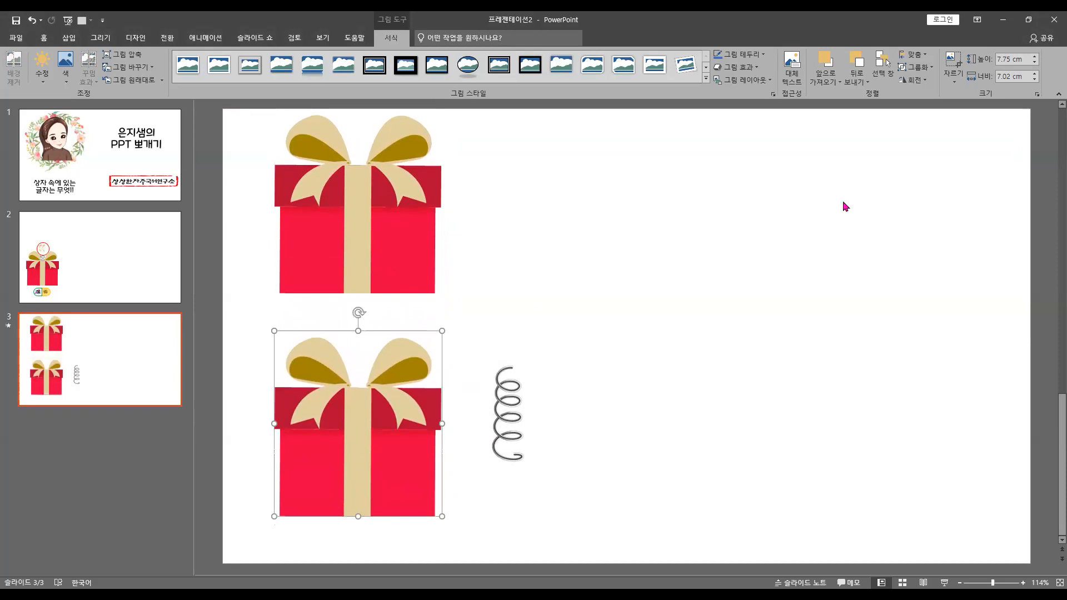
Crop the lid and bow off the lower gift box copy, keeping only the box body
{"action": "left_click", "coordinate": [953, 60]}
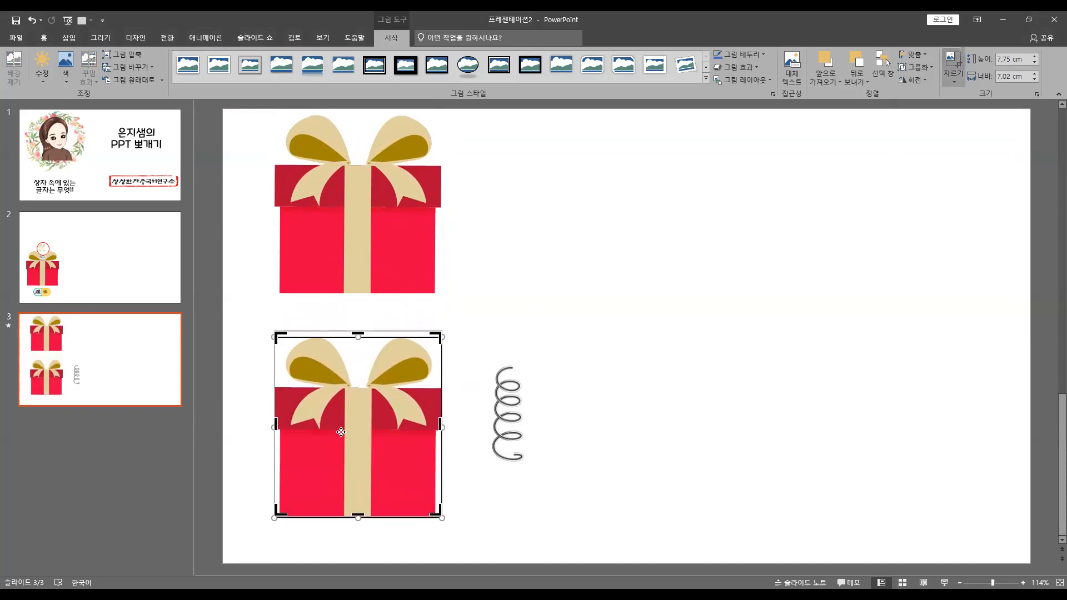
{"action": "left_click_drag", "start_coordinate": [361, 332], "coordinate": [362, 427]}
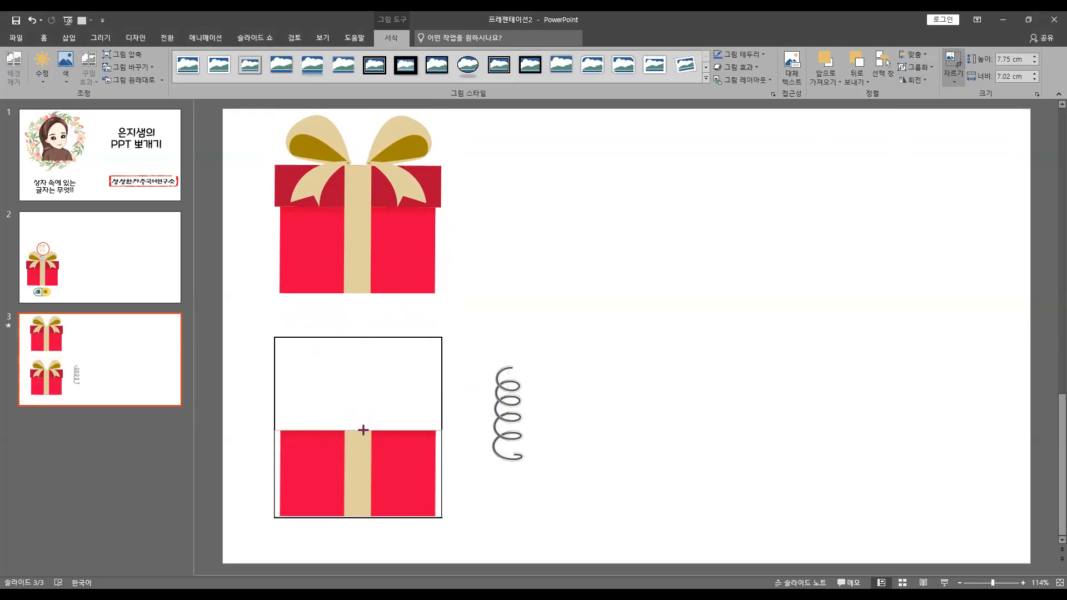
{"action": "left_click", "coordinate": [387, 261]}
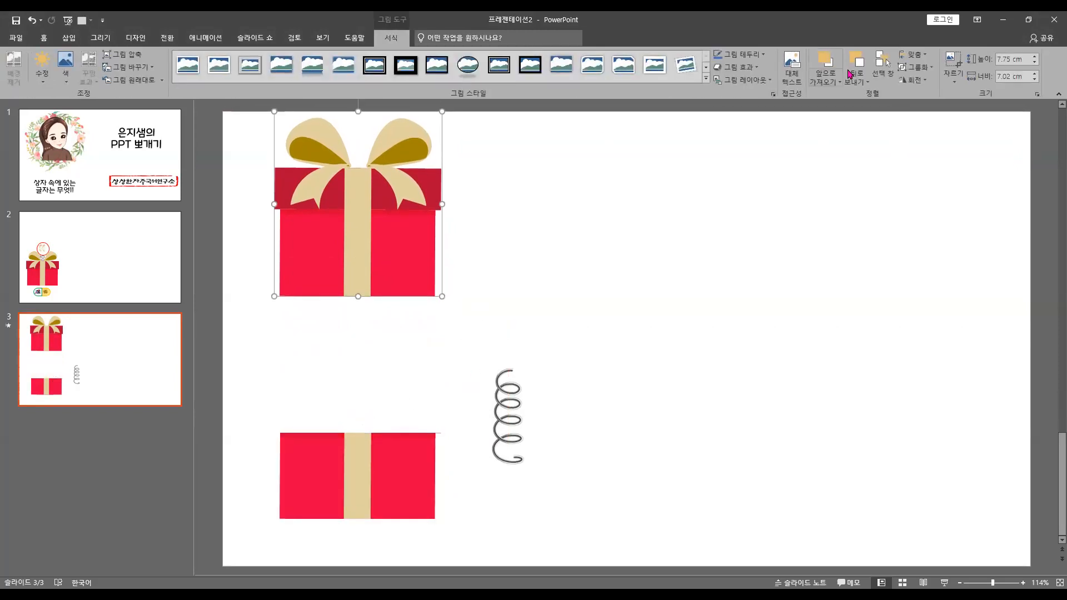
Crop the upper gift box copy to its bow and lid and fit it onto the box body
{"action": "left_click", "coordinate": [953, 60]}
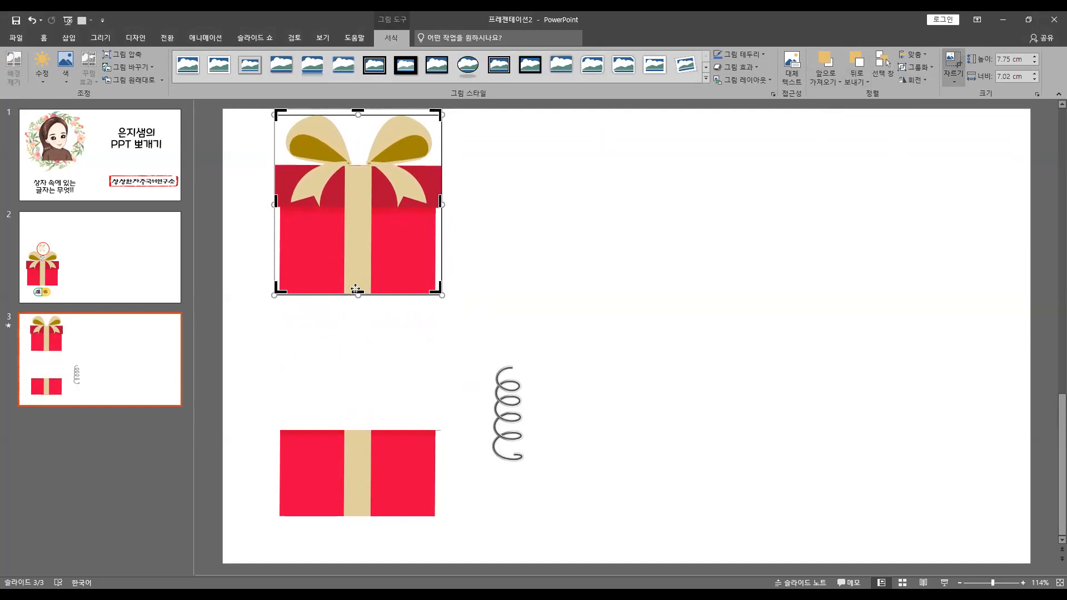
{"action": "left_click_drag", "start_coordinate": [359, 291], "coordinate": [390, 415]}
{"action": "left_click", "coordinate": [548, 256]}
{"action": "left_click", "coordinate": [476, 503]}
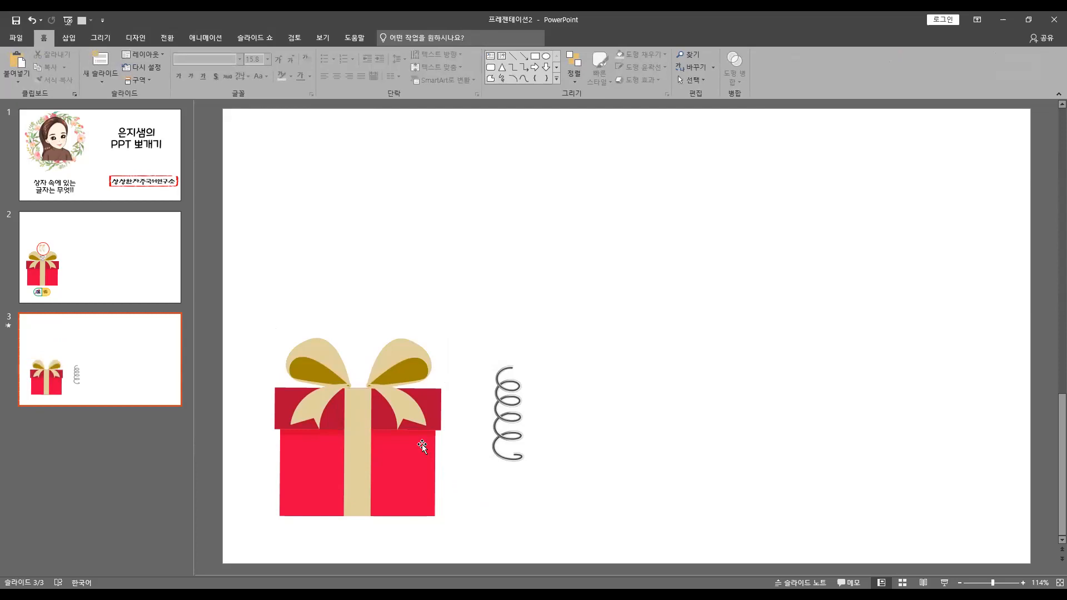
Lift the lid well above the box body and move the spring farther away from the box
{"action": "left_click_drag", "start_coordinate": [412, 404], "coordinate": [415, 228]}
{"action": "left_click_drag", "start_coordinate": [512, 430], "coordinate": [578, 440]}
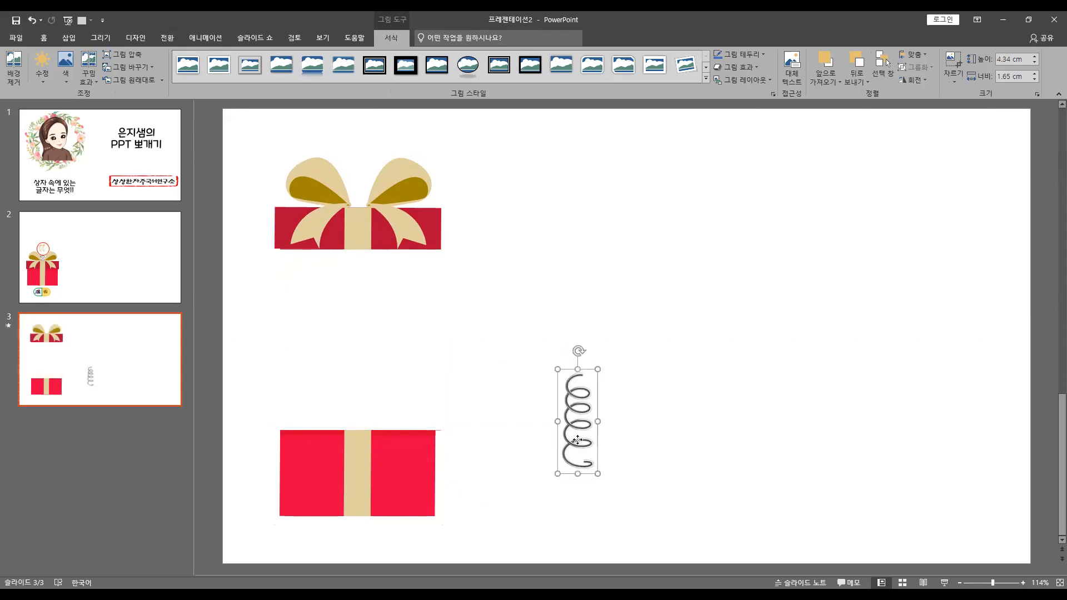
Insert an ellipse above the spring and size it to a 5 cm by 5 cm circle
{"action": "left_click", "coordinate": [68, 38]}
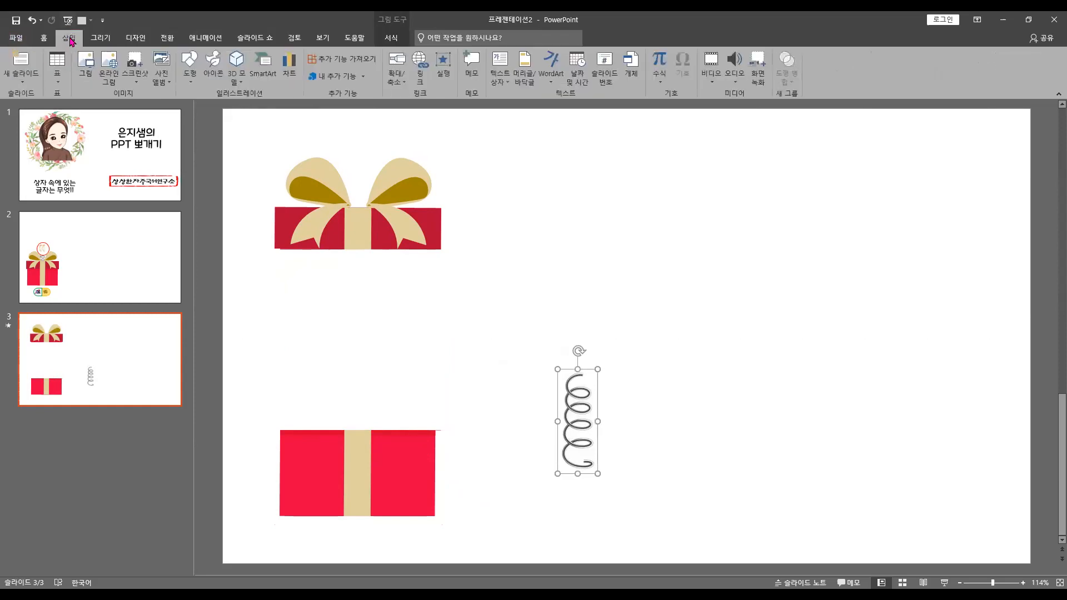
{"action": "left_click", "coordinate": [190, 74]}
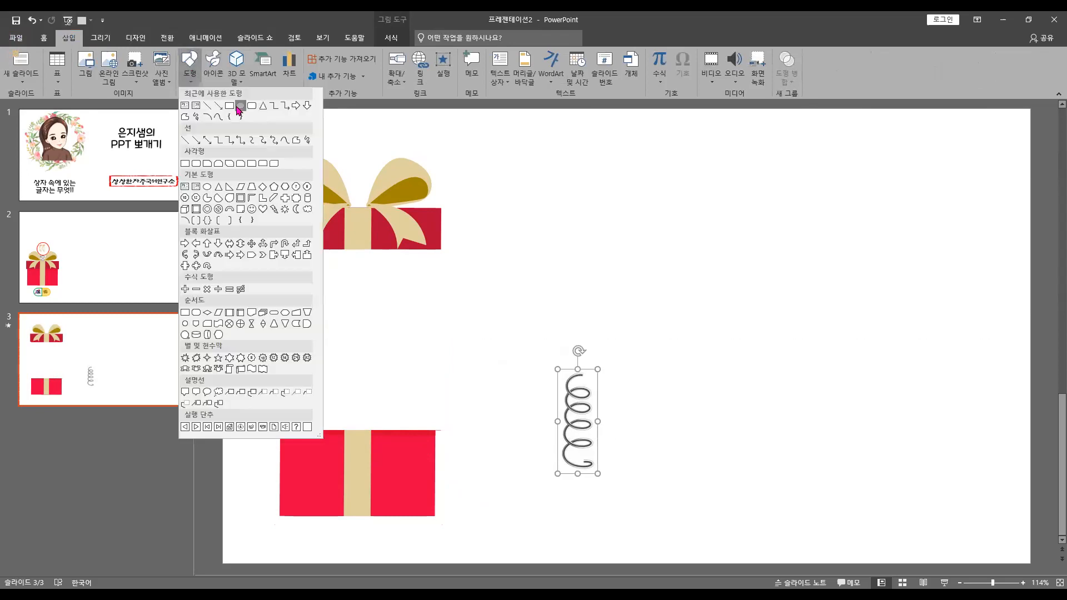
{"action": "left_click", "coordinate": [240, 105]}
{"action": "left_click", "coordinate": [548, 223]}
{"action": "left_click_drag", "start_coordinate": [609, 285], "coordinate": [636, 314]}
{"action": "left_click", "coordinate": [825, 62]}
{"action": "type", "text": "5"}
{"action": "key", "text": "Tab"}
{"action": "type", "text": "5"}
{"action": "key", "text": "Return"}
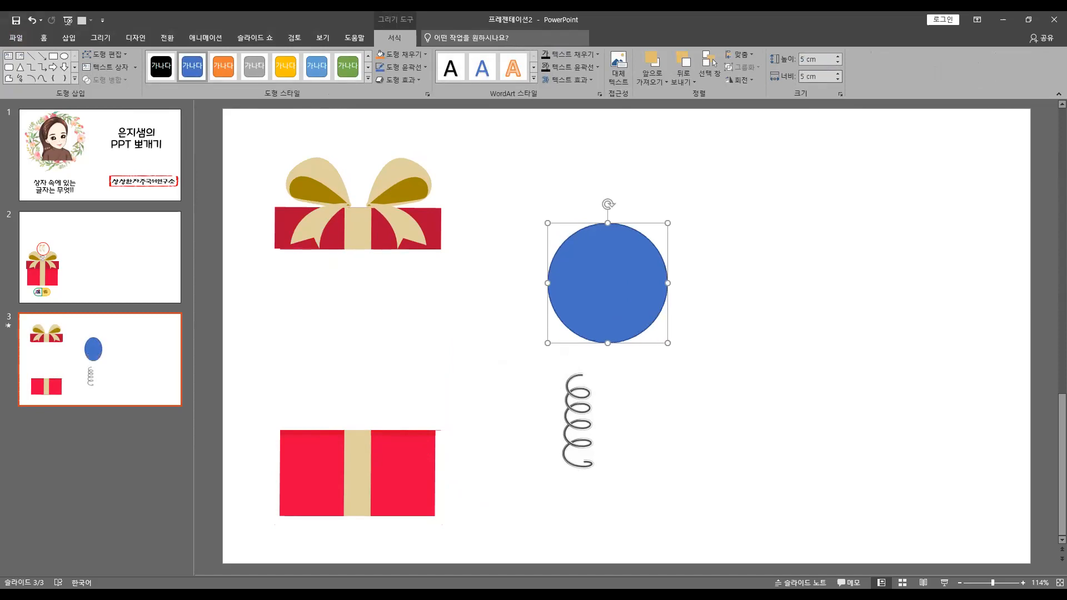
Enlarge the spring slightly and place the circle centred over its upper end
{"action": "left_click_drag", "start_coordinate": [610, 279], "coordinate": [590, 351]}
{"action": "left_click", "coordinate": [593, 466]}
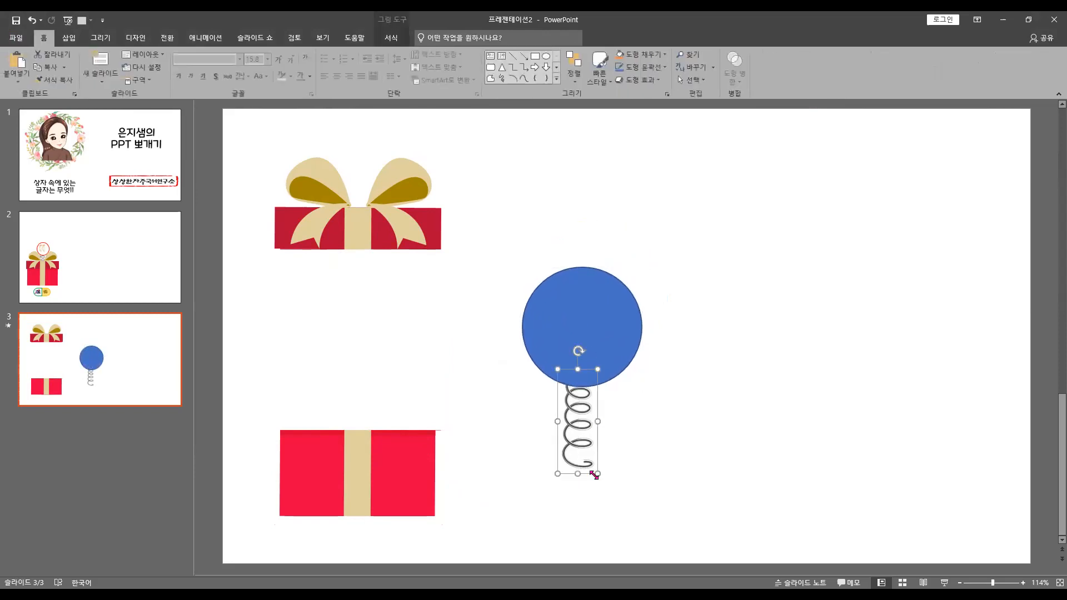
{"action": "mouse_move", "coordinate": [598, 474]}
{"action": "left_mouse_down"}
{"action": "mouse_move", "coordinate": [612, 498]}
{"action": "mouse_move", "coordinate": [595, 466]}
{"action": "left_mouse_up"}
{"action": "left_click", "coordinate": [619, 328]}
{"action": "left_click_drag", "start_coordinate": [618, 328], "coordinate": [622, 331]}
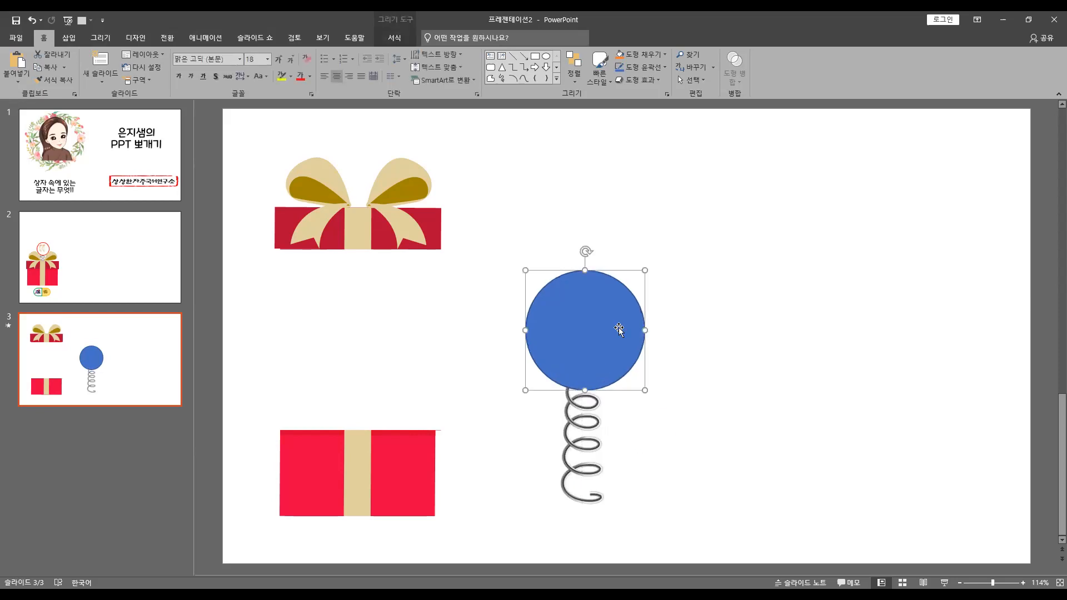
Fill the circle with a light purple from the standard colour palette
{"action": "left_click", "coordinate": [394, 37]}
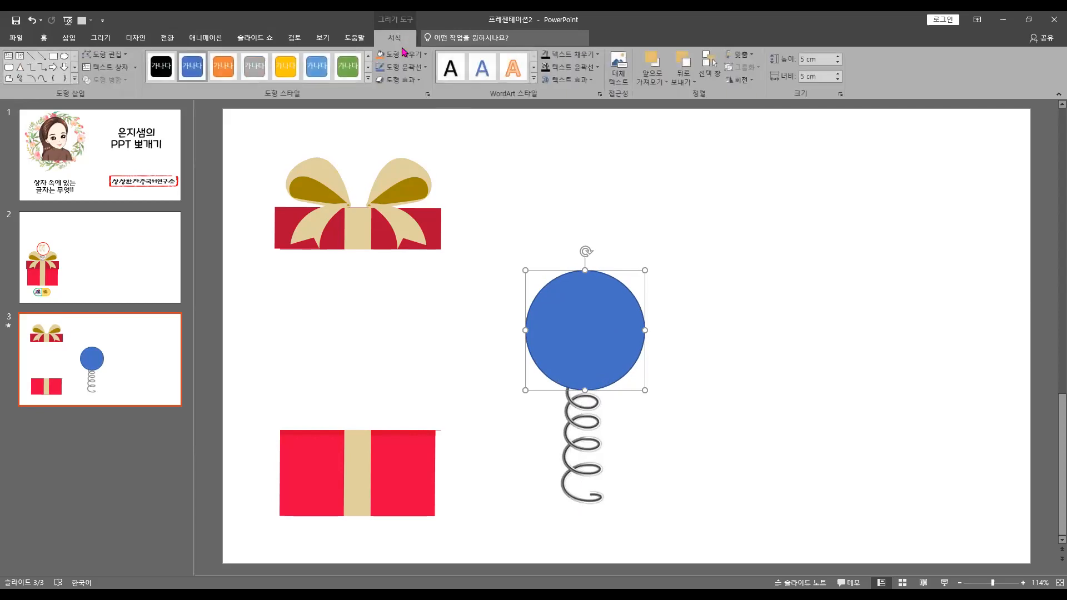
{"action": "left_click", "coordinate": [404, 56]}
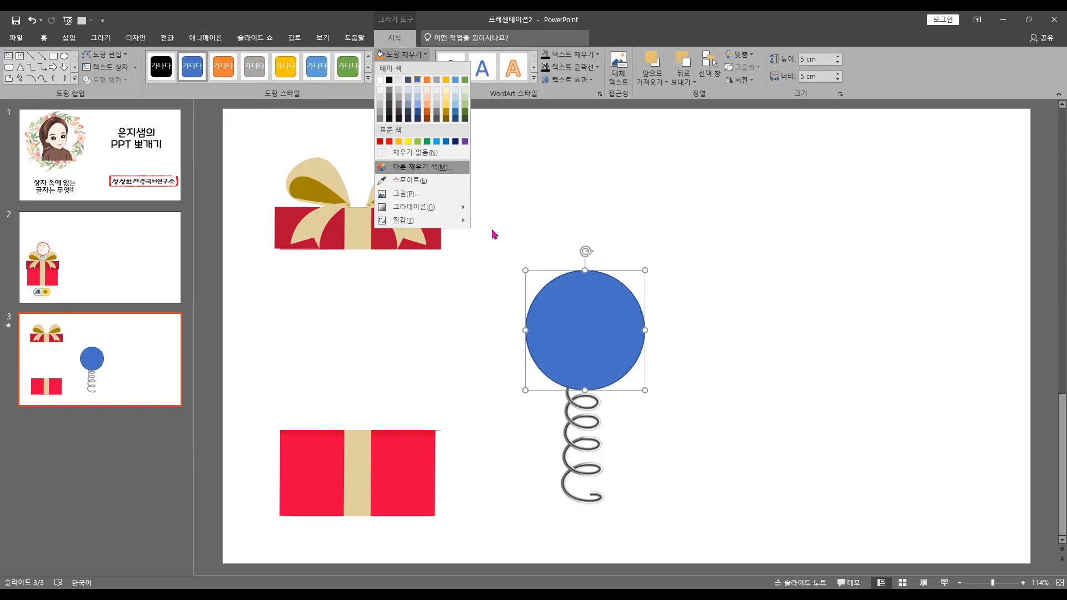
{"action": "left_click", "coordinate": [423, 166]}
{"action": "left_click", "coordinate": [508, 268]}
{"action": "left_click", "coordinate": [514, 264]}
{"action": "left_click", "coordinate": [519, 261]}
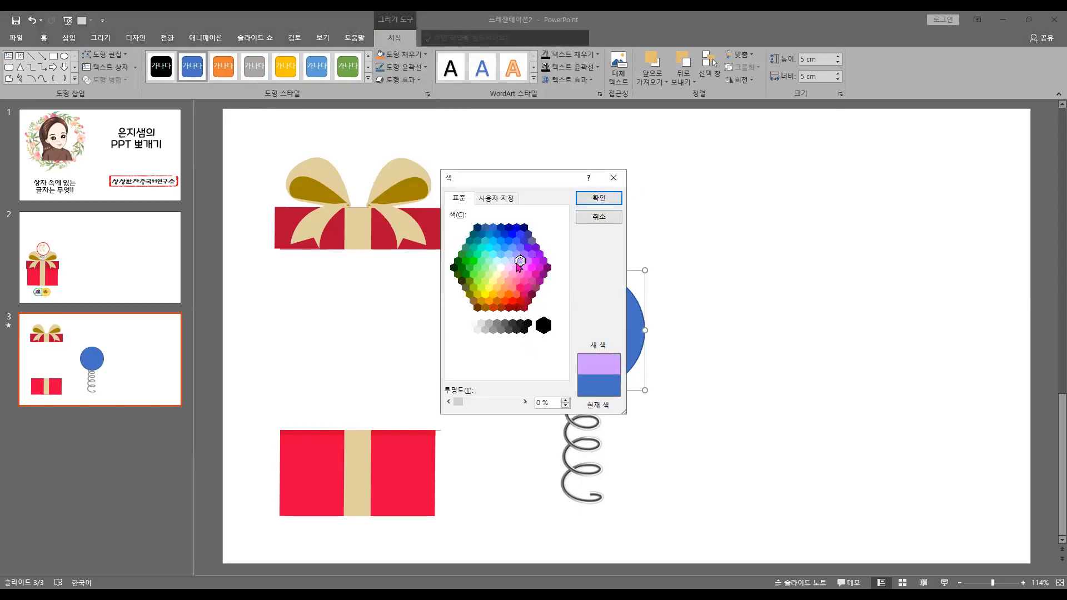
{"action": "left_click", "coordinate": [599, 197]}
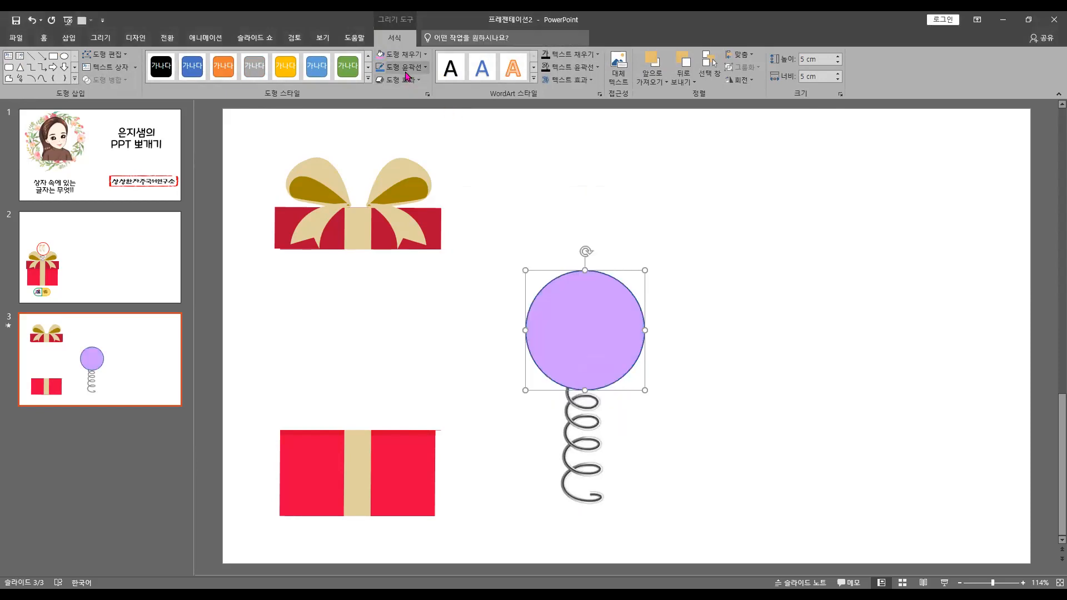
Change the circle's outline colour to a darker purple
{"action": "left_click", "coordinate": [405, 67]}
{"action": "left_click", "coordinate": [380, 177]}
{"action": "left_click", "coordinate": [404, 67]}
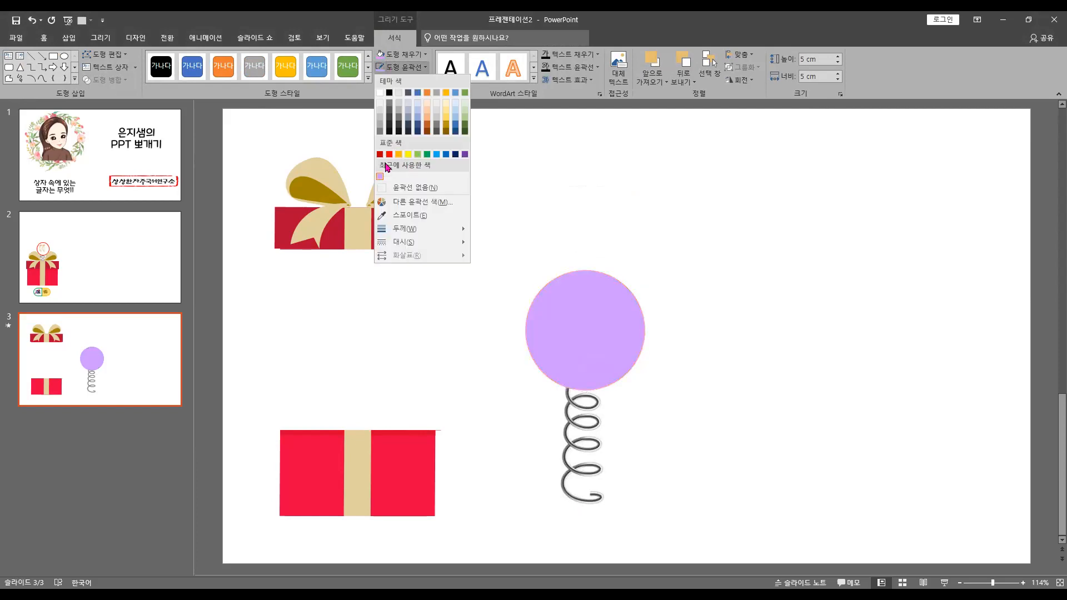
{"action": "left_click", "coordinate": [721, 291]}
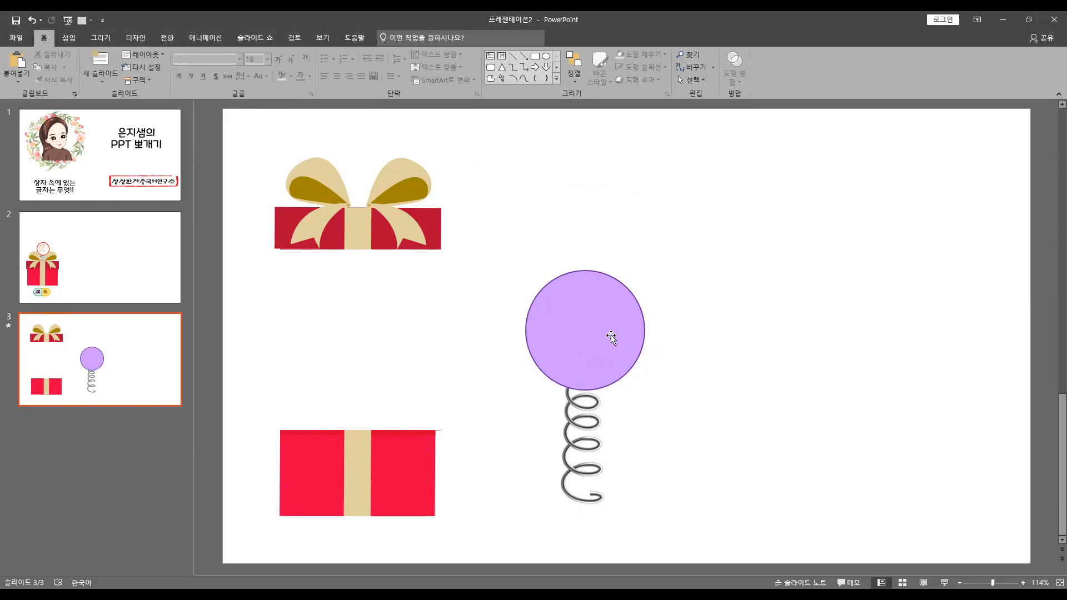
Add the Chinese character 反 as text inside the circle
{"action": "left_click", "coordinate": [577, 323]}
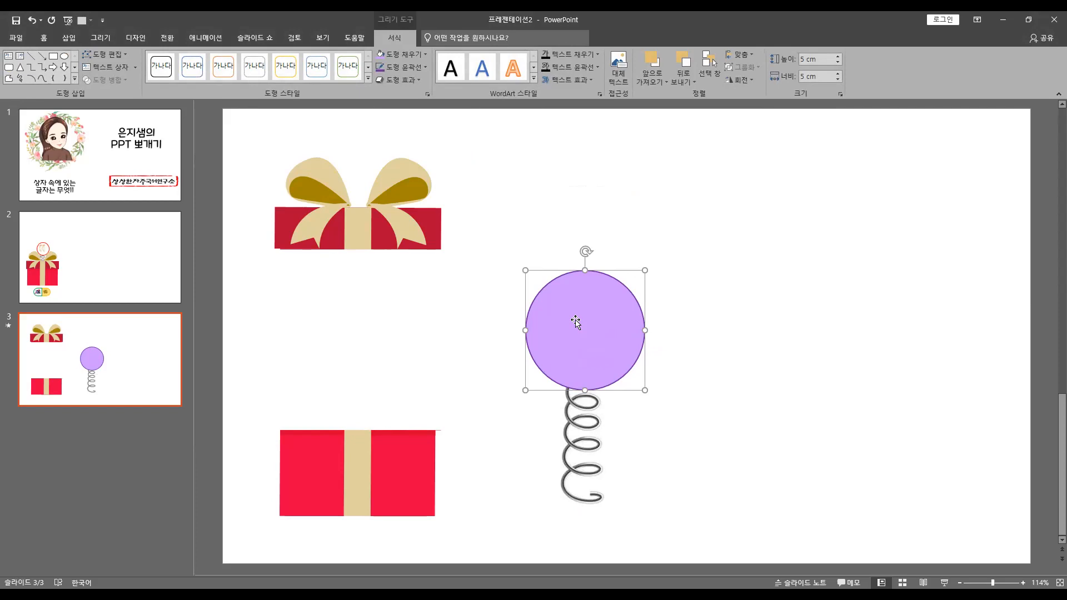
{"action": "type", "text": "바"}
{"action": "type", "text": "反"}
{"action": "key", "text": "Escape"}
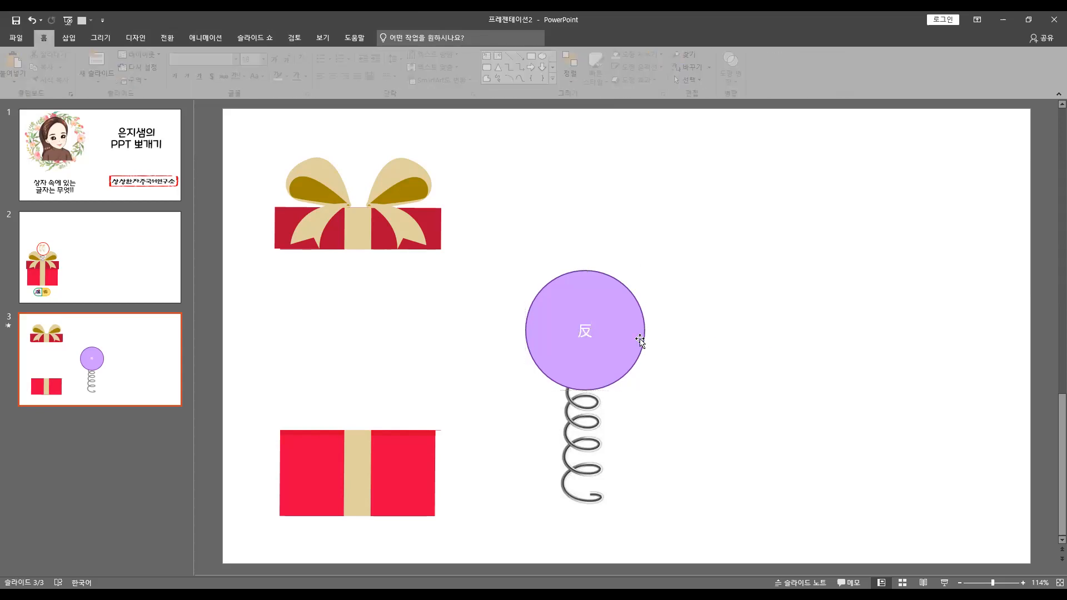
Enlarge the circle's 反 character to a font size of 96
{"action": "left_click", "coordinate": [42, 39]}
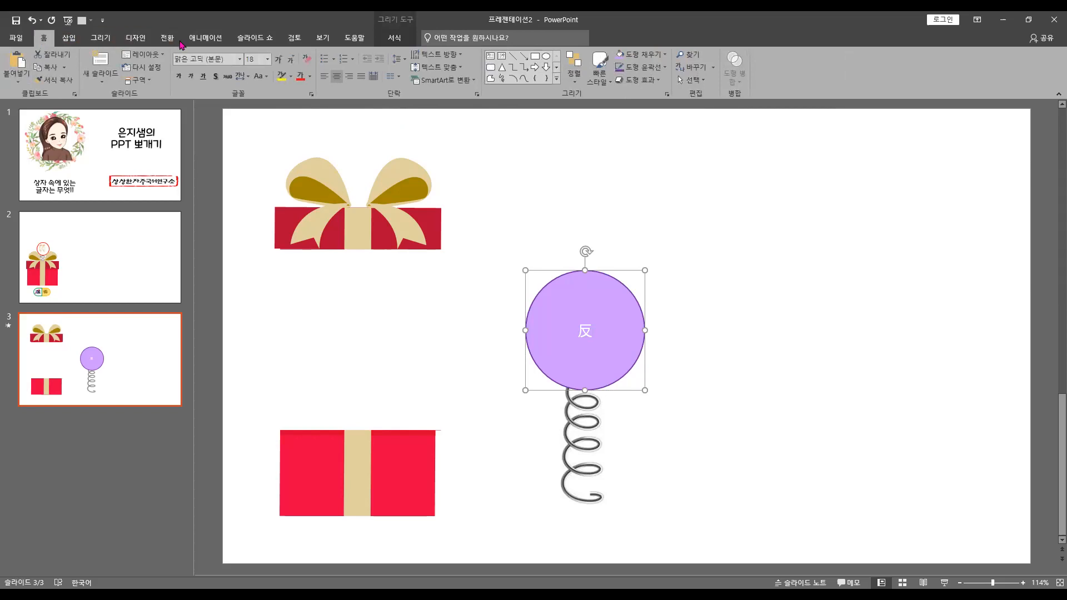
{"action": "left_click", "coordinate": [279, 60]}
{"action": "left_click", "coordinate": [279, 60]}
{"action": "left_click", "coordinate": [278, 60]}
{"action": "left_click", "coordinate": [278, 60]}
{"action": "left_click", "coordinate": [278, 59]}
{"action": "left_click", "coordinate": [279, 59]}
{"action": "left_click", "coordinate": [279, 60]}
{"action": "left_click", "coordinate": [278, 59]}
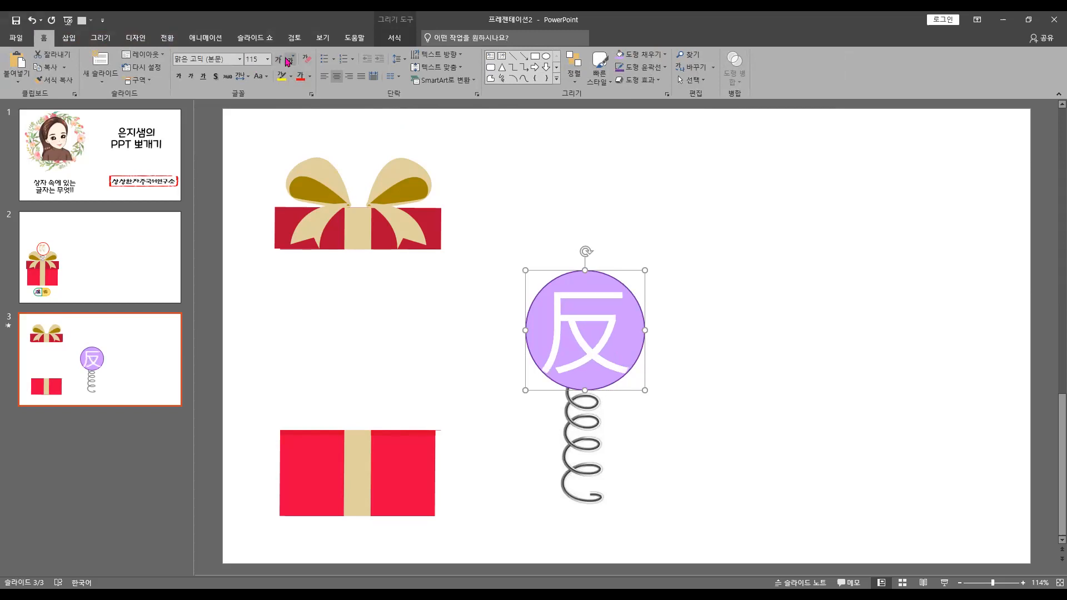
{"action": "left_click", "coordinate": [290, 59]}
{"action": "left_click", "coordinate": [240, 59]}
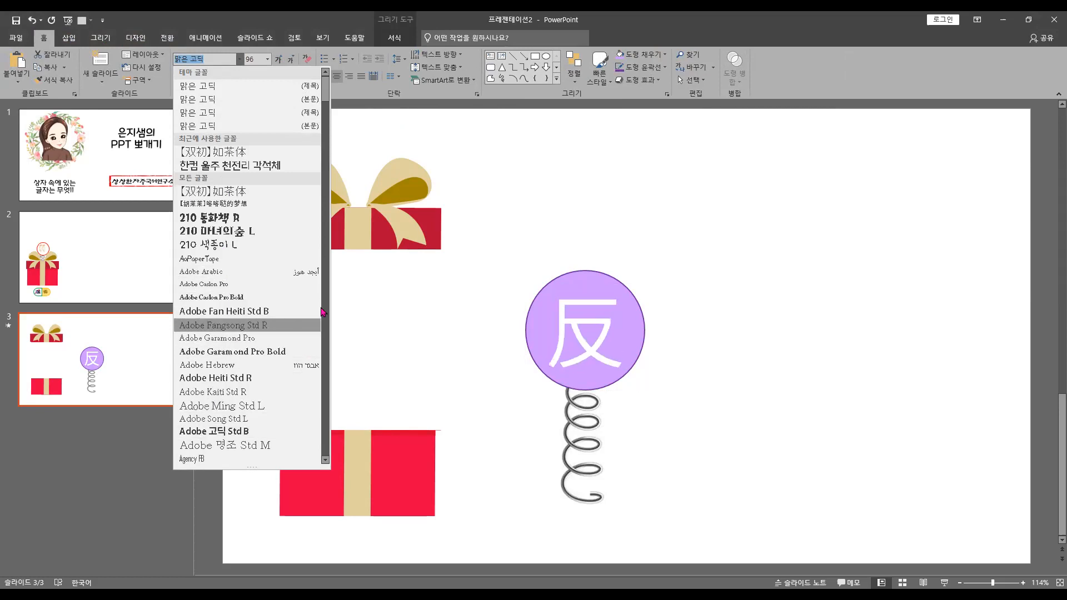
{"action": "scroll", "coordinate": [322, 312], "scroll_direction": "down", "scroll_amount": 10}
{"action": "left_click", "coordinate": [334, 286]}
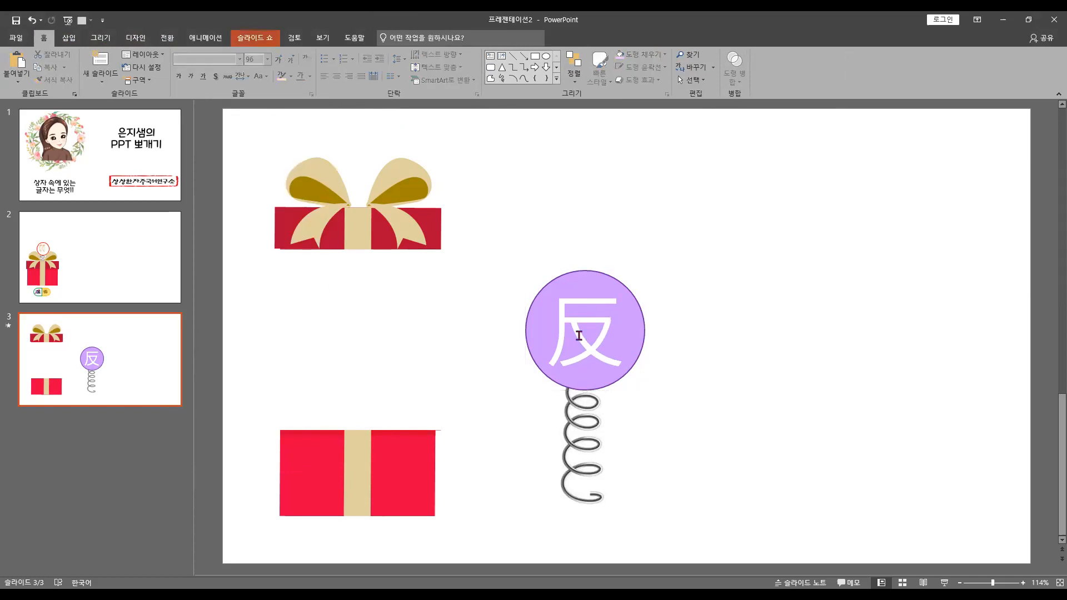
Set the font of the circle's 反 character to Adobe 고딕 Std B
{"action": "left_click", "coordinate": [634, 360]}
{"action": "left_click", "coordinate": [240, 59]}
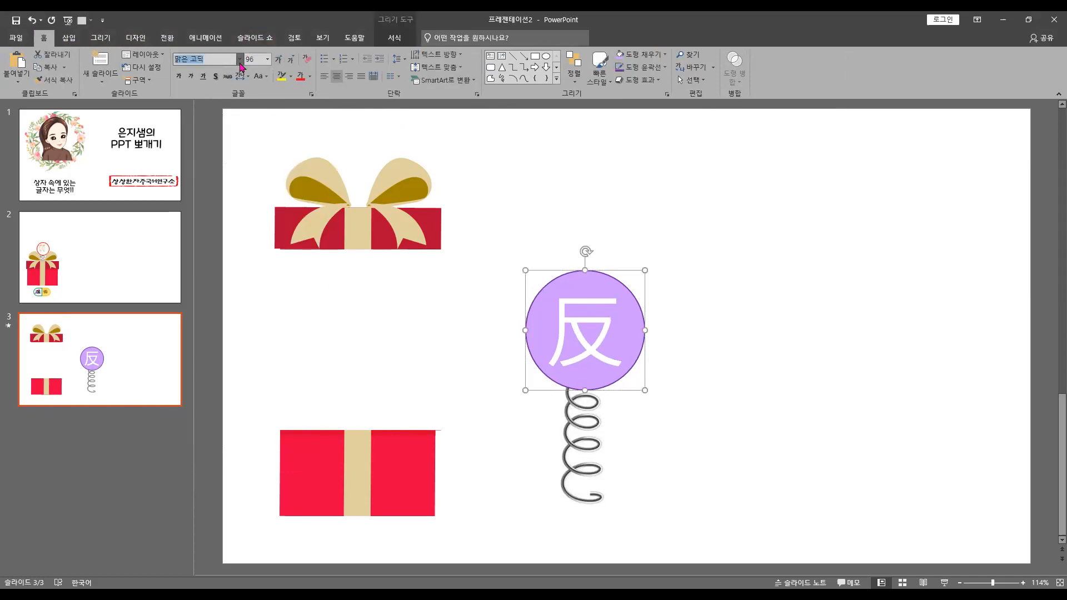
{"action": "left_click_drag", "start_coordinate": [328, 92], "coordinate": [331, 160]}
{"action": "left_click", "coordinate": [325, 445]}
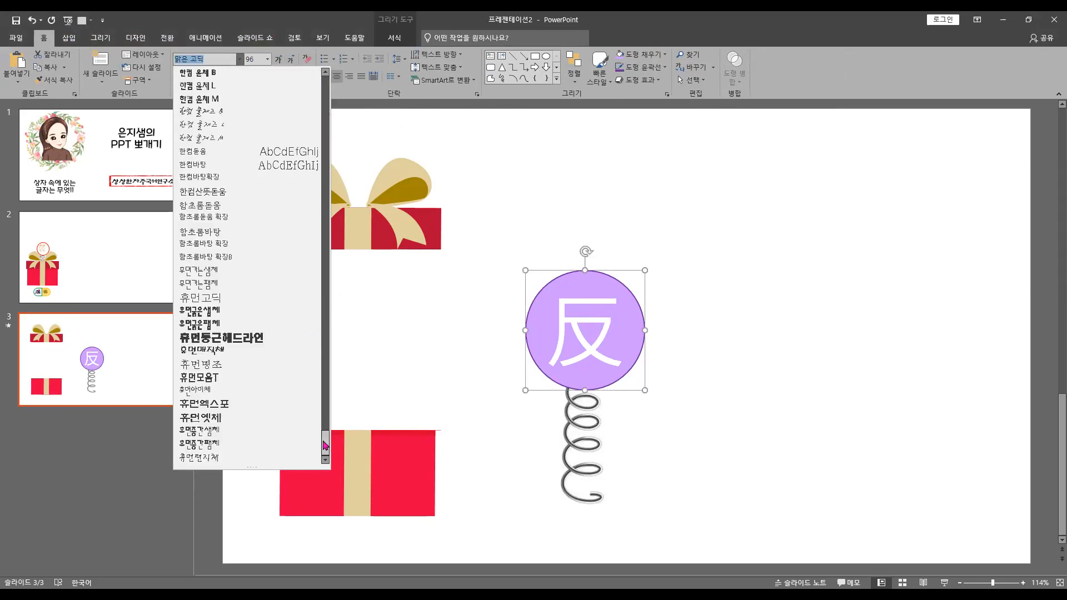
{"action": "left_click_drag", "start_coordinate": [325, 445], "coordinate": [315, 75]}
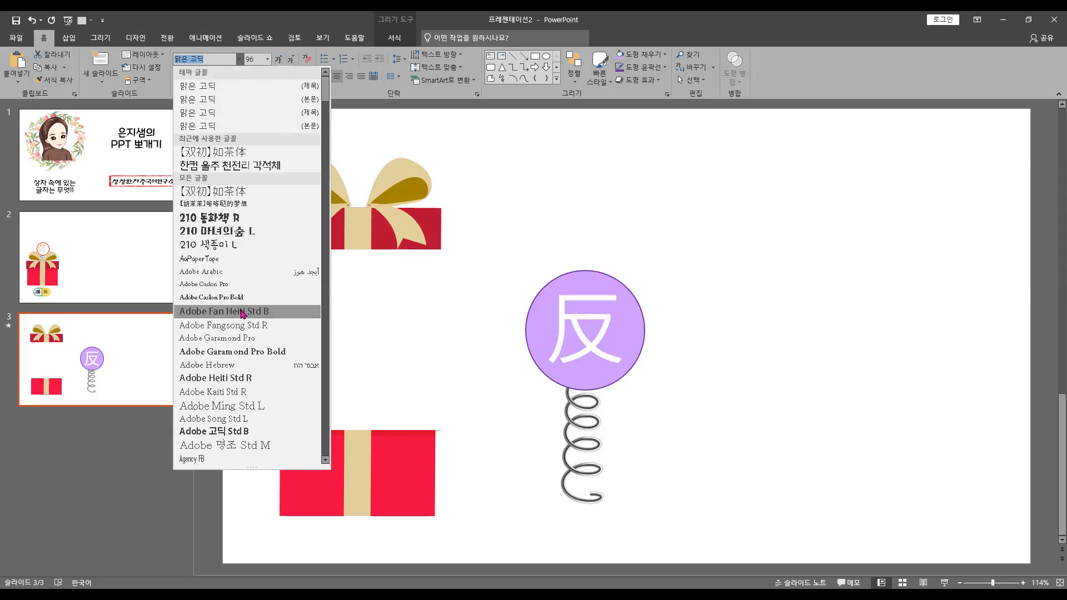
{"action": "left_click", "coordinate": [245, 431]}
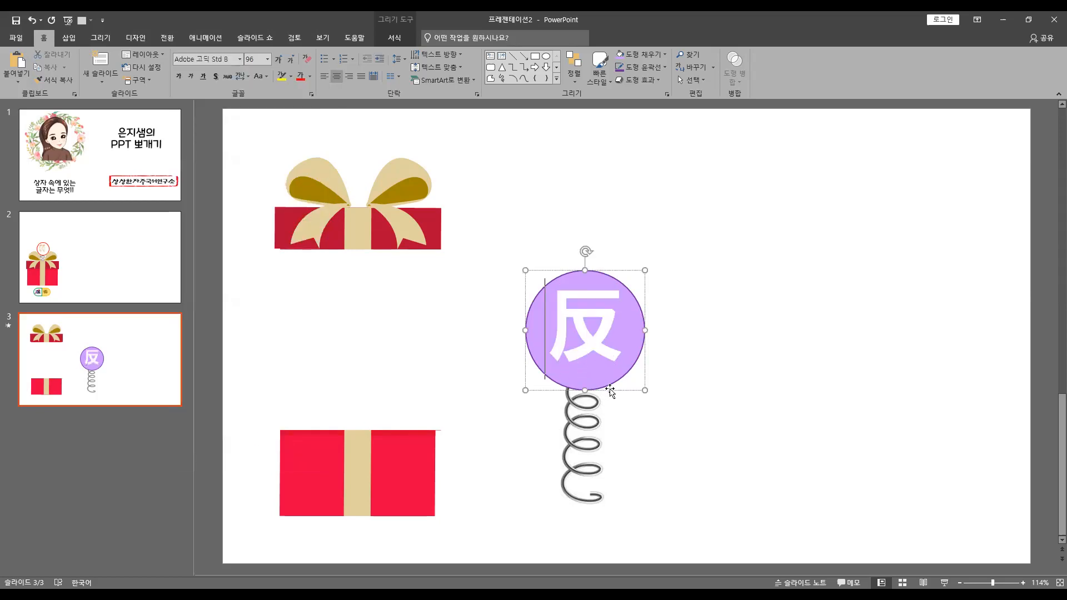
Set the vertical alignment of the circle's text to middle (중간)
{"action": "left_click", "coordinate": [439, 67]}
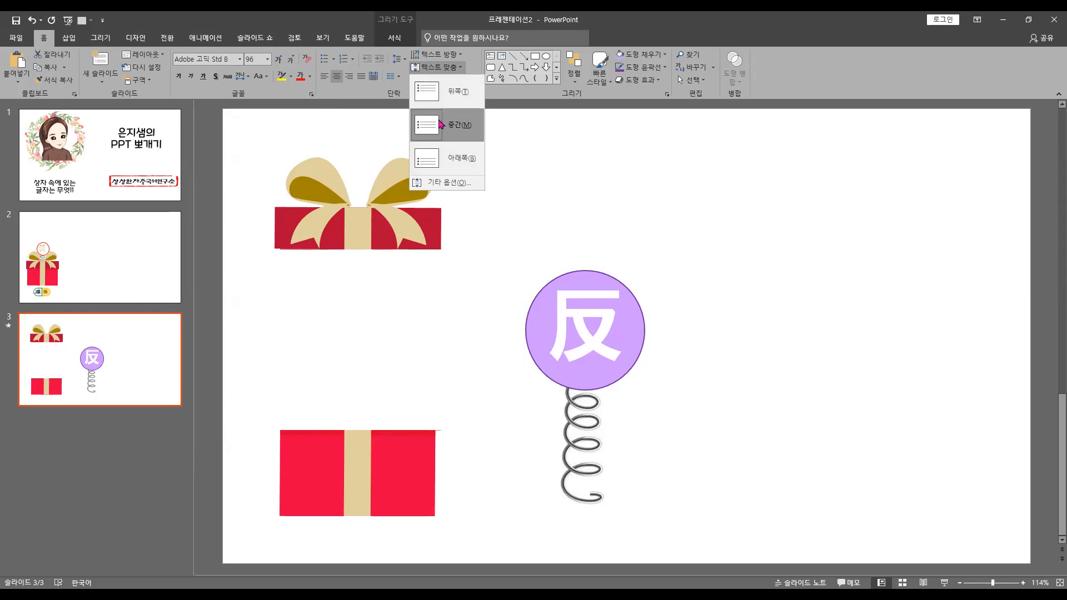
{"action": "left_click", "coordinate": [441, 123]}
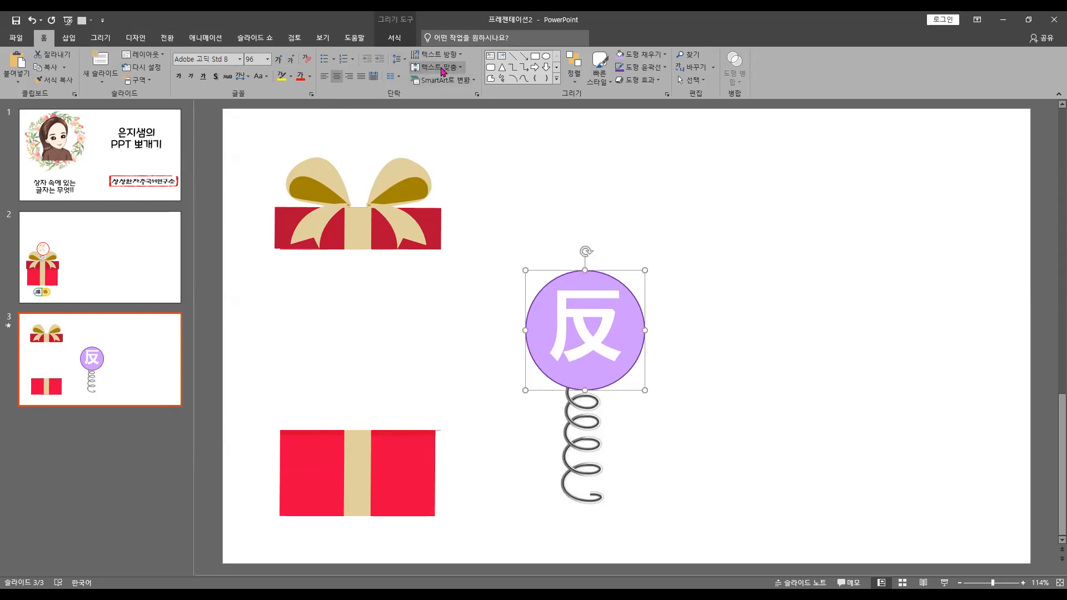
{"action": "left_click", "coordinate": [398, 59]}
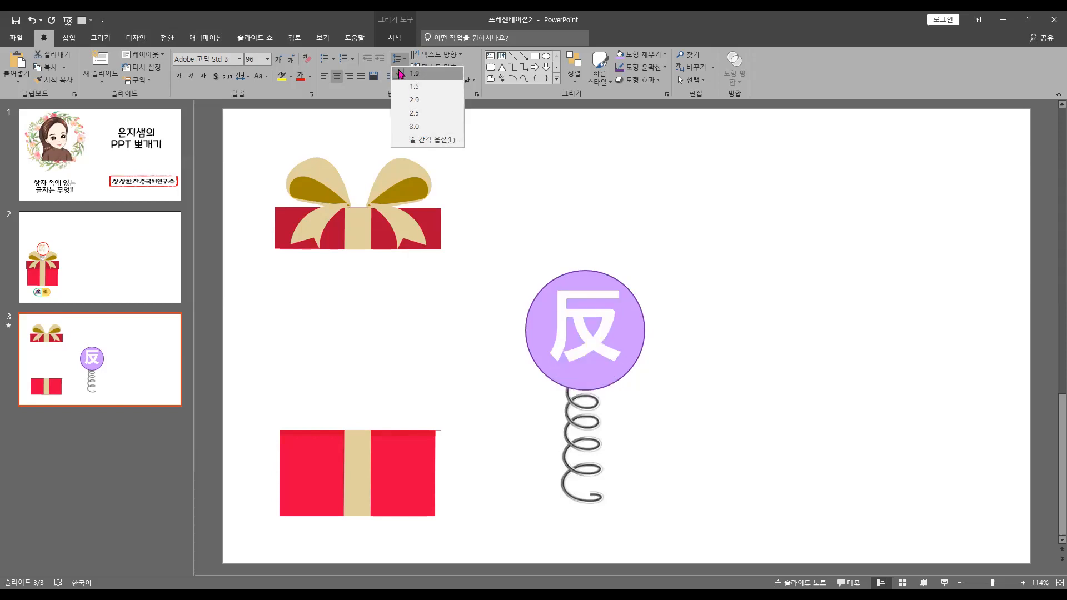
{"action": "left_click", "coordinate": [678, 374]}
Group the purple circle and the spring into one object
{"action": "left_click", "coordinate": [607, 369]}
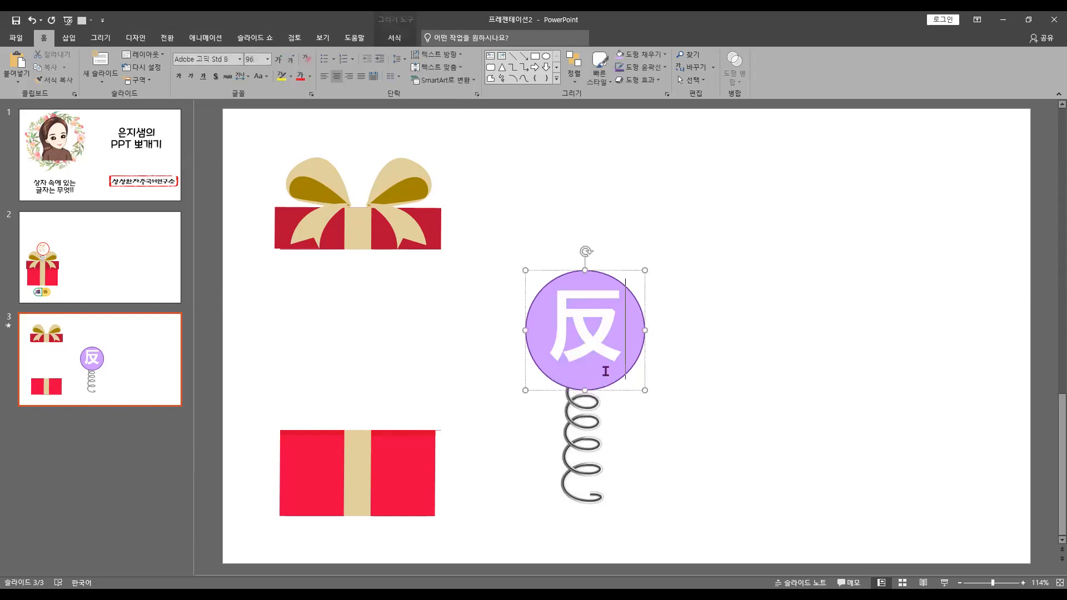
{"action": "left_click", "coordinate": [629, 369]}
{"action": "left_click", "coordinate": [593, 466], "text": "shift"}
{"action": "right_click", "coordinate": [591, 438]}
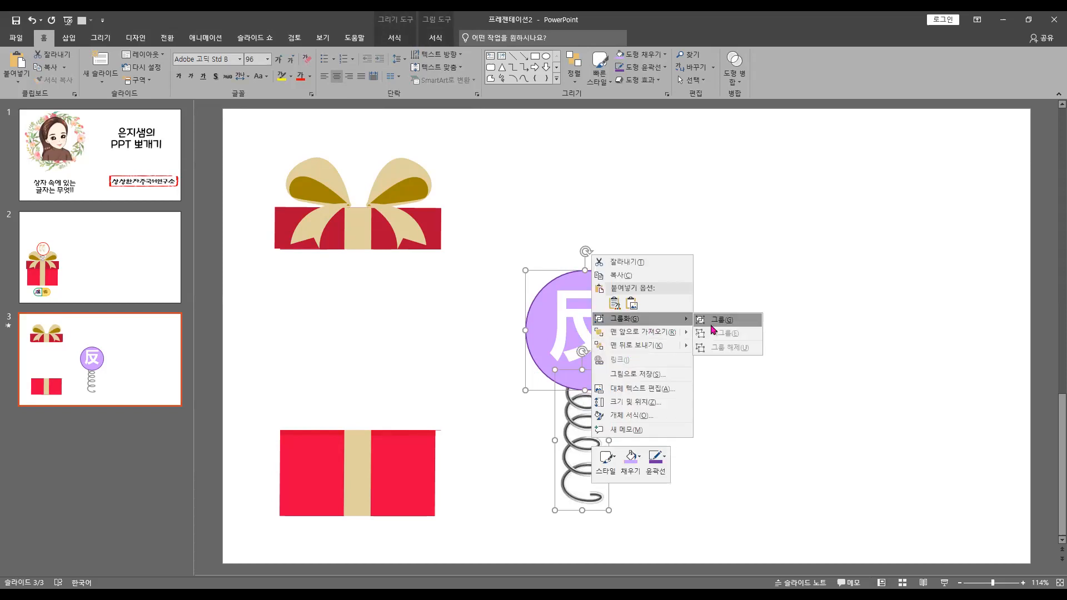
{"action": "left_click", "coordinate": [714, 319]}
Move the grouped circle and spring between the lid and the box body, with the spring's foot overlapping the body
{"action": "left_click", "coordinate": [389, 240]}
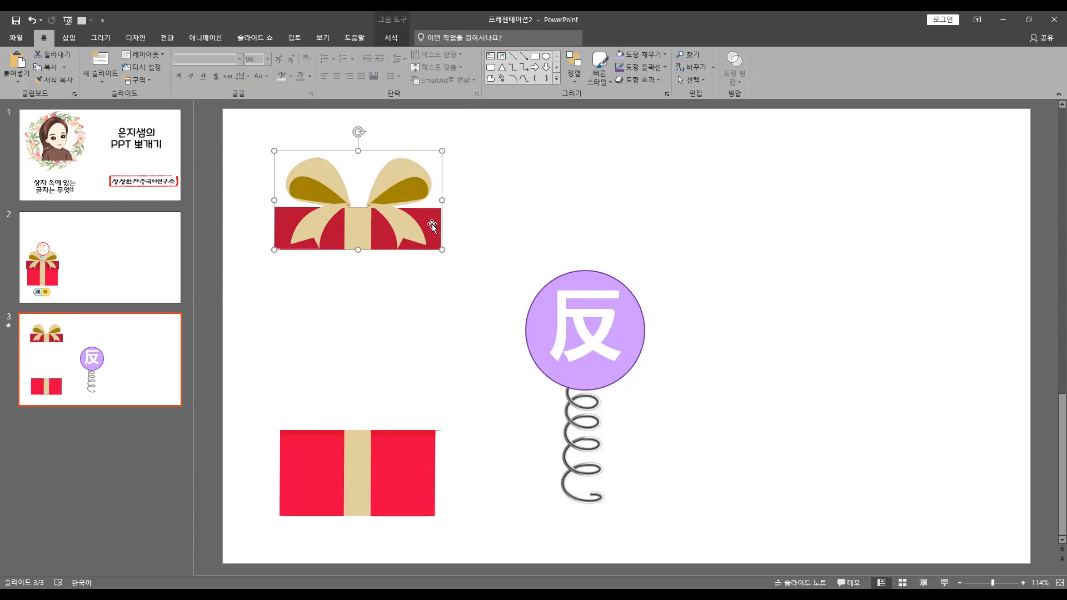
{"action": "left_click", "coordinate": [584, 477]}
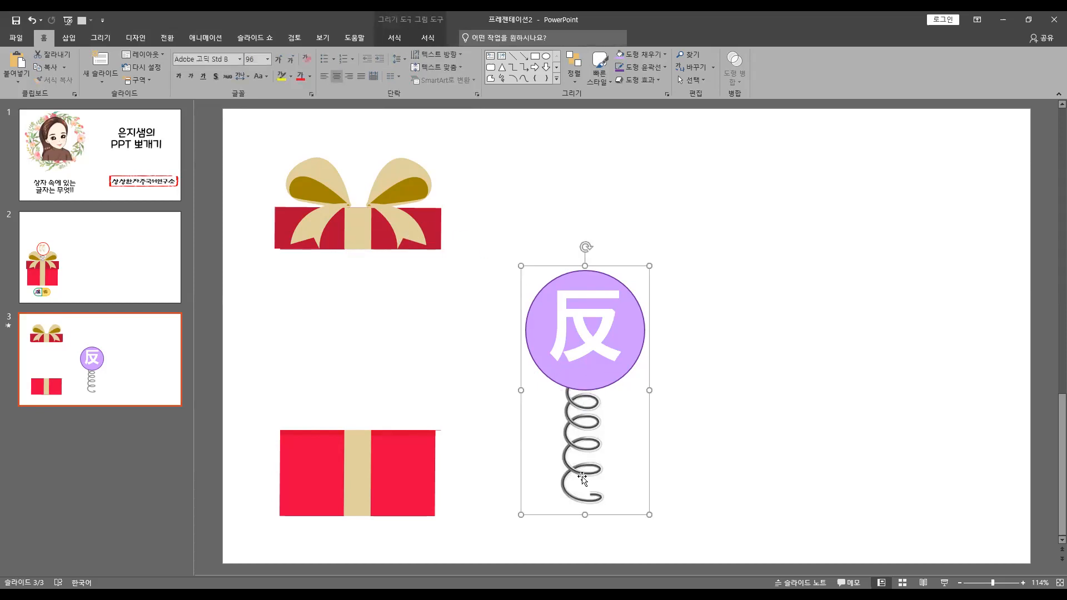
{"action": "left_click_drag", "start_coordinate": [578, 471], "coordinate": [359, 409]}
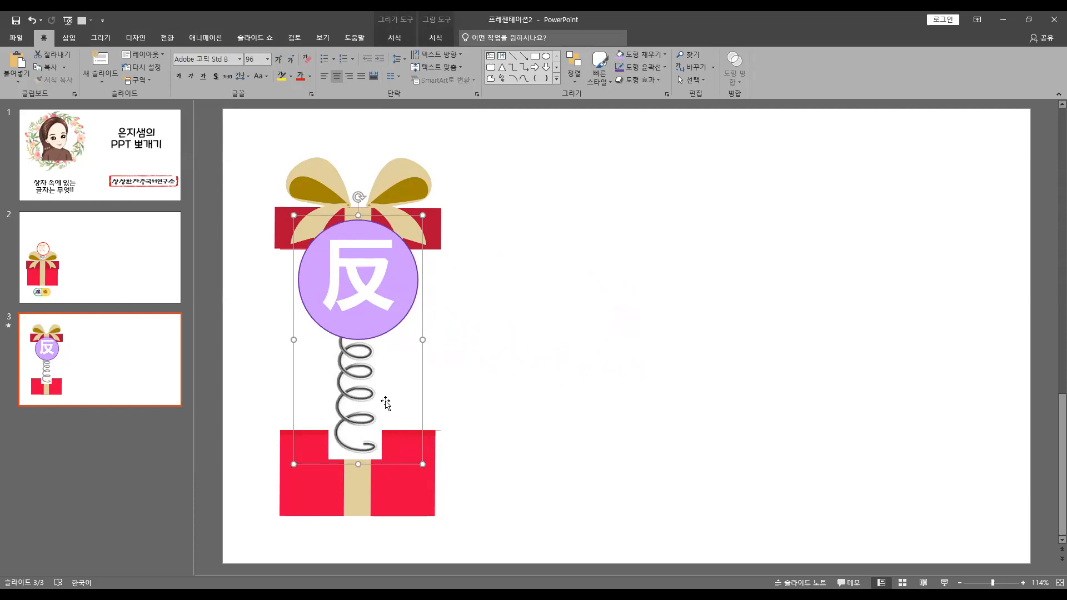
Send the grouped circle and spring to the back, behind the lid and the box body
{"action": "right_click", "coordinate": [363, 449]}
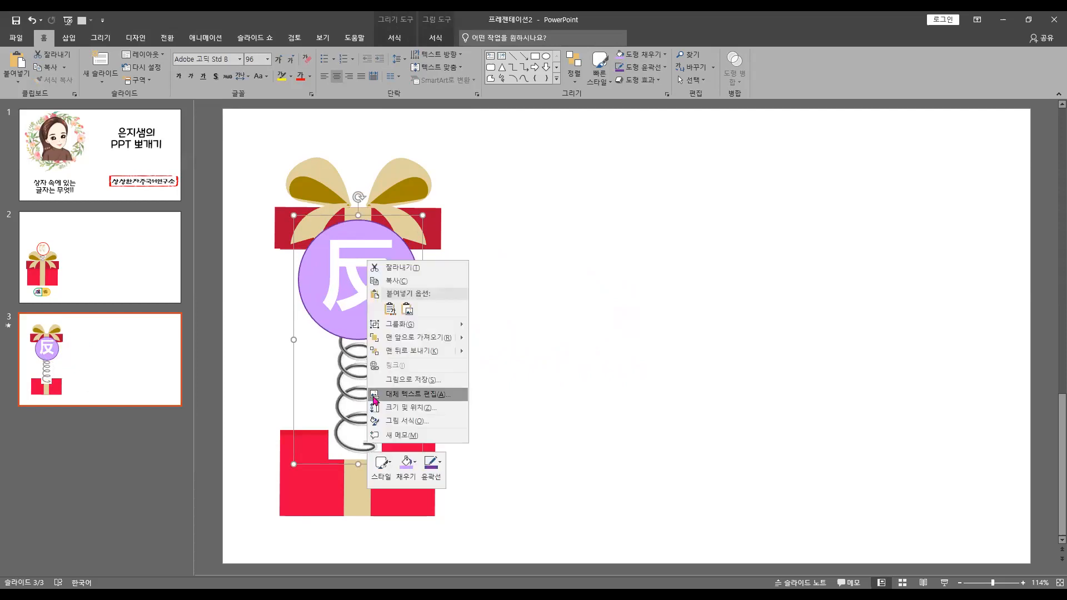
{"action": "left_click", "coordinate": [358, 449]}
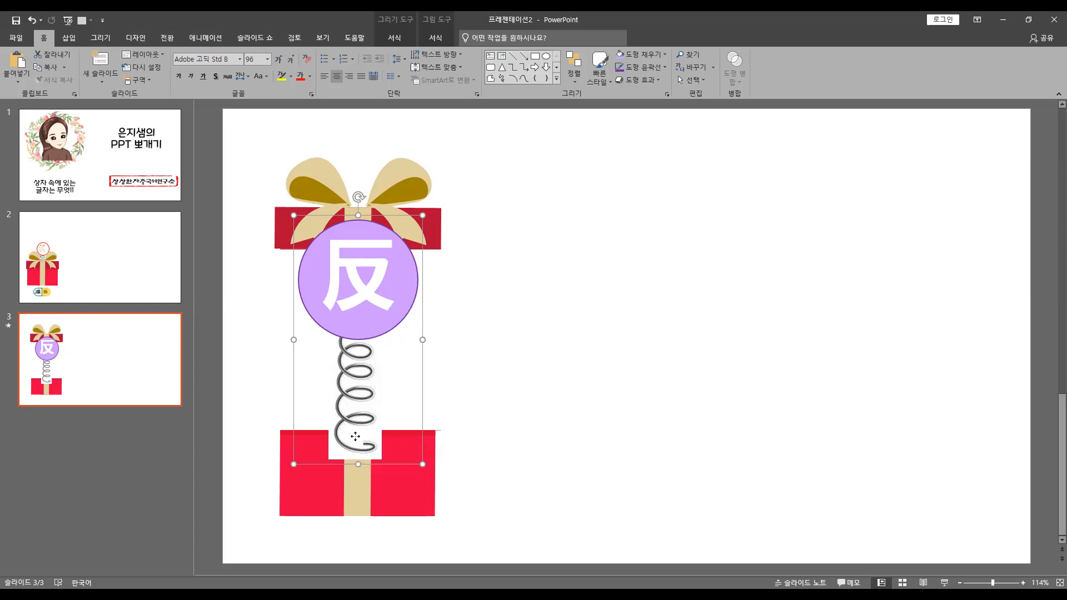
{"action": "right_click", "coordinate": [355, 436]}
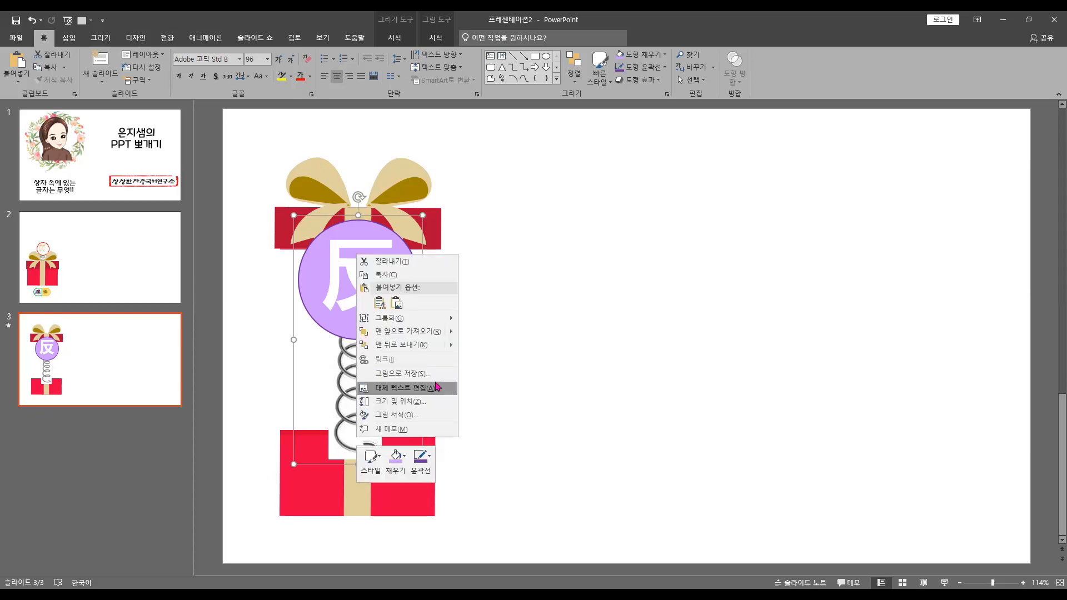
{"action": "left_click", "coordinate": [408, 345]}
Move the lid straight down onto the box body so that the gift box is closed
{"action": "left_click", "coordinate": [453, 231]}
{"action": "left_click", "coordinate": [426, 236]}
{"action": "left_click_drag", "start_coordinate": [426, 236], "coordinate": [427, 402]}
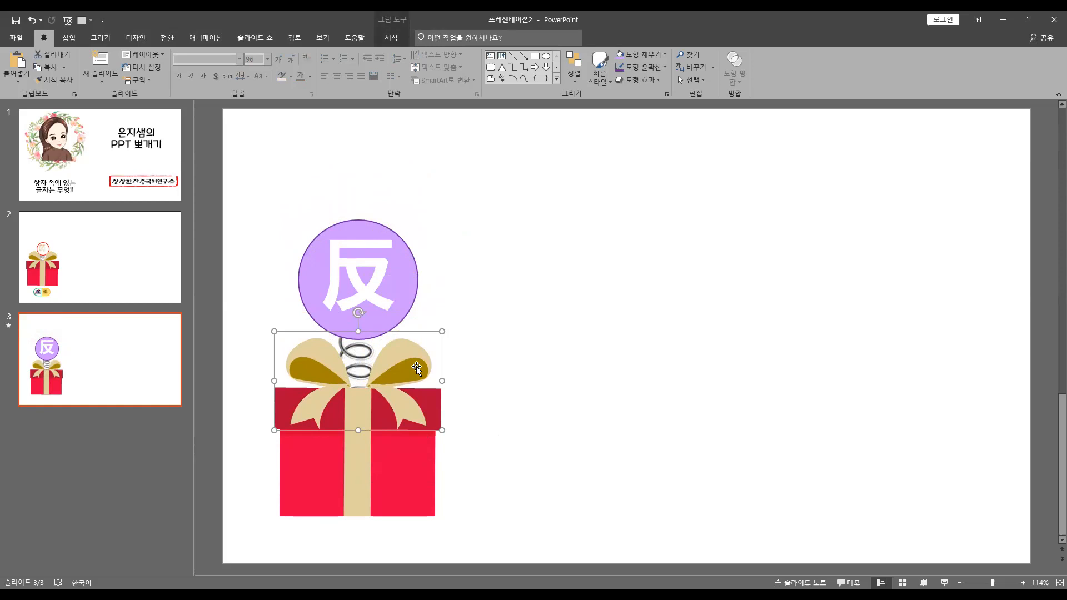
Undo the lid's move and the reordering and placement of the grouped circle and spring
{"action": "left_click", "coordinate": [396, 36]}
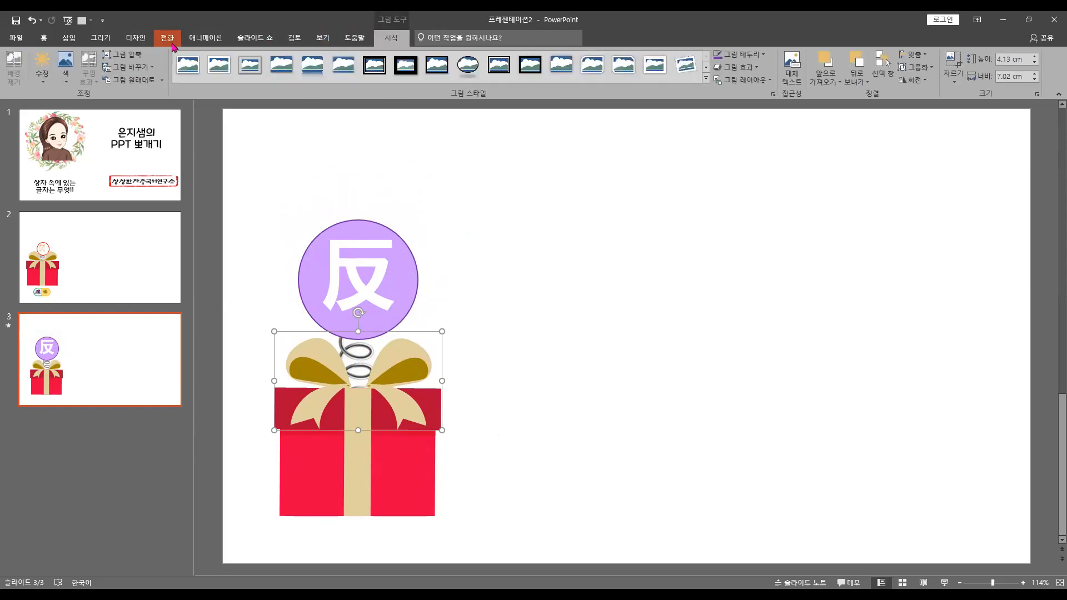
{"action": "left_click", "coordinate": [206, 37]}
{"action": "left_click", "coordinate": [457, 391]}
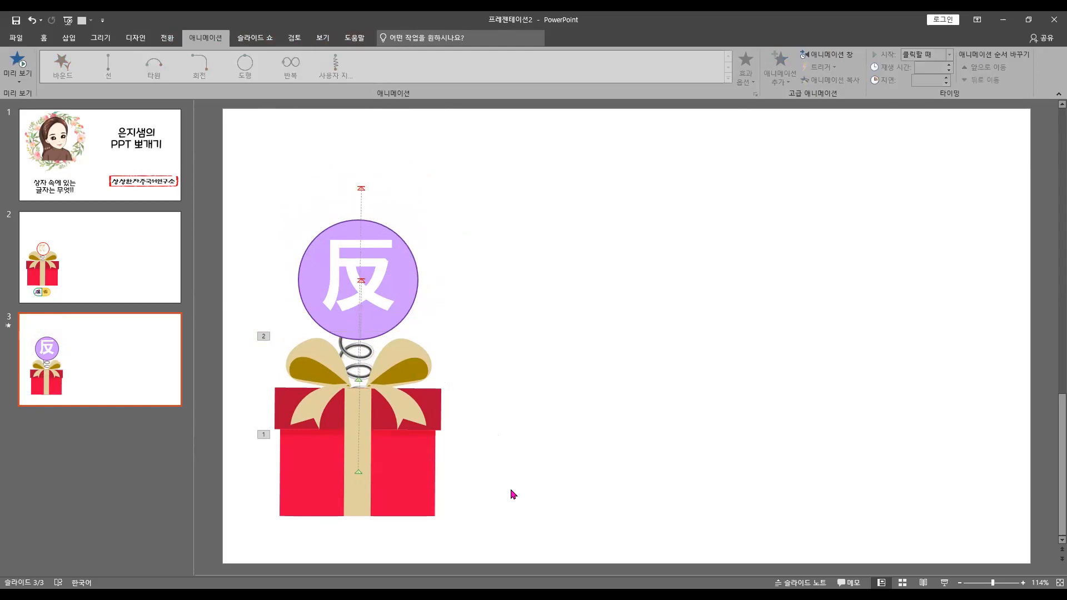
{"action": "key", "text": "ctrl+z"}
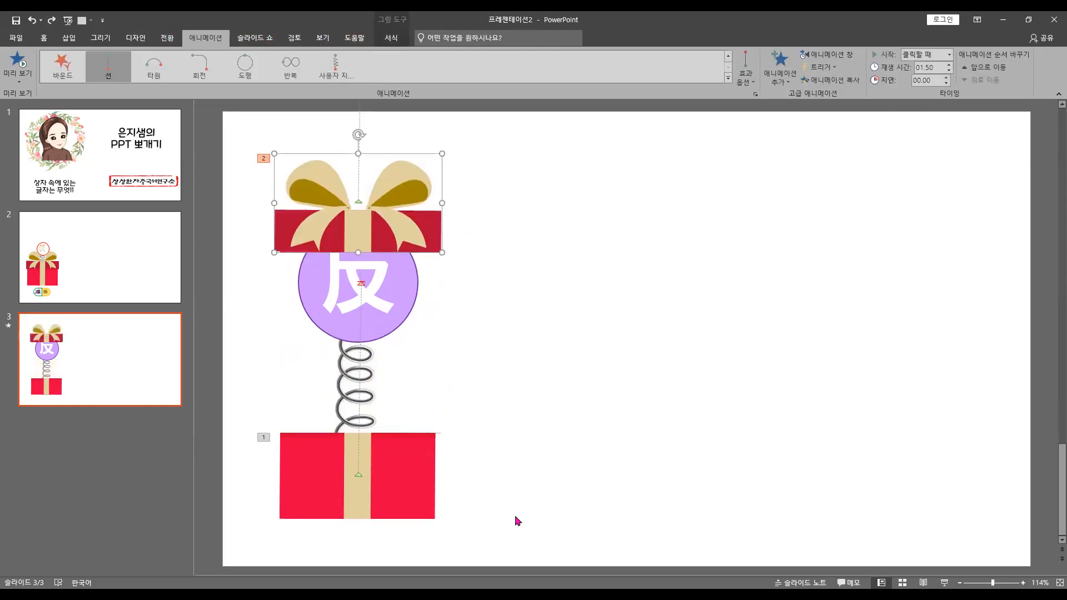
{"action": "key", "text": "ctrl+z"}
{"action": "key", "text": "ctrl+z"}
{"action": "key", "text": "ctrl+z"}
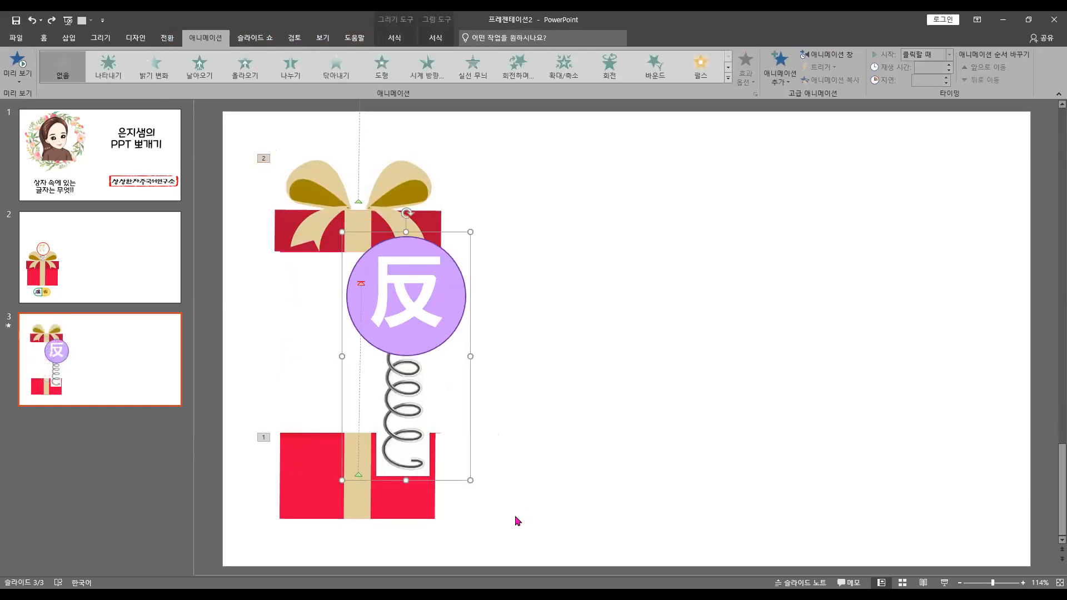
Centre the grouped circle and spring over the box again and remove the lid's line motion path (없음)
{"action": "left_click_drag", "start_coordinate": [635, 267], "coordinate": [407, 216]}
{"action": "left_click", "coordinate": [407, 217]}
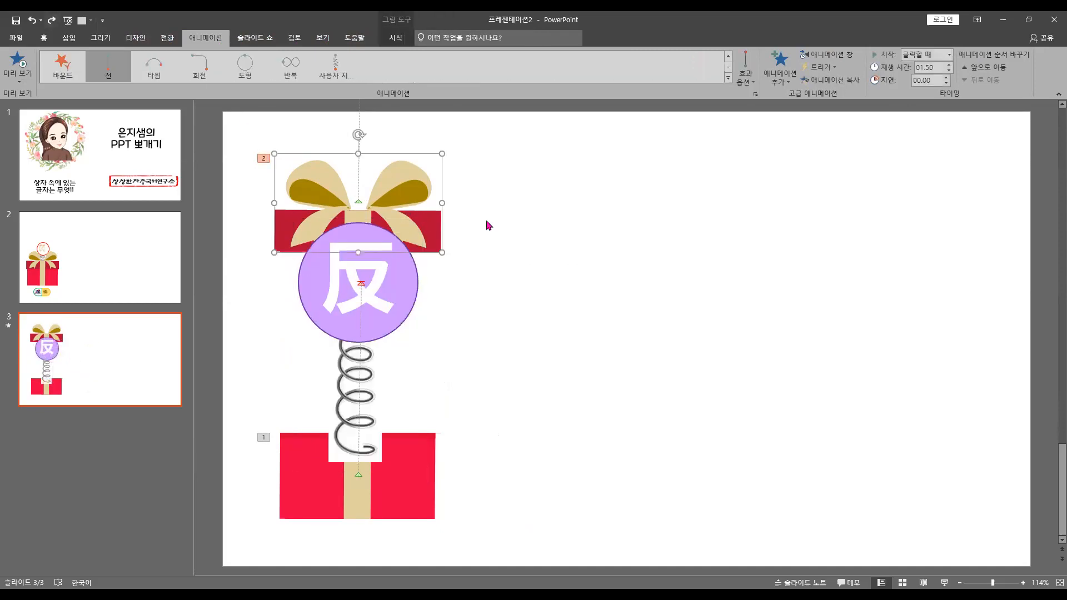
{"action": "left_click", "coordinate": [729, 80]}
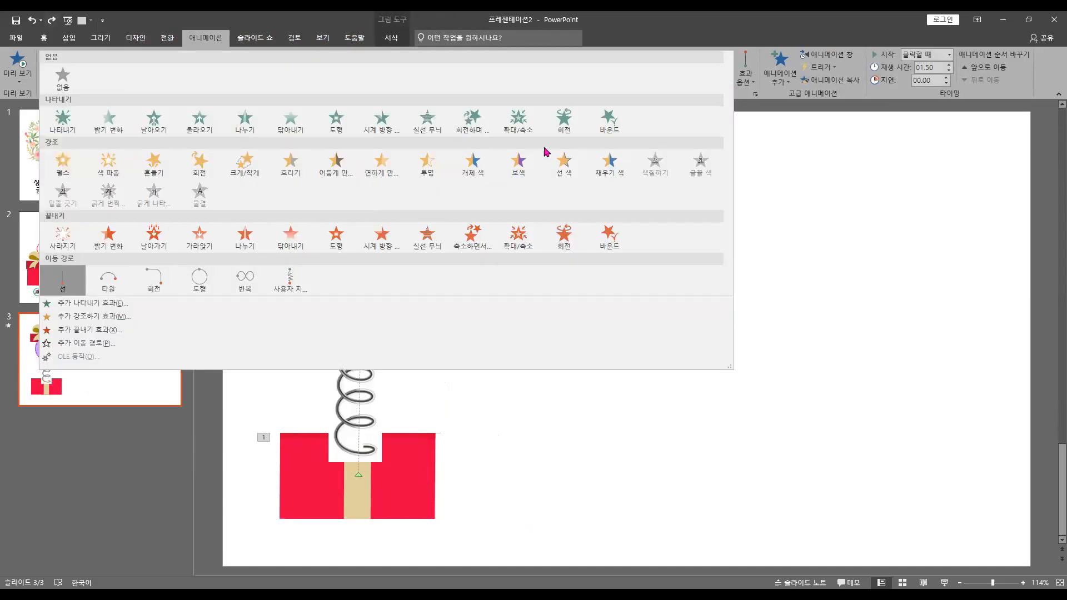
{"action": "left_click", "coordinate": [62, 78]}
Send the grouped circle and spring to the back and lower the lid onto the box body
{"action": "left_click", "coordinate": [348, 421]}
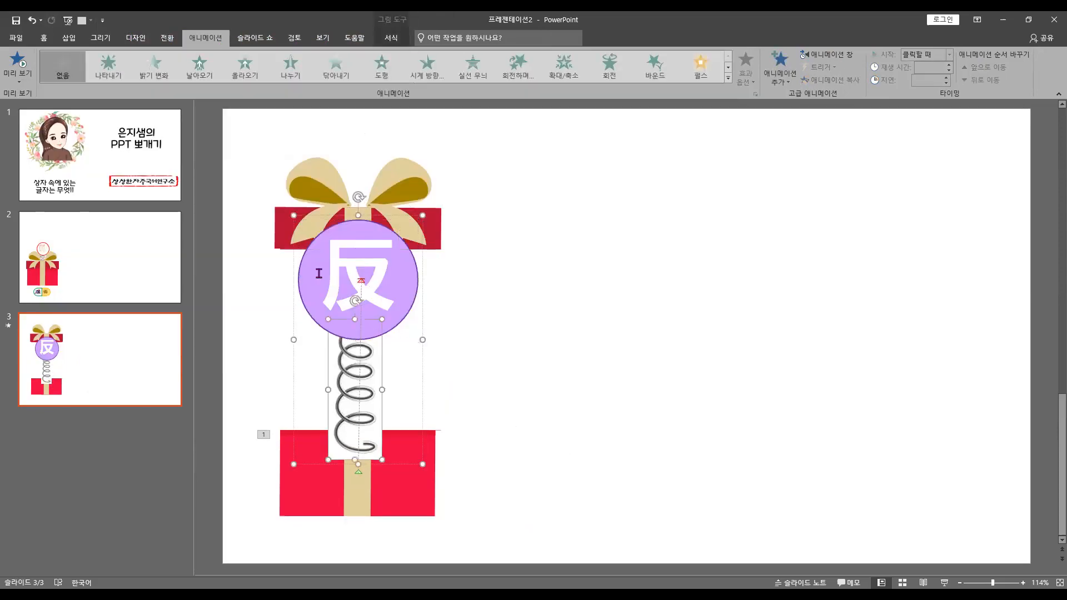
{"action": "left_click", "coordinate": [293, 299]}
{"action": "right_click", "coordinate": [293, 298]}
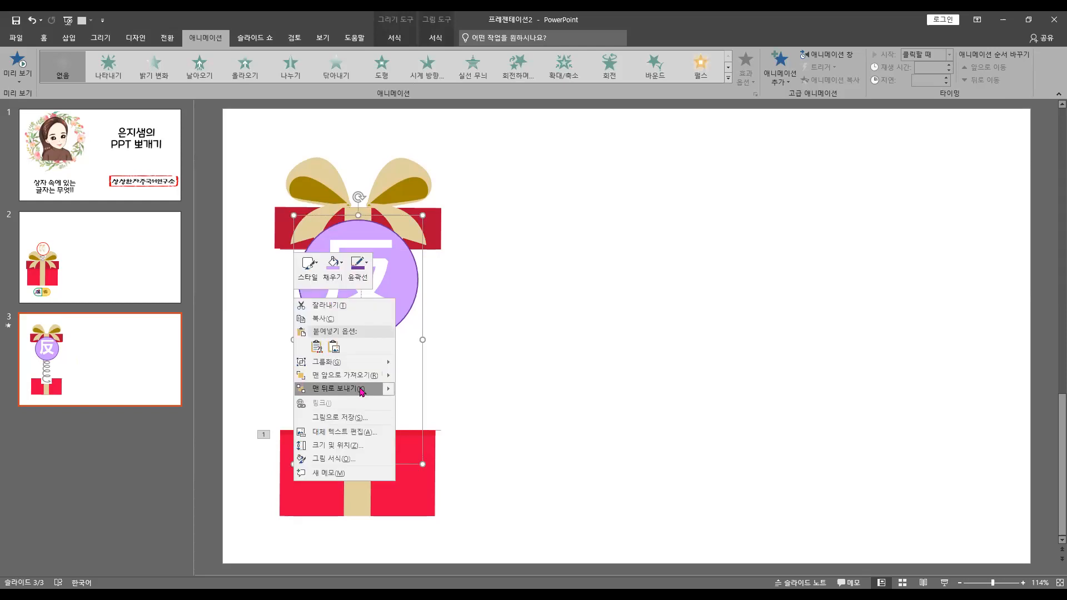
{"action": "left_click", "coordinate": [362, 388]}
{"action": "left_click_drag", "start_coordinate": [417, 228], "coordinate": [422, 405]}
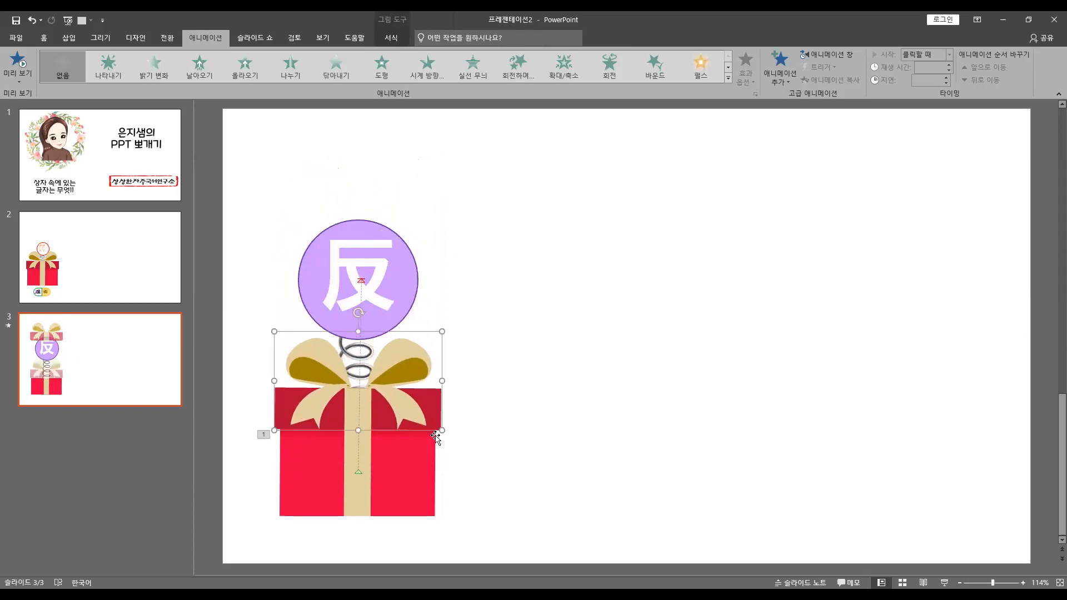
Duplicate the complete gift box with its lid, circle and spring, placing the copy to the right at the same height
{"action": "left_click", "coordinate": [429, 450], "text": "shift"}
{"action": "left_click", "coordinate": [388, 289], "text": "shift"}
{"action": "key", "text": "ctrl+c"}
{"action": "key", "text": "ctrl+v"}
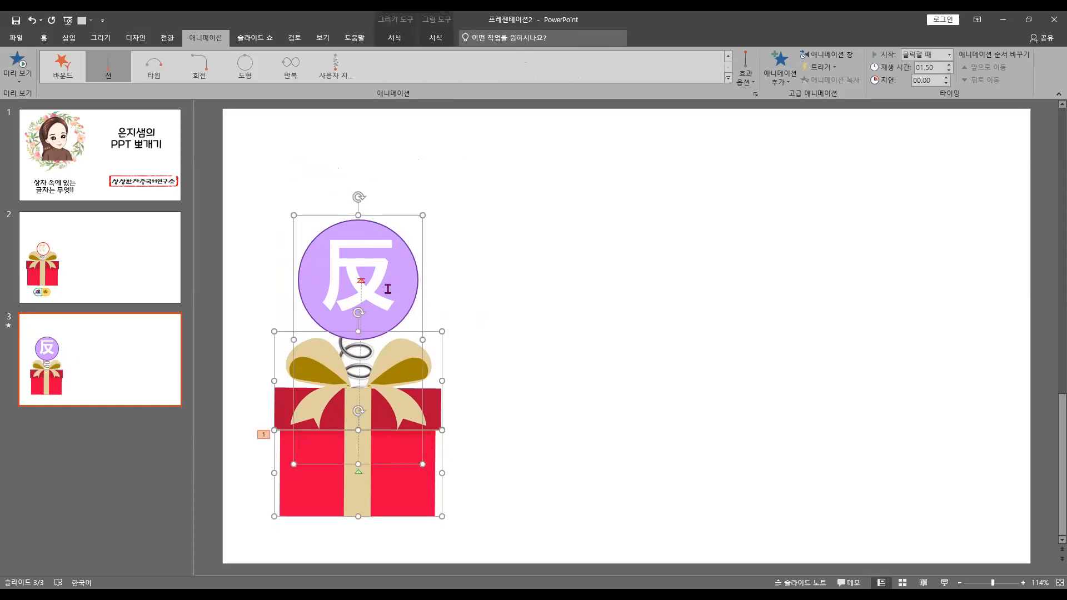
{"action": "left_click_drag", "start_coordinate": [423, 462], "coordinate": [741, 459]}
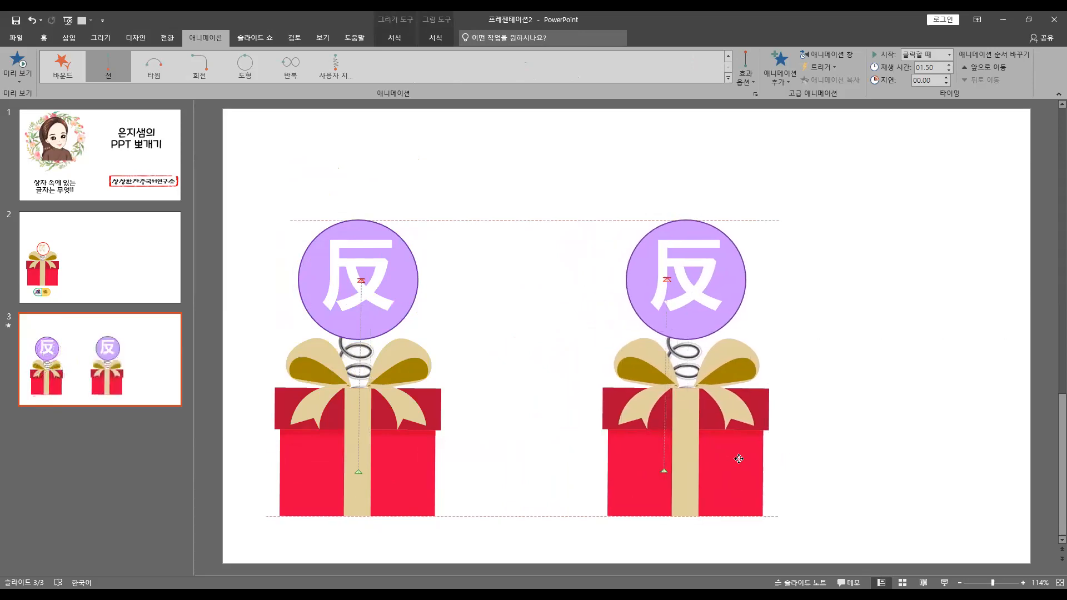
{"action": "left_click", "coordinate": [517, 448]}
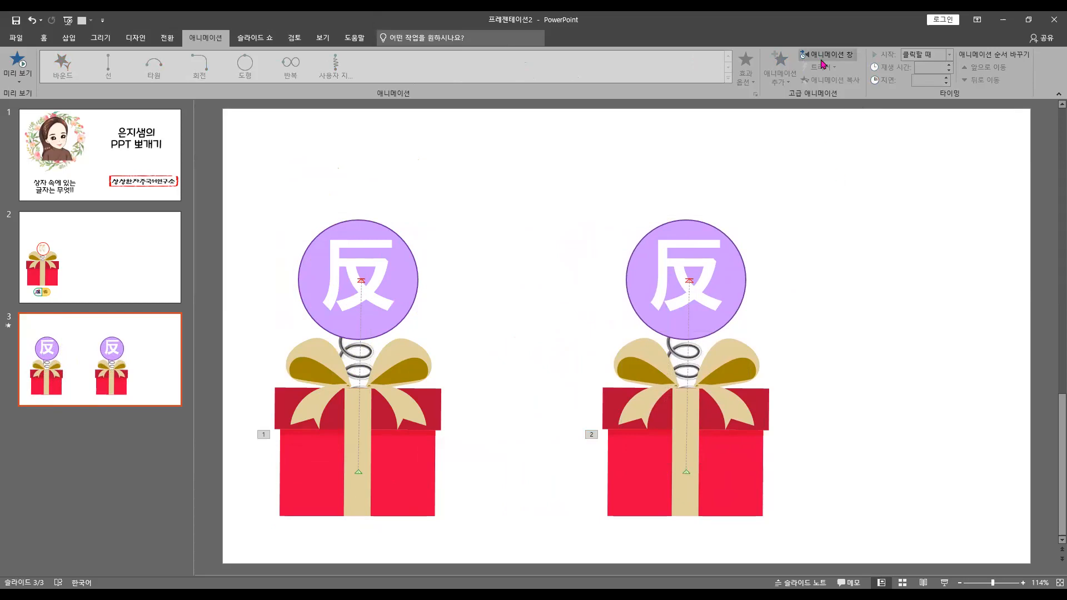
Show the slide's animation list and remove the motion path animations of both box bodies
{"action": "left_click", "coordinate": [822, 58]}
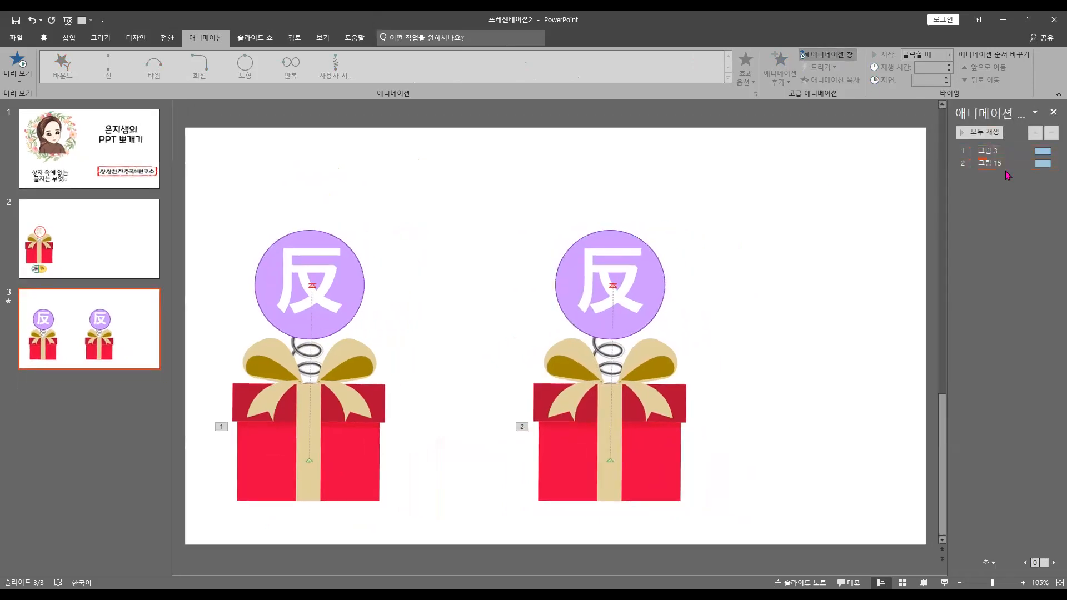
{"action": "left_click", "coordinate": [997, 163]}
{"action": "left_click", "coordinate": [1005, 151], "text": "shift"}
{"action": "right_click", "coordinate": [1005, 150]}
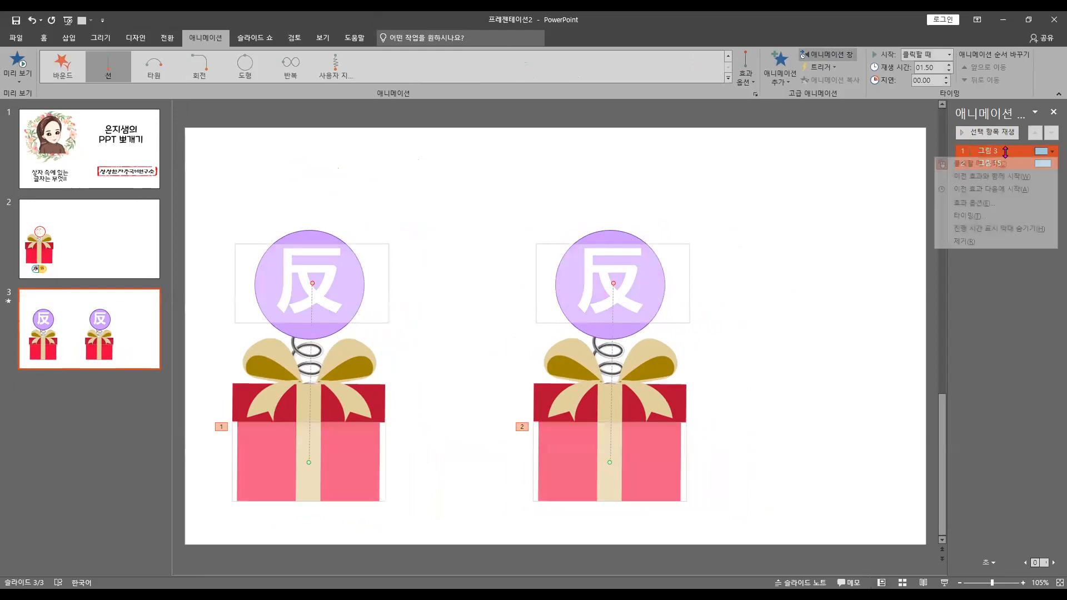
{"action": "left_click", "coordinate": [979, 241]}
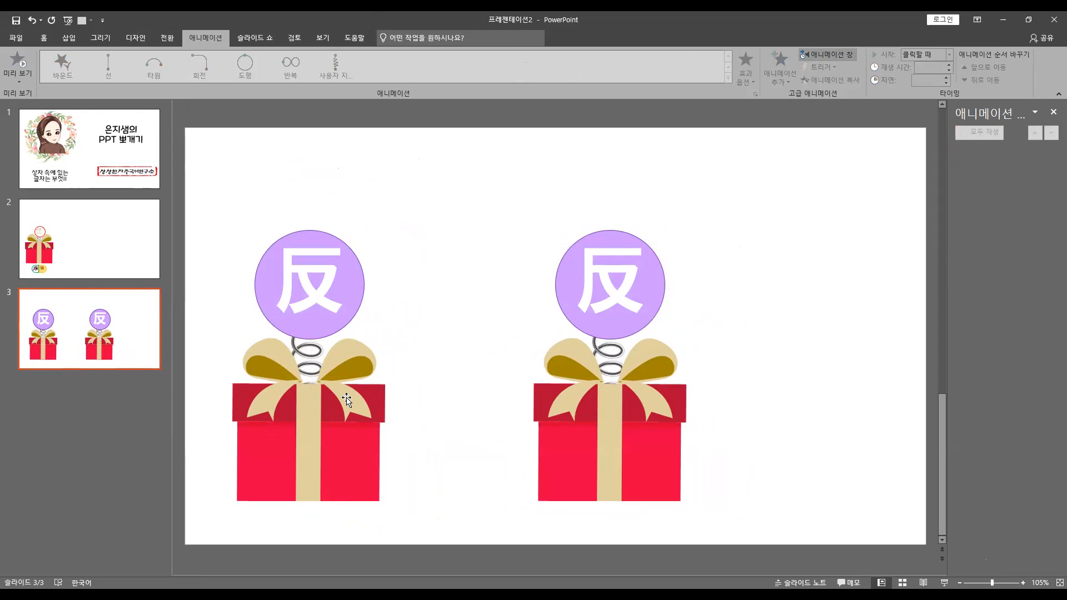
Apply a line (선) motion path to the left box's lid with its direction set to up (위쪽)
{"action": "left_click", "coordinate": [359, 406]}
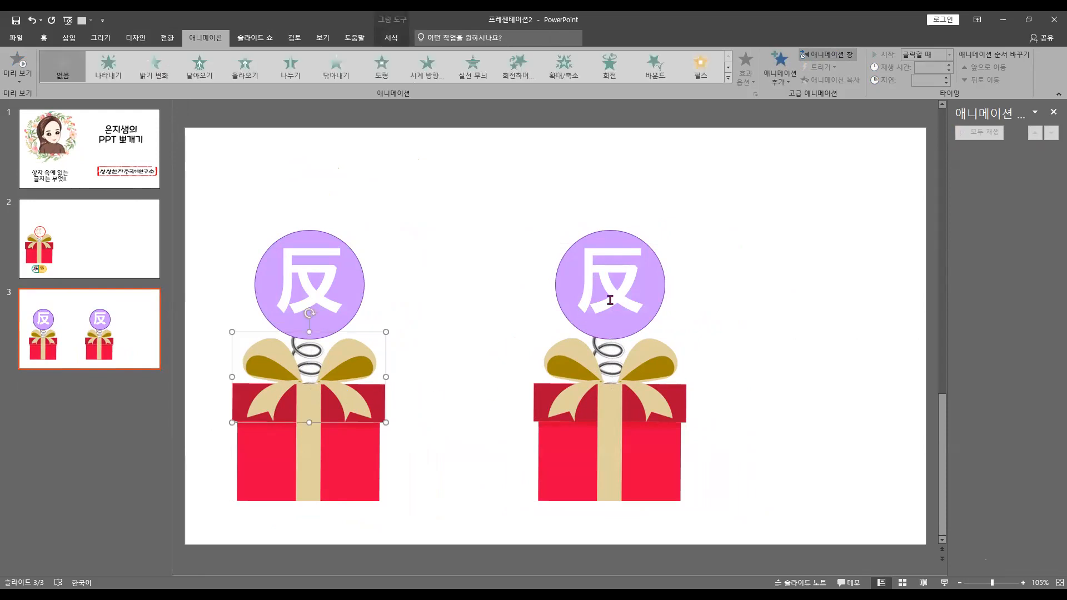
{"action": "left_click", "coordinate": [728, 82]}
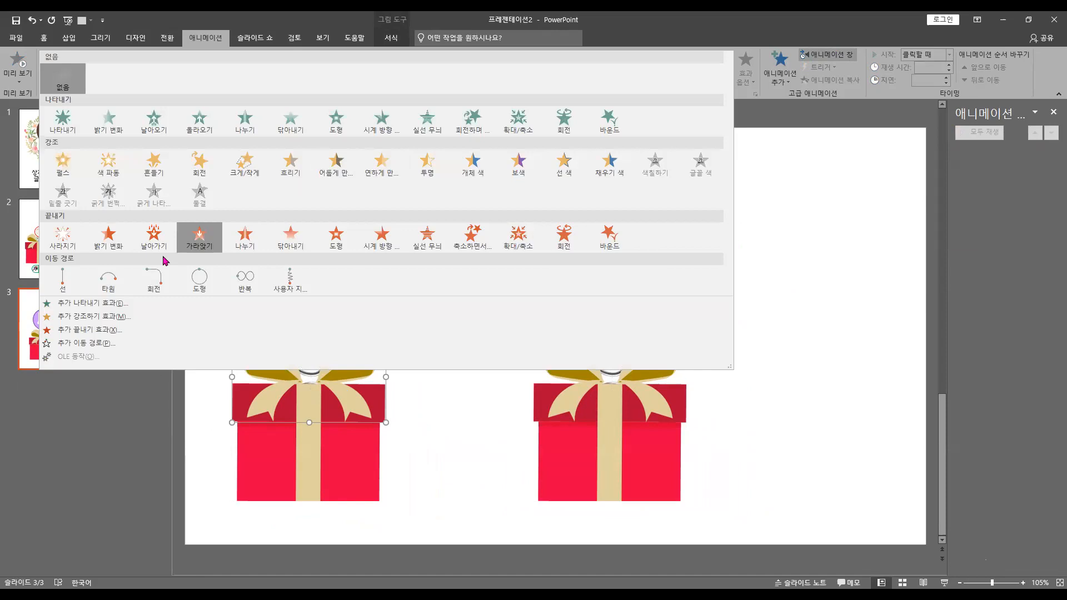
{"action": "left_click", "coordinate": [63, 282]}
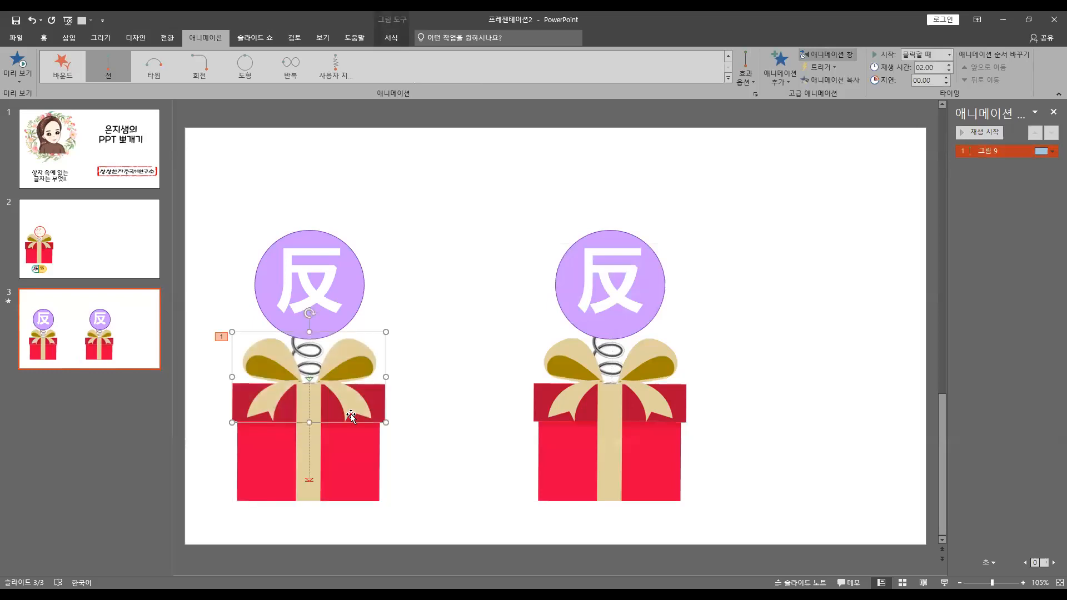
{"action": "left_click", "coordinate": [747, 82]}
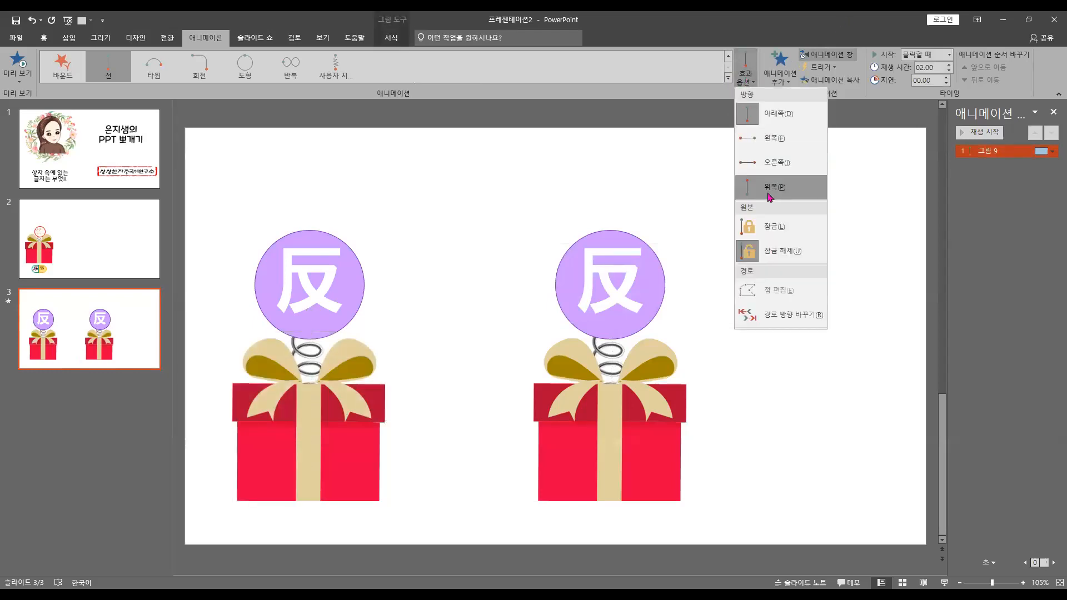
{"action": "left_click", "coordinate": [768, 192]}
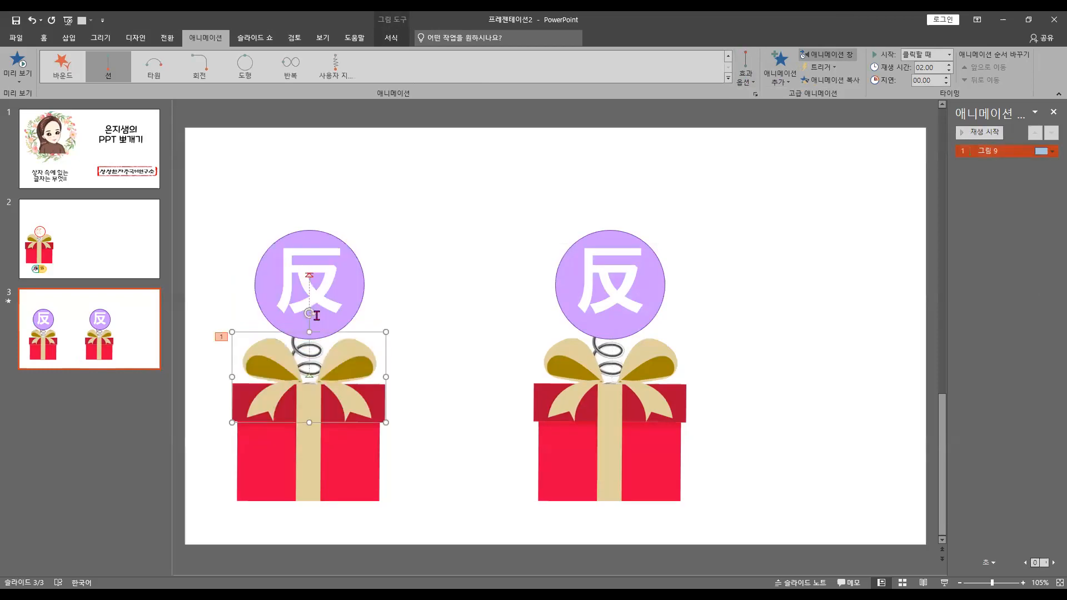
Extend the left lid's motion path upward so it ends above the circle, and preview the animation
{"action": "left_click", "coordinate": [309, 277]}
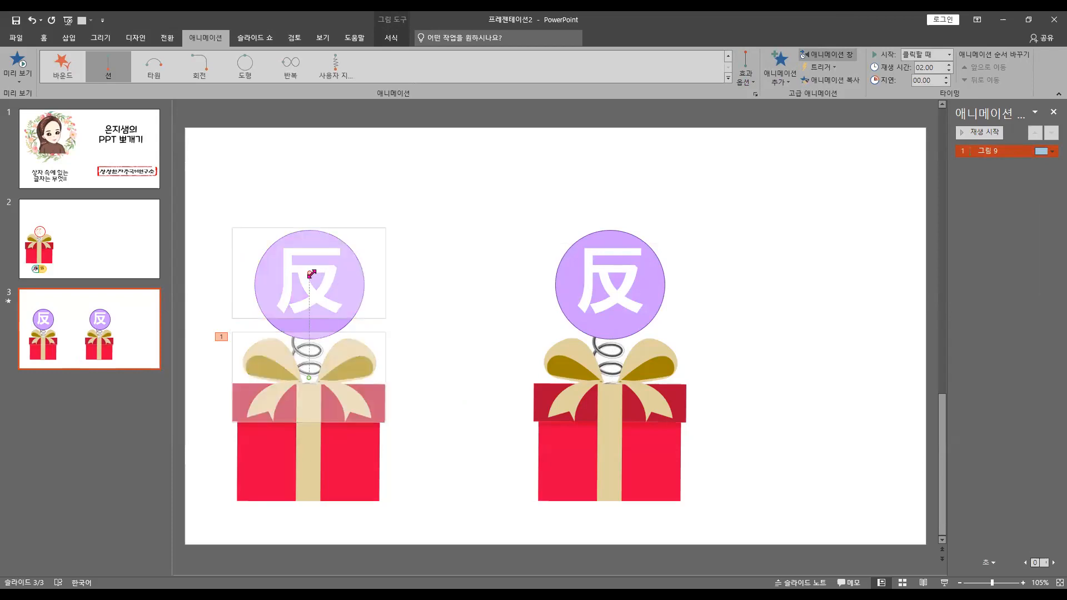
{"action": "left_click_drag", "start_coordinate": [311, 274], "coordinate": [313, 177]}
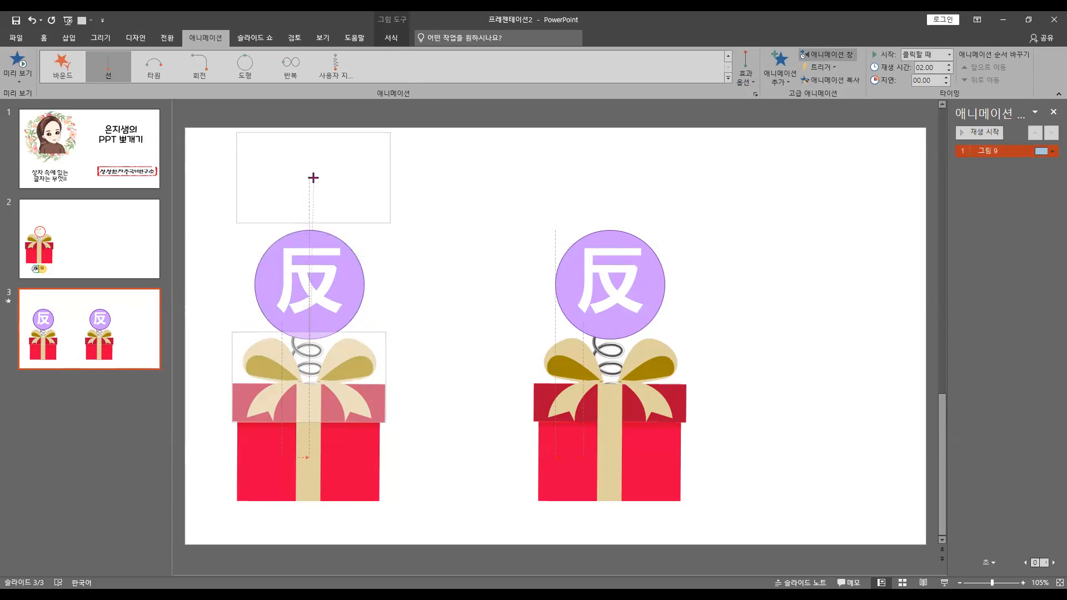
{"action": "left_click", "coordinate": [410, 278]}
{"action": "left_click", "coordinate": [349, 291]}
{"action": "left_click", "coordinate": [349, 418]}
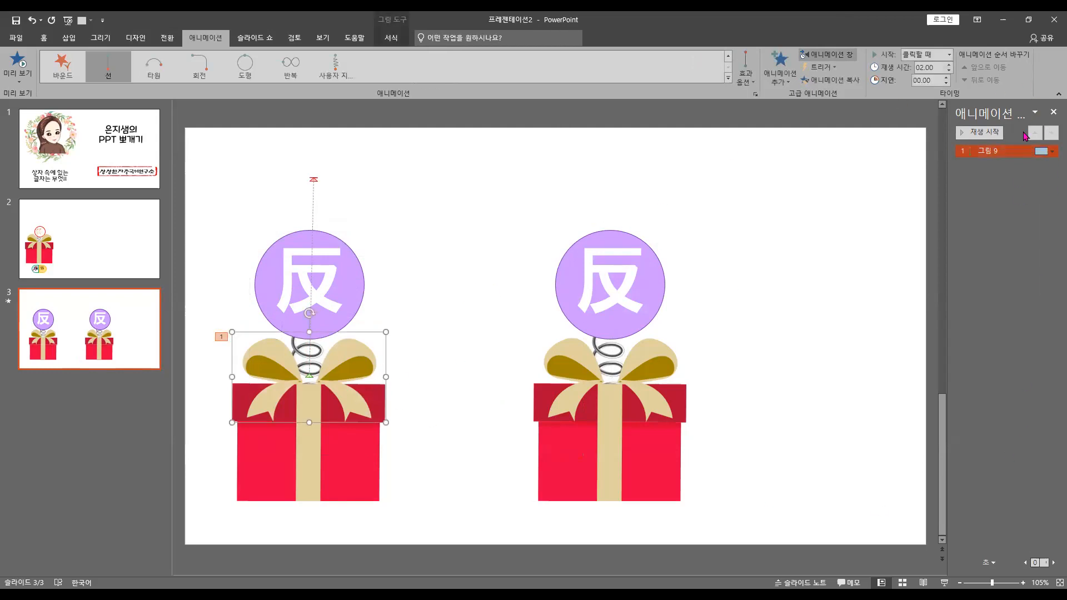
{"action": "left_click", "coordinate": [996, 135]}
{"action": "left_click", "coordinate": [983, 136]}
Apply a turn (회전) motion path to the right box's lid with the direction 오른쪽 위로
{"action": "left_click", "coordinate": [641, 402]}
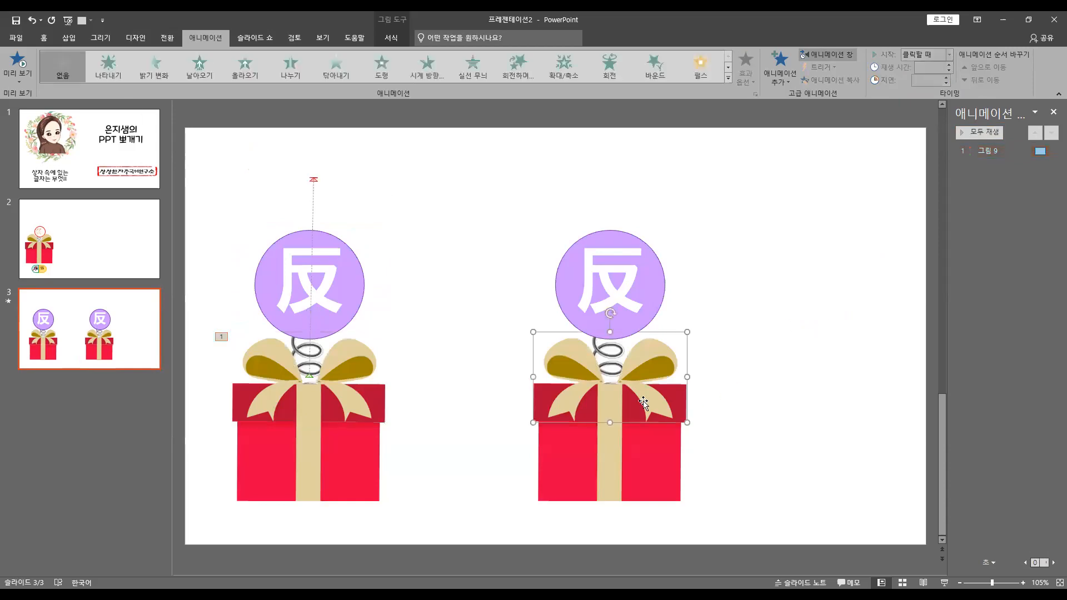
{"action": "left_click", "coordinate": [728, 79]}
{"action": "left_click", "coordinate": [152, 284]}
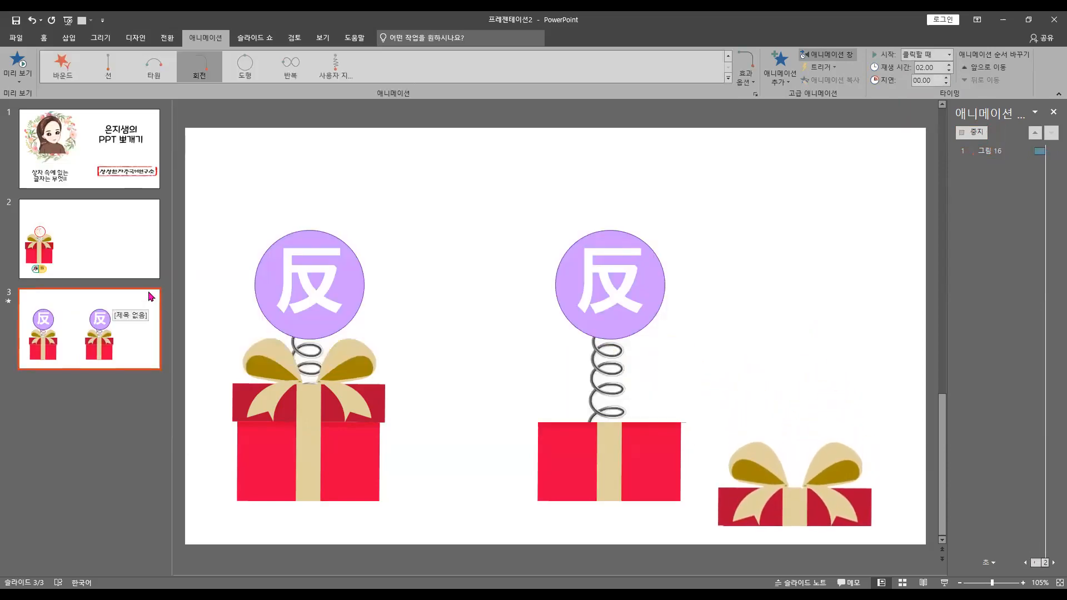
{"action": "left_click", "coordinate": [750, 80]}
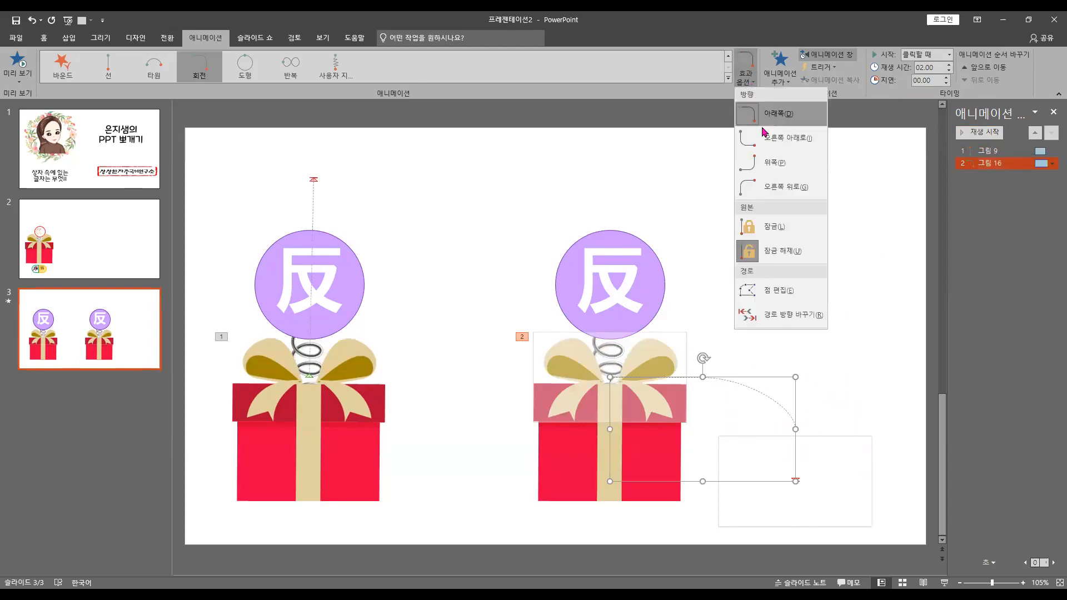
{"action": "left_click", "coordinate": [768, 186]}
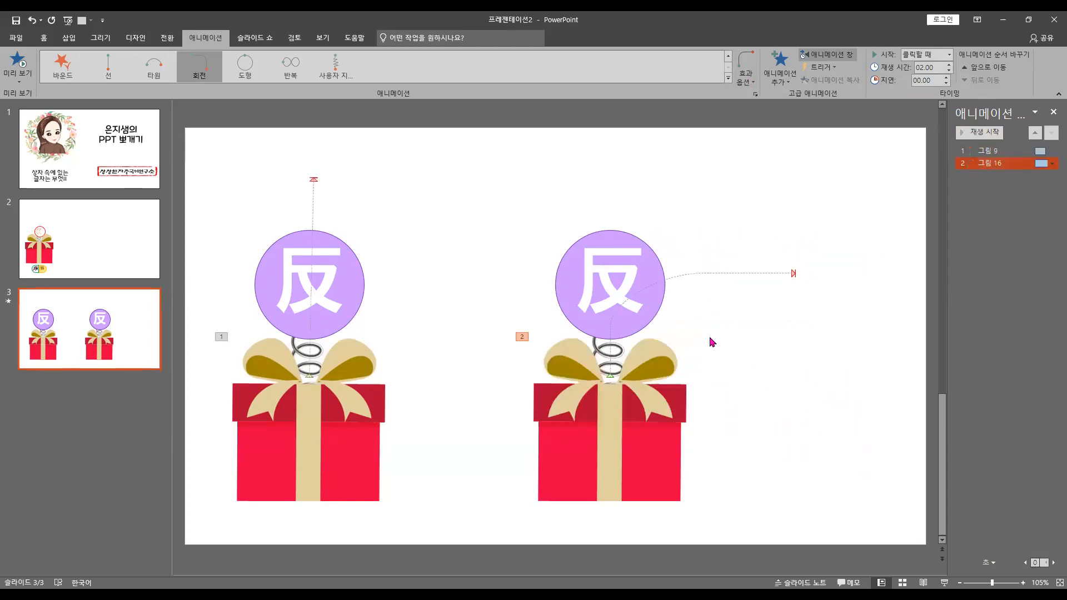
Shorten the right lid's turn motion path horizontally so it ends closer to the circle
{"action": "left_click", "coordinate": [639, 411]}
{"action": "left_click", "coordinate": [639, 409]}
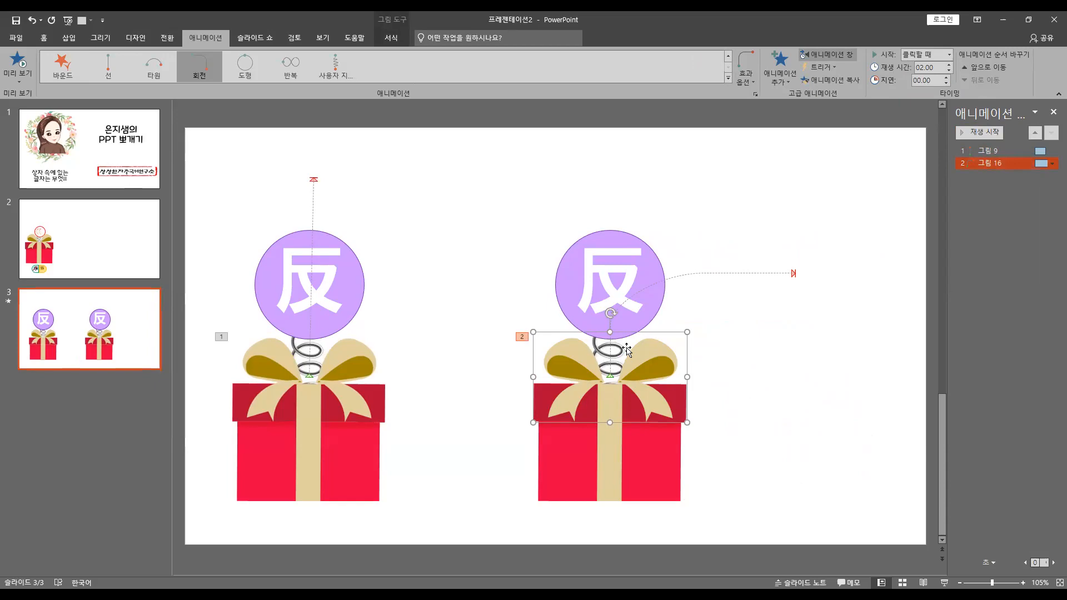
{"action": "left_click", "coordinate": [793, 273]}
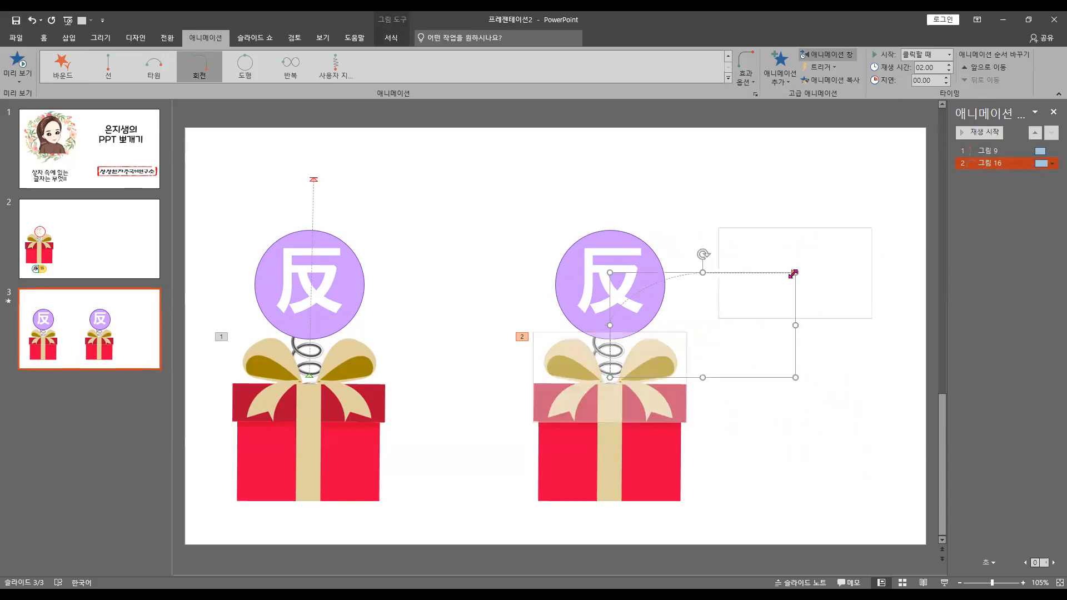
{"action": "left_click_drag", "start_coordinate": [798, 318], "coordinate": [736, 325]}
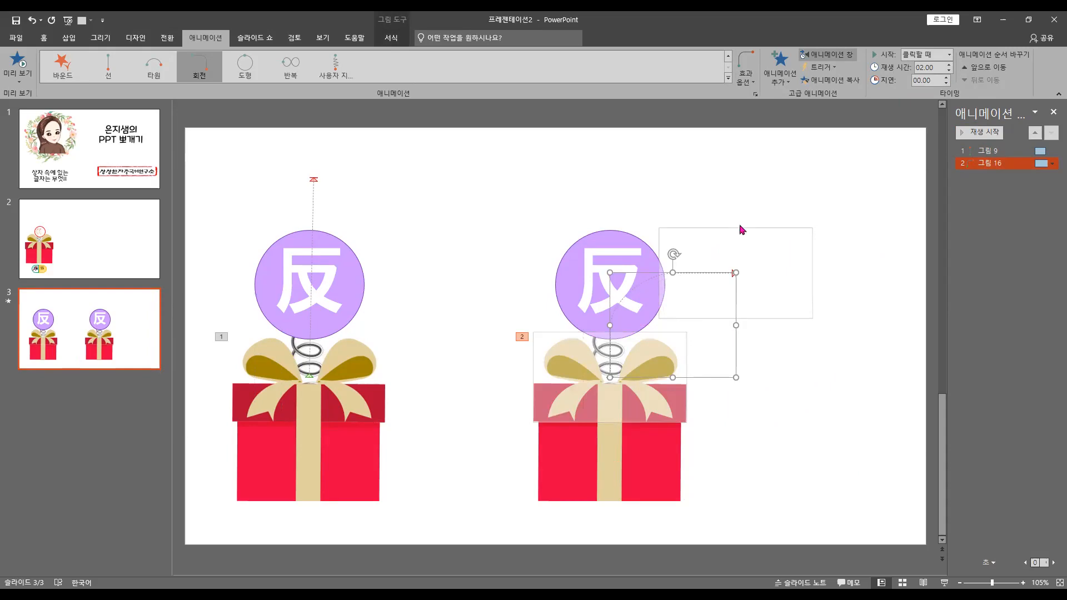
Add a spin (회전) emphasis effect to the right box's lid and preview it together with the lid's turn motion path
{"action": "left_click", "coordinate": [781, 78]}
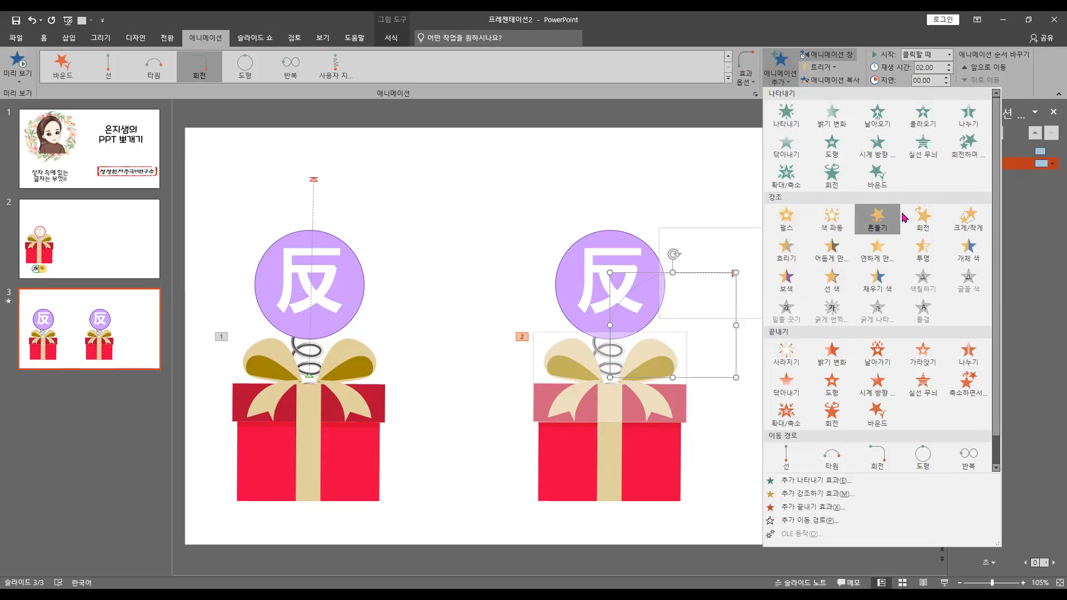
{"action": "left_click", "coordinate": [924, 218]}
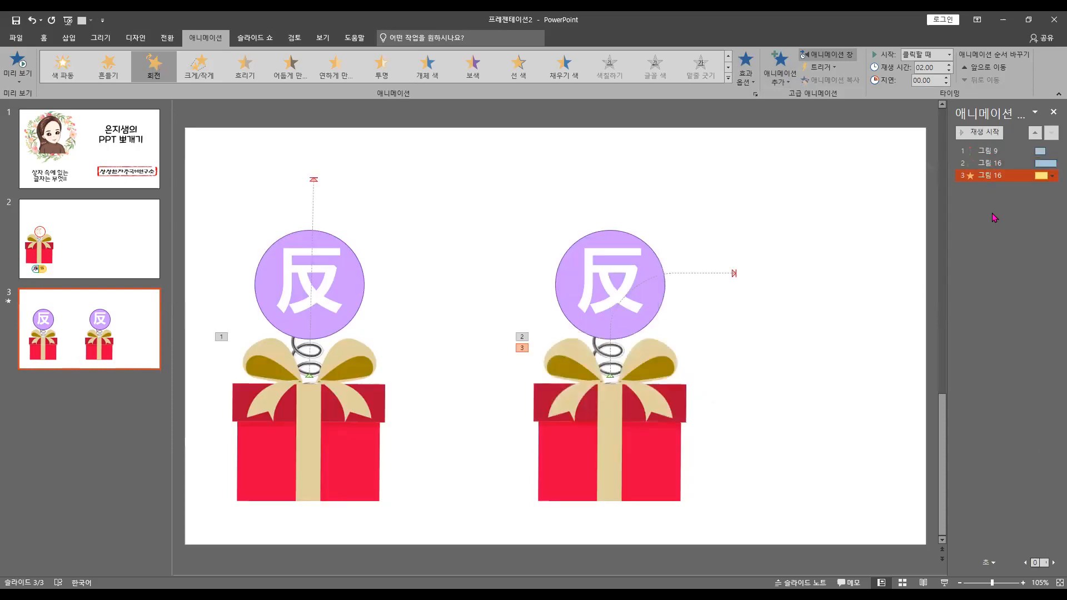
{"action": "left_click", "coordinate": [990, 163]}
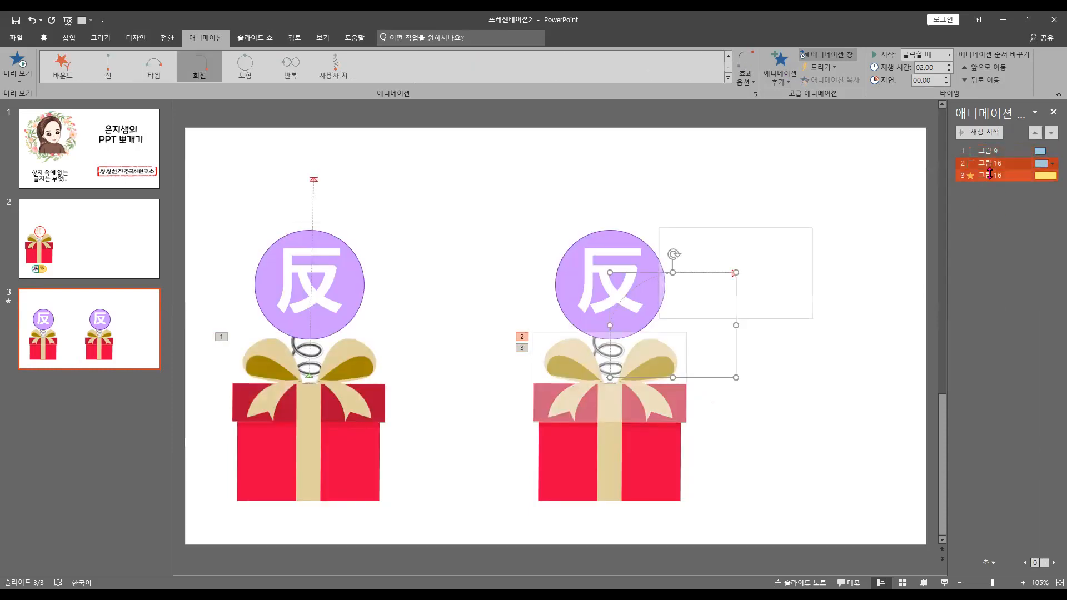
{"action": "left_click", "coordinate": [990, 175], "text": "ctrl"}
{"action": "left_click", "coordinate": [987, 133]}
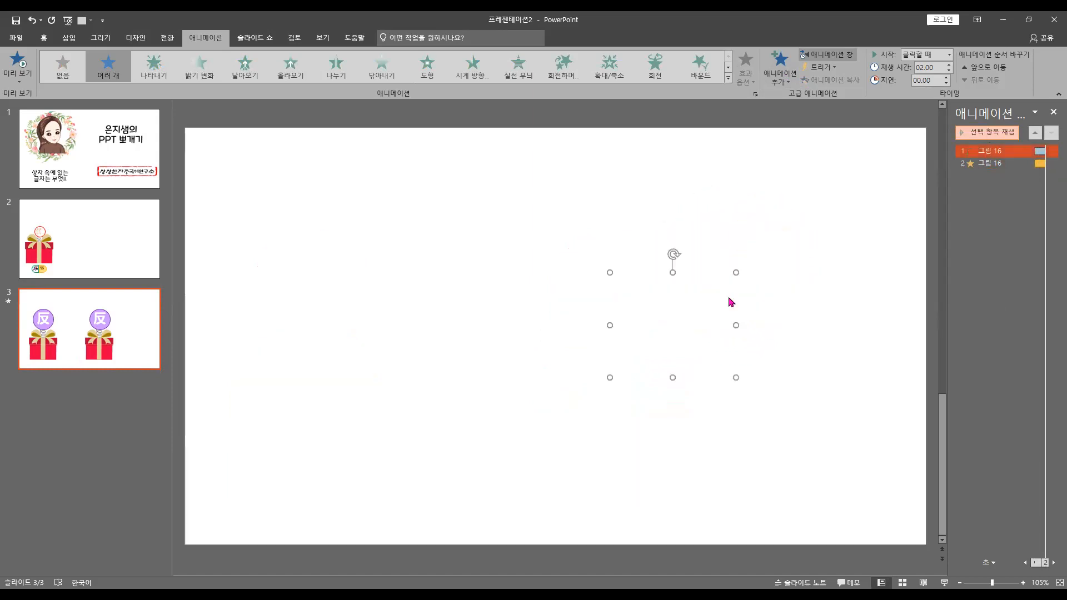
{"action": "left_click", "coordinate": [1013, 209]}
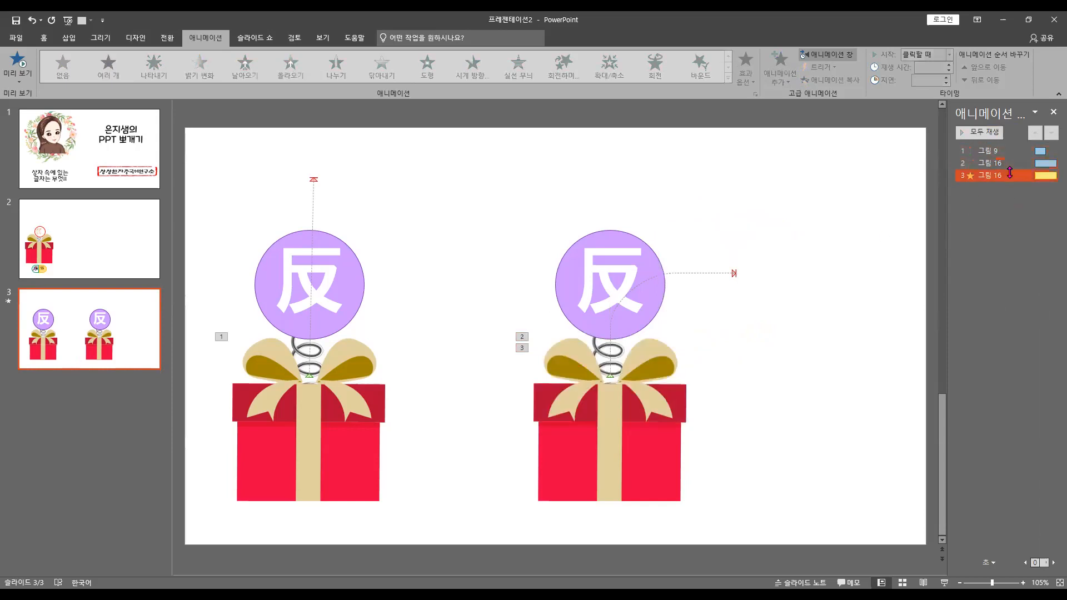
Set the right lid's spin amount to a custom 30° and preview it along with the turn motion path
{"action": "left_click", "coordinate": [1010, 173]}
{"action": "left_click", "coordinate": [1052, 176]}
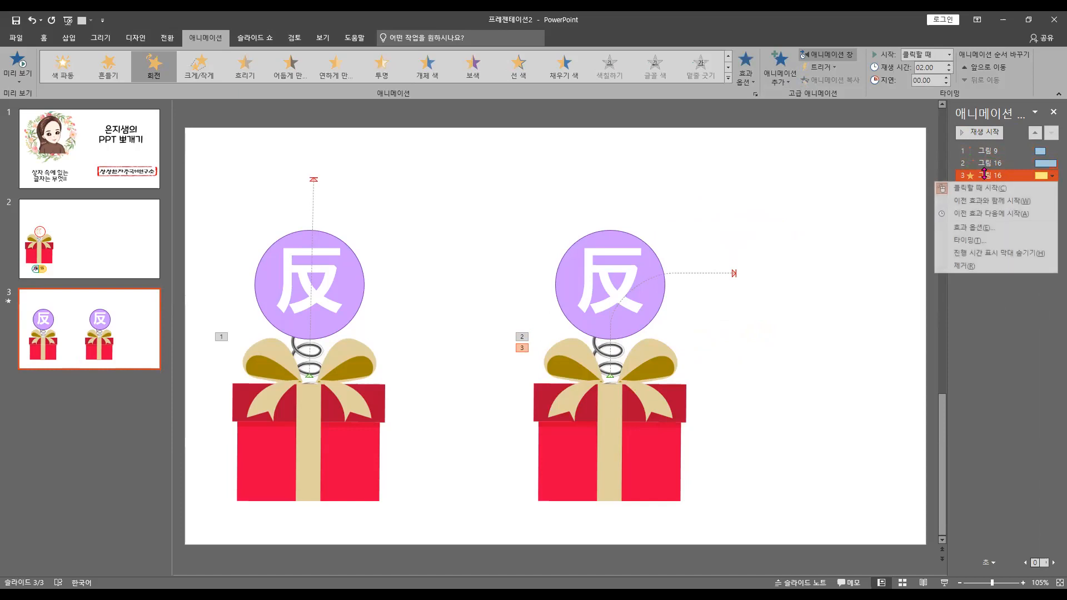
{"action": "left_click", "coordinate": [970, 229]}
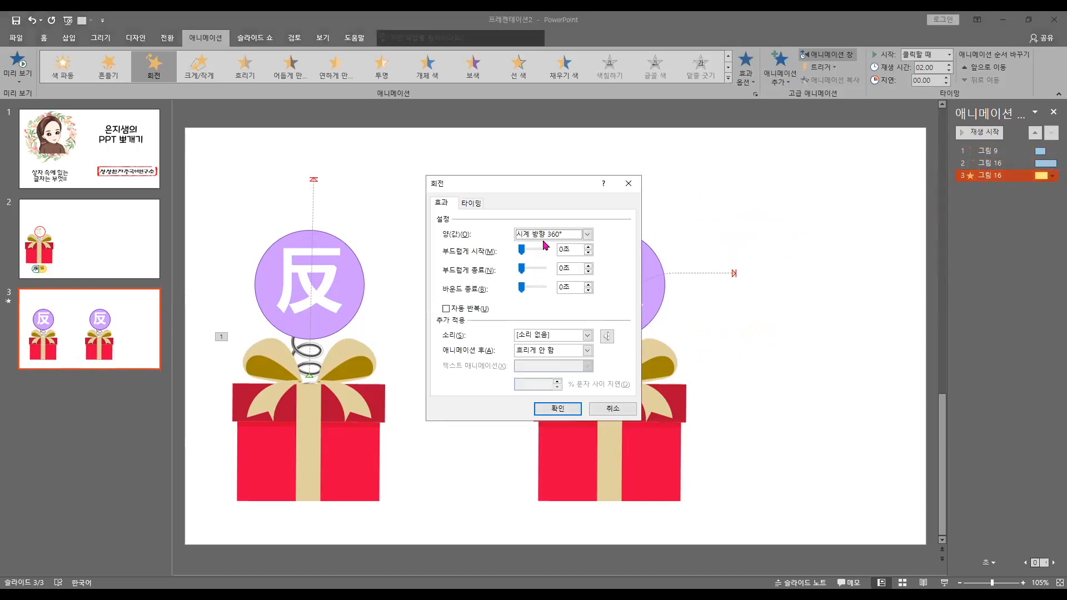
{"action": "left_click", "coordinate": [549, 236]}
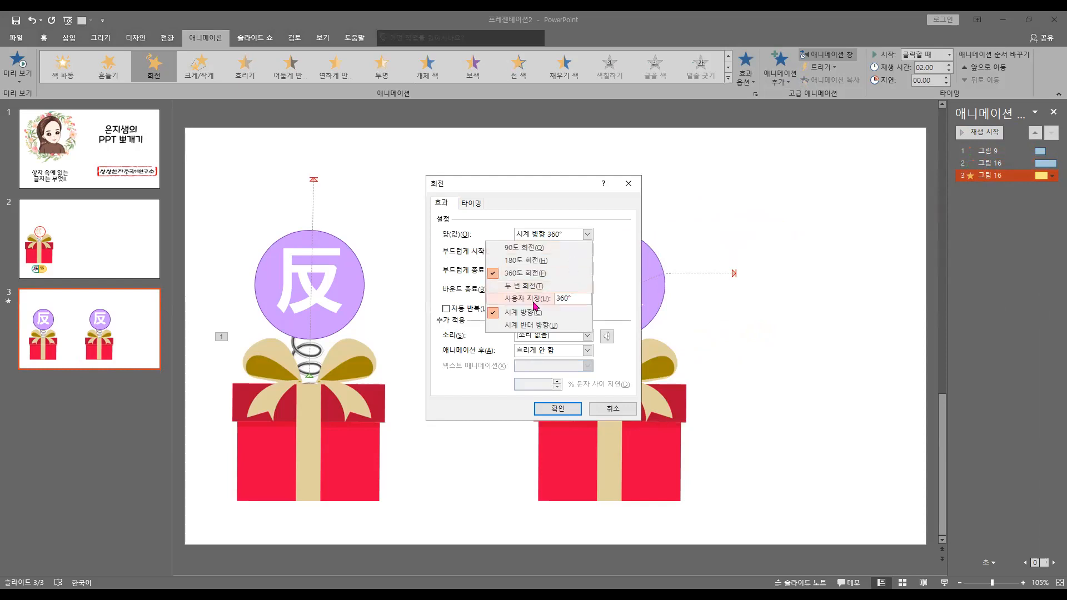
{"action": "left_click", "coordinate": [581, 300]}
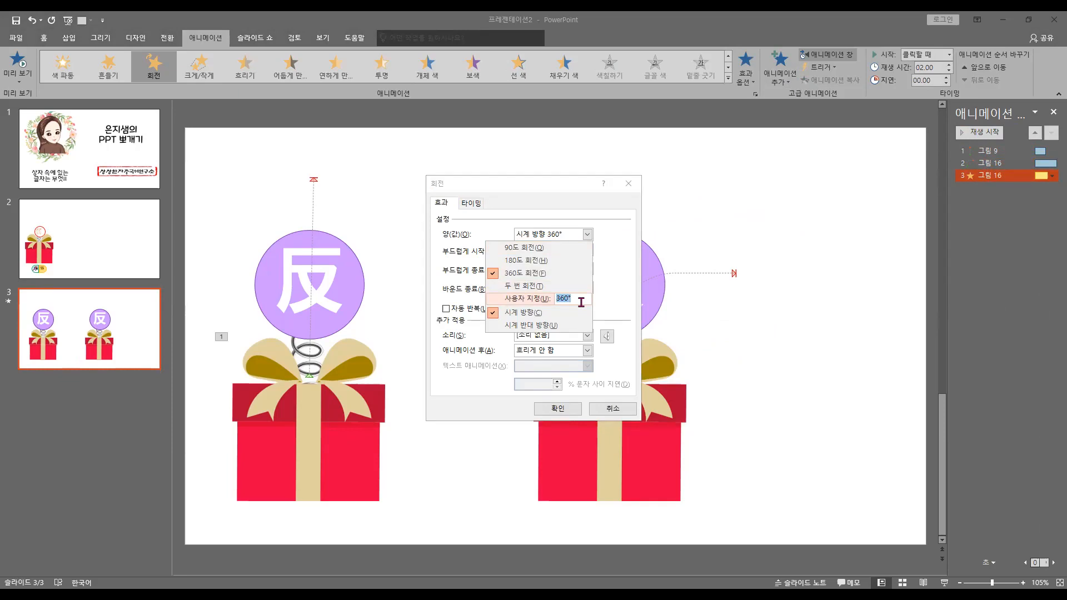
{"action": "type", "text": "30"}
{"action": "key", "text": "Return"}
{"action": "left_click", "coordinate": [572, 412]}
{"action": "key", "text": "Return"}
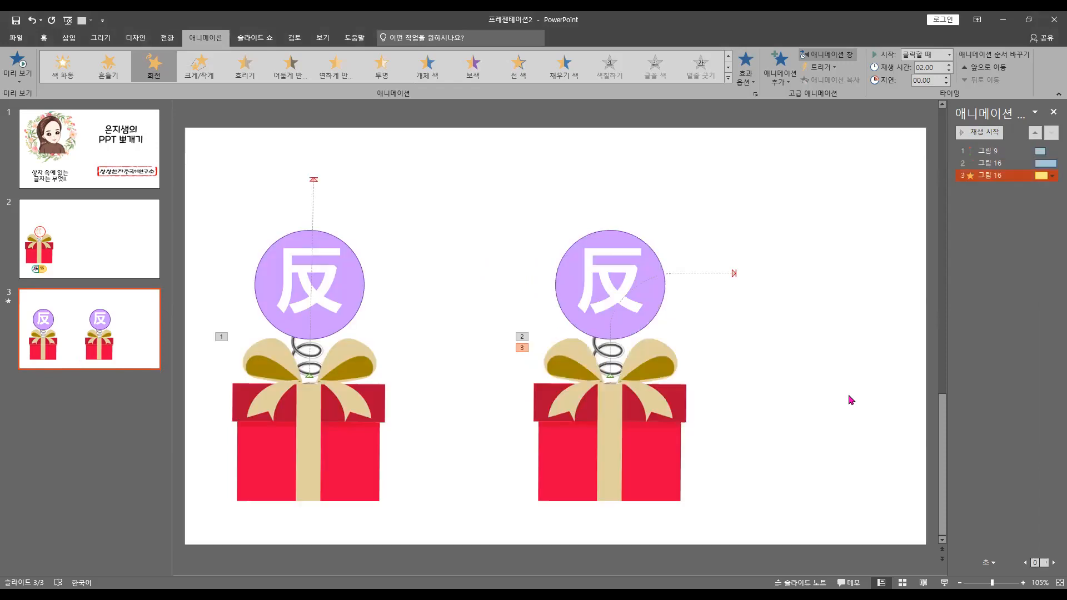
{"action": "left_click", "coordinate": [1003, 150], "text": "shift"}
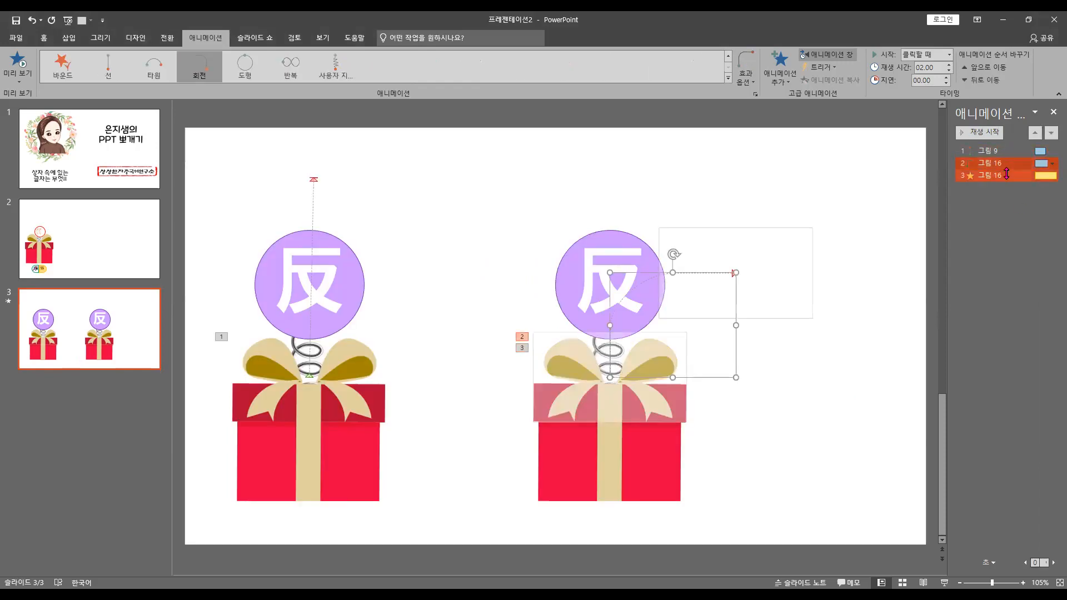
{"action": "left_click", "coordinate": [1008, 133]}
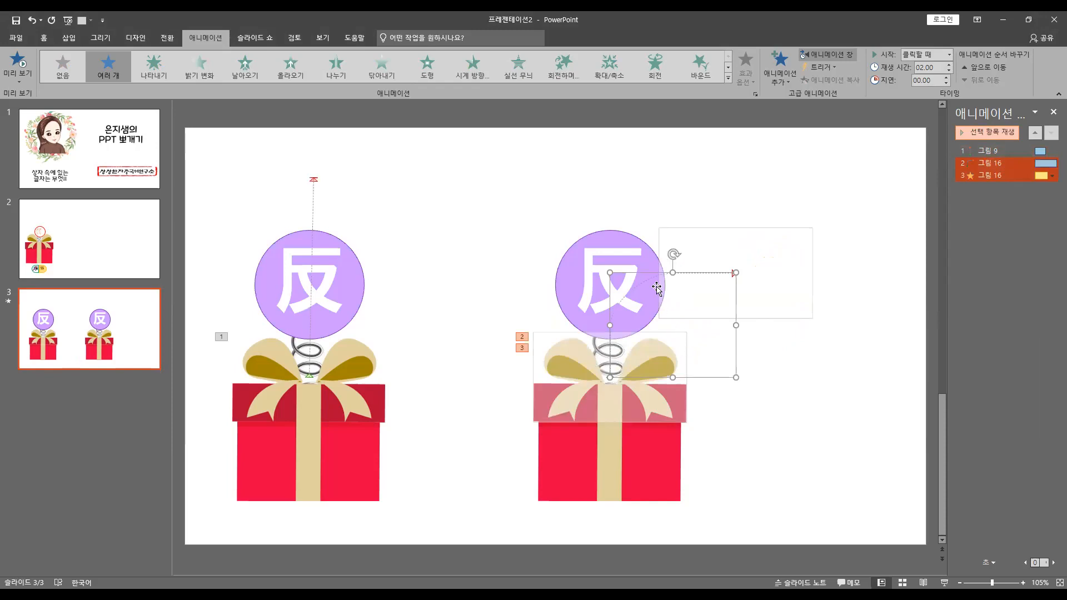
Widen the right lid's turn motion path so it ends farther away from the circle
{"action": "left_click", "coordinate": [735, 300]}
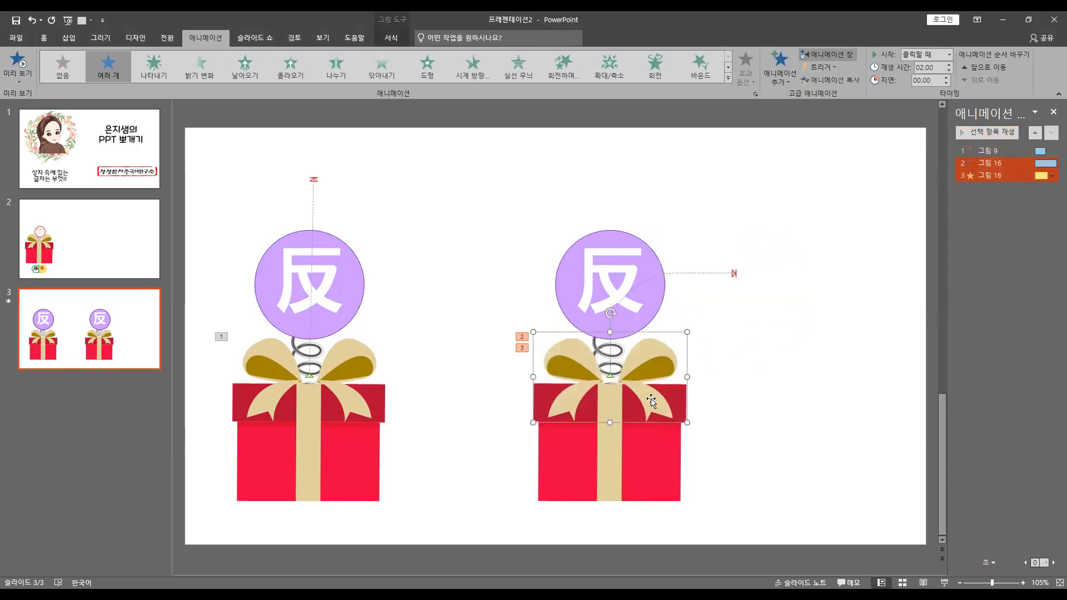
{"action": "left_click", "coordinate": [734, 274]}
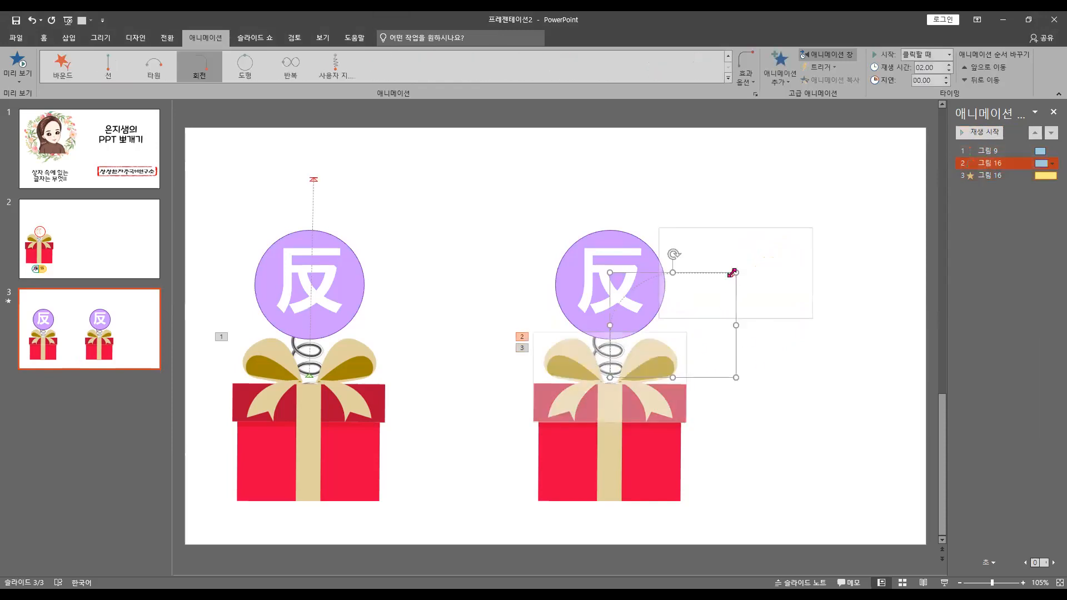
{"action": "left_click_drag", "start_coordinate": [742, 325], "coordinate": [762, 324]}
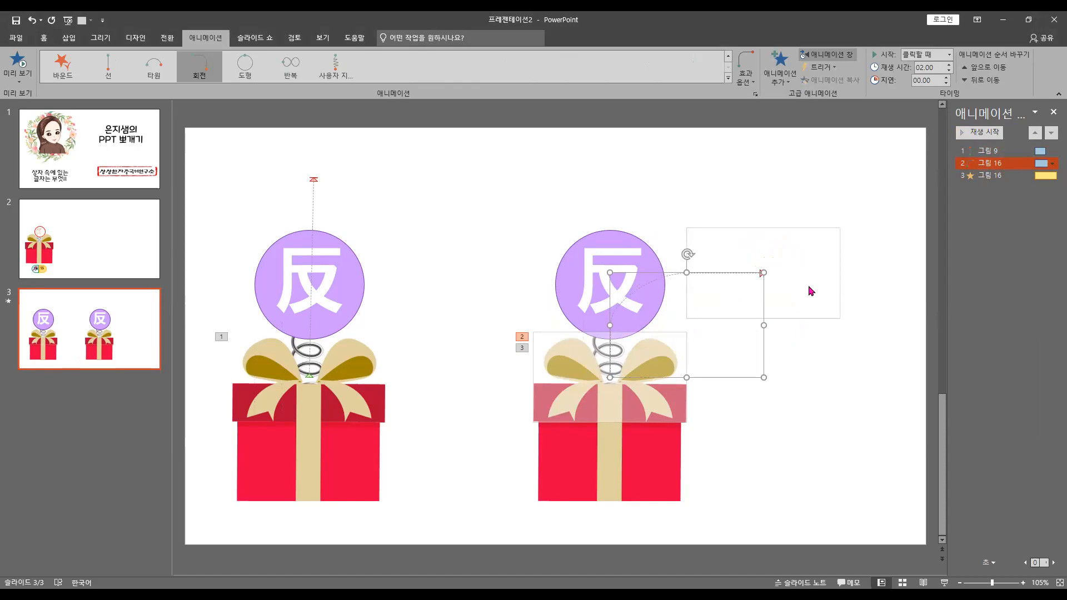
Run the current slide as a slide show, play both boxes' lid animations, and return to editing
{"action": "left_click", "coordinate": [944, 583]}
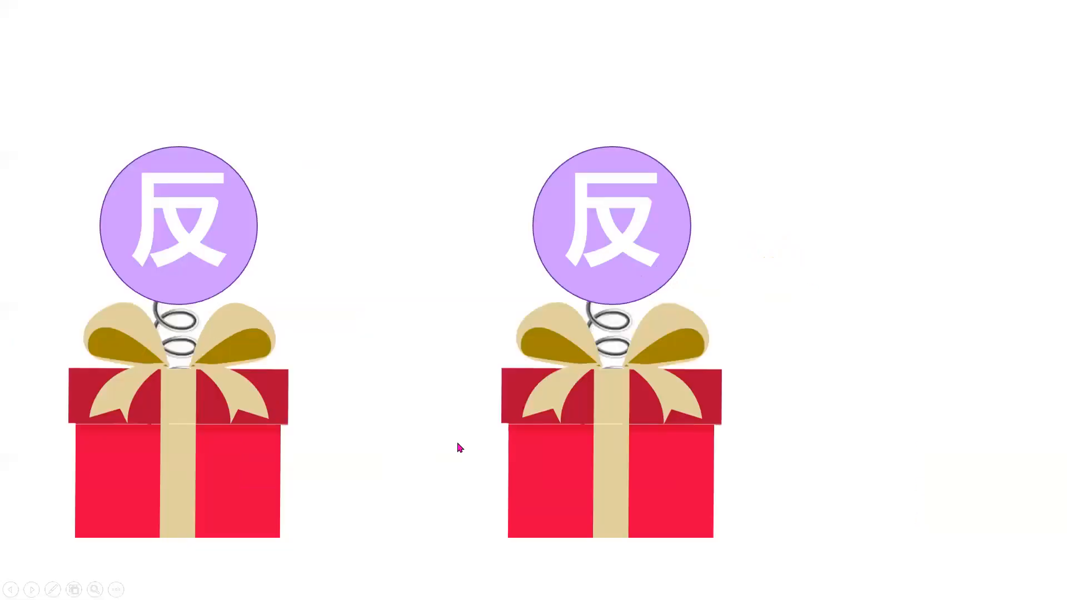
{"action": "left_click", "coordinate": [355, 467]}
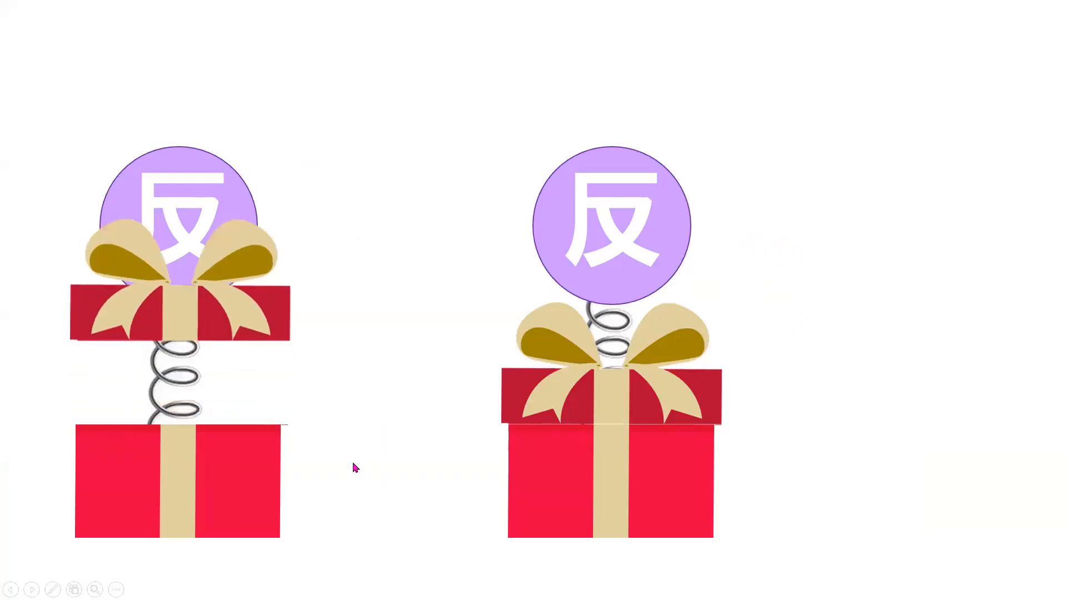
{"action": "left_click", "coordinate": [405, 471]}
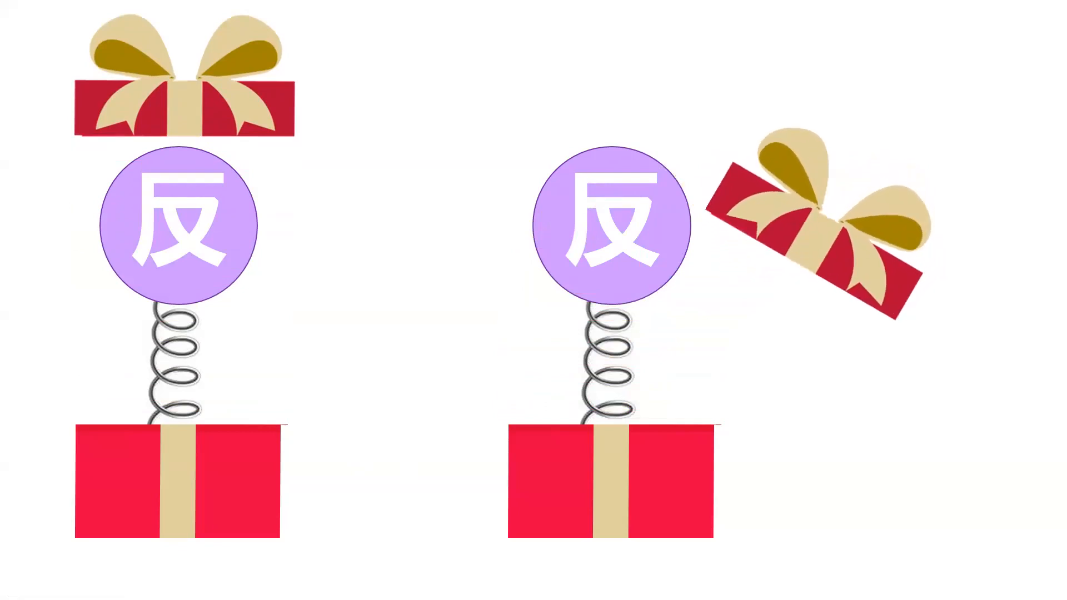
{"action": "key", "text": "Escape"}
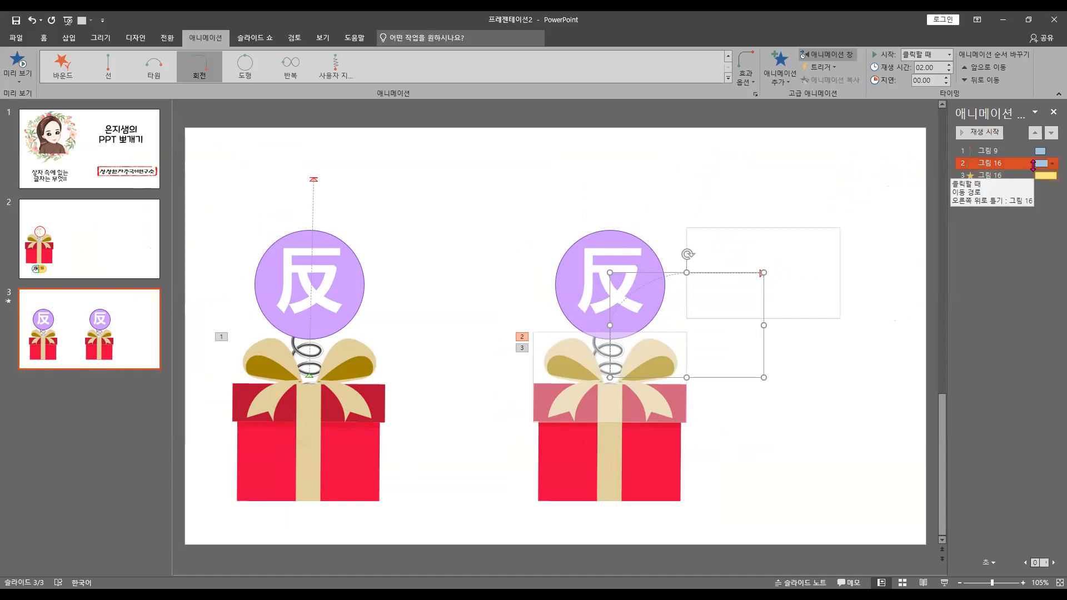
Set the right lid's spin to start with the previous effect (이전 효과와 함께) and its turn path's duration to 1 second
{"action": "left_click", "coordinate": [1015, 175]}
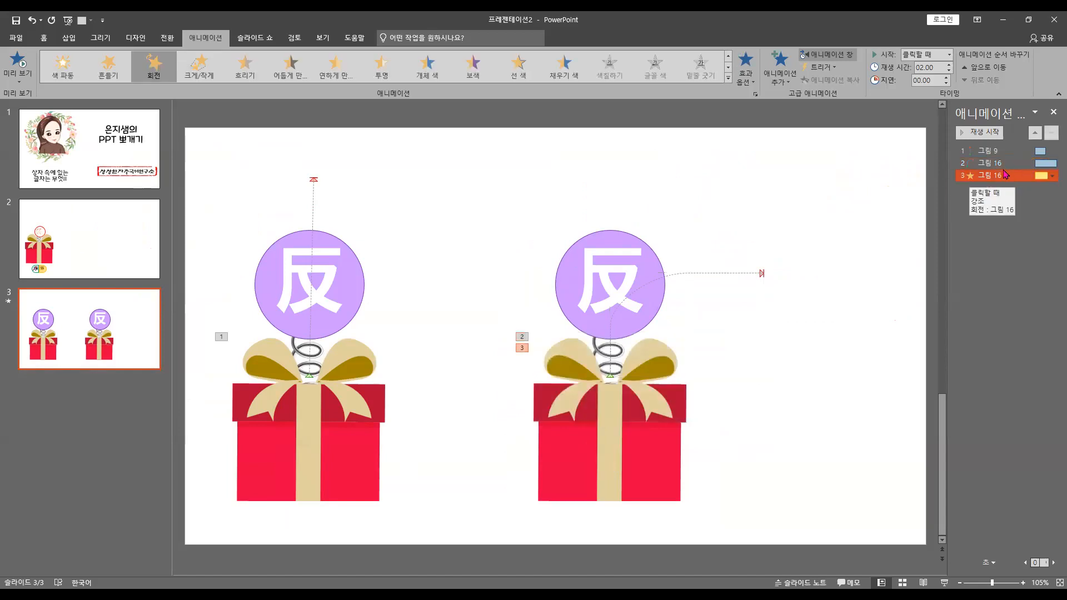
{"action": "left_click", "coordinate": [948, 54]}
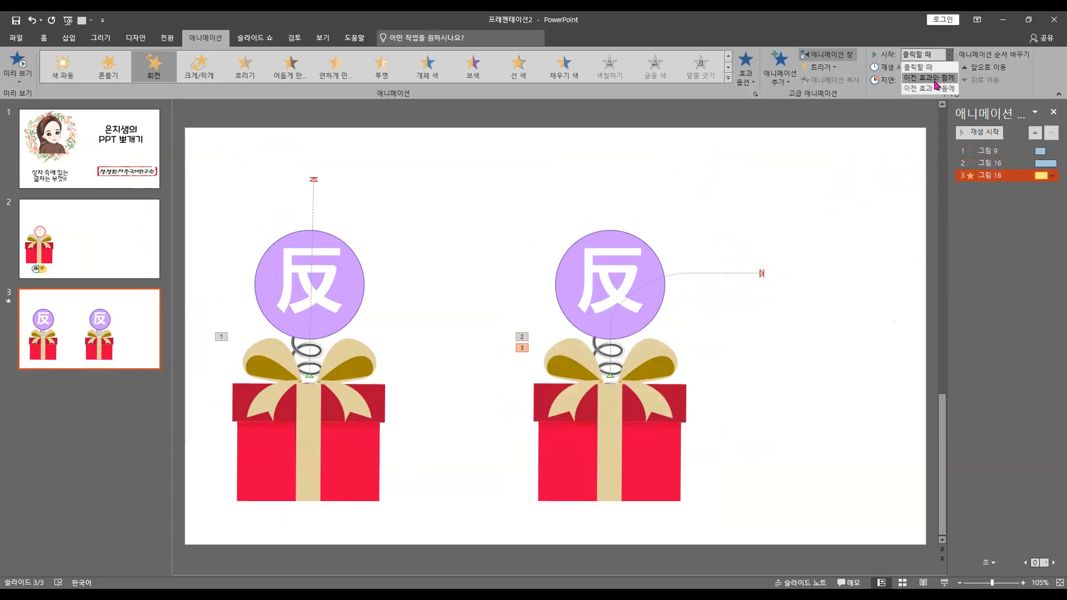
{"action": "left_click", "coordinate": [935, 79]}
{"action": "left_click", "coordinate": [998, 163]}
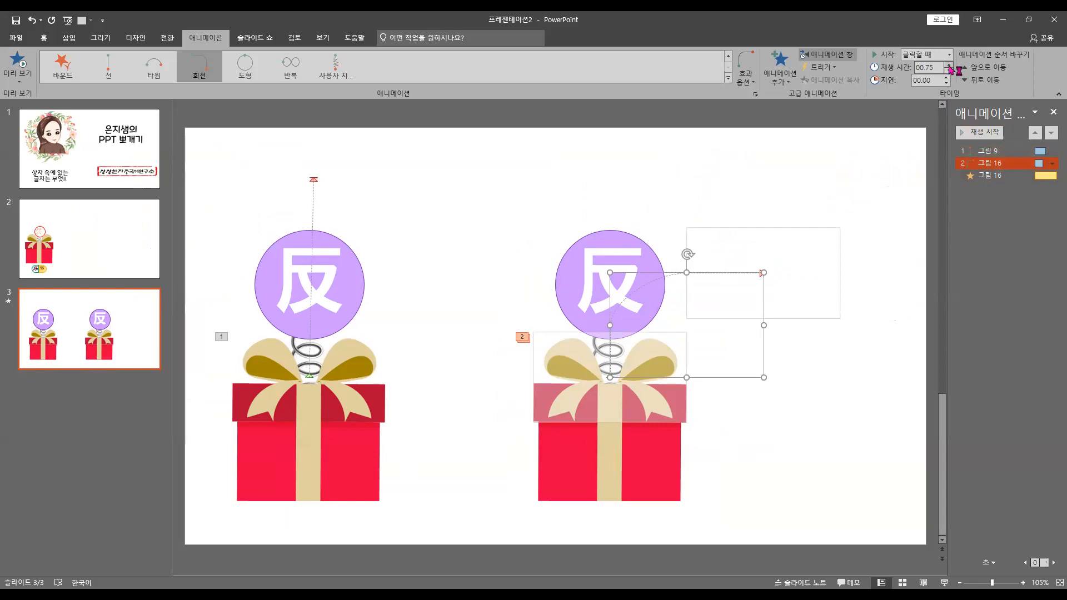
{"action": "left_click", "coordinate": [949, 63]}
Set the right lid's spin duration to 1 second and check the lid animations in the slide show
{"action": "left_click", "coordinate": [992, 175]}
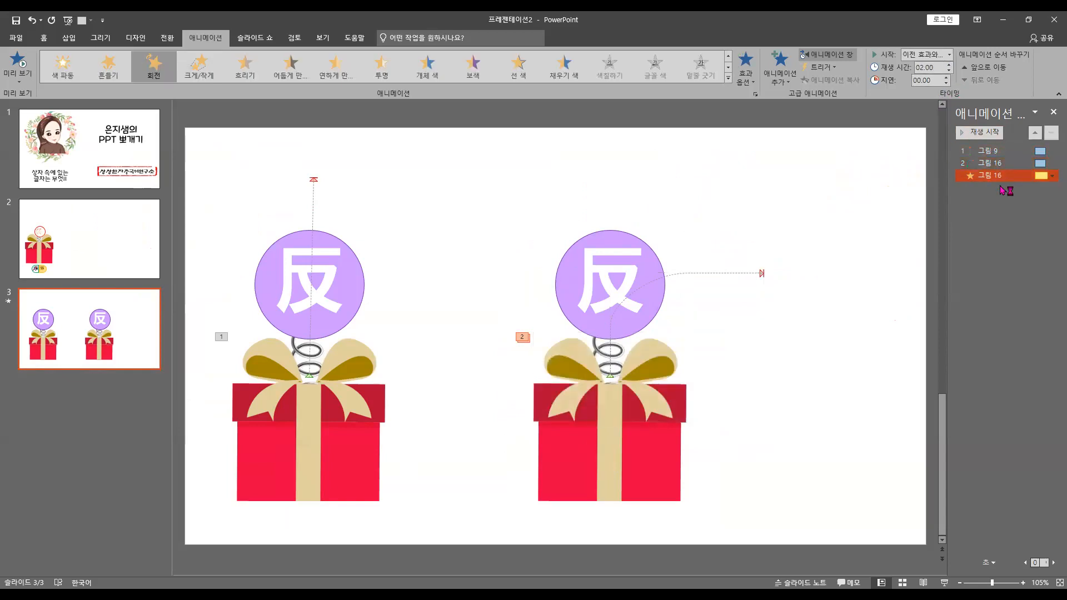
{"action": "left_click", "coordinate": [944, 583]}
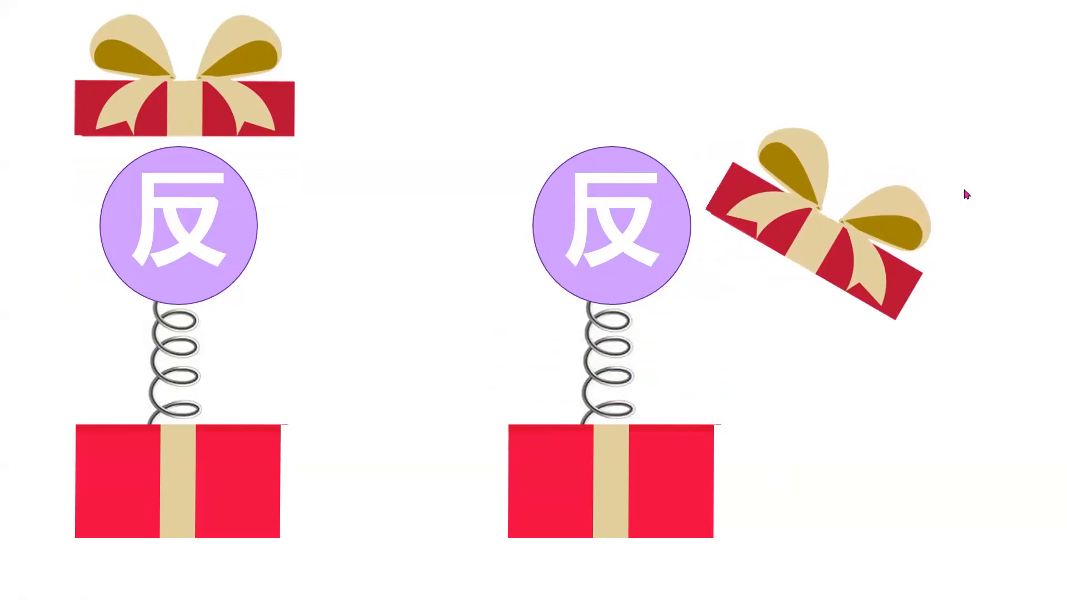
{"action": "key", "text": "Escape"}
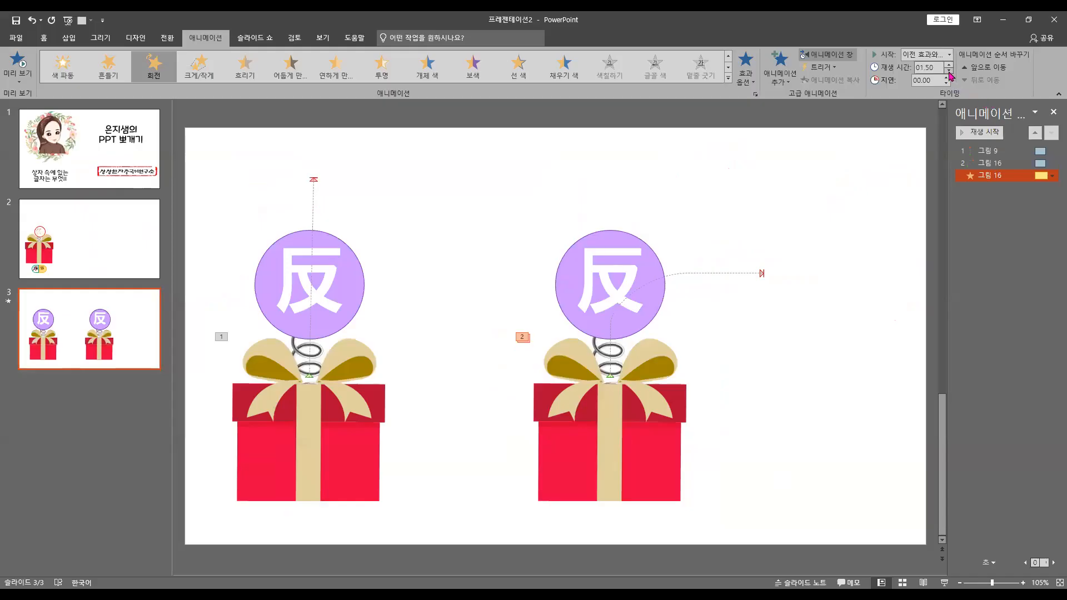
{"action": "left_click", "coordinate": [949, 63]}
{"action": "left_click", "coordinate": [944, 582]}
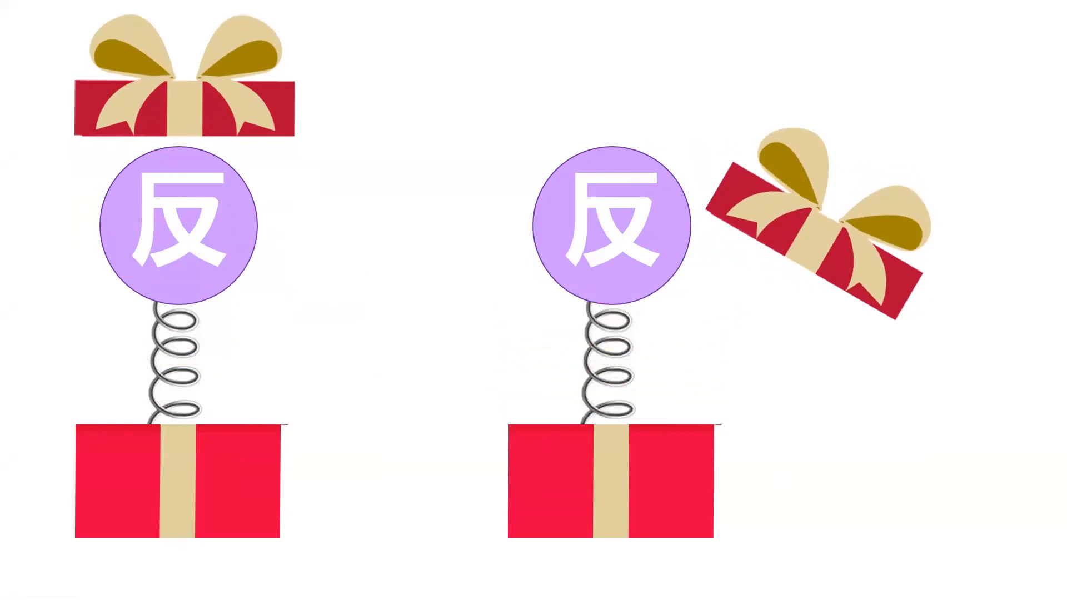
{"action": "key", "text": "Escape"}
Move both box lids straight up together so they sit above the purple circles
{"action": "left_click", "coordinate": [601, 402]}
{"action": "left_click", "coordinate": [359, 412], "text": "shift"}
{"action": "left_click_drag", "start_coordinate": [652, 406], "coordinate": [665, 213]}
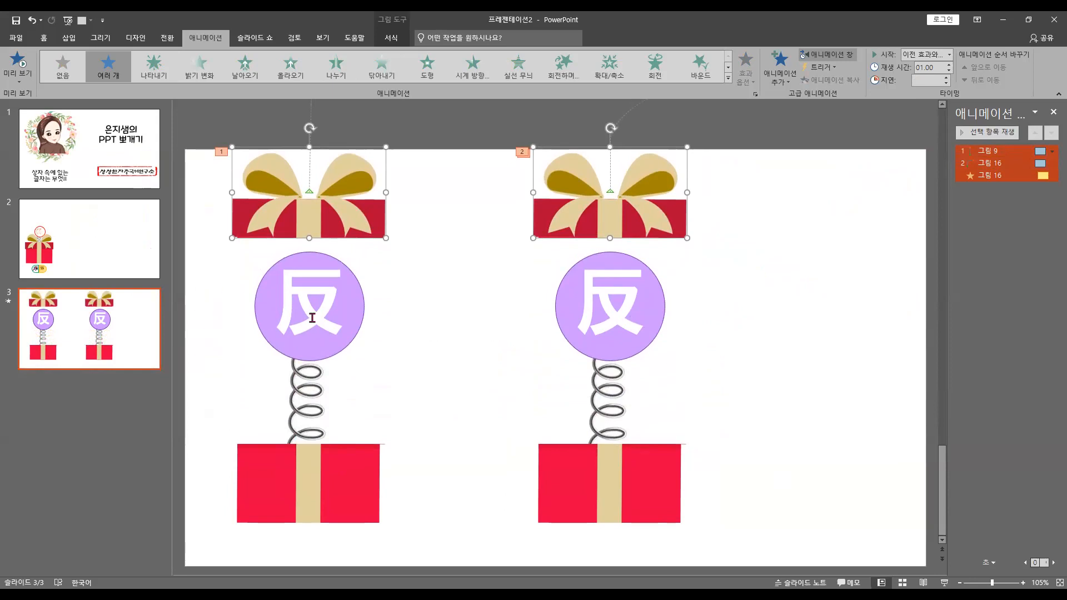
{"action": "left_click", "coordinate": [358, 315]}
{"action": "left_click", "coordinate": [617, 311]}
{"action": "left_click", "coordinate": [332, 320]}
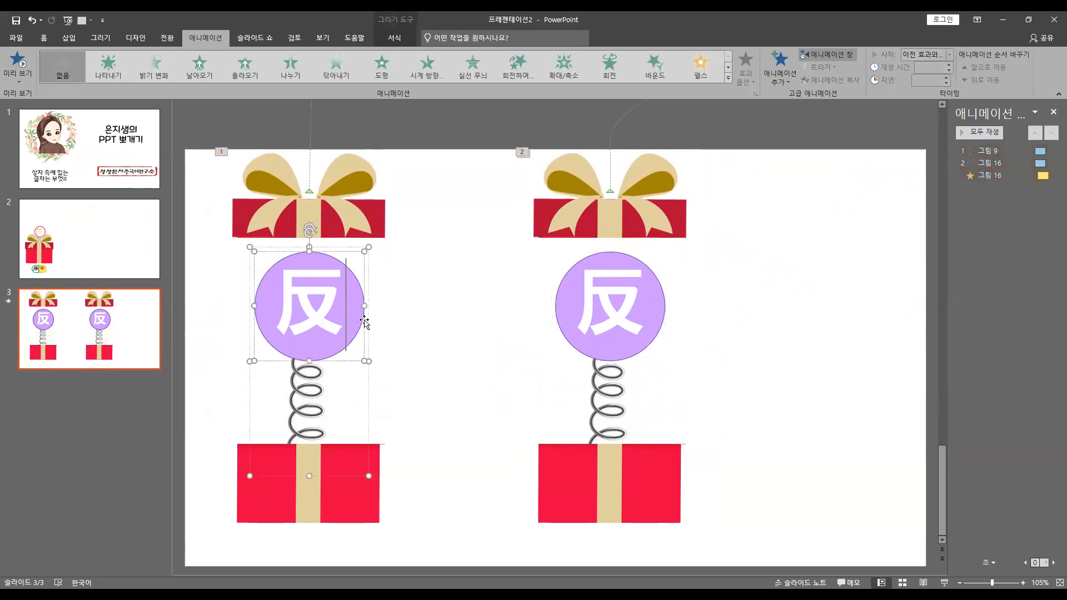
{"action": "left_click", "coordinate": [378, 343]}
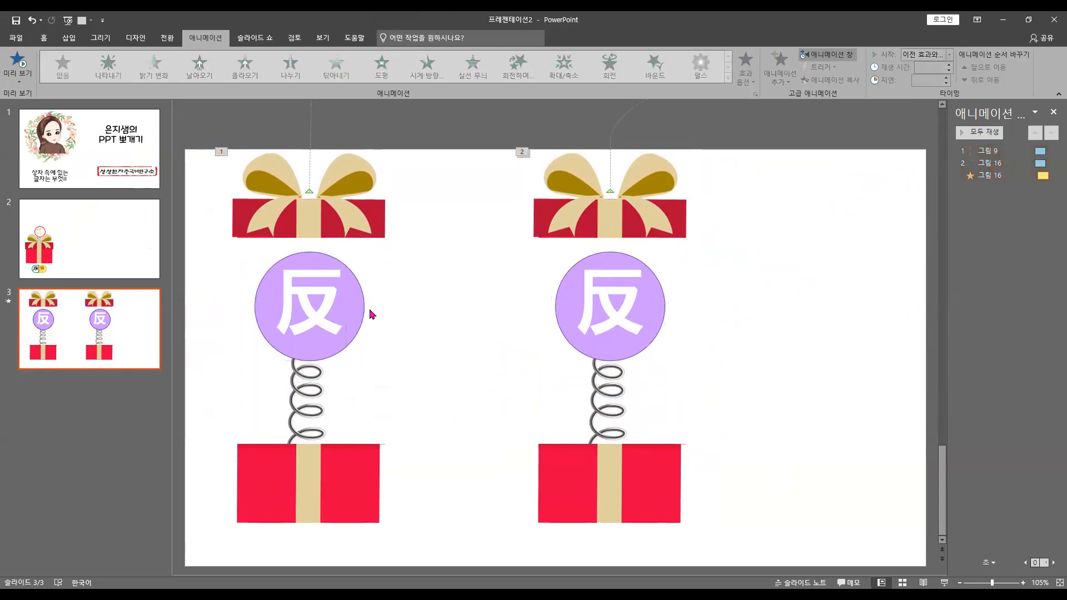
{"action": "left_click", "coordinate": [362, 311]}
{"action": "left_click", "coordinate": [663, 321], "text": "shift"}
{"action": "left_click", "coordinate": [703, 319]}
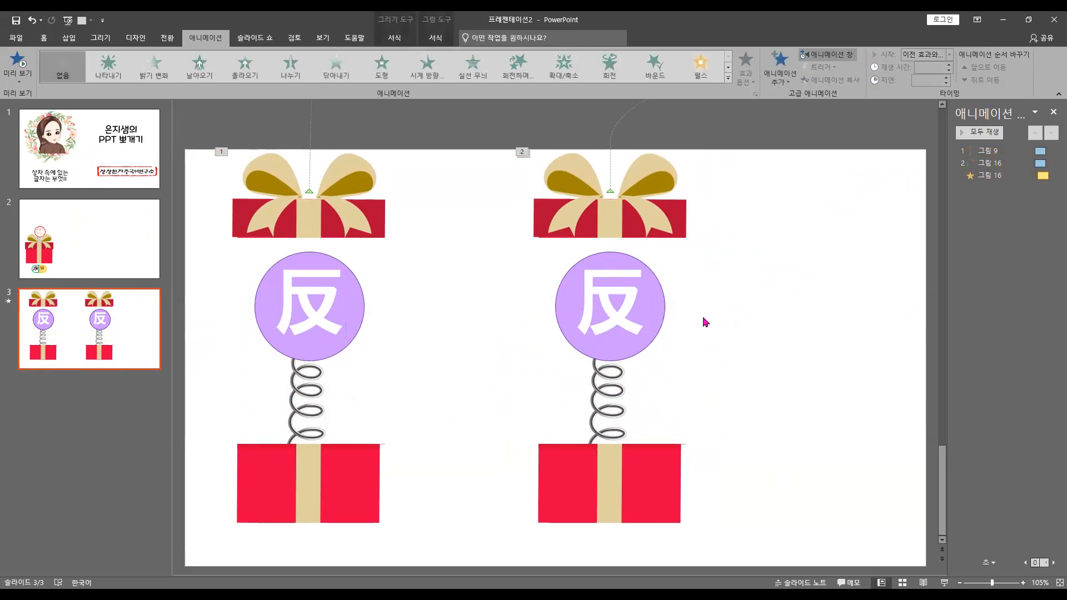
Apply the stretch (늘이기) entrance effect to the left circle-and-spring group
{"action": "left_click", "coordinate": [363, 321]}
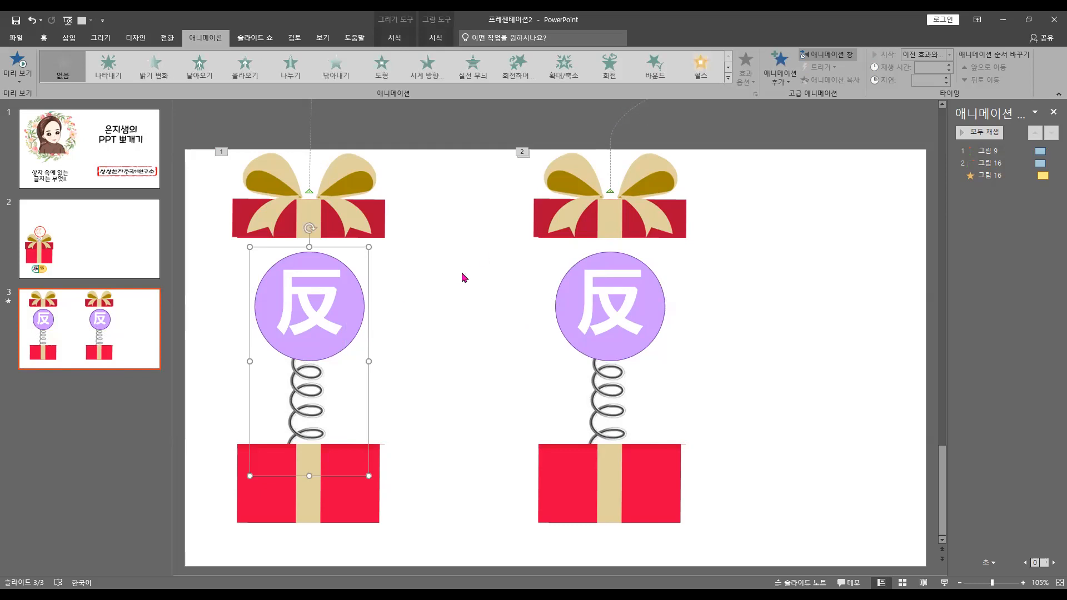
{"action": "left_click", "coordinate": [727, 79]}
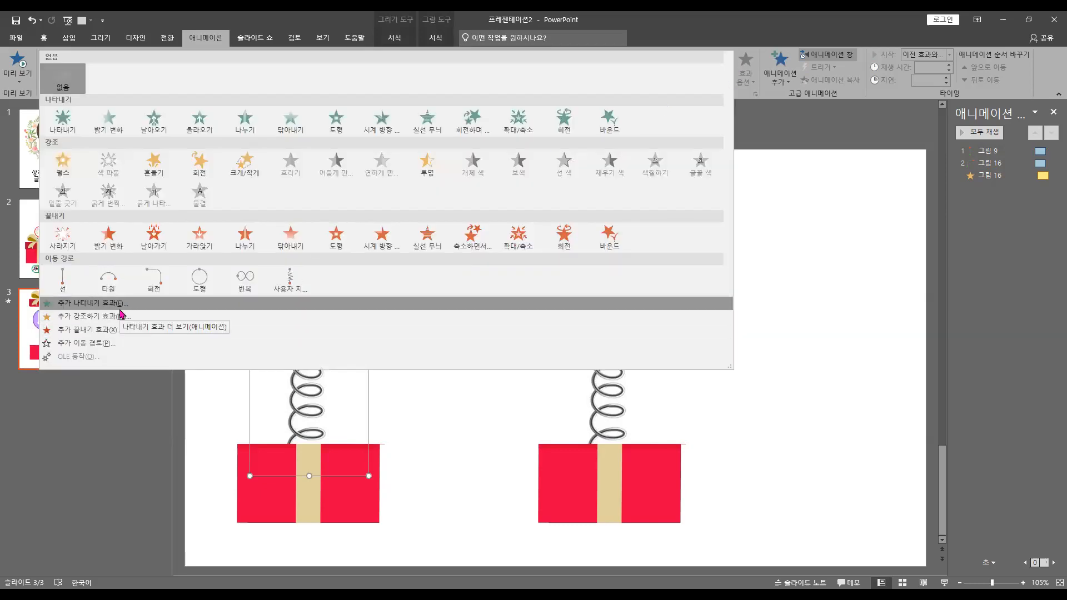
{"action": "left_click", "coordinate": [120, 309]}
{"action": "left_click", "coordinate": [577, 351]}
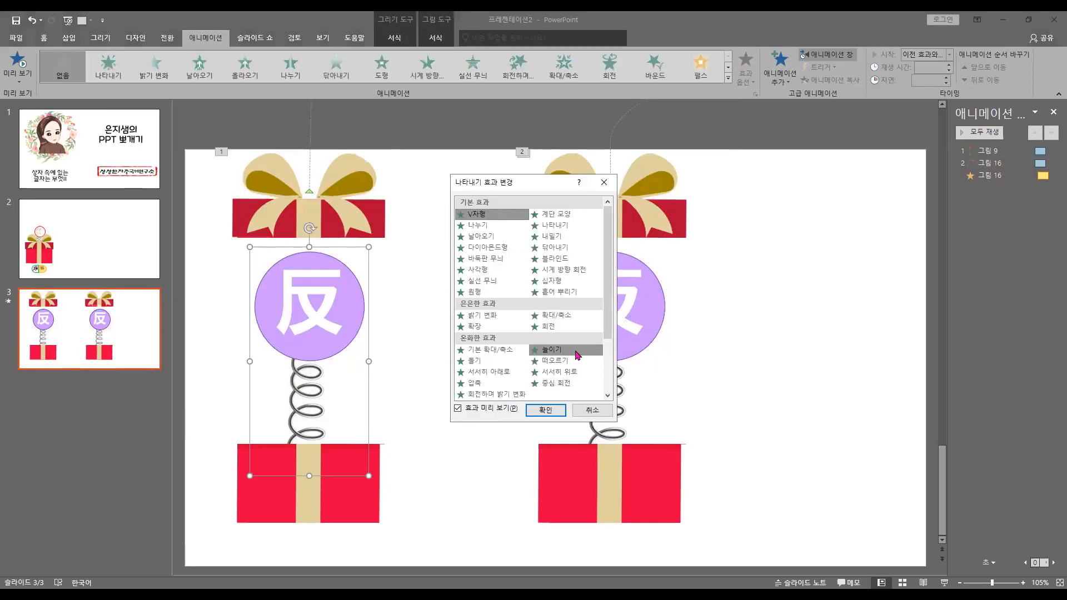
{"action": "left_click", "coordinate": [545, 410]}
Apply the stretch (늘이기) entrance effect to the right circle-and-spring group
{"action": "left_click", "coordinate": [621, 329]}
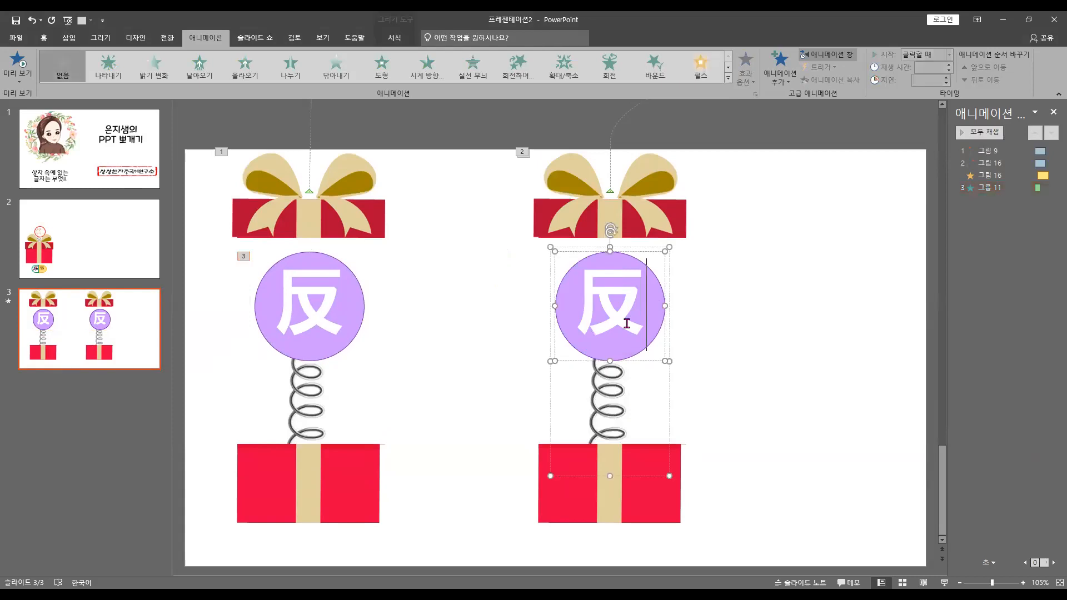
{"action": "left_click", "coordinate": [728, 78]}
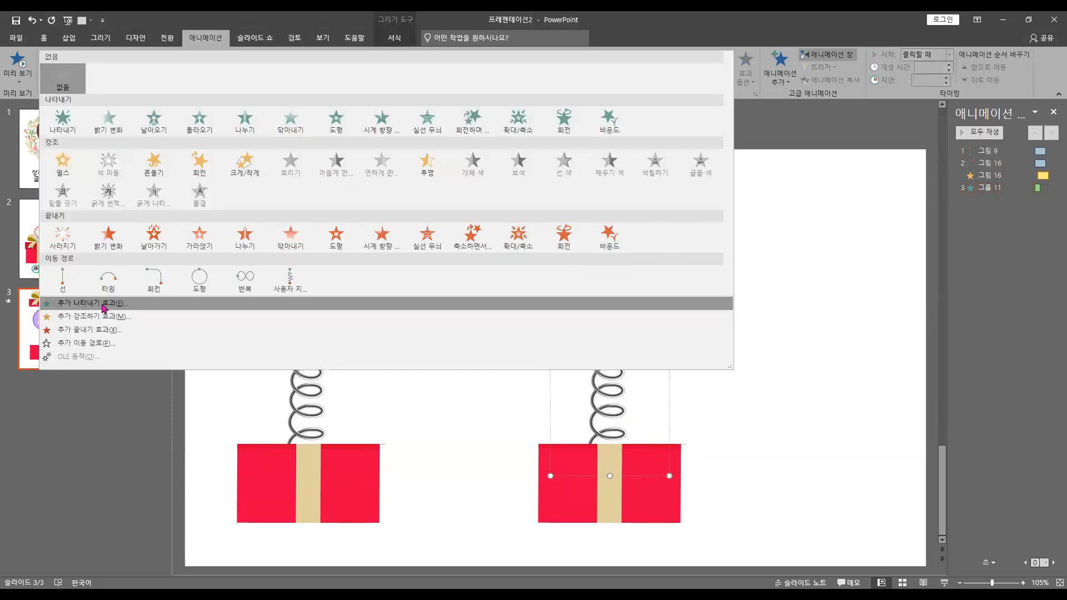
{"action": "left_click", "coordinate": [384, 307]}
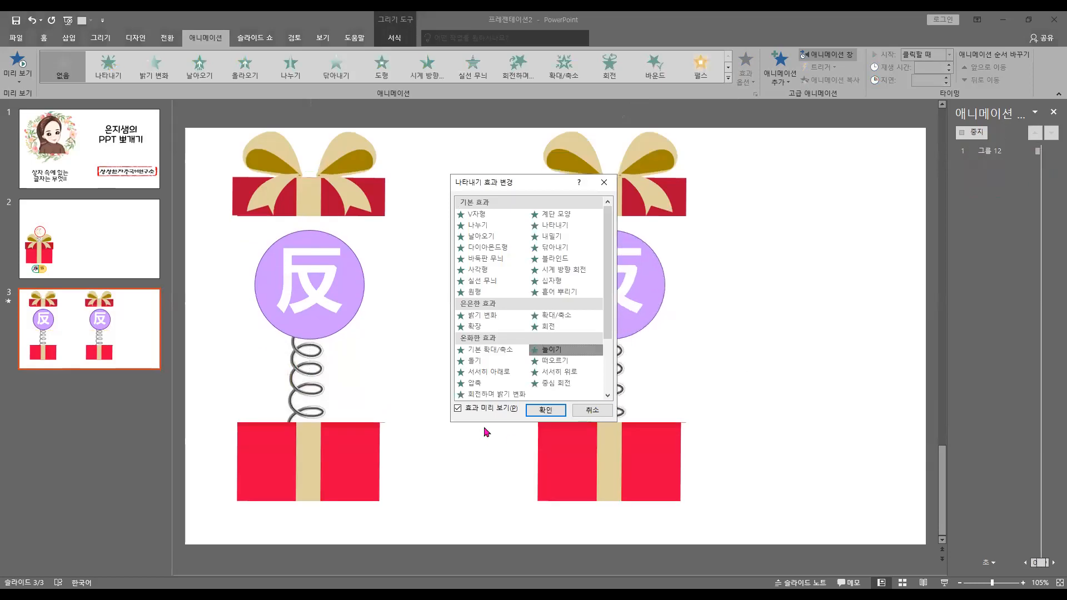
{"action": "left_click", "coordinate": [547, 410]}
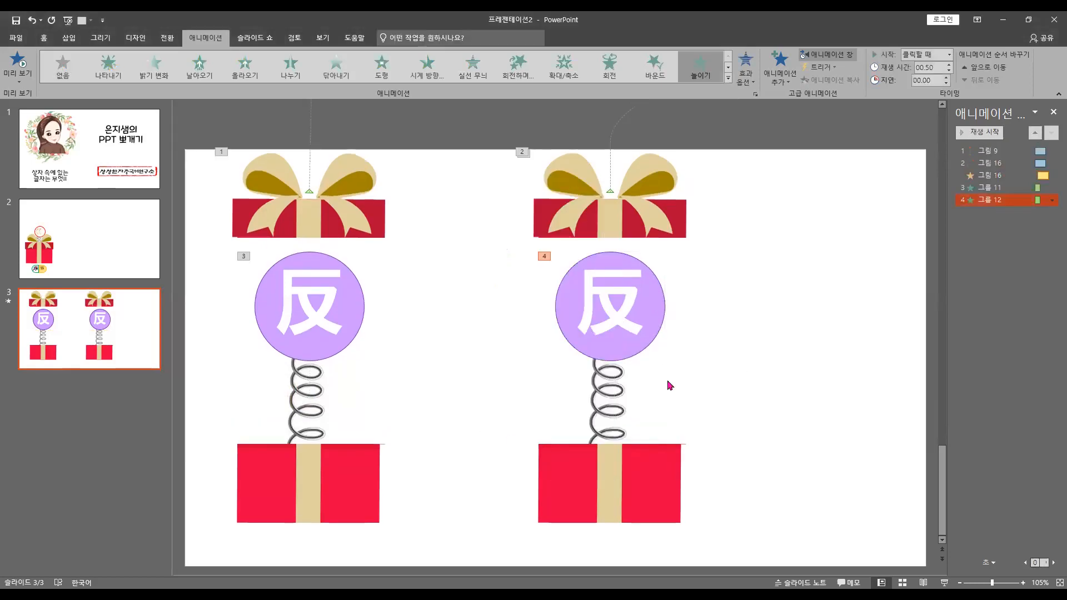
Set the stretch direction of both circle-and-spring groups to from the bottom (아래에서)
{"action": "left_click", "coordinate": [656, 333]}
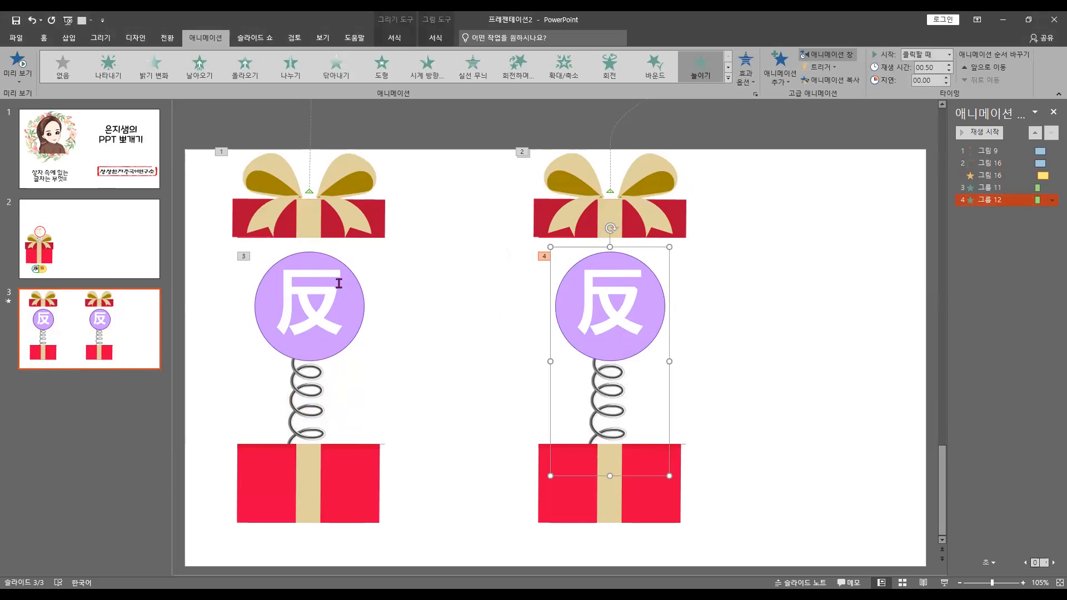
{"action": "left_click", "coordinate": [338, 283], "text": "shift"}
{"action": "left_click", "coordinate": [746, 78]}
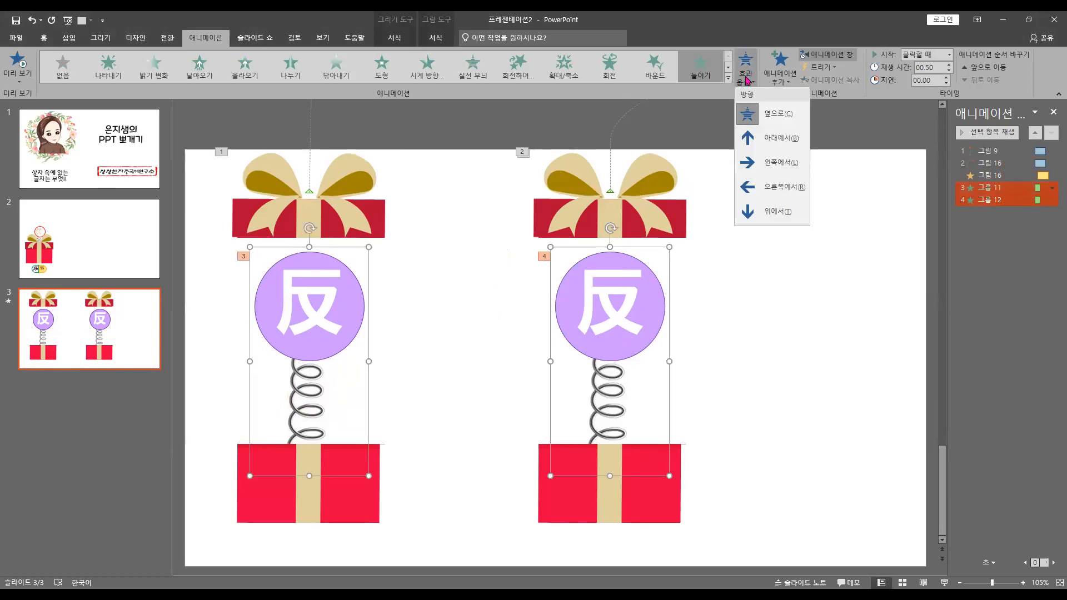
{"action": "left_click", "coordinate": [767, 140]}
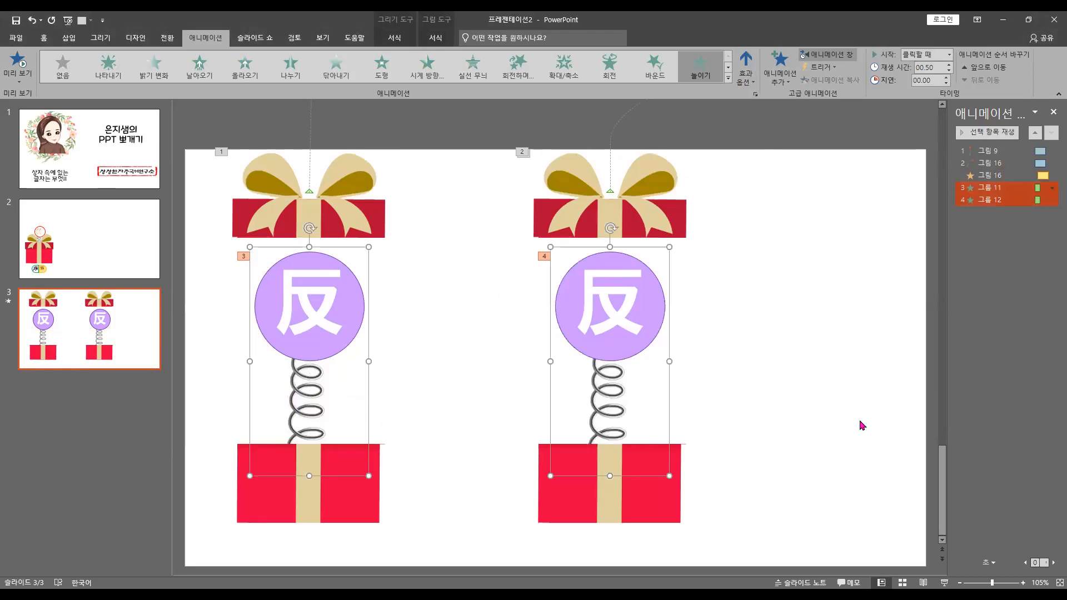
{"action": "left_click", "coordinate": [666, 231]}
{"action": "left_click", "coordinate": [332, 233], "text": "shift"}
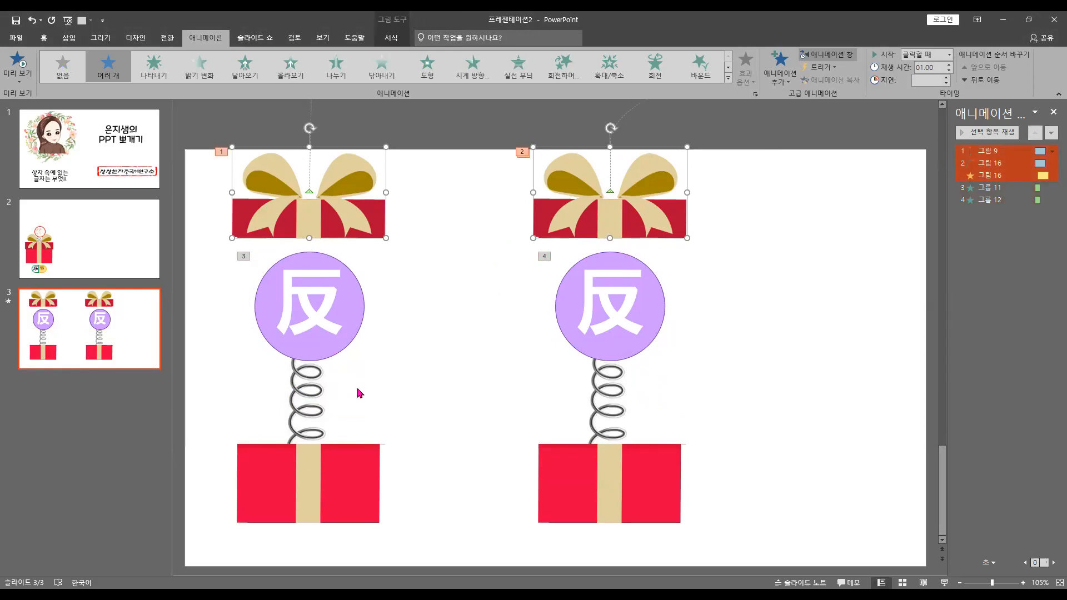
{"action": "left_click", "coordinate": [402, 376]}
Reorder the animations so the left circle-and-spring group's stretch directly follows the left lid's motion path
{"action": "left_click", "coordinate": [345, 345]}
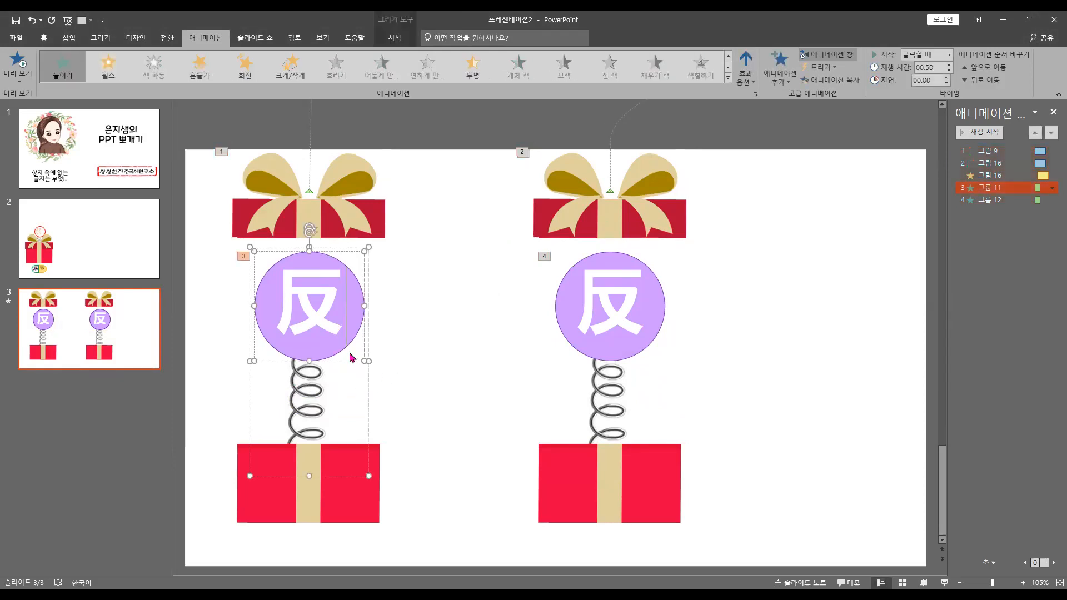
{"action": "left_click", "coordinate": [334, 319]}
{"action": "left_click_drag", "start_coordinate": [1014, 186], "coordinate": [1015, 157]}
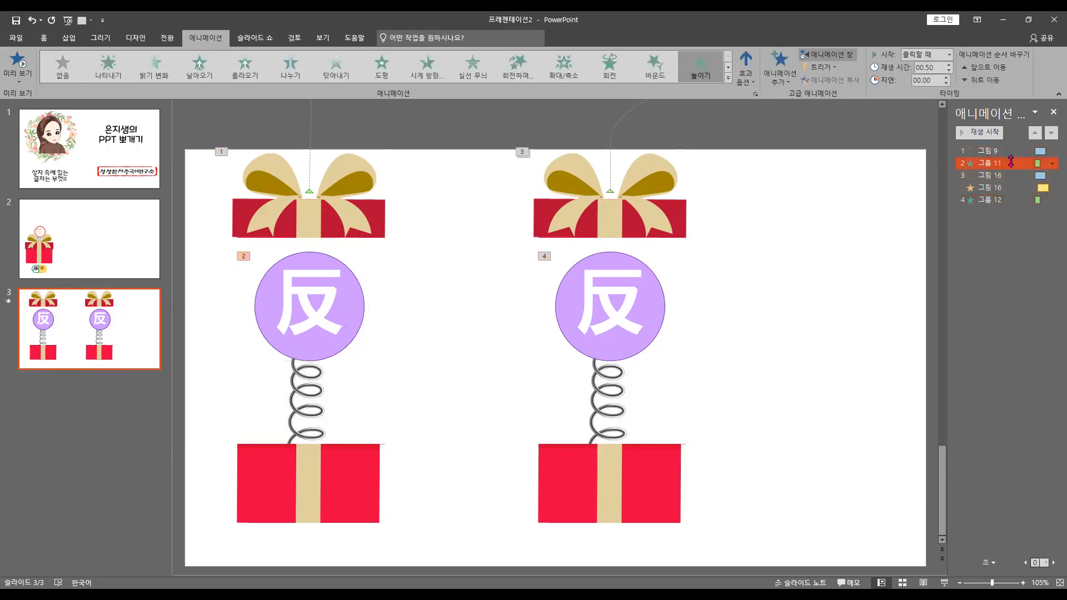
Move both lids together straight down so they sit on top of their gift boxes
{"action": "left_click", "coordinate": [990, 151]}
{"action": "left_click", "coordinate": [358, 209]}
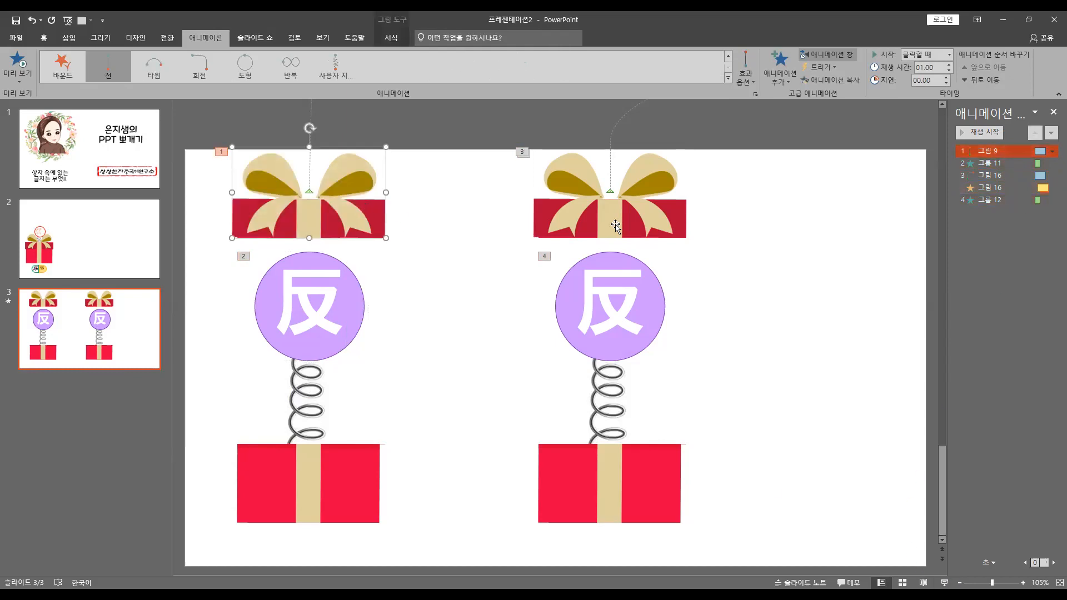
{"action": "left_click", "coordinate": [674, 220], "text": "shift"}
{"action": "left_click_drag", "start_coordinate": [674, 219], "coordinate": [678, 429]}
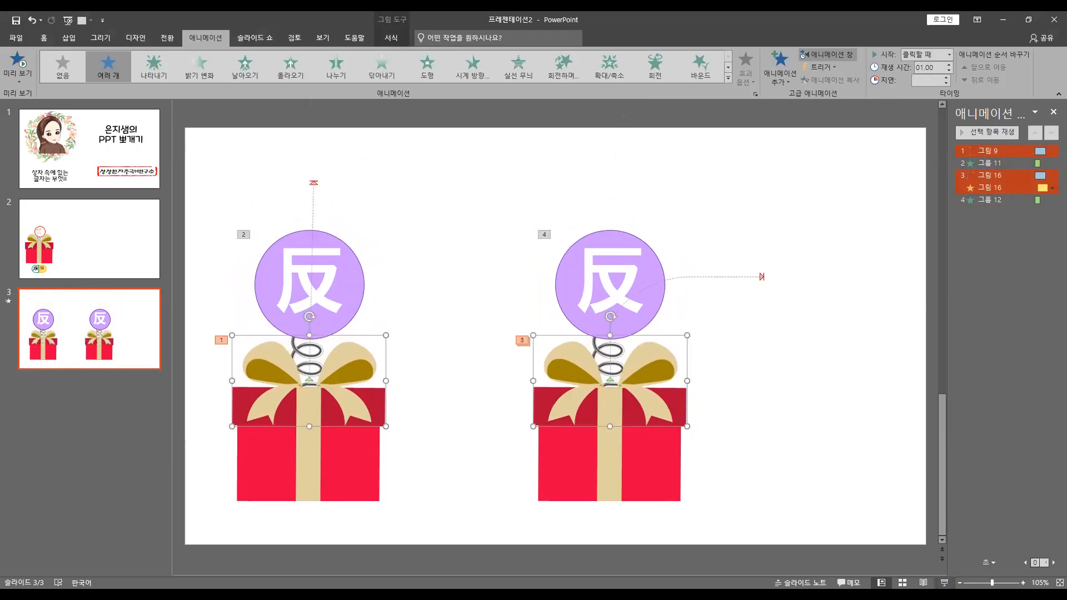
Play the slide show to check the lid and stretch animations of both boxes, and return to editing
{"action": "left_click", "coordinate": [943, 582]}
{"action": "left_click", "coordinate": [393, 368]}
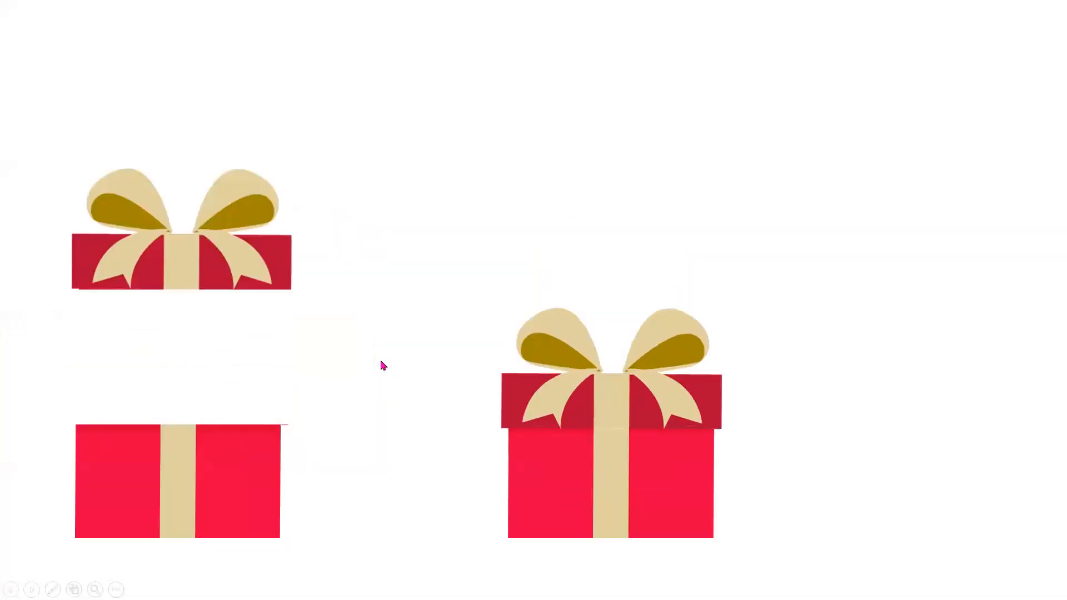
{"action": "left_click", "coordinate": [381, 362]}
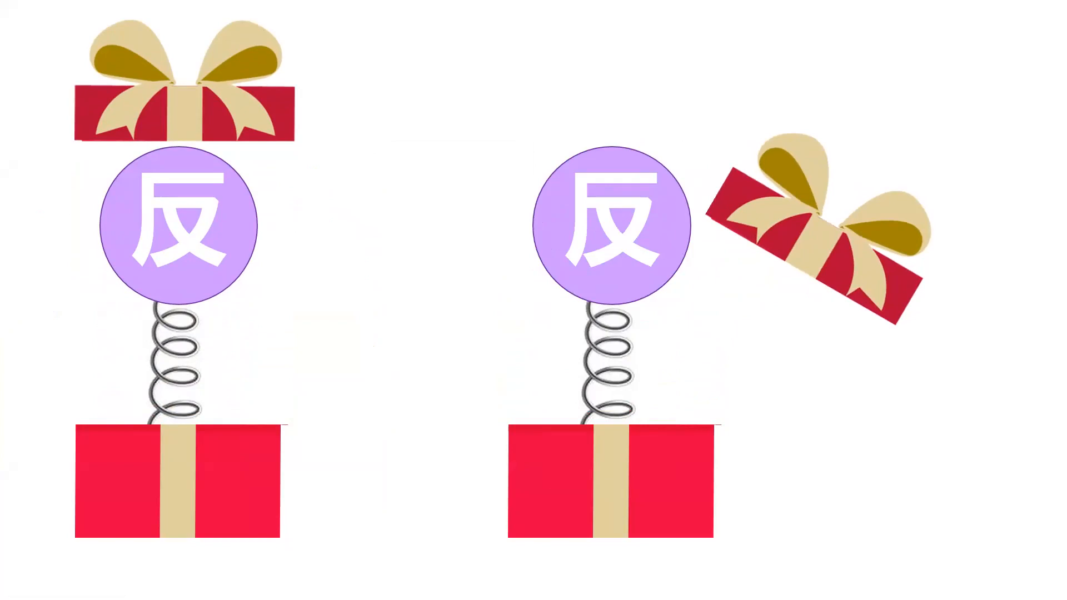
{"action": "key", "text": "Escape"}
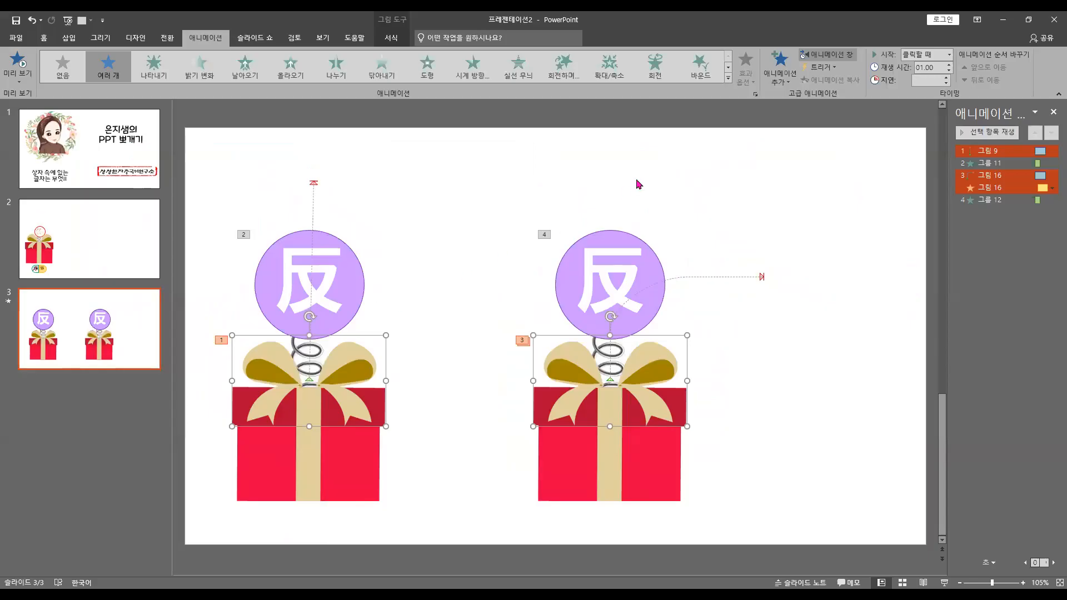
Set the left group's stretch to start with the previous effect (이전 효과와 함께) and a delay of 0.50 seconds
{"action": "left_click", "coordinate": [990, 163]}
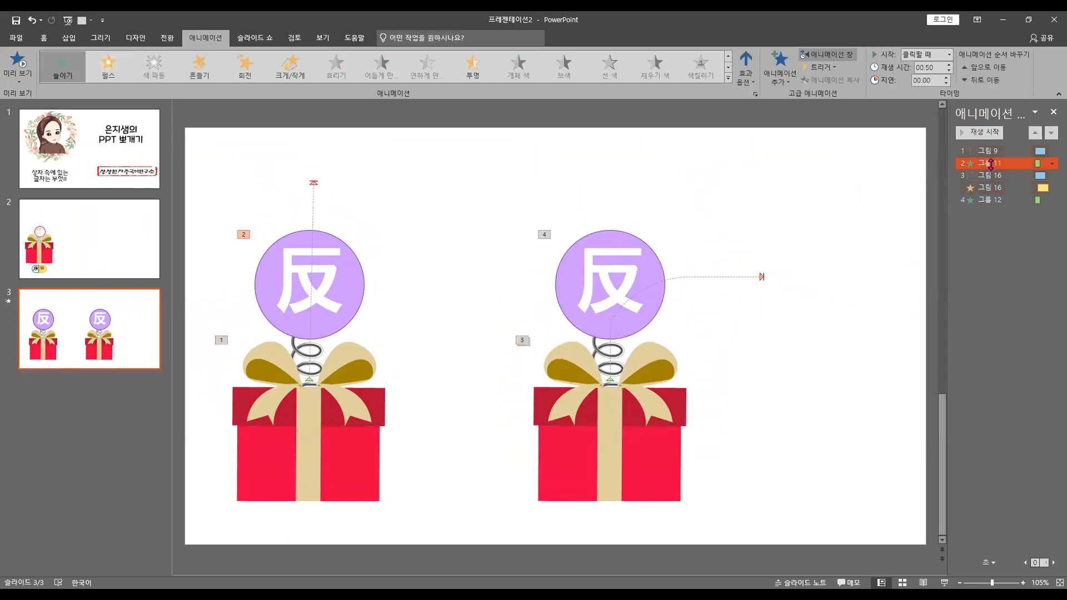
{"action": "left_click", "coordinate": [949, 54]}
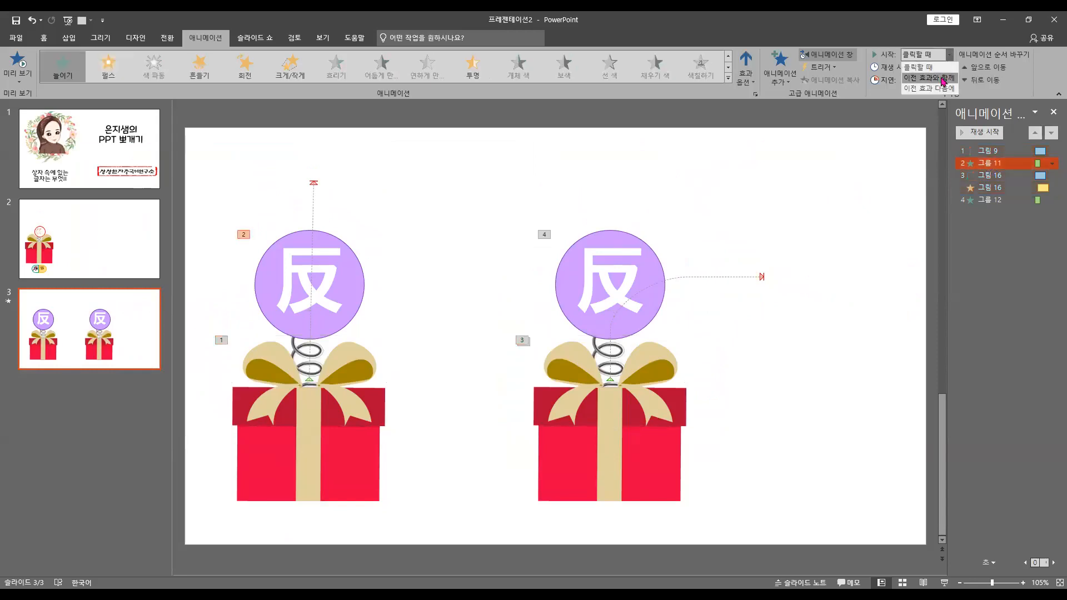
{"action": "left_click", "coordinate": [943, 79]}
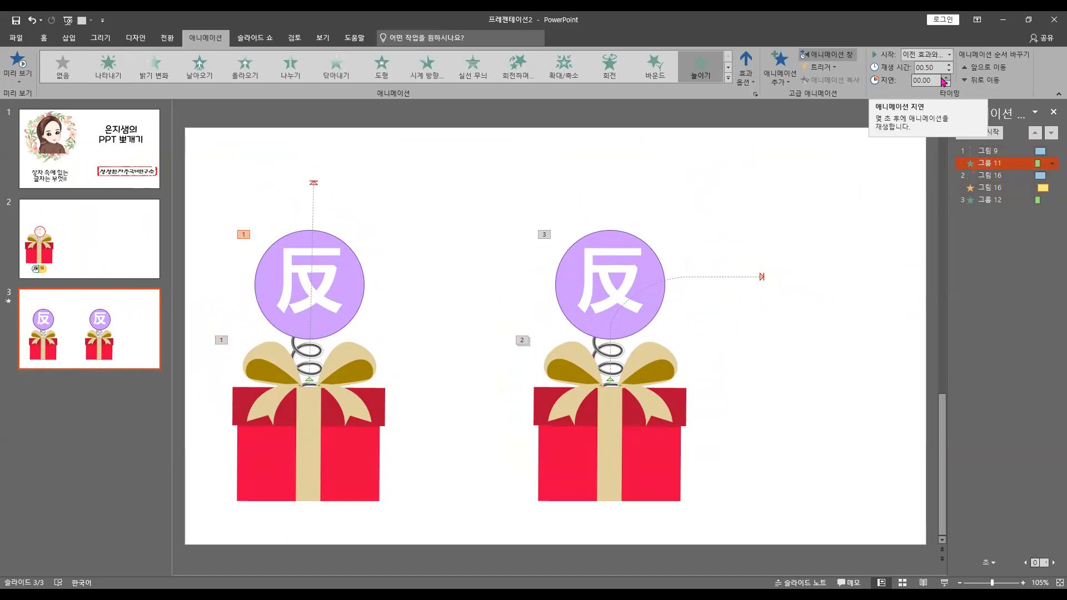
{"action": "left_click", "coordinate": [945, 78]}
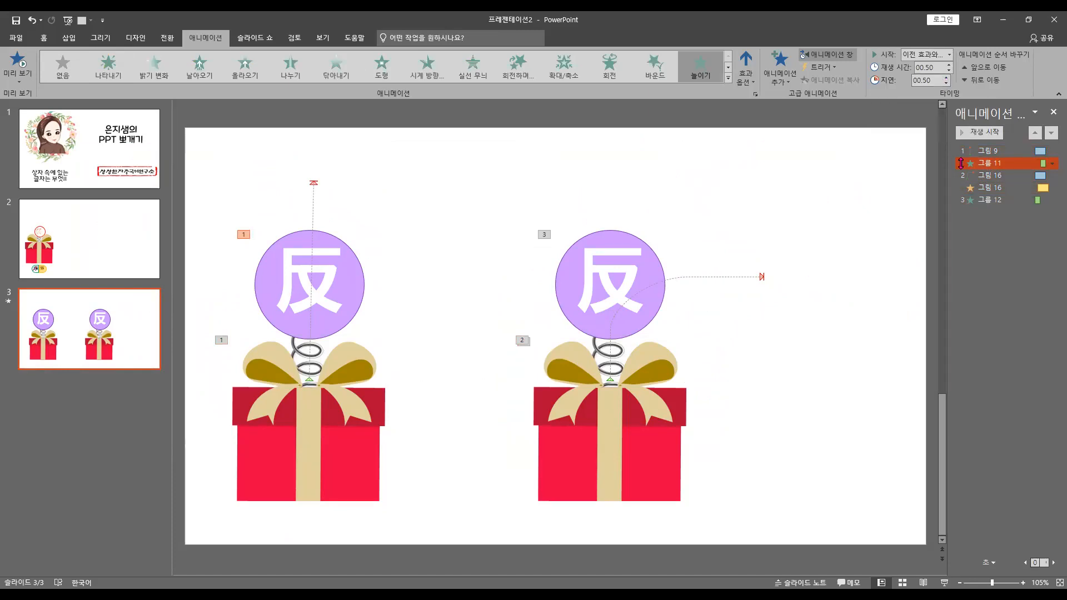
Set the right group's stretch to start with the previous effect (이전 효과와 함께) and a delay of 0.50 seconds
{"action": "left_click", "coordinate": [991, 197]}
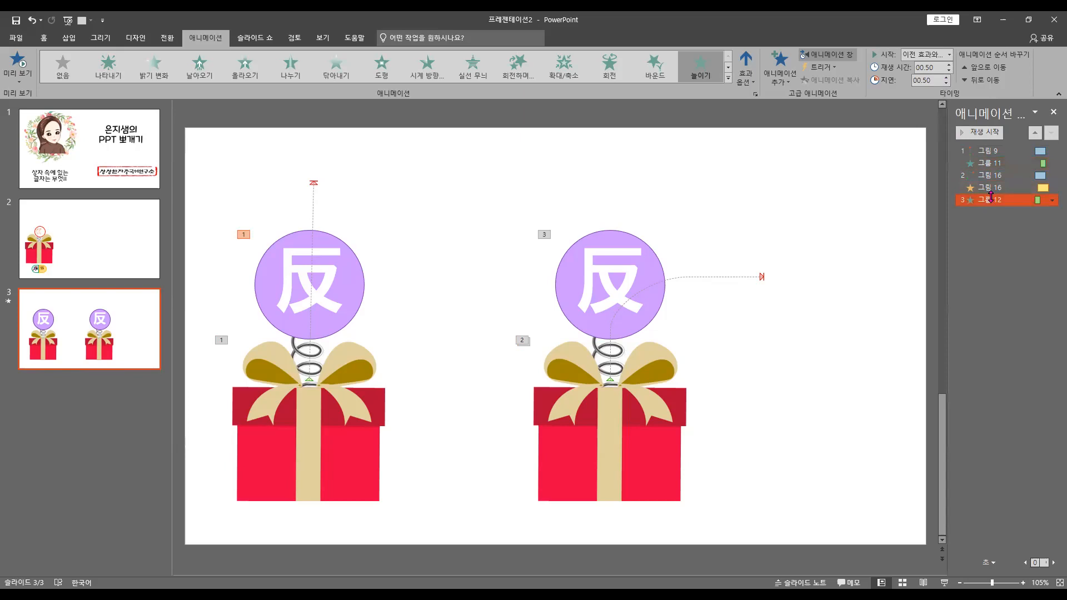
{"action": "left_click", "coordinate": [949, 54]}
{"action": "left_click", "coordinate": [945, 82]}
{"action": "left_click", "coordinate": [946, 78]}
{"action": "left_click", "coordinate": [947, 78]}
{"action": "left_click", "coordinate": [946, 79]}
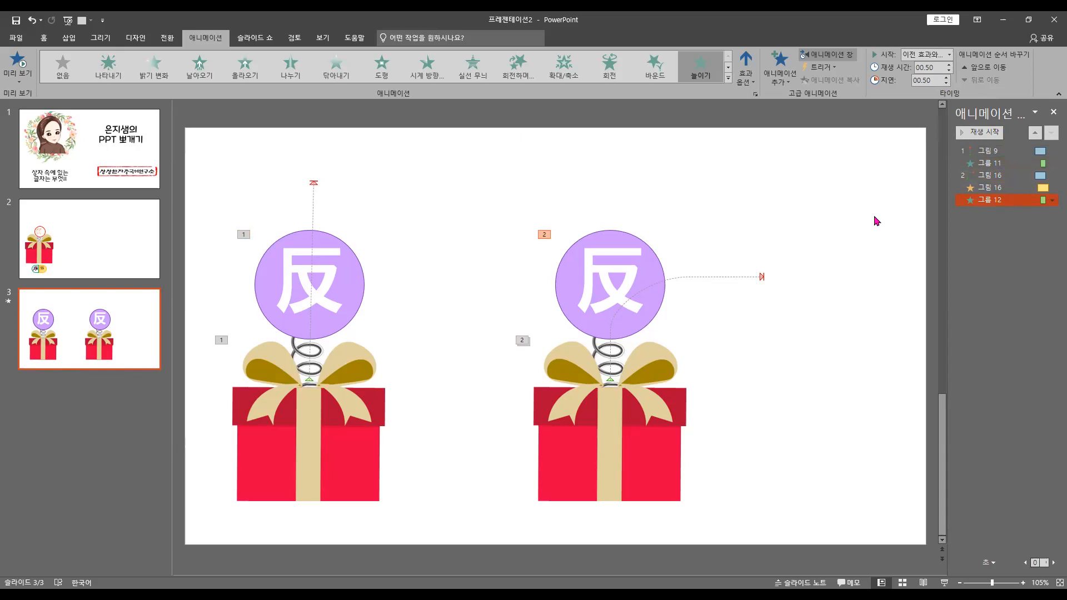
Set the right group's stretch to start after the previous effect (이전 효과 다음에) with a delay of 0 seconds
{"action": "left_click", "coordinate": [1051, 187], "text": "shift"}
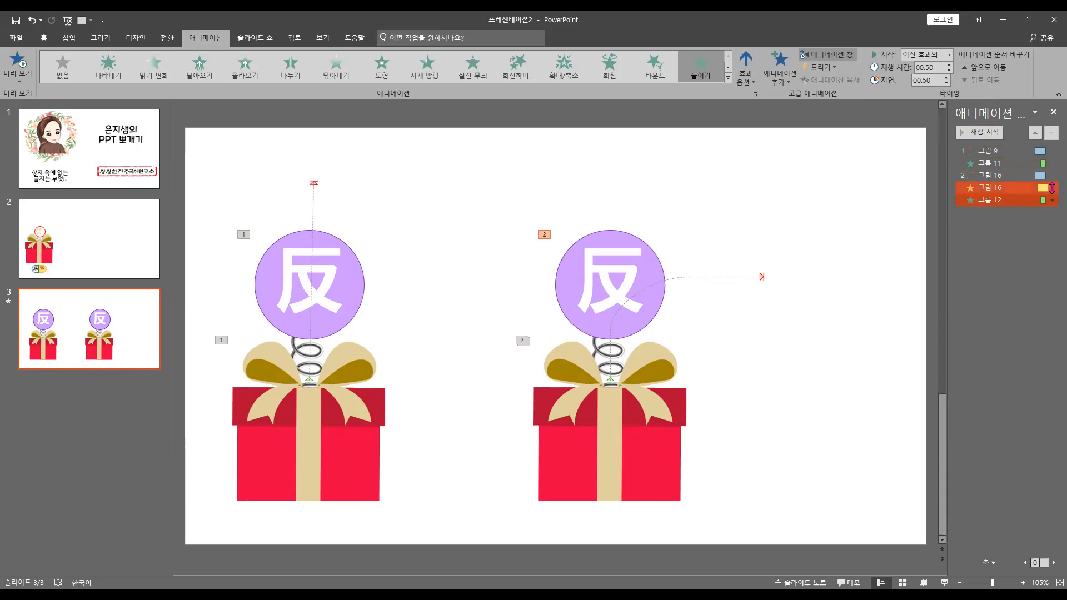
{"action": "left_click", "coordinate": [949, 54]}
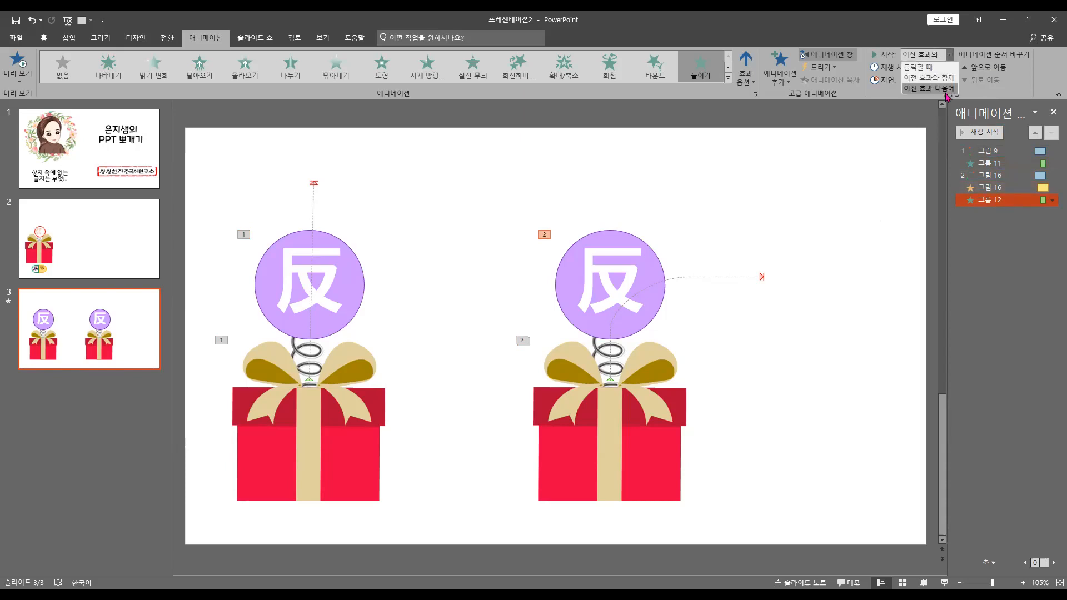
{"action": "left_click", "coordinate": [945, 90]}
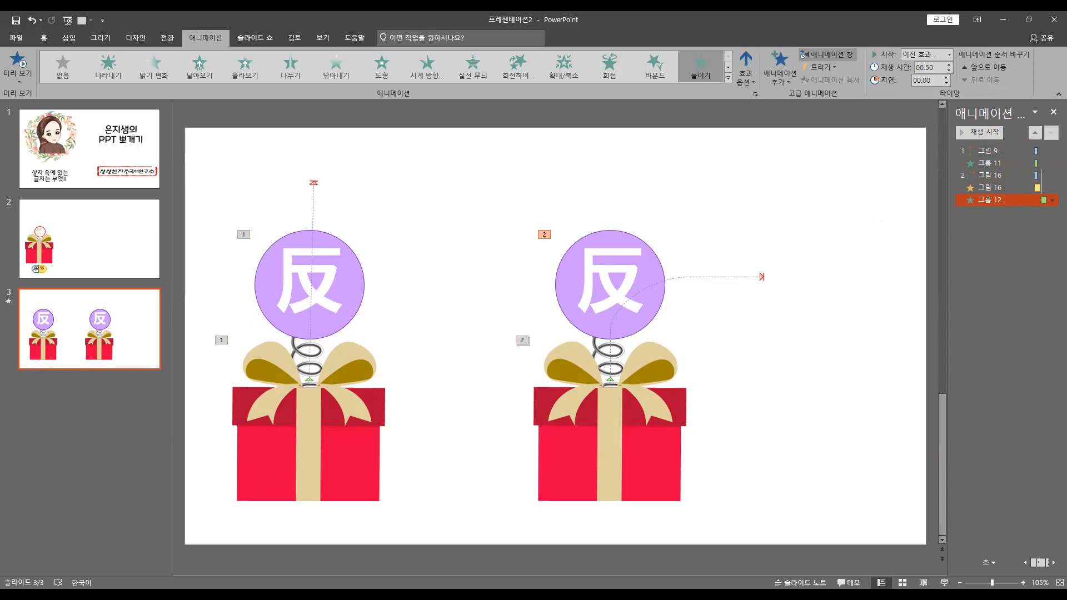
Run the slide show from the current slide to compare the stretch timing of both boxes, and exit
{"action": "key", "text": "shift+F5"}
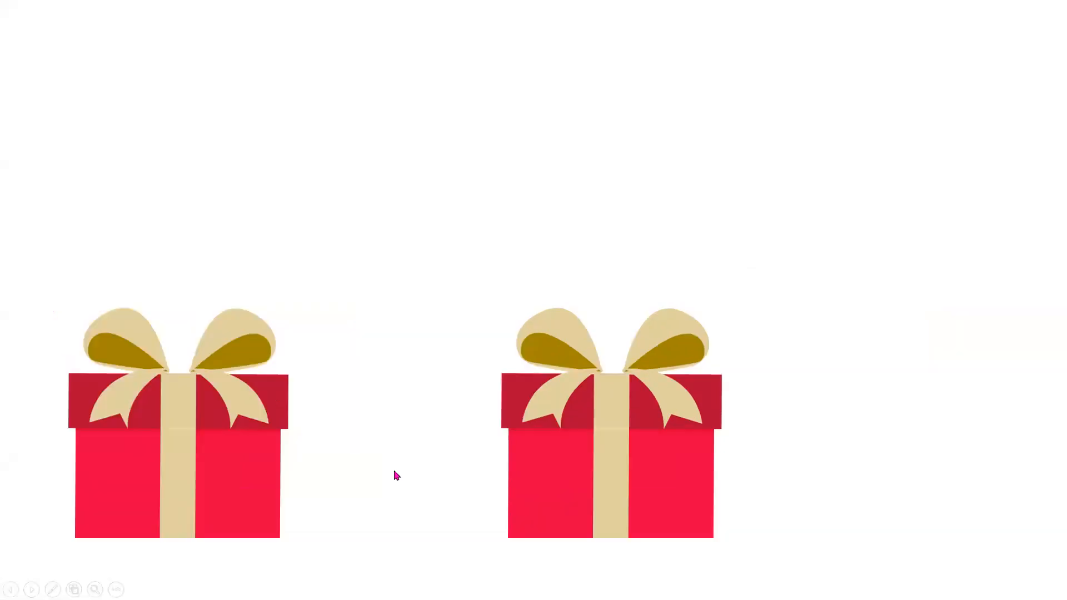
{"action": "left_click", "coordinate": [394, 472]}
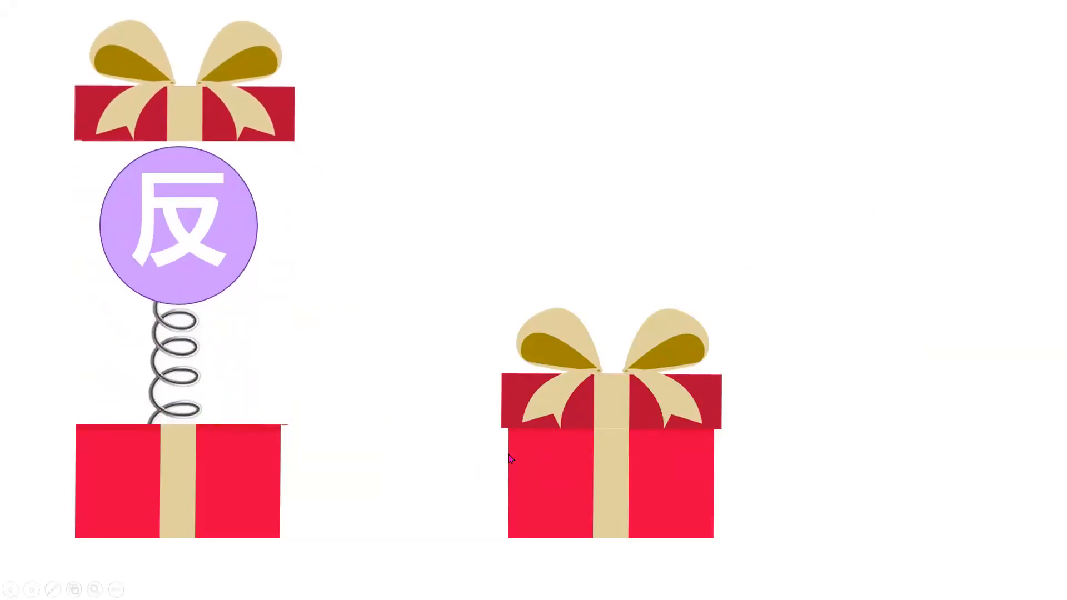
{"action": "left_click", "coordinate": [752, 511]}
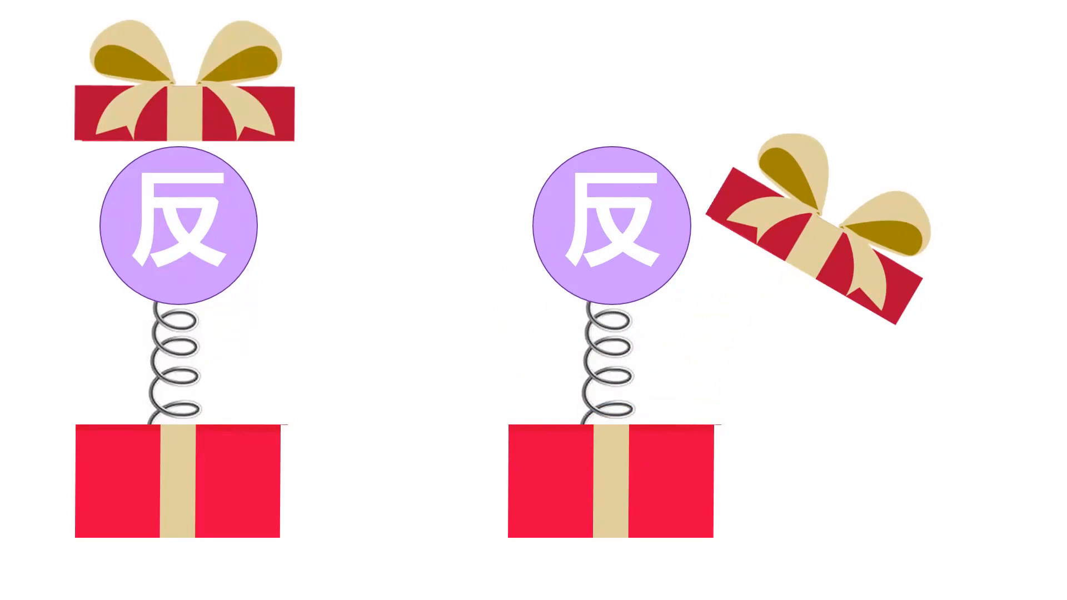
{"action": "key", "text": "Escape"}
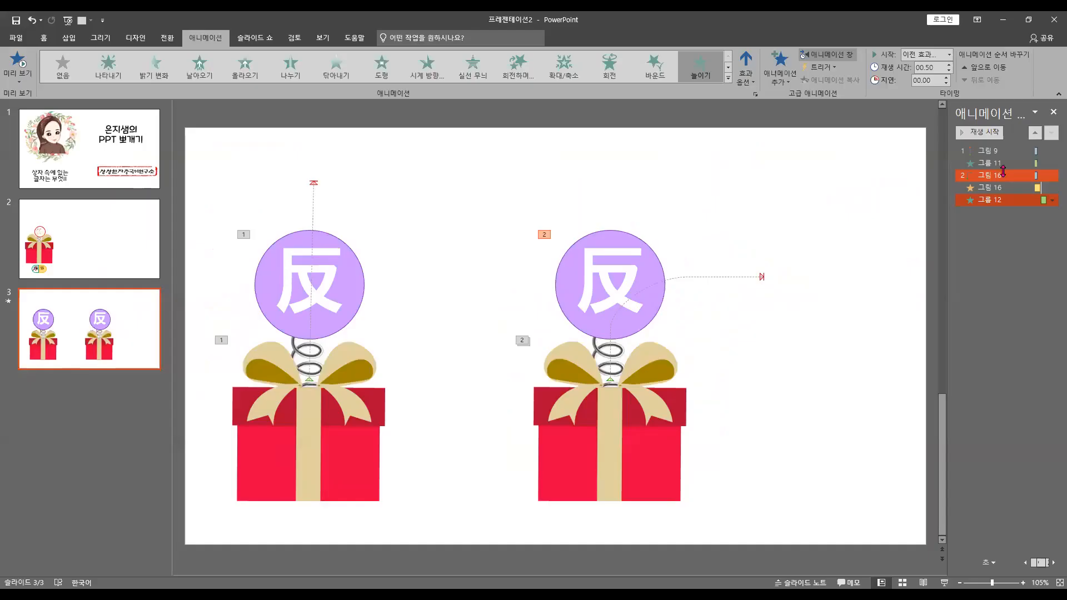
Set the delay of the left circle-and-spring group's stretch to 0.40 seconds
{"action": "left_click", "coordinate": [991, 164]}
{"action": "left_click", "coordinate": [936, 81]}
{"action": "left_click", "coordinate": [936, 82]}
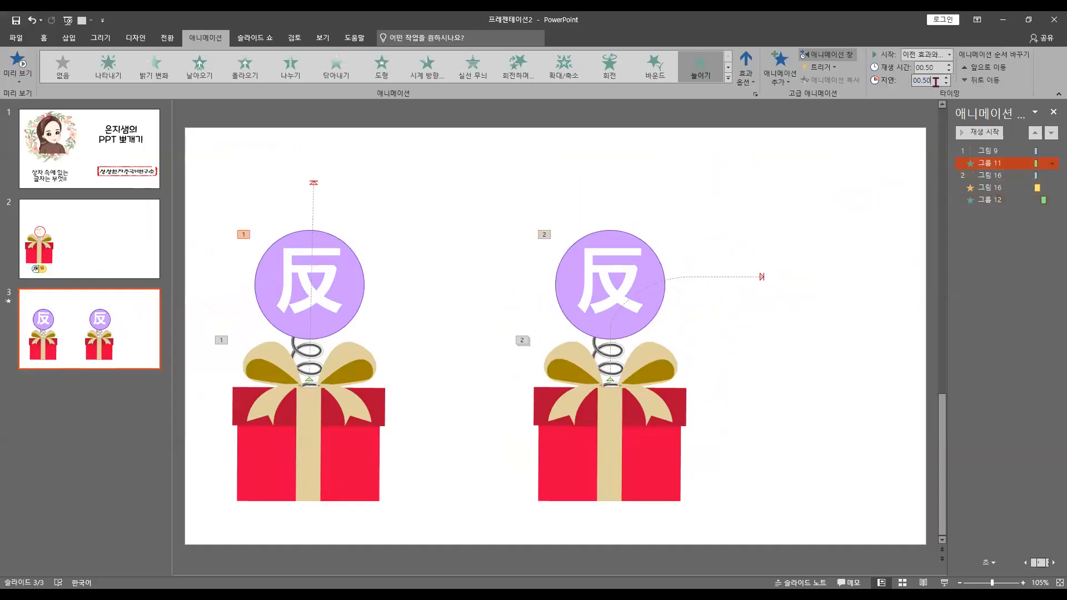
{"action": "type", "text": "40"}
Set the right group's stretch to start with the previous effect (이전 효과와 함께) and a delay of 0.25 seconds
{"action": "left_click", "coordinate": [998, 188]}
{"action": "left_click", "coordinate": [996, 199]}
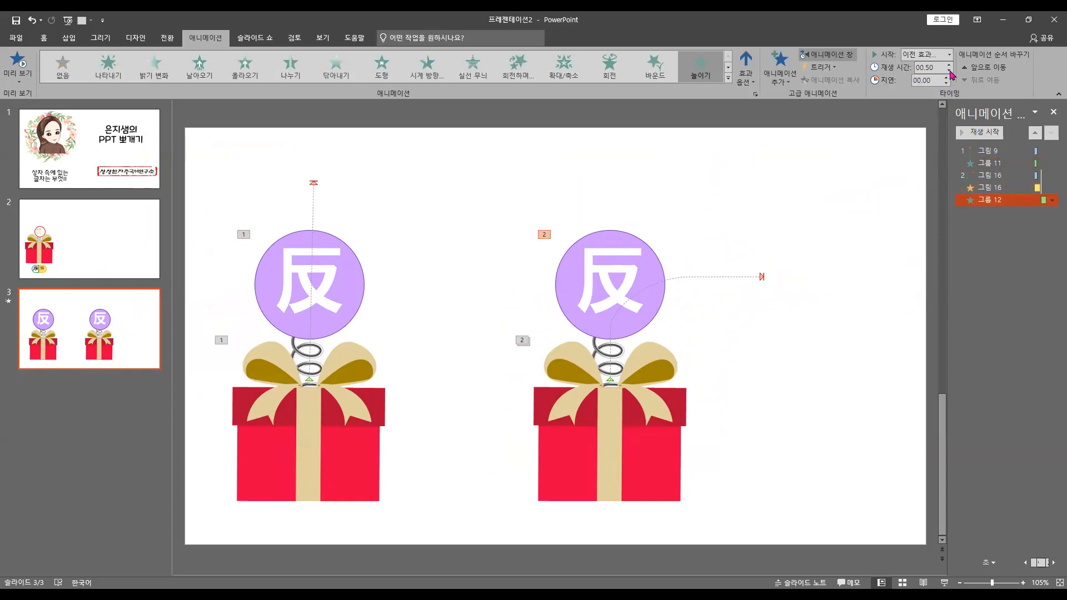
{"action": "left_click", "coordinate": [946, 78]}
Set the right group's stretch delay to 0.40 seconds and check the timing of both boxes in the slide show
{"action": "left_click", "coordinate": [945, 582]}
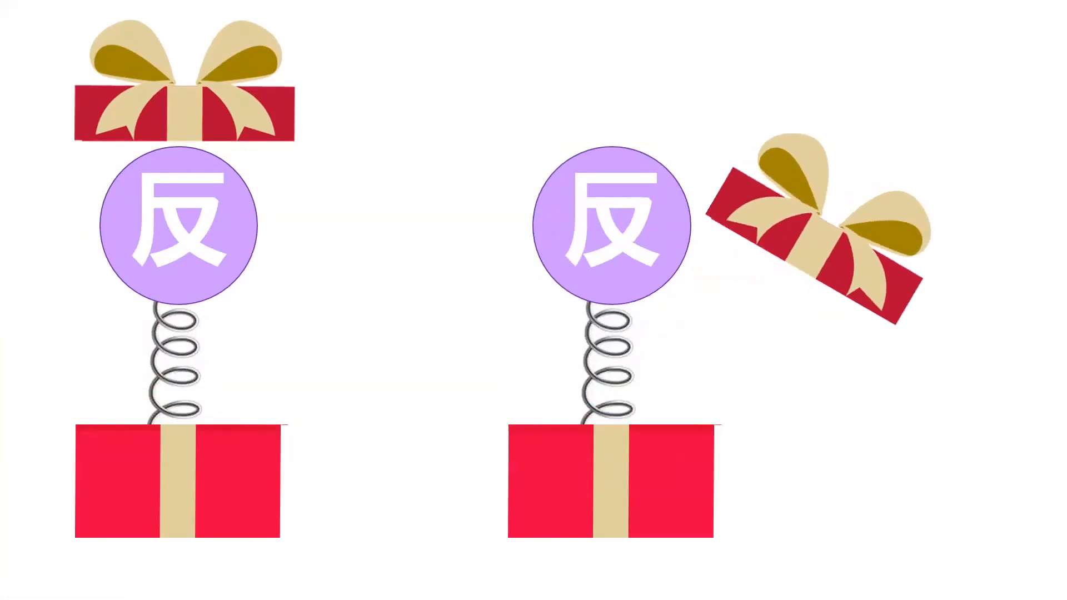
{"action": "key", "text": "Escape"}
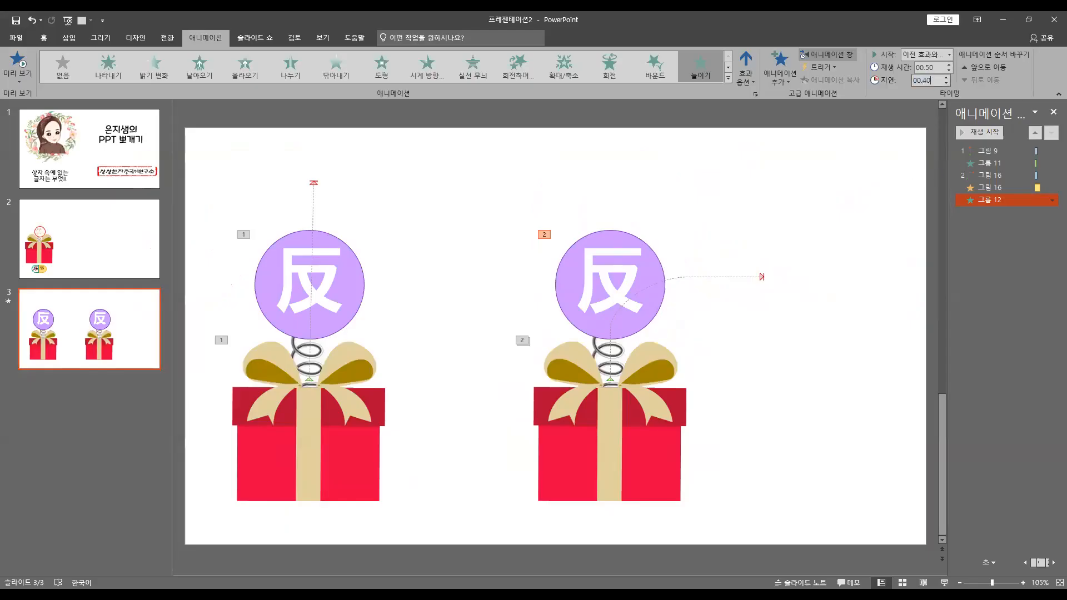
{"action": "left_click", "coordinate": [944, 582]}
{"action": "left_click", "coordinate": [467, 410]}
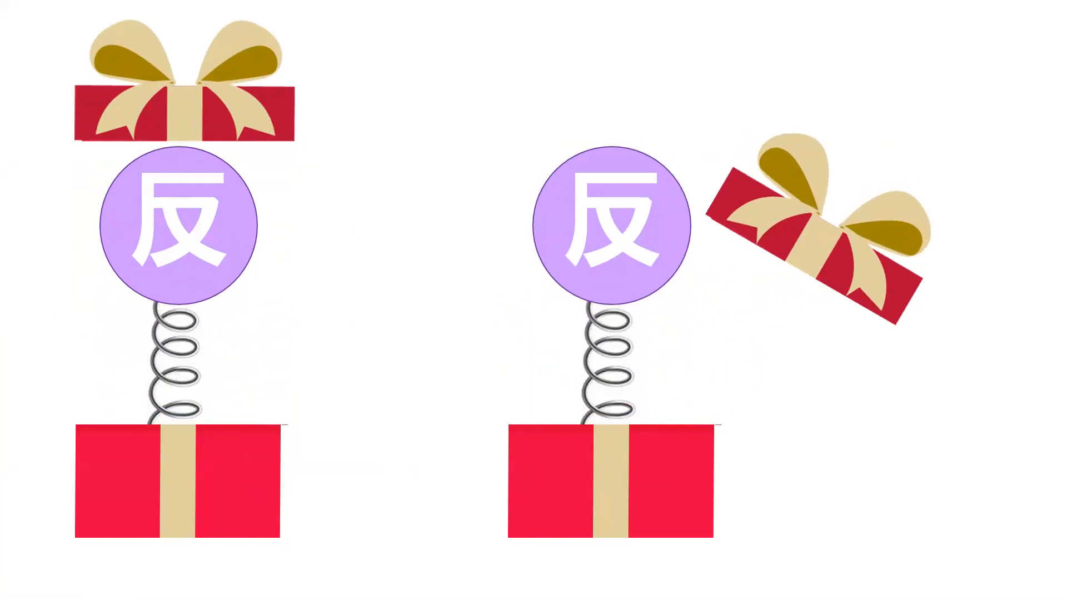
{"action": "key", "text": "Escape"}
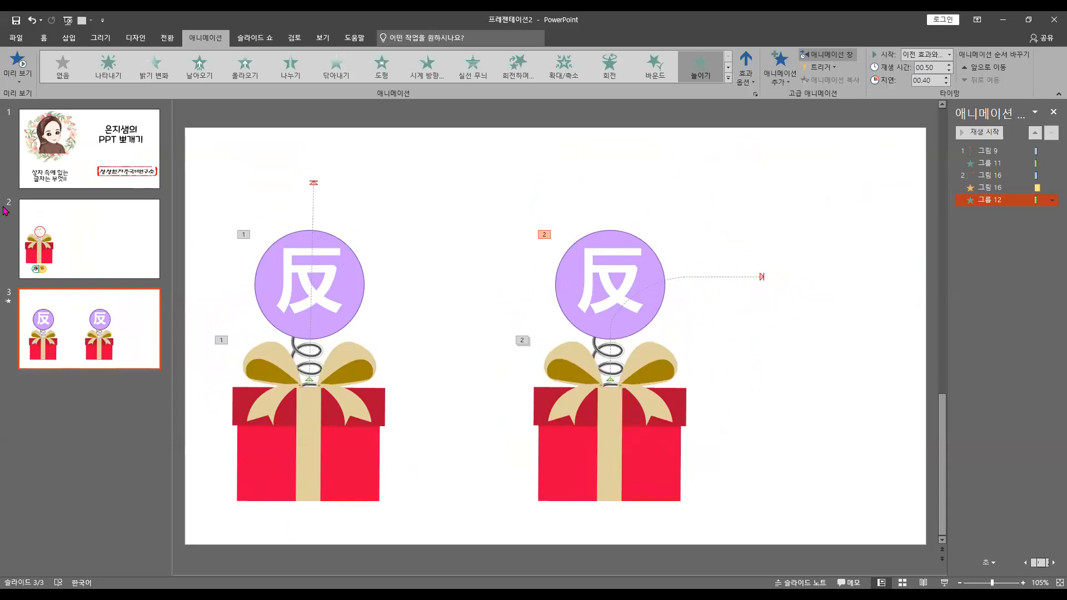
Insert a text box above the gift boxes and enter the first numbered line "1. 상자를 2개로 복사"
{"action": "left_click", "coordinate": [68, 38]}
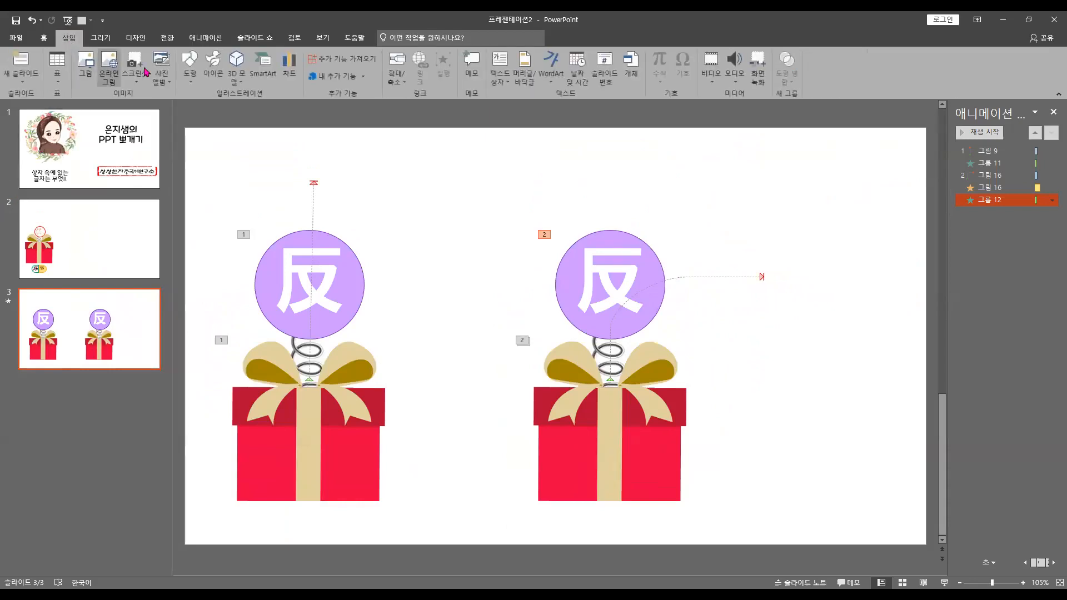
{"action": "left_click", "coordinate": [500, 78]}
{"action": "left_click", "coordinate": [428, 166]}
{"action": "type", "text": "1"}
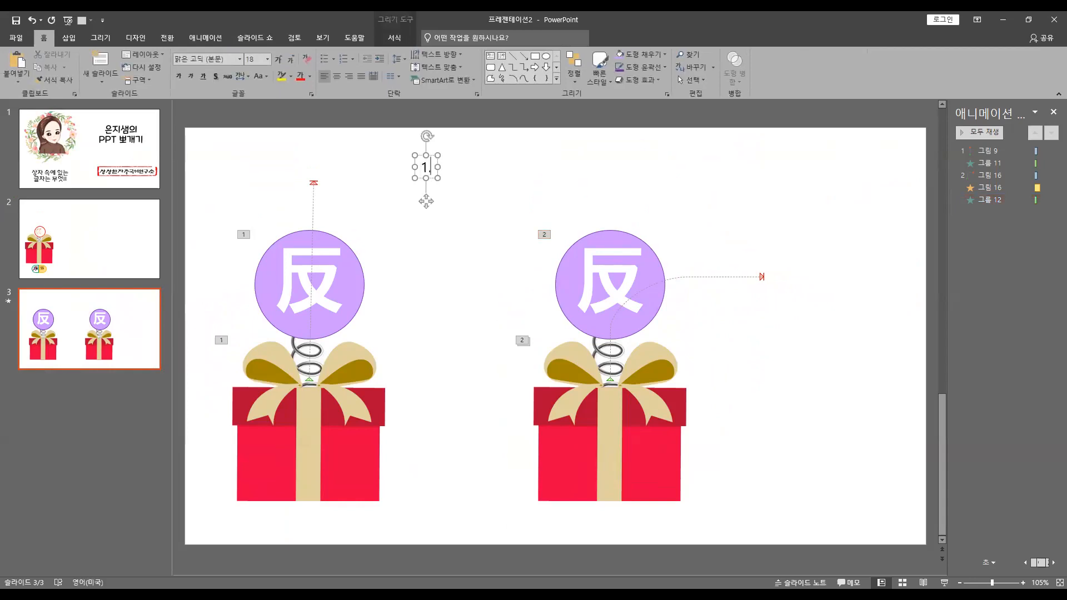
{"action": "type", "text": ". 상자를 2"}
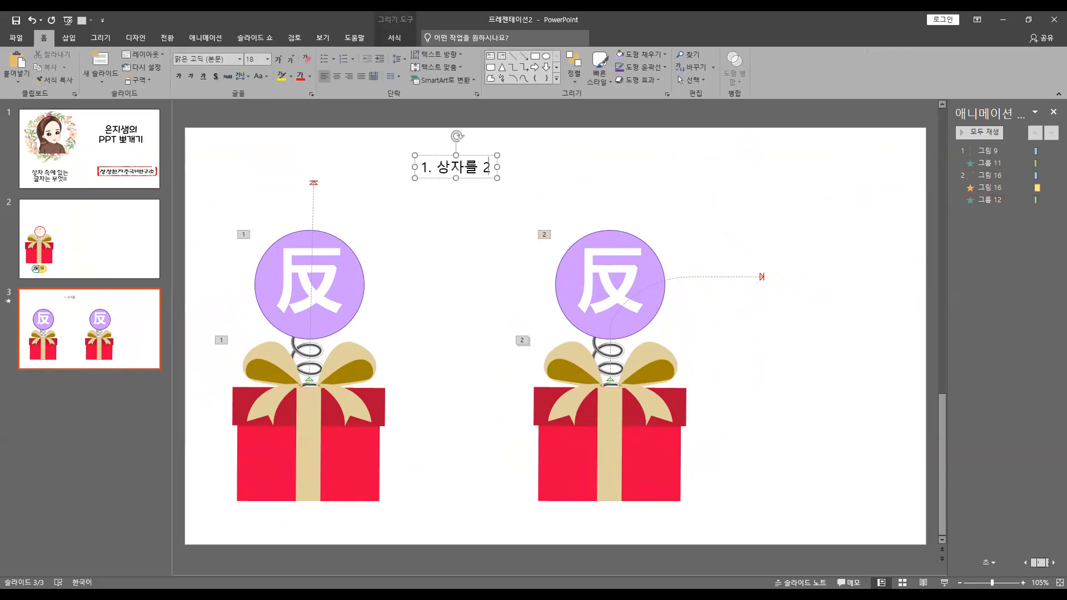
{"action": "type", "text": "개로 복사"}
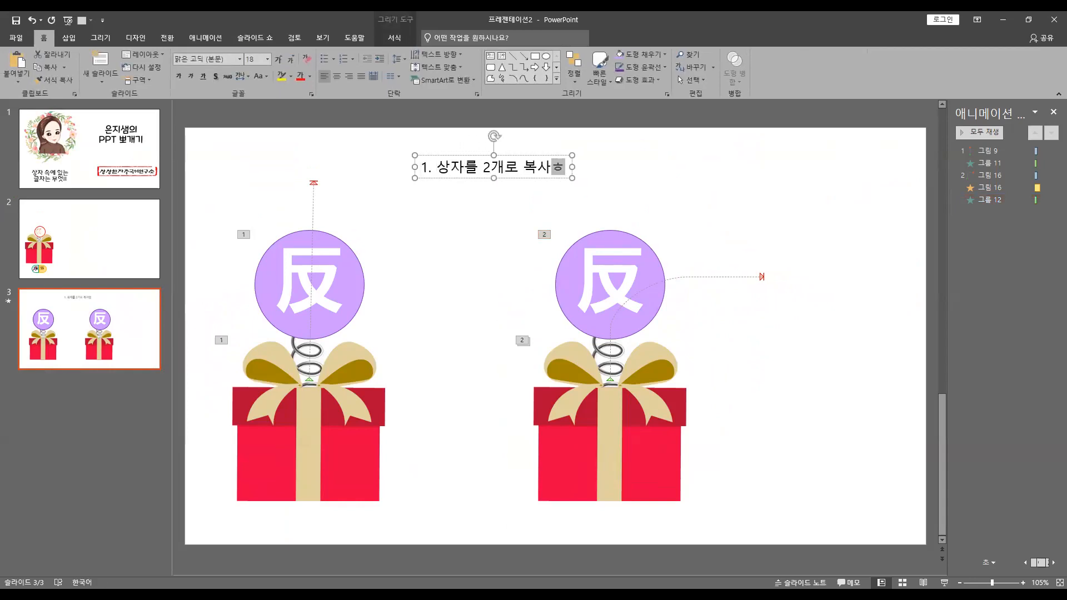
Add item 2 to the numbered list: "상자를 뚜껑과 아랫부분으로 나누어 자르기"
{"action": "key", "text": "Return"}
{"action": "type", "text": "상자를 "}
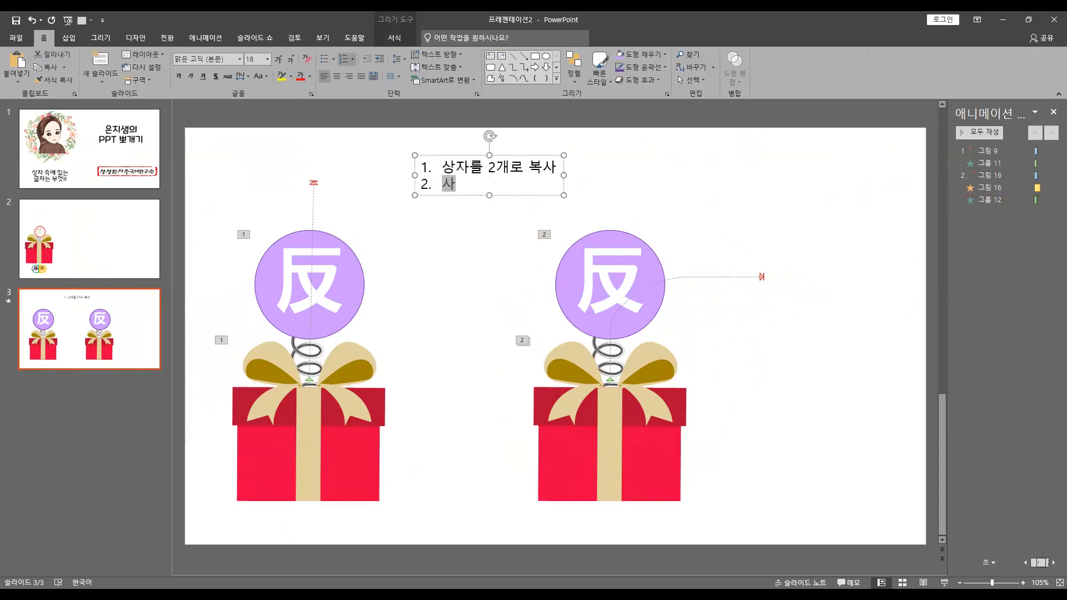
{"action": "type", "text": "뚜껑과 아랫"}
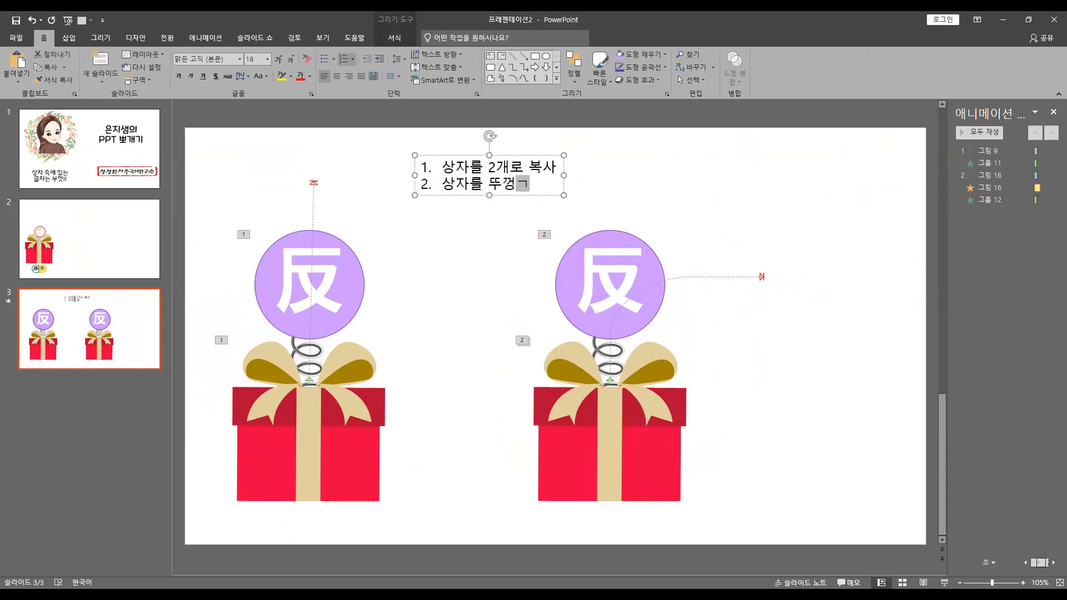
{"action": "type", "text": "부분으로"}
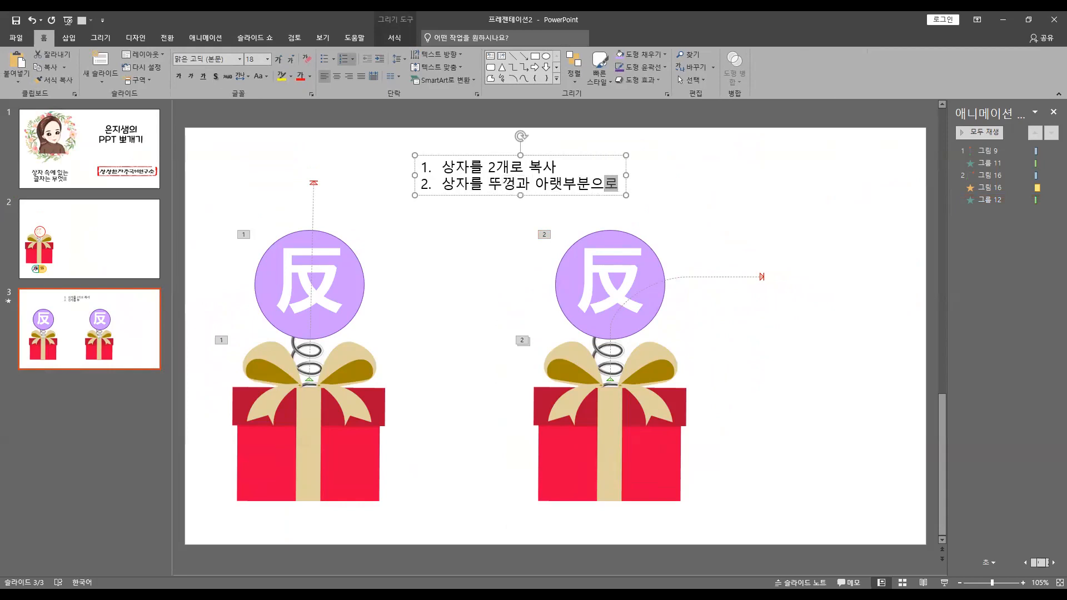
{"action": "type", "text": " 나누어 자르기"}
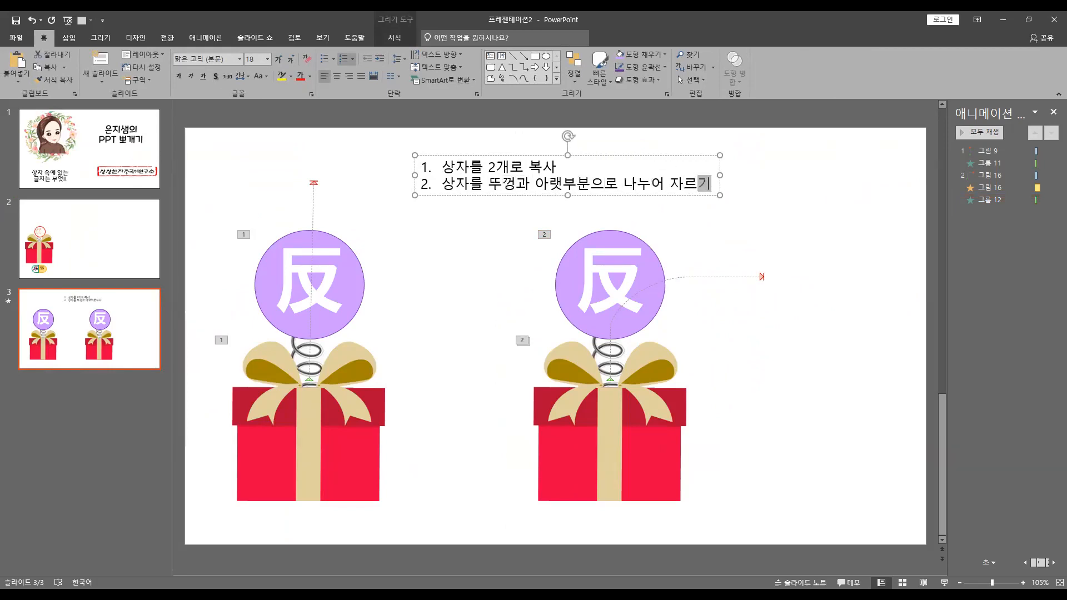
Add item 3 to the numbered list: "스프링 위에 동그라미를 만들어서 글자를 쓰고 그룹화"
{"action": "key", "text": "Return"}
{"action": "type", "text": "스프링 위에 동그라밀"}
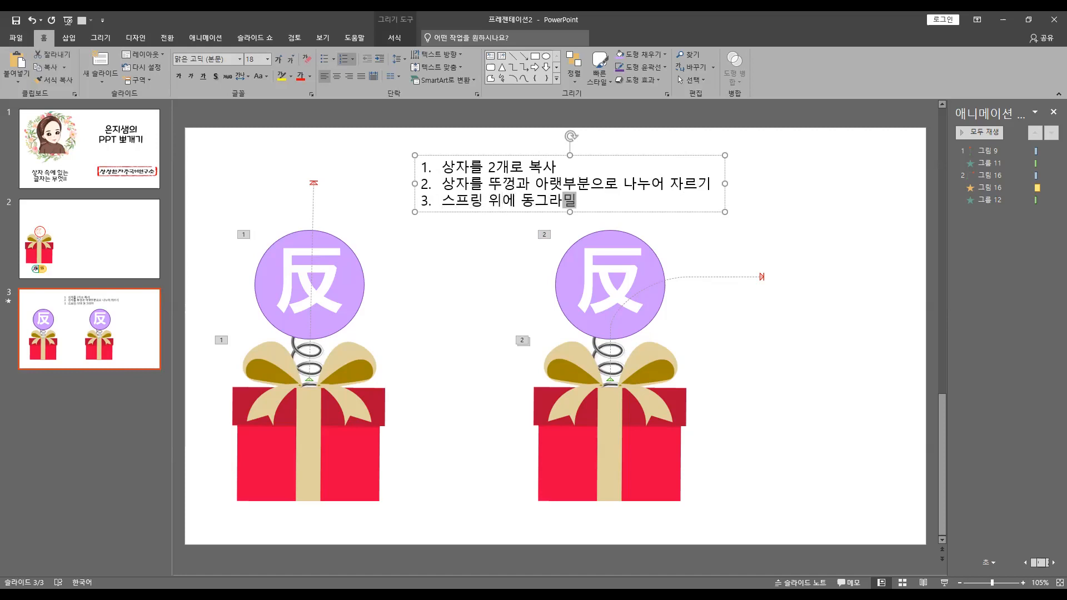
{"action": "type", "text": "를 만들어서 "}
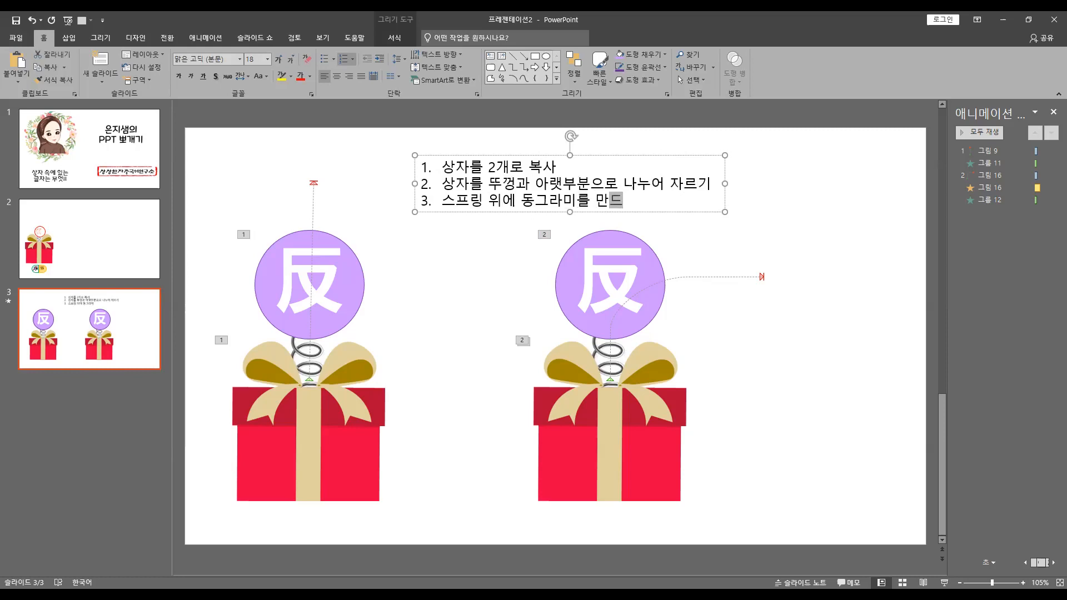
{"action": "type", "text": "글자를 쓰고"}
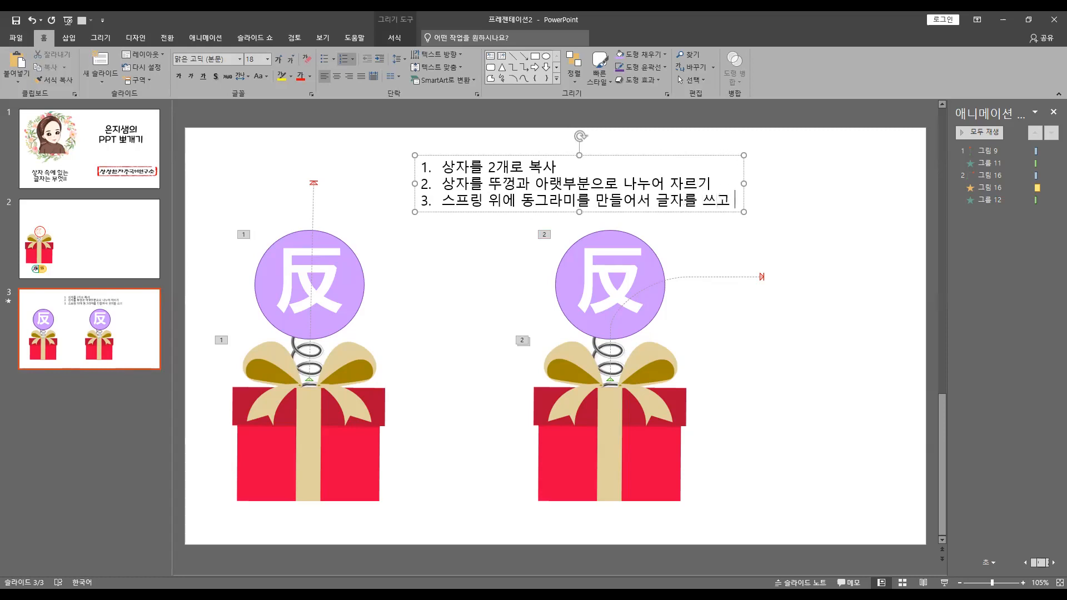
{"action": "type", "text": " 그룹화"}
Add item 4 to the numbered list: "만들어진 2가지를 합쳐서 그림처럼 만들기"
{"action": "key", "text": "Return"}
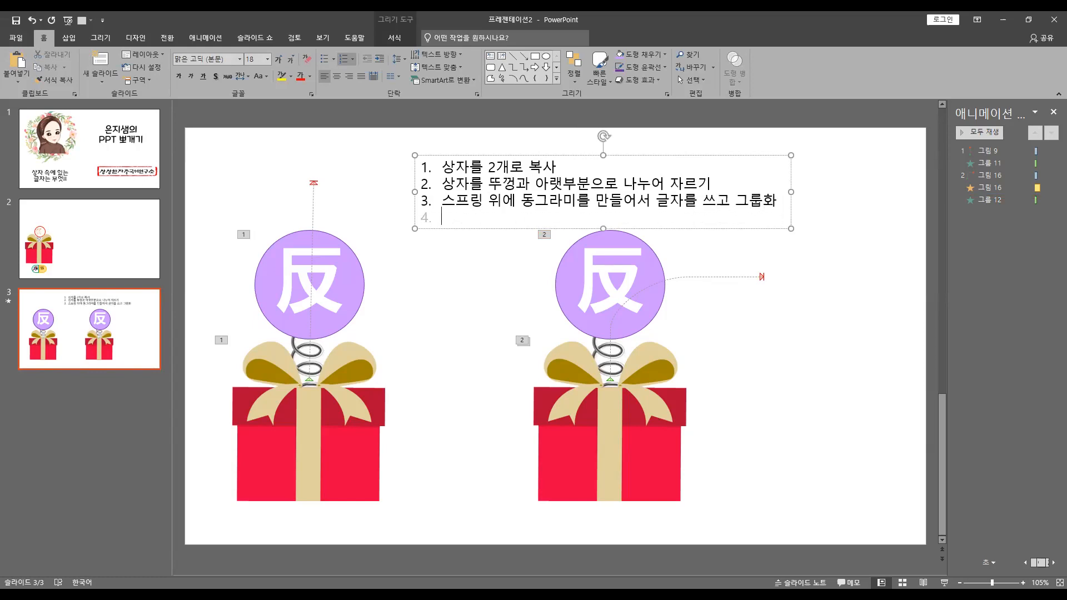
{"action": "type", "text": "만들어진 2가"}
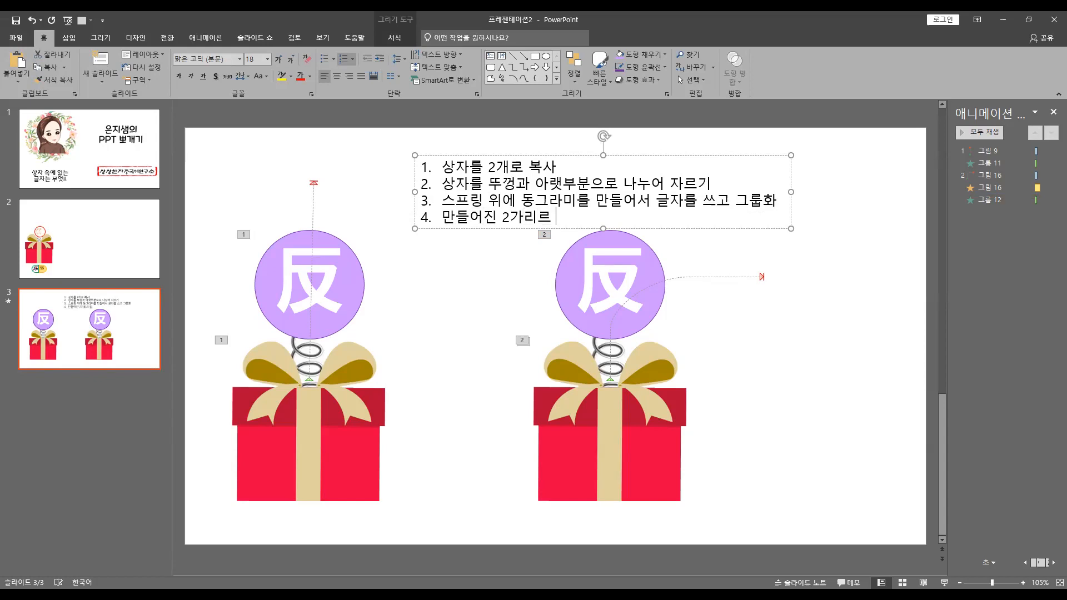
{"action": "type", "text": "지를 합쳐서 그림처"}
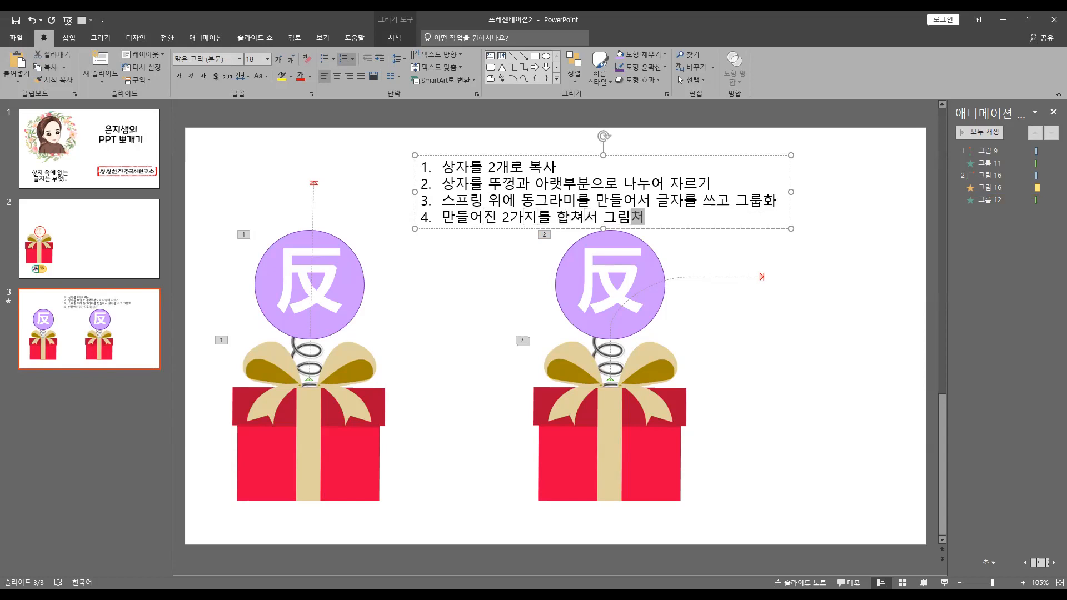
{"action": "type", "text": "럼 만드ㄹ어"}
{"action": "key", "text": "BackSpace"}
{"action": "key", "text": "BackSpace"}
{"action": "key", "text": "BackSpace"}
{"action": "type", "text": "들기"}
Shift the text box slightly up and left on the slide and add item 5: "상자의 뚜껑에 이동경로를 활용해서 뚜껑이 열리는 것처럼 만들기"
{"action": "key", "text": "Return"}
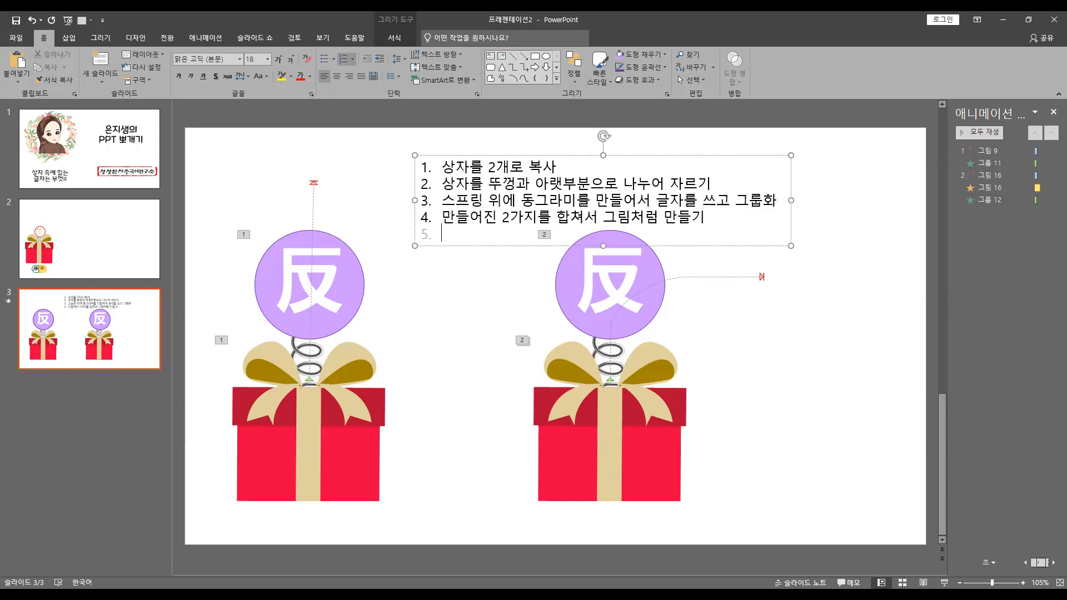
{"action": "left_click_drag", "start_coordinate": [444, 245], "coordinate": [401, 228]}
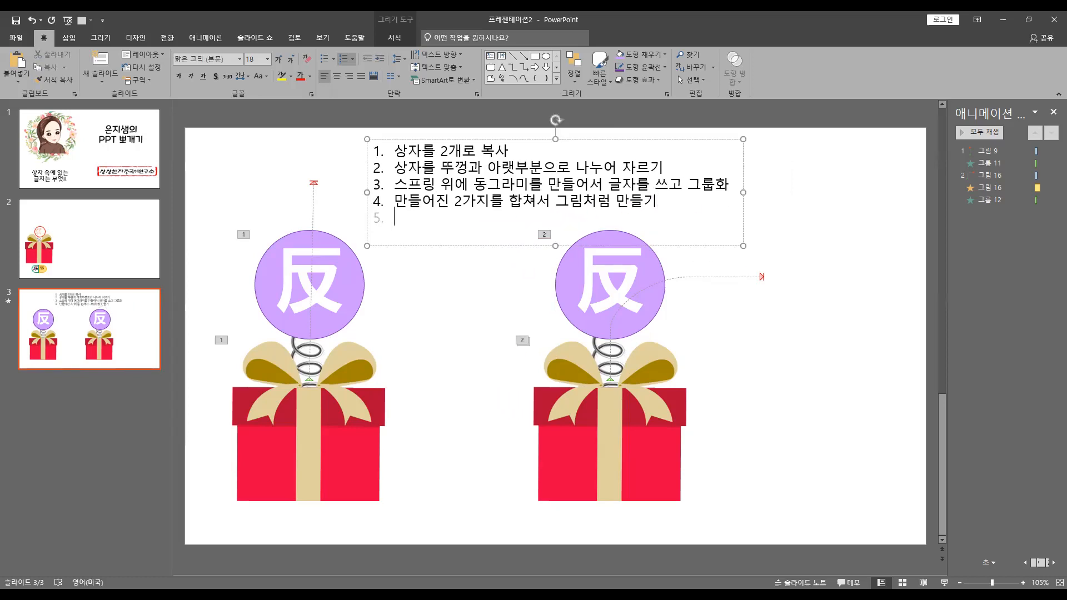
{"action": "type", "text": "상자의 뚜껑ㅇ"}
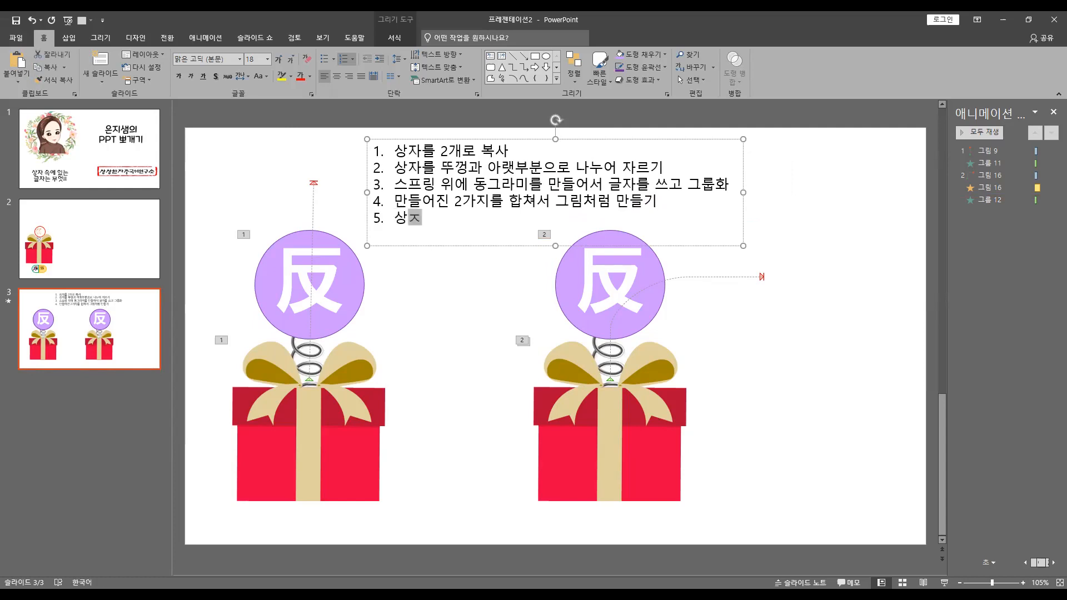
{"action": "type", "text": "에 이동ㄱ"}
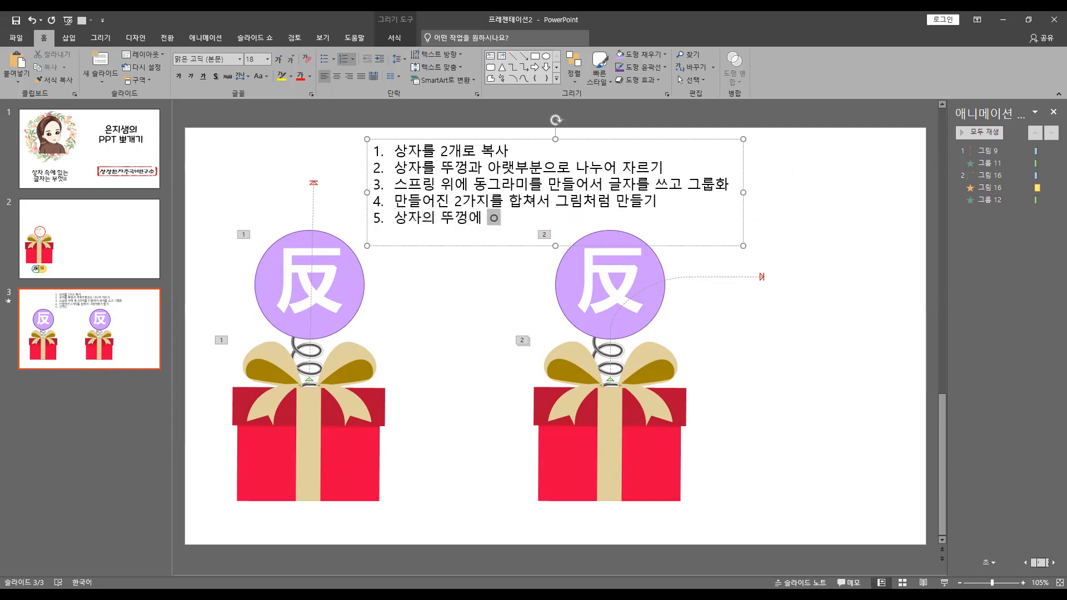
{"action": "type", "text": "경로를 활용해서"}
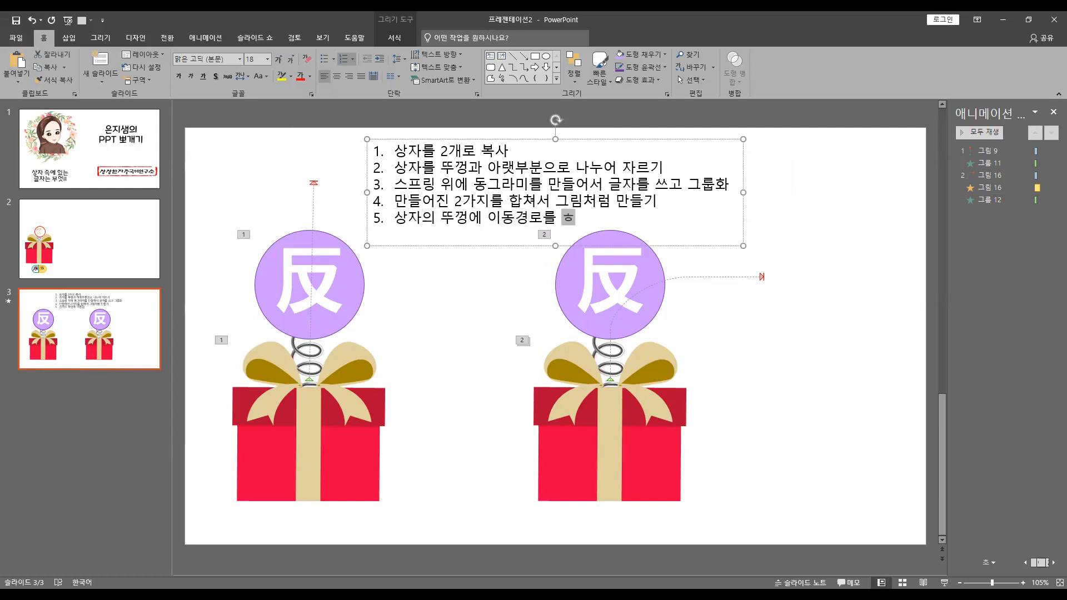
{"action": "type", "text": " 뚜겅"}
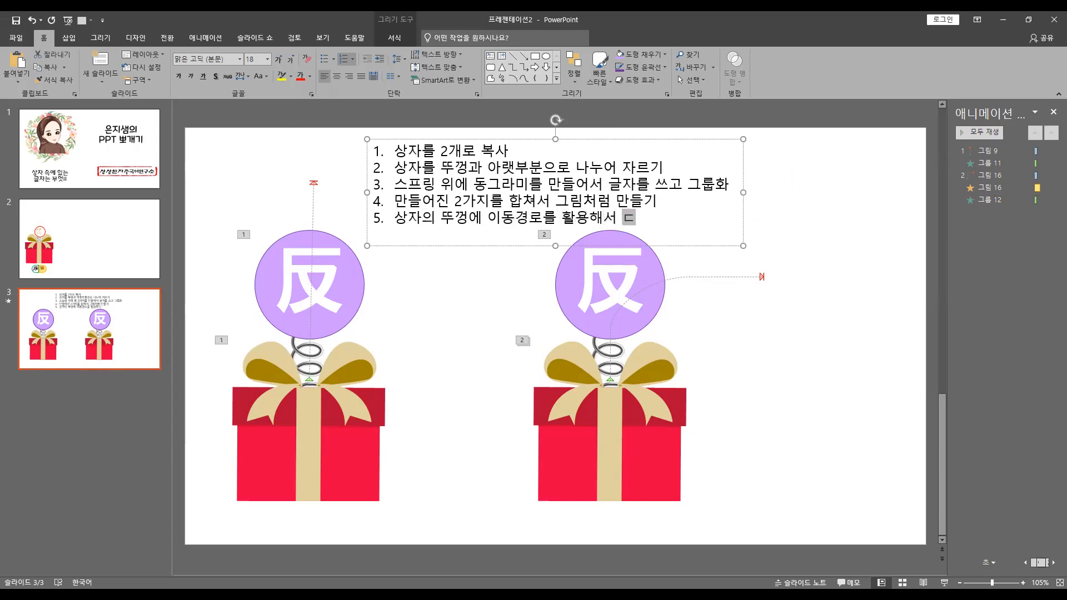
{"action": "type", "text": "이 열리 "}
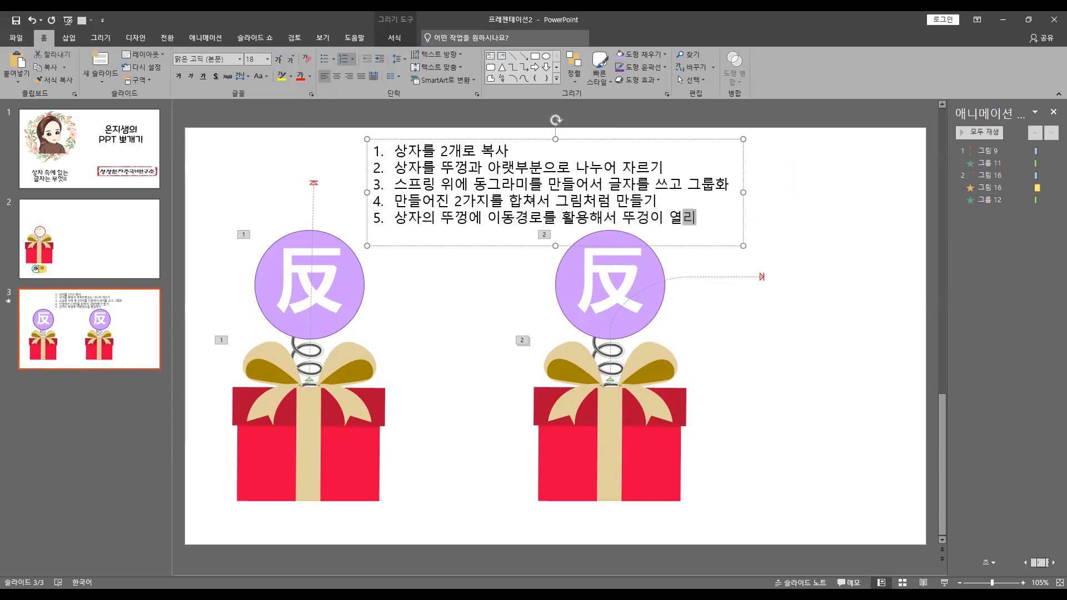
{"action": "type", "text": "는 것처럼 나들ㅇ"}
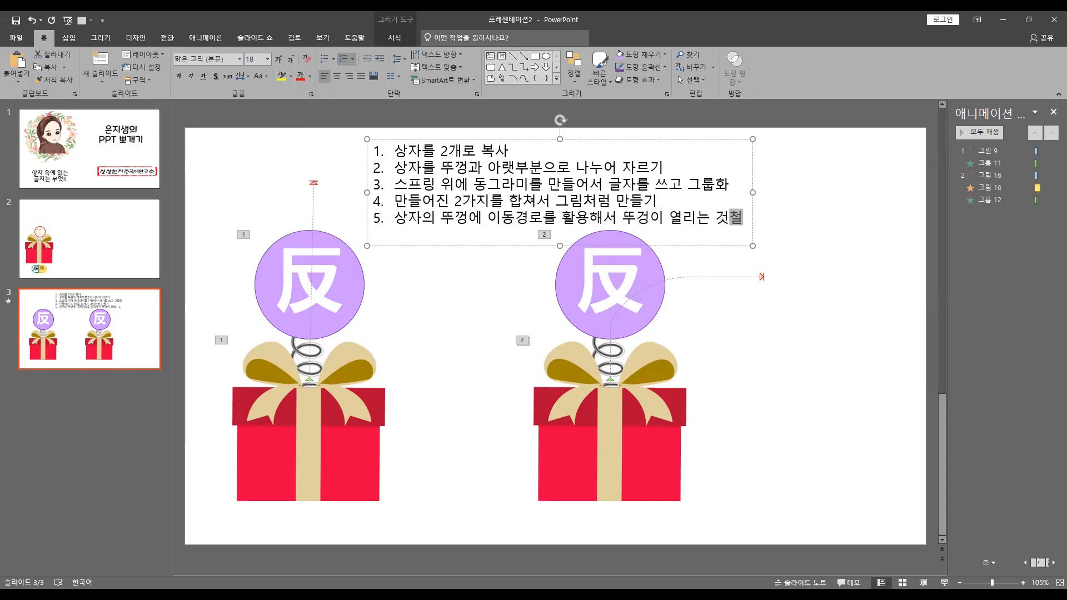
{"action": "key", "text": "BackSpace"}
{"action": "key", "text": "BackSpace"}
{"action": "key", "text": "BackSpace"}
{"action": "key", "text": "BackSpace"}
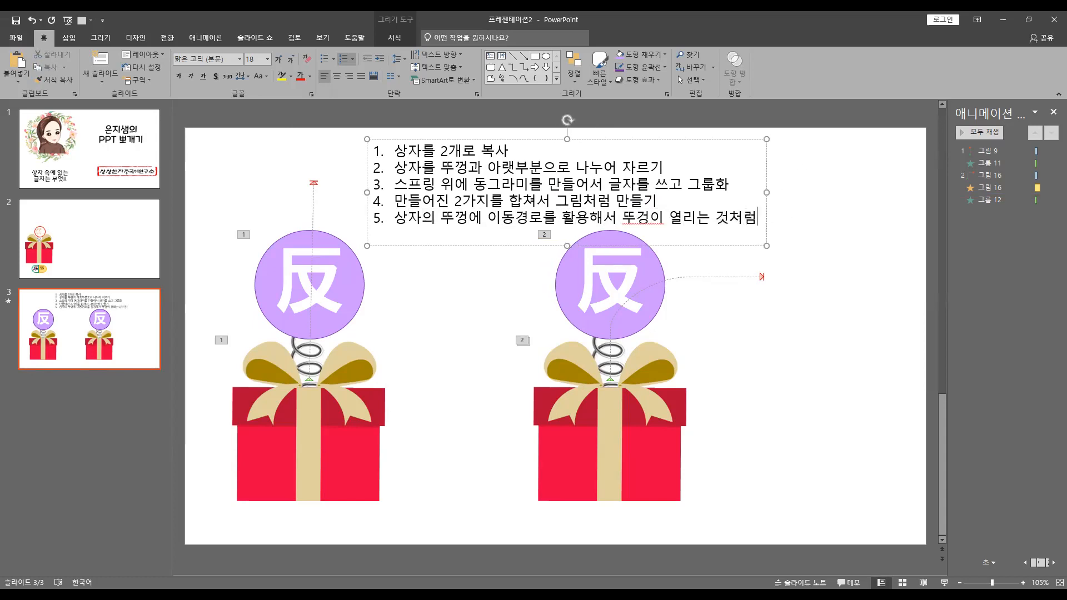
{"action": "left_click", "coordinate": [655, 221]}
{"action": "key", "text": "BackSpace"}
{"action": "type", "text": "껑"}
{"action": "key", "text": "Right"}
{"action": "type", "text": "만들기"}
Add item 6 to the numbered list: "스프링이 튀어 나오는 것처럼 애니메이션 – 추가나타나기 효과 – 늘이기"
{"action": "key", "text": "Return"}
{"action": "type", "text": "스프링이 튀어 나오는 것처럼"}
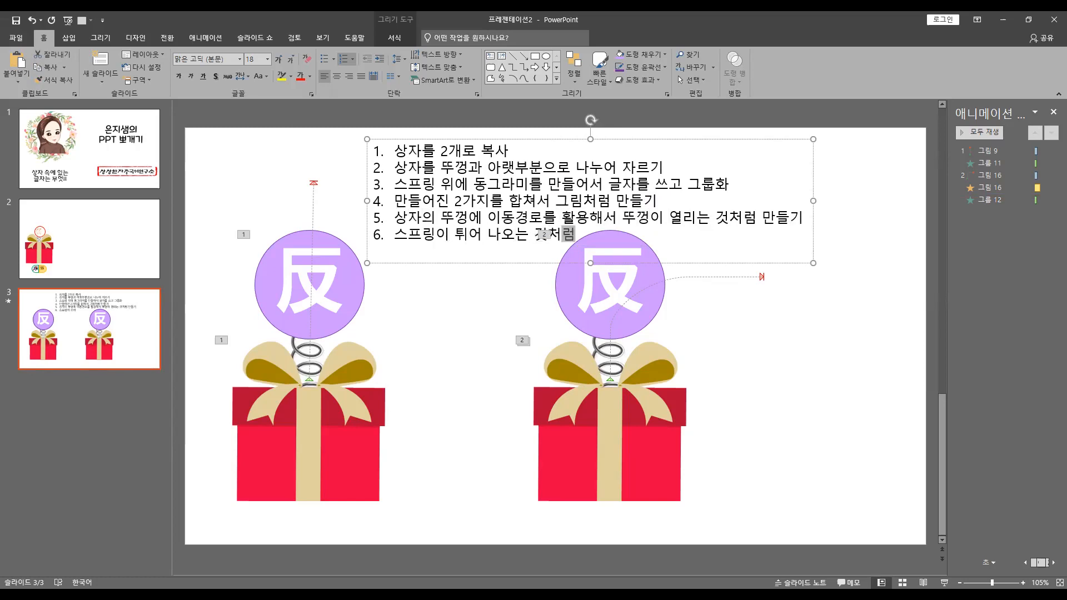
{"action": "type", "text": " 애니"}
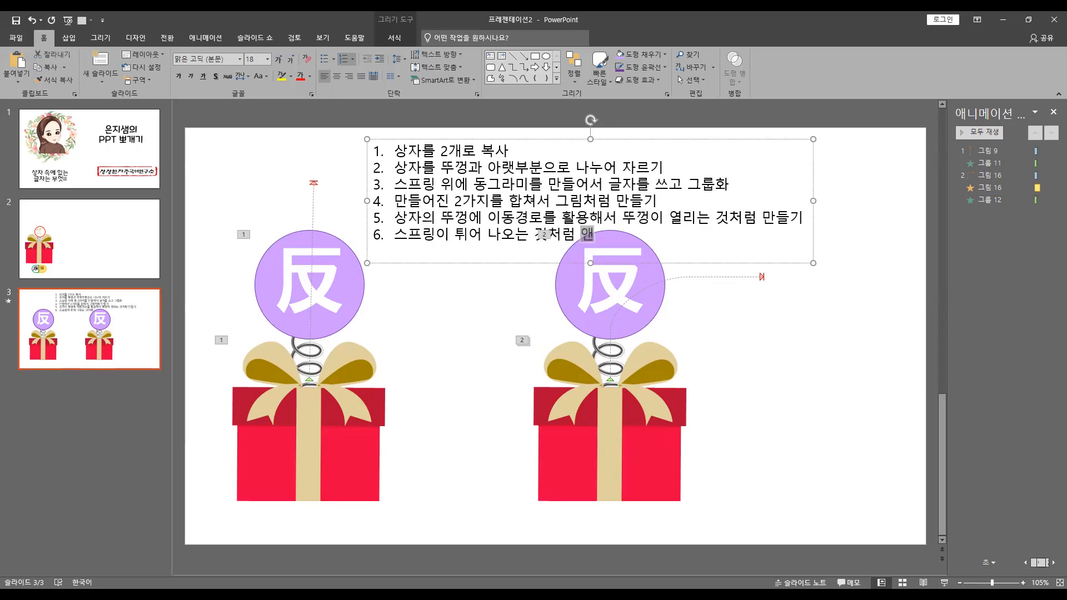
{"action": "type", "text": "메"}
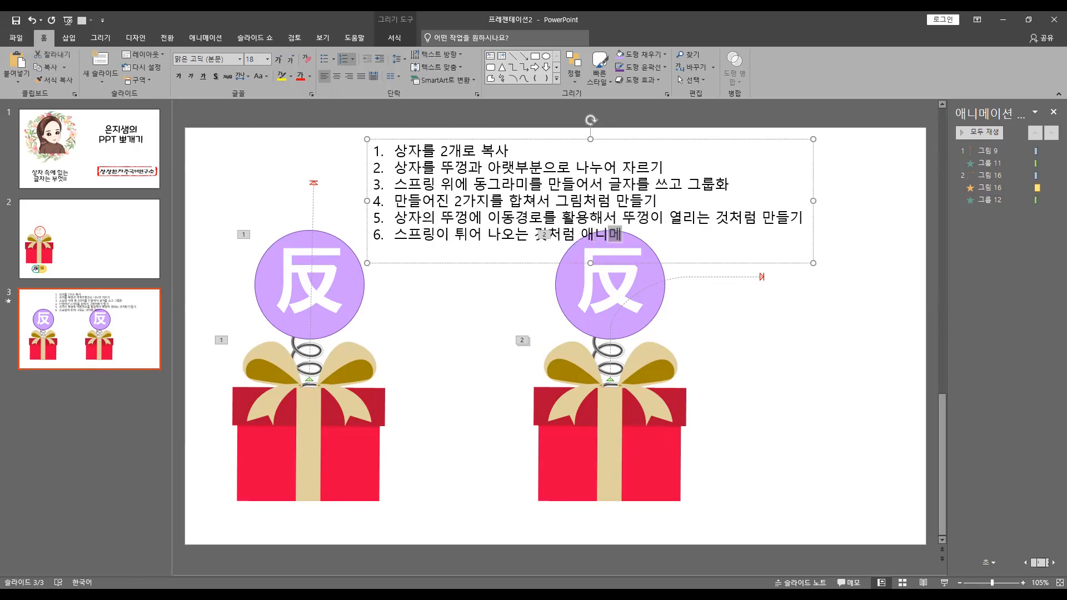
{"action": "type", "text": "이션 - 추가"}
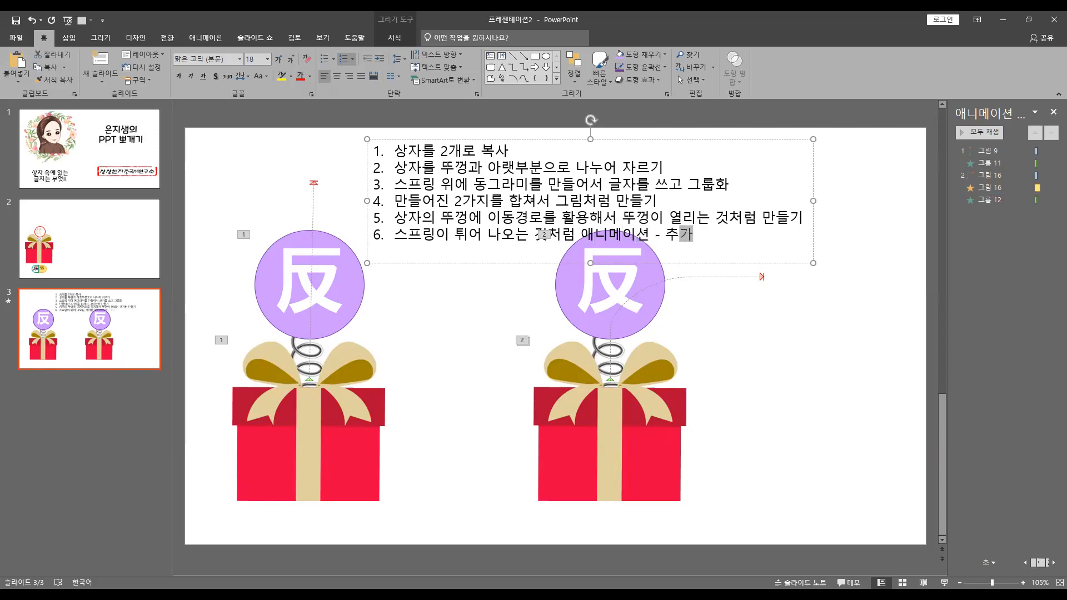
{"action": "type", "text": "나타나기 효과 - 늘이기"}
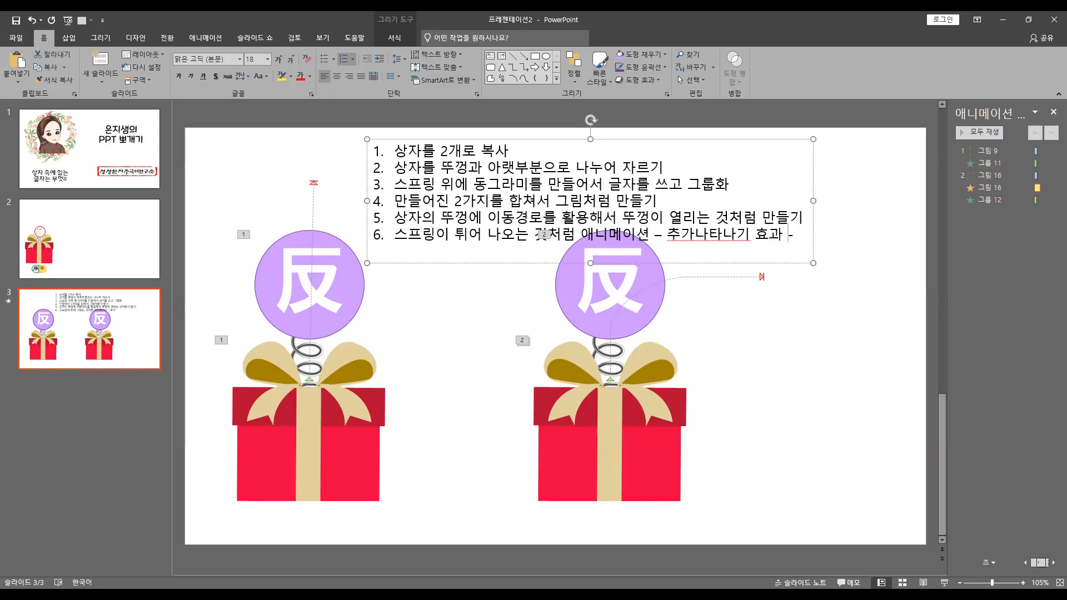
Add item 7 to the numbered list: "스프링은 이전효과와 함께 + 지연을 해서 뚜껑 열리는 속도와 맞추기"
{"action": "key", "text": "Return"}
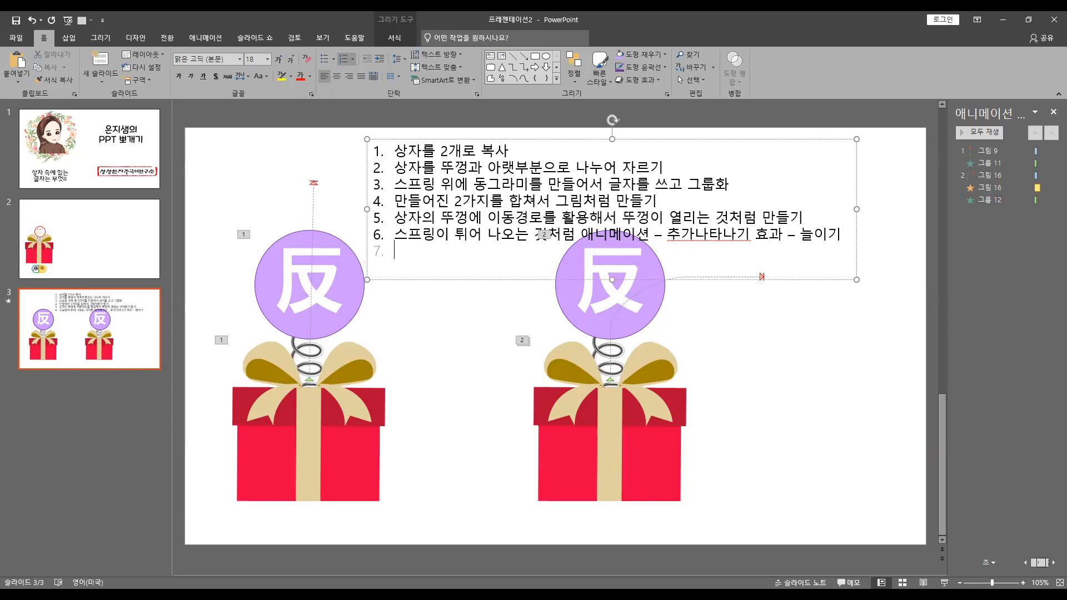
{"action": "type", "text": "이전효과나"}
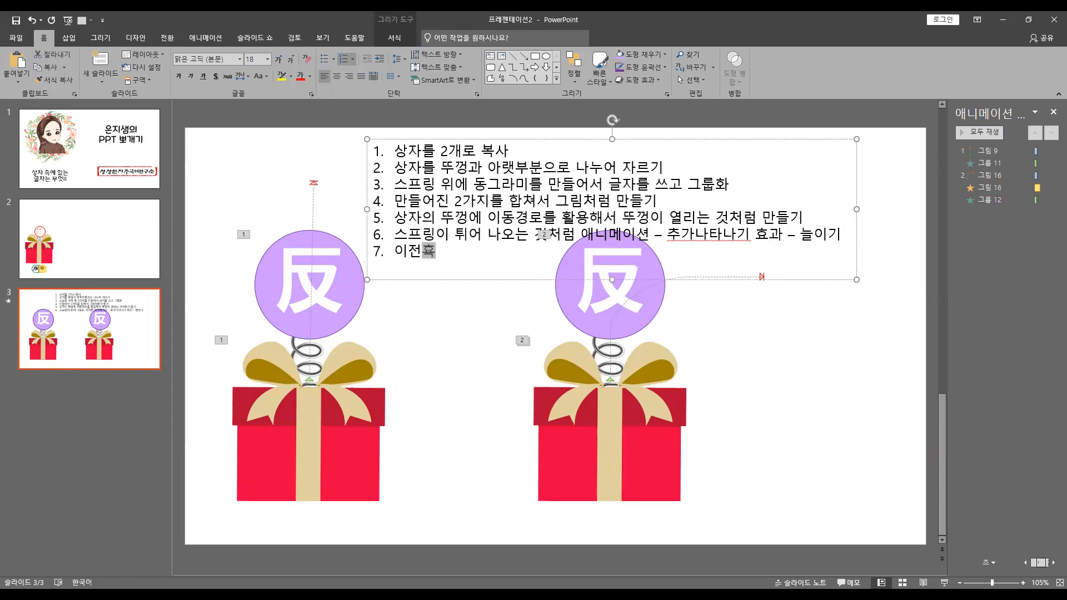
{"action": "key", "text": "BackSpace"}
{"action": "key", "text": "BackSpace"}
{"action": "key", "text": "BackSpace"}
{"action": "key", "text": "BackSpace"}
{"action": "key", "text": "BackSpace"}
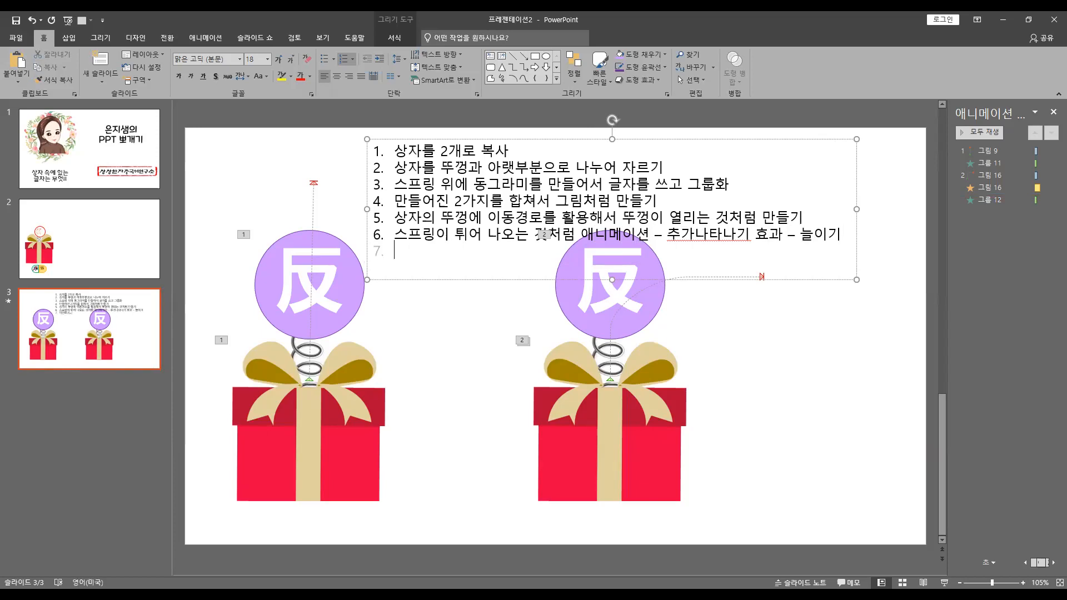
{"action": "type", "text": "스프링은 이전효과와 하"}
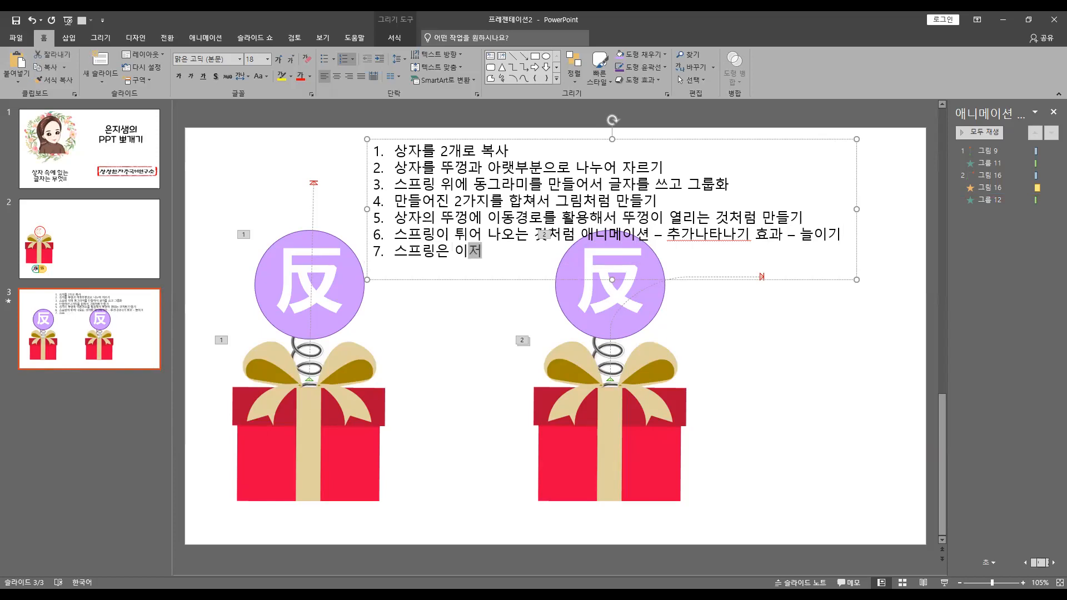
{"action": "type", "text": "ㅁ께 +"}
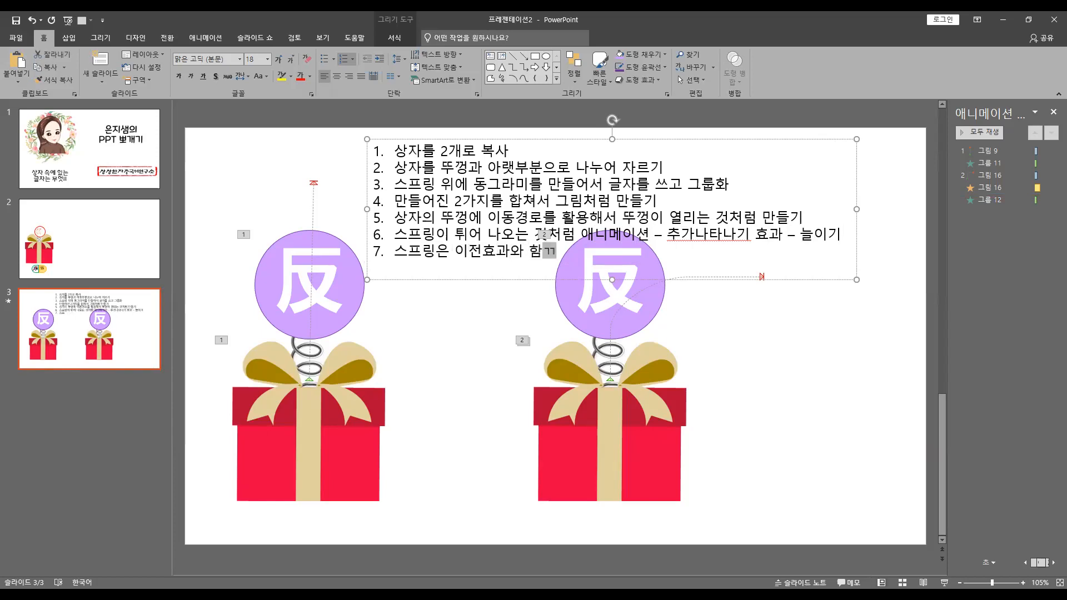
{"action": "type", "text": " 지연을 해서"}
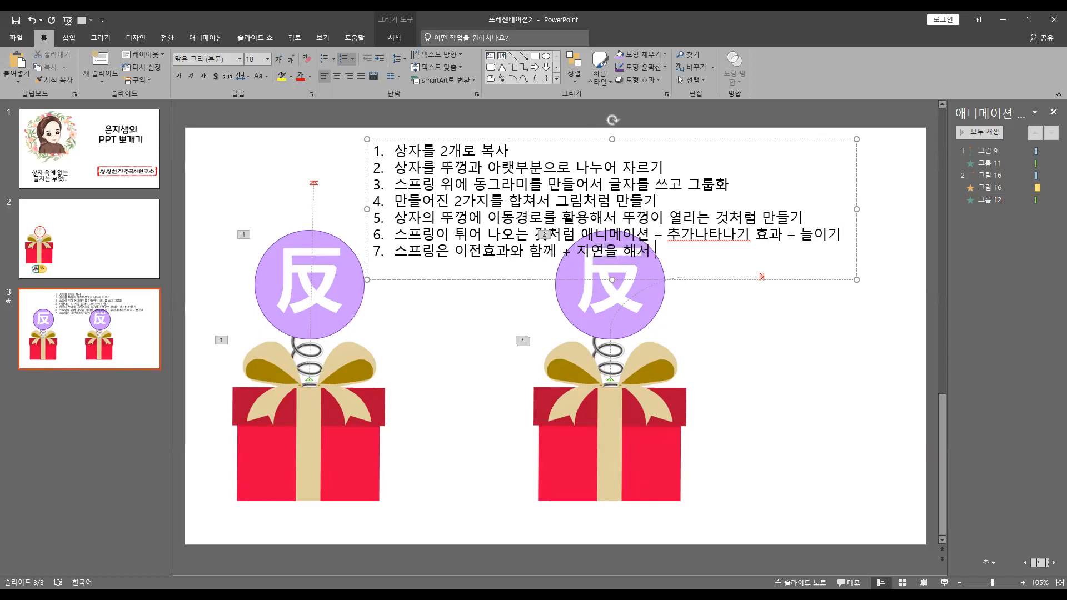
{"action": "type", "text": " 뜨겨 열리는 "}
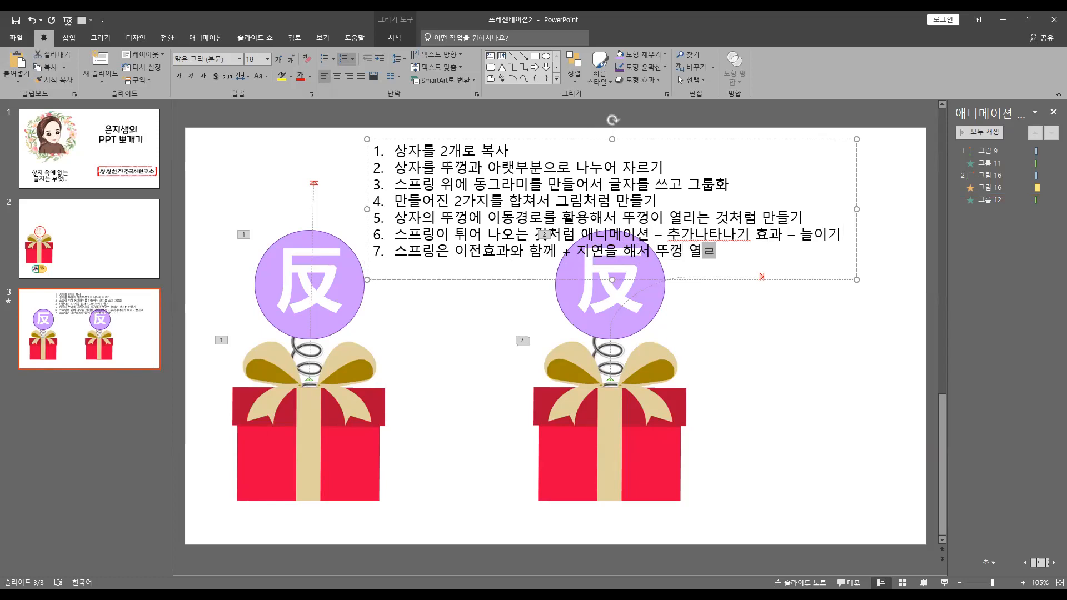
{"action": "type", "text": "속도와 맞궁"}
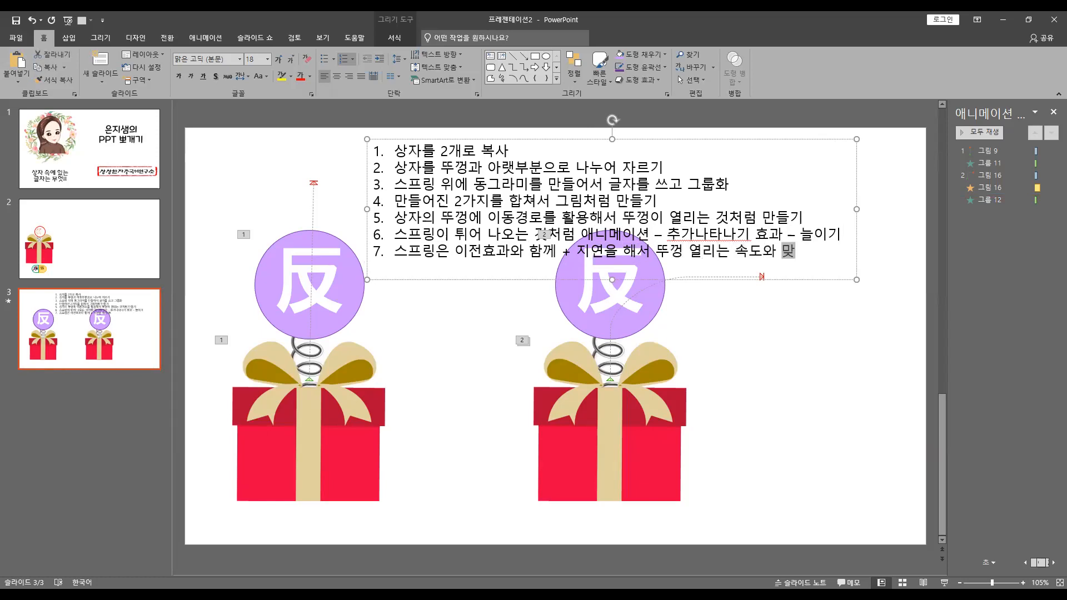
{"action": "key", "text": "BackSpace"}
{"action": "type", "text": "추기"}
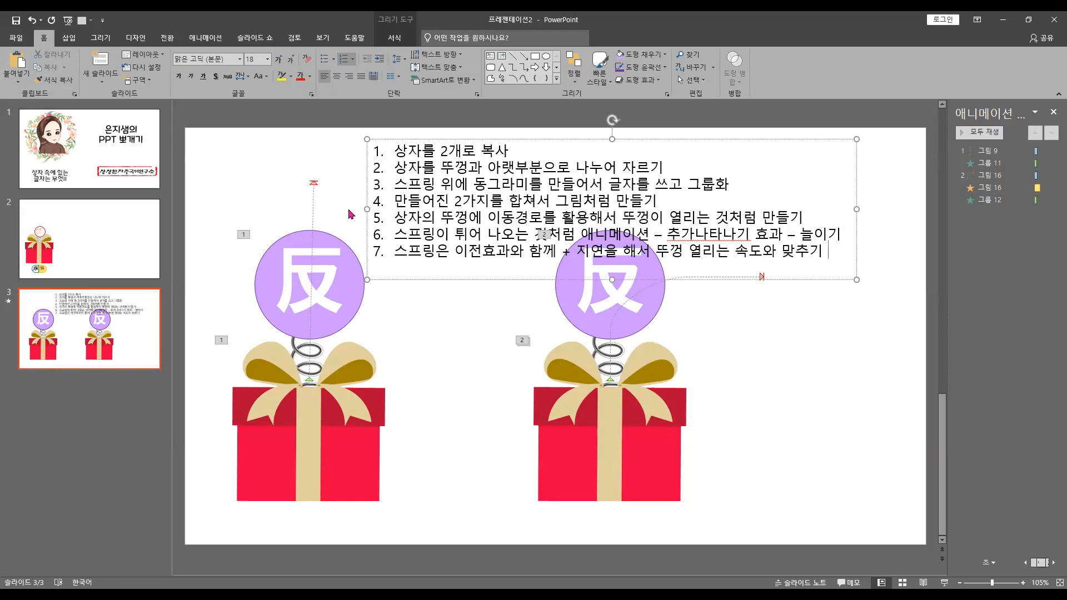
Narrow the numbered-list text box so its lines wrap and move it to the right edge of the slide
{"action": "left_click_drag", "start_coordinate": [856, 209], "coordinate": [673, 210]}
{"action": "left_click_drag", "start_coordinate": [492, 347], "coordinate": [766, 337]}
{"action": "left_click_drag", "start_coordinate": [610, 243], "coordinate": [681, 243]}
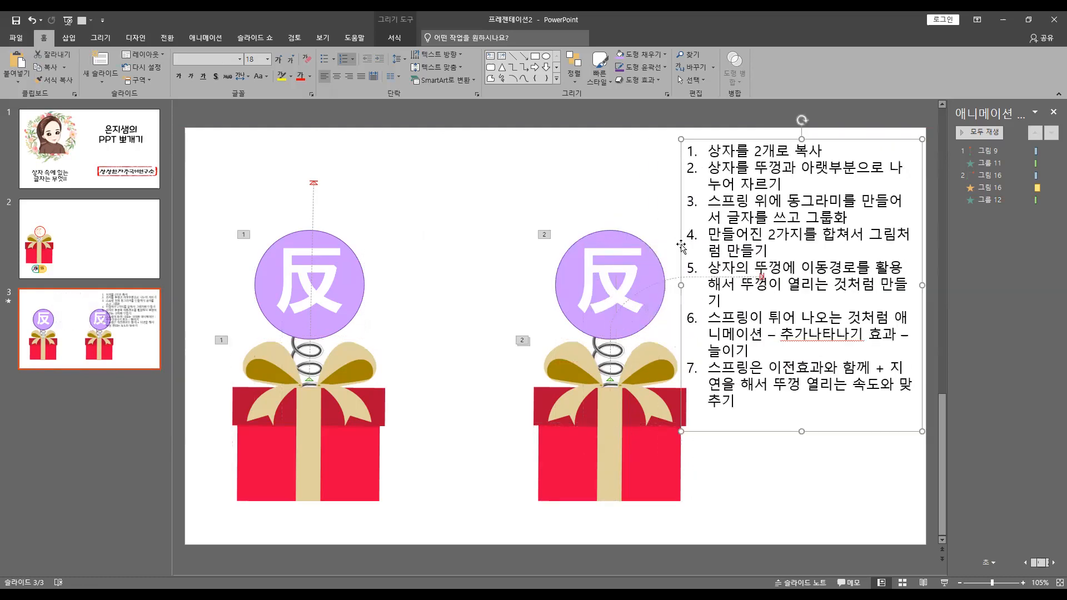
Select the second gift box's base, lid and spring circle together and move them left, clear of the numbered list
{"action": "left_click", "coordinate": [675, 474]}
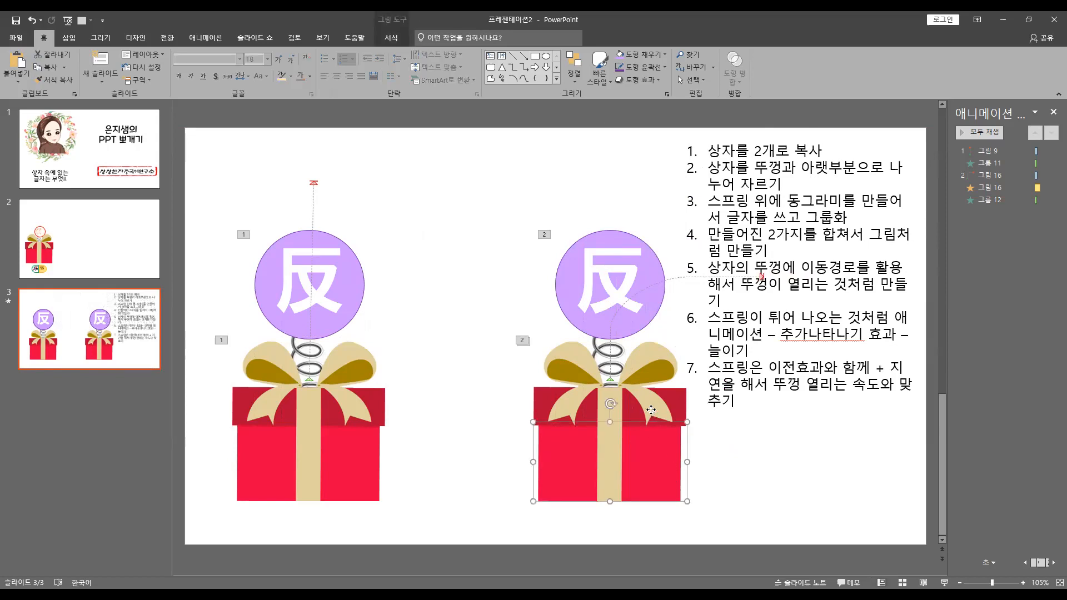
{"action": "left_click", "coordinate": [622, 297], "text": "ctrl"}
{"action": "left_click", "coordinate": [635, 407], "text": "ctrl"}
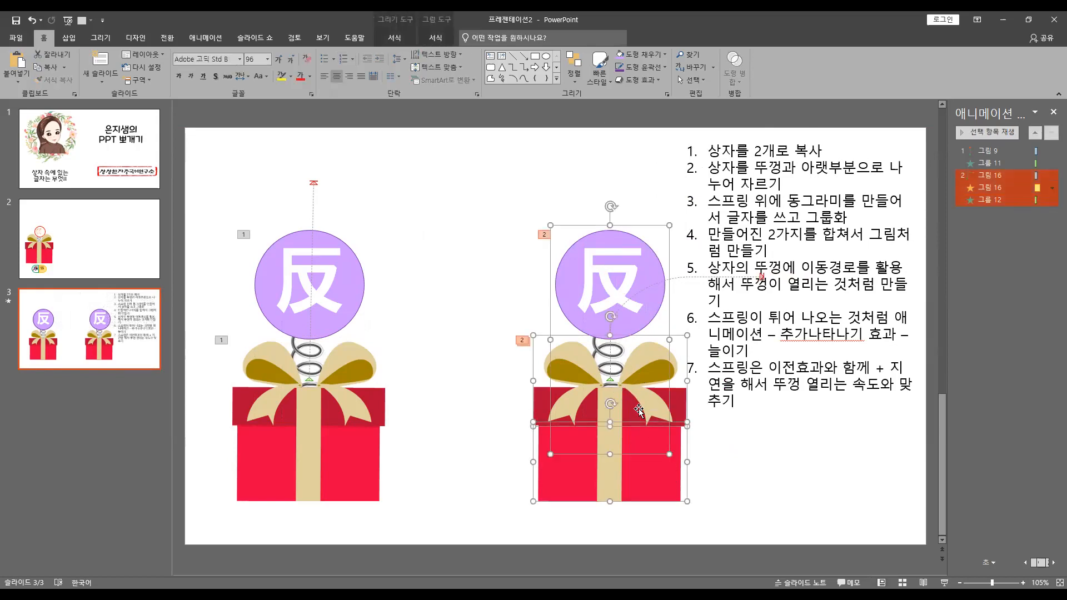
{"action": "left_click_drag", "start_coordinate": [654, 472], "coordinate": [581, 472]}
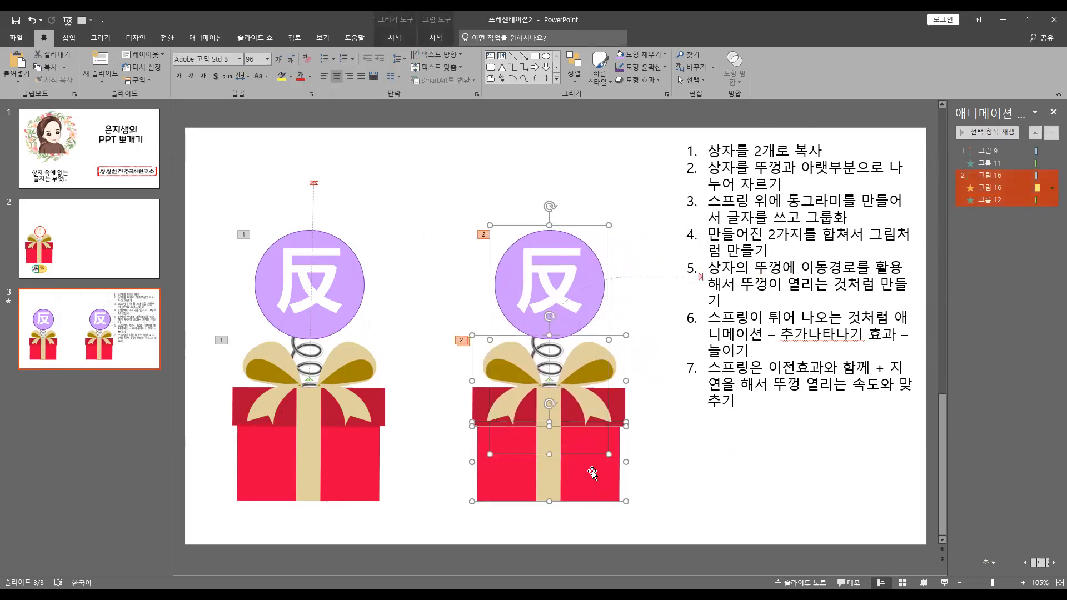
{"action": "left_click", "coordinate": [730, 493]}
Duplicate slide 3 as slide 4 and delete the numbered-list text box from the copy
{"action": "left_click", "coordinate": [88, 314]}
{"action": "key", "text": "ctrl+c"}
{"action": "key", "text": "ctrl+v"}
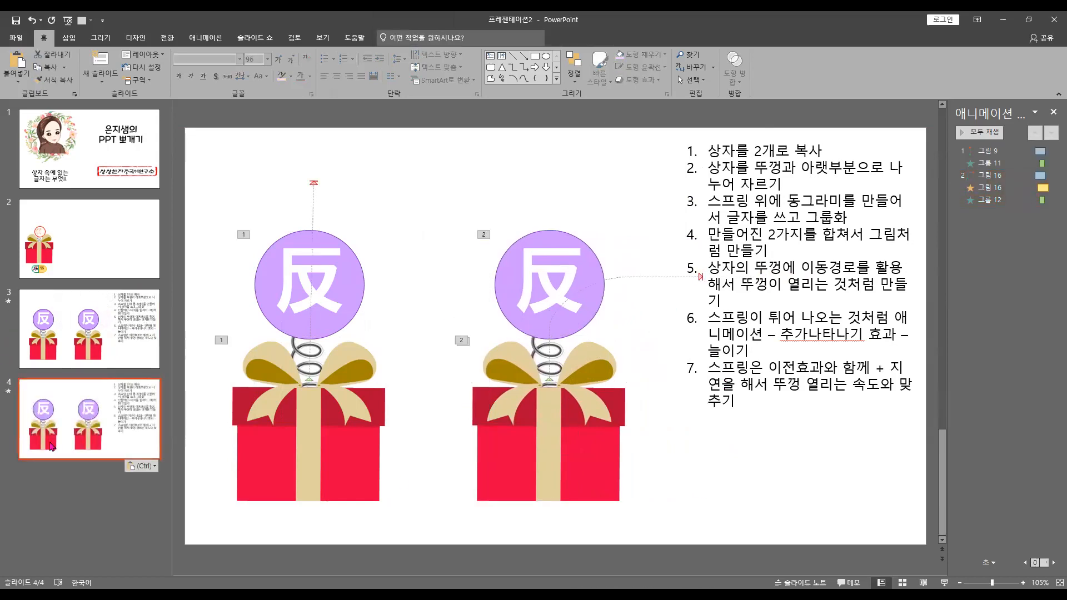
{"action": "left_click", "coordinate": [703, 394]}
{"action": "key", "text": "Delete"}
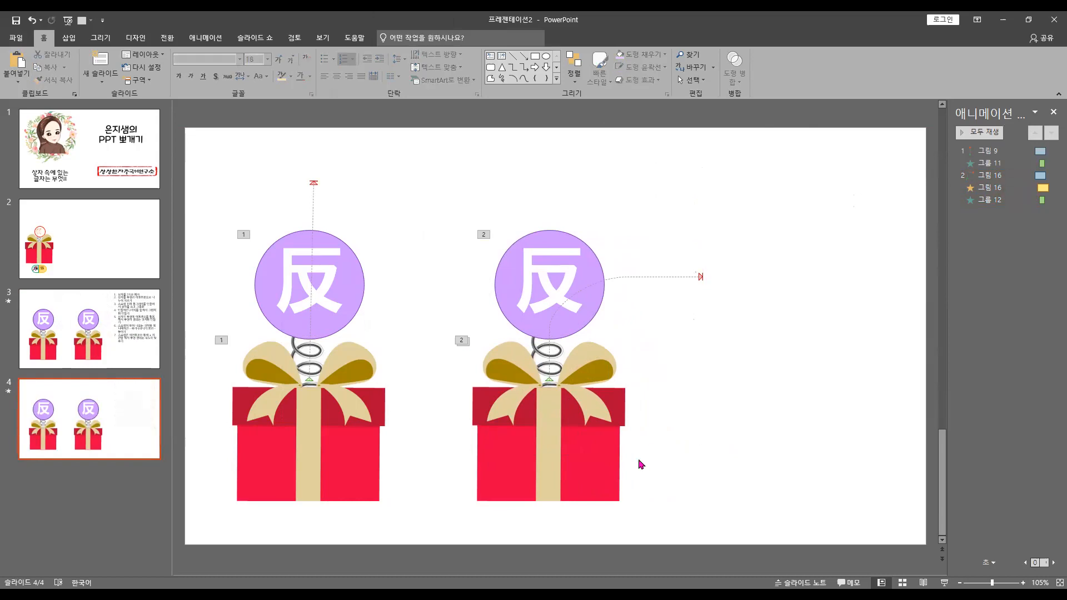
Select all objects on slide 4 and shift both gift boxes slightly upward
{"action": "left_click_drag", "start_coordinate": [800, 519], "coordinate": [415, 204]}
{"action": "left_click", "coordinate": [424, 189]}
{"action": "key", "text": "ctrl+a"}
{"action": "left_click_drag", "start_coordinate": [608, 472], "coordinate": [607, 457]}
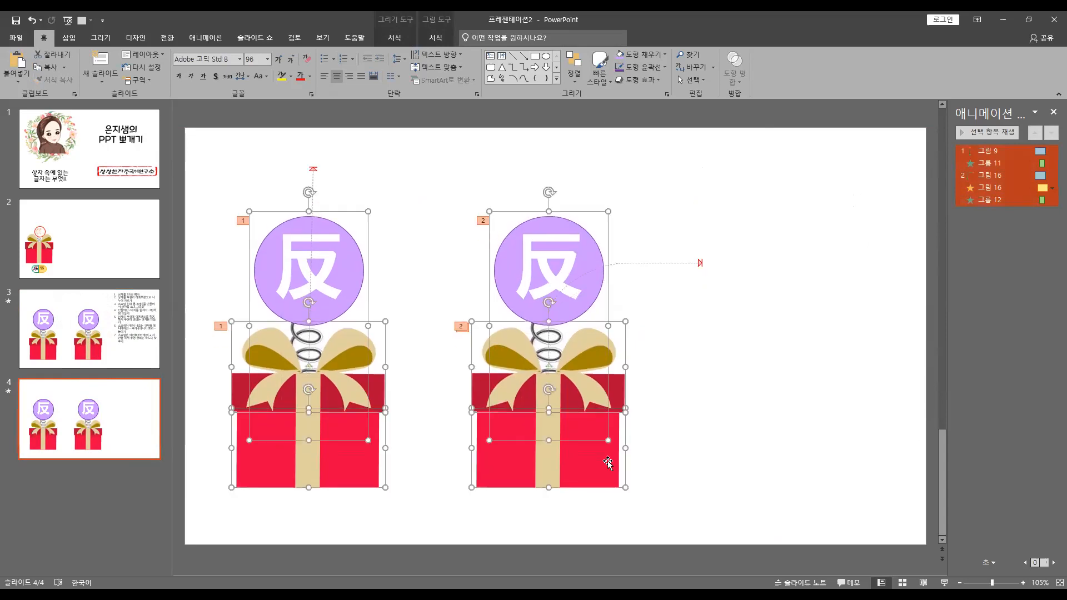
{"action": "left_click", "coordinate": [772, 468]}
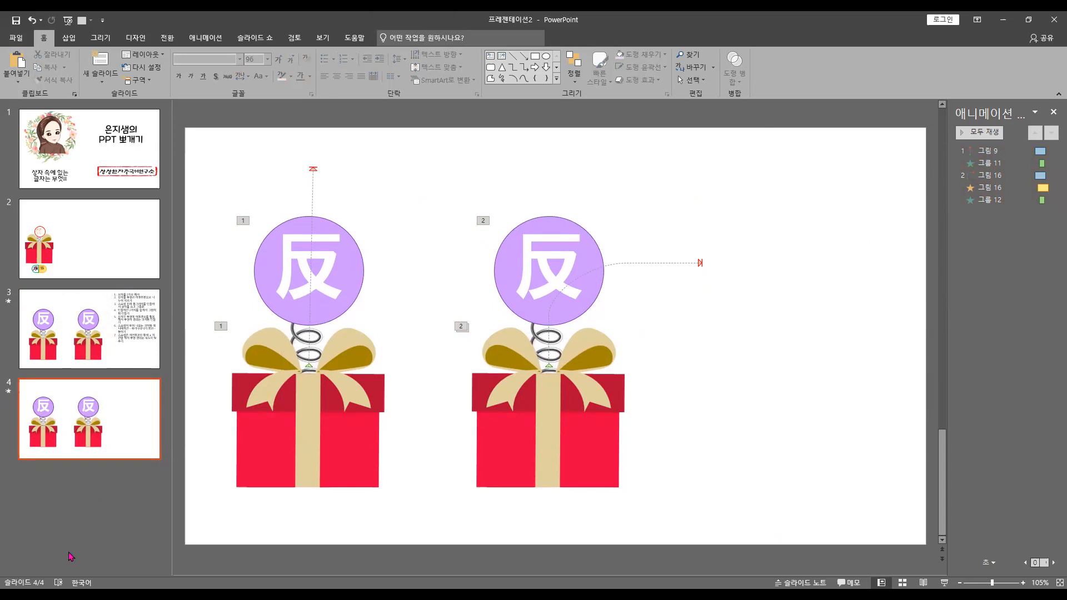
Set the first box's lid and spring animations (그림 9 and 그룹 11) to be triggered by clicking 그림 9
{"action": "left_click", "coordinate": [307, 391]}
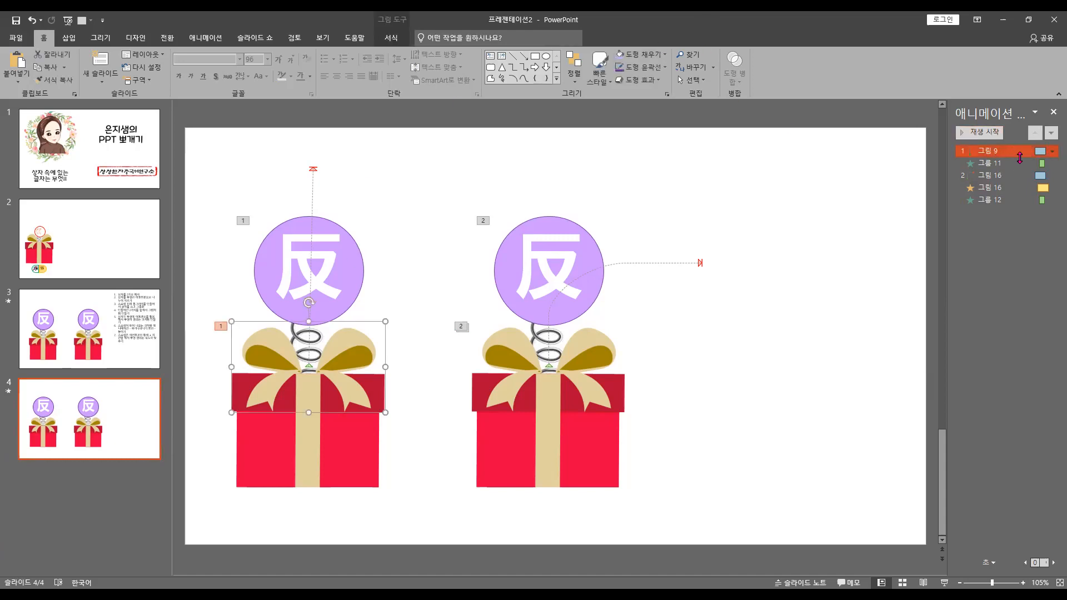
{"action": "left_click", "coordinate": [206, 41]}
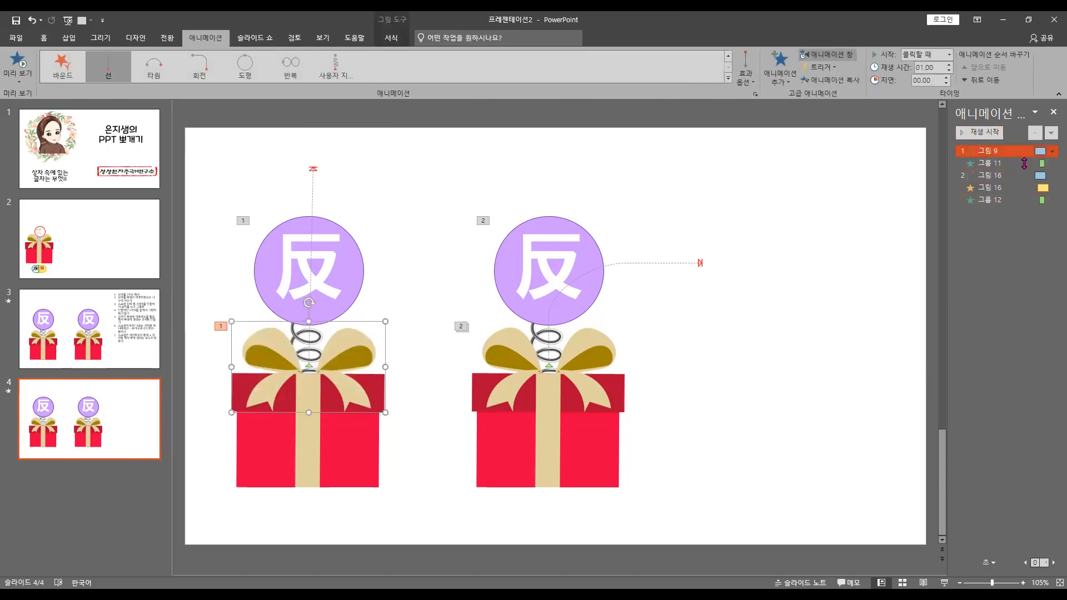
{"action": "left_click", "coordinate": [1024, 163], "text": "ctrl"}
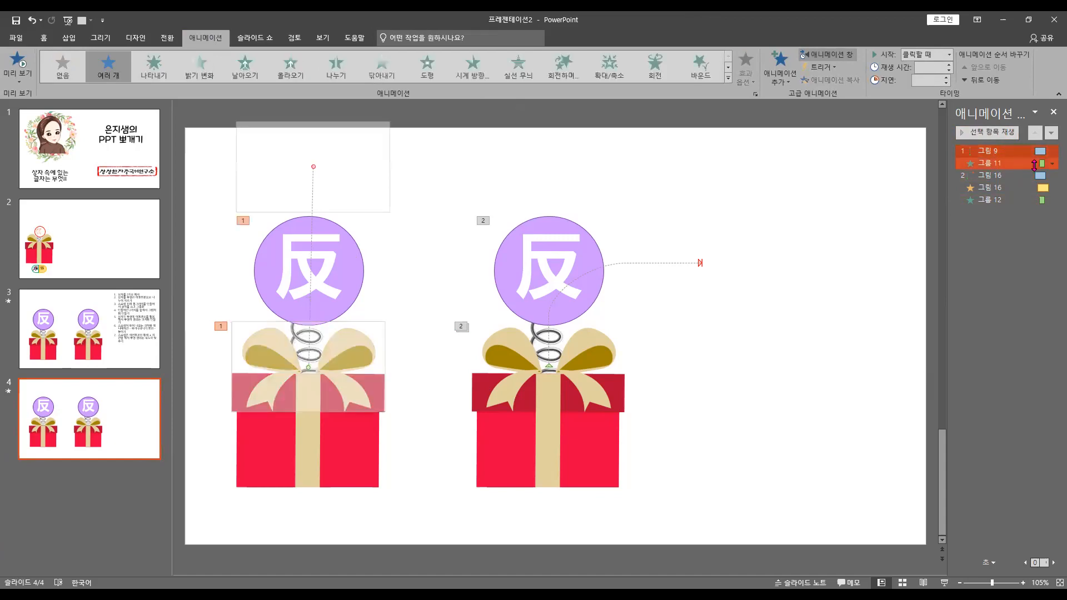
{"action": "left_click", "coordinate": [822, 67]}
{"action": "mouse_move", "coordinate": [832, 84]}
{"action": "left_click", "coordinate": [909, 111]}
Set the second box's two lid animations and its spring animation (그림 16 and 그룹 12) to be triggered by clicking 그림 16
{"action": "left_click", "coordinate": [992, 156]}
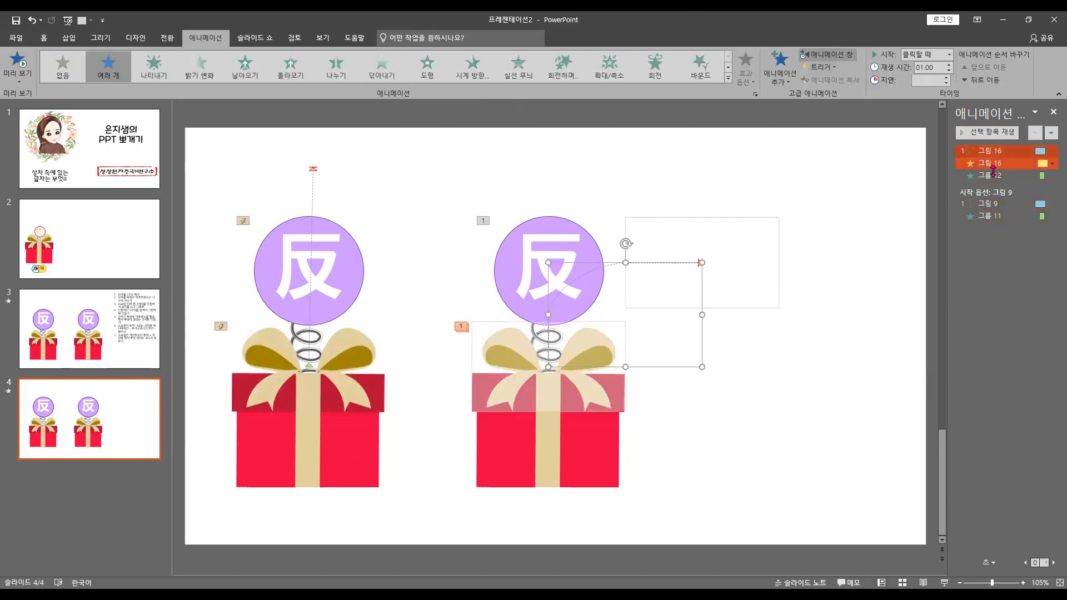
{"action": "left_click", "coordinate": [992, 176], "text": "shift"}
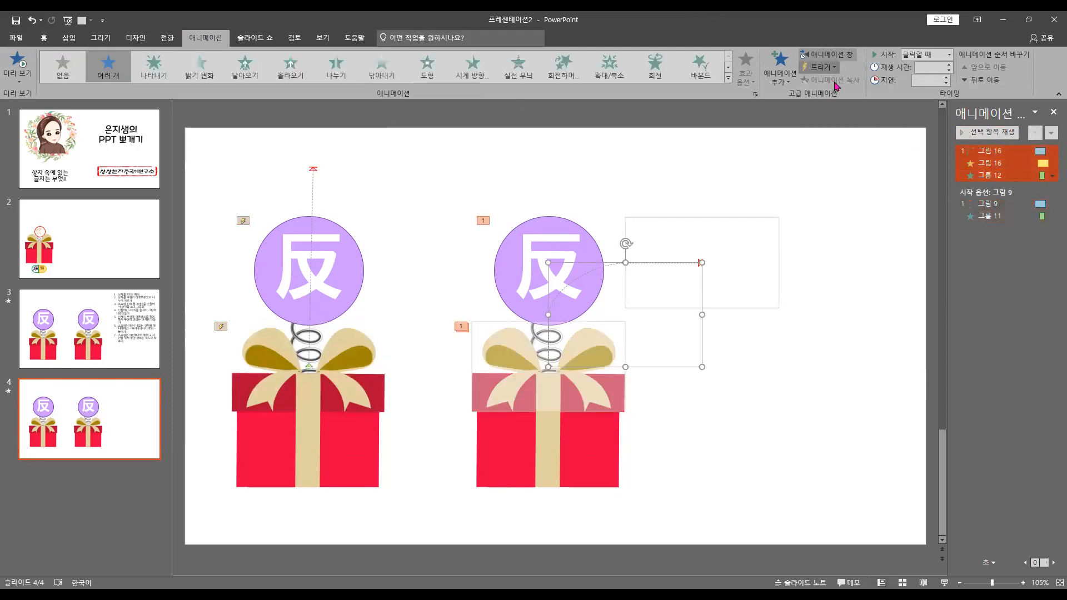
{"action": "left_click", "coordinate": [822, 67]}
{"action": "mouse_move", "coordinate": [832, 83]}
{"action": "left_click", "coordinate": [901, 148]}
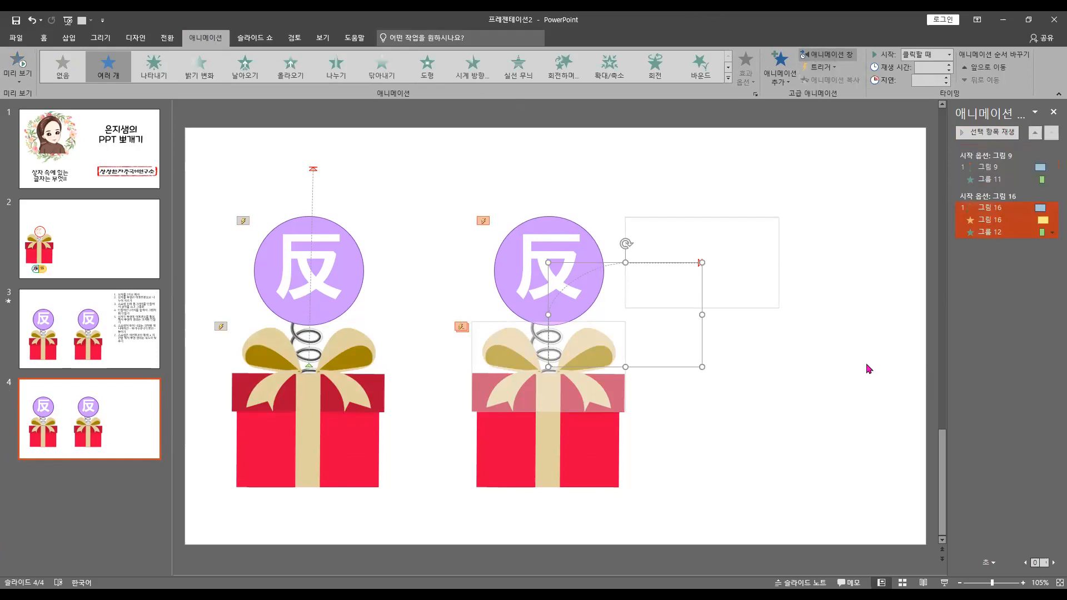
{"action": "left_click", "coordinate": [866, 374]}
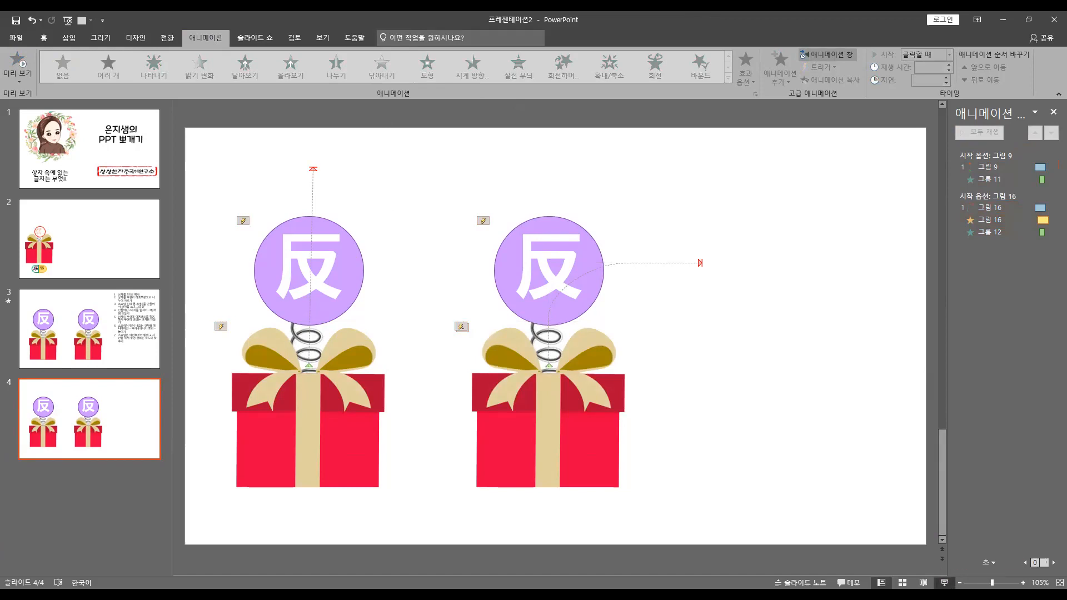
Play slide 4 as a slide show, trigger both gift boxes by their lids, and return to editing
{"action": "left_click", "coordinate": [944, 583]}
{"action": "left_click", "coordinate": [249, 388]}
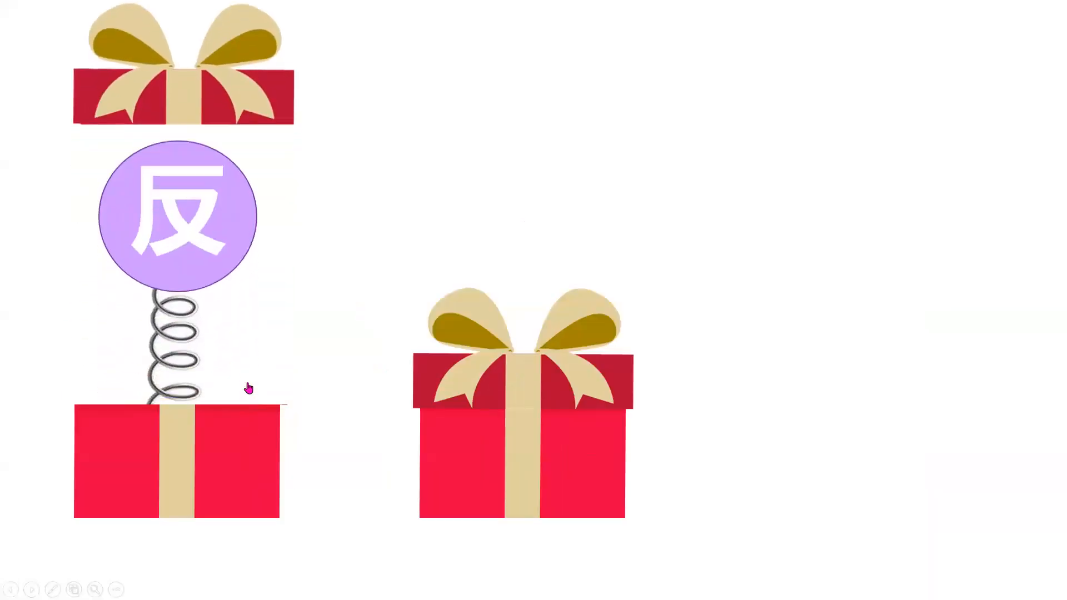
{"action": "left_click", "coordinate": [525, 382]}
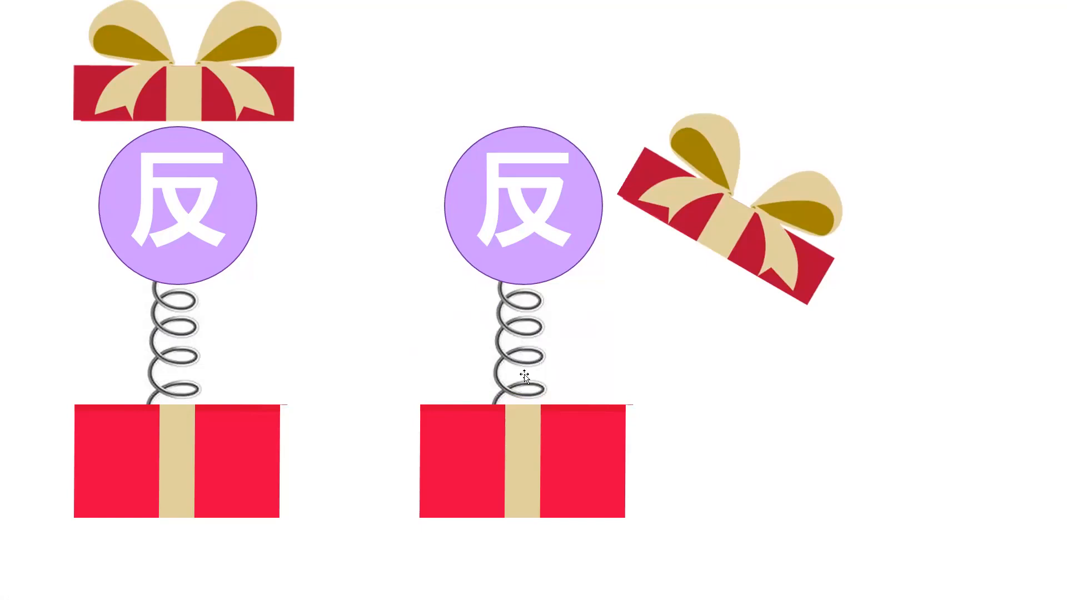
{"action": "key", "text": "Escape"}
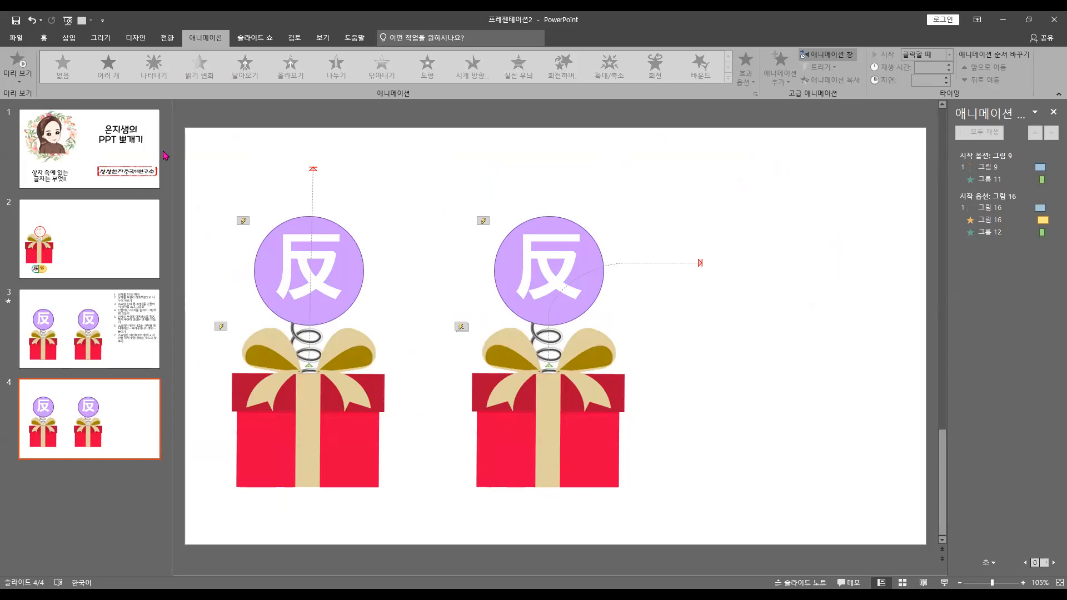
Draw a left-pointing block arrow about 1.35 cm high and 2.72 cm wide below the first gift box
{"action": "left_click", "coordinate": [68, 37]}
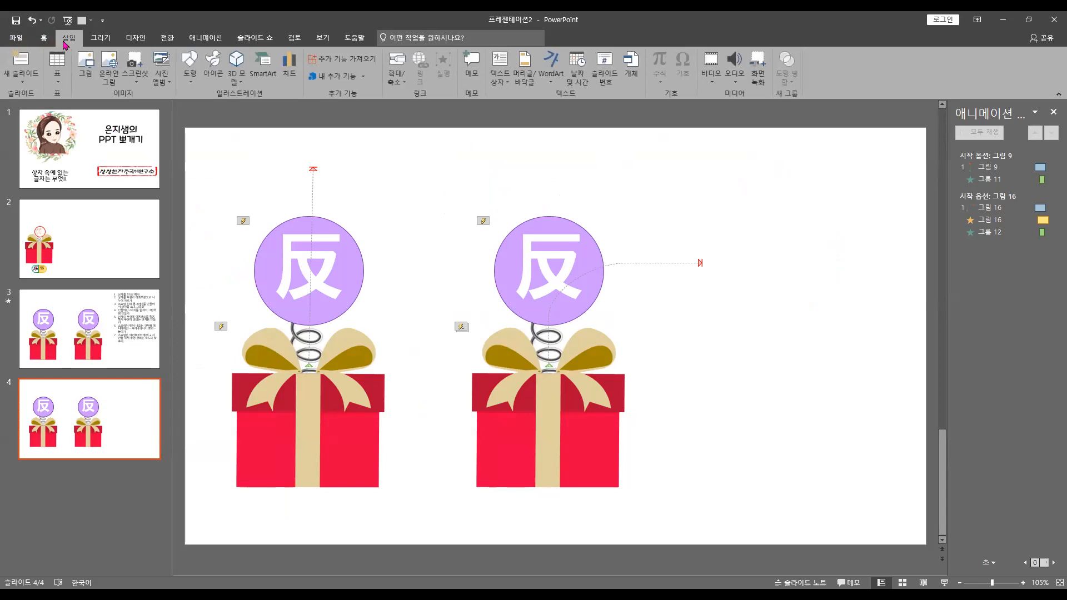
{"action": "left_click", "coordinate": [196, 78]}
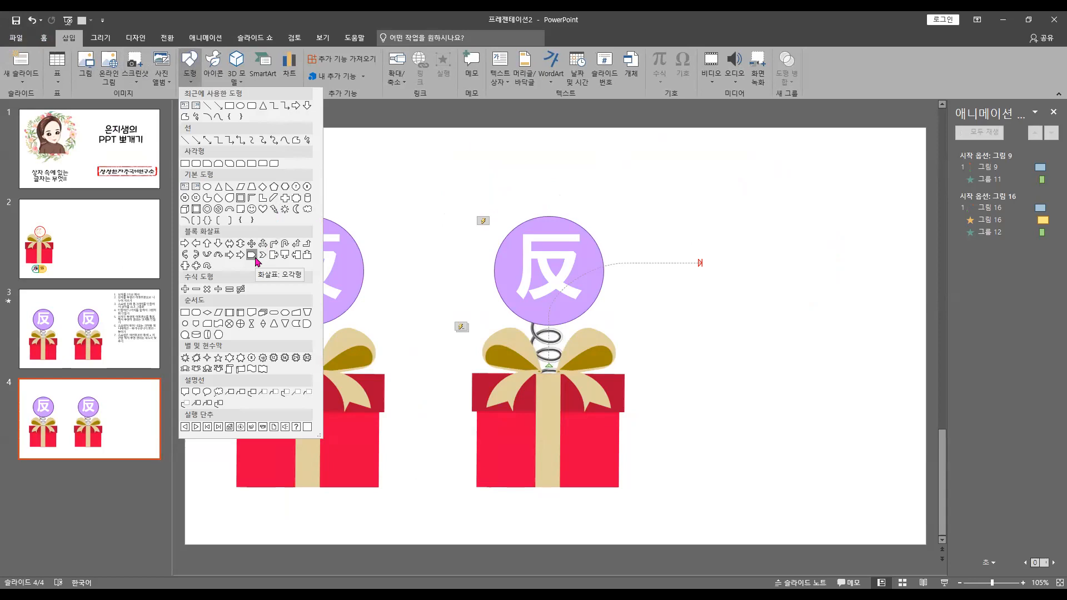
{"action": "left_click", "coordinate": [197, 244]}
{"action": "left_click_drag", "start_coordinate": [288, 506], "coordinate": [349, 535]}
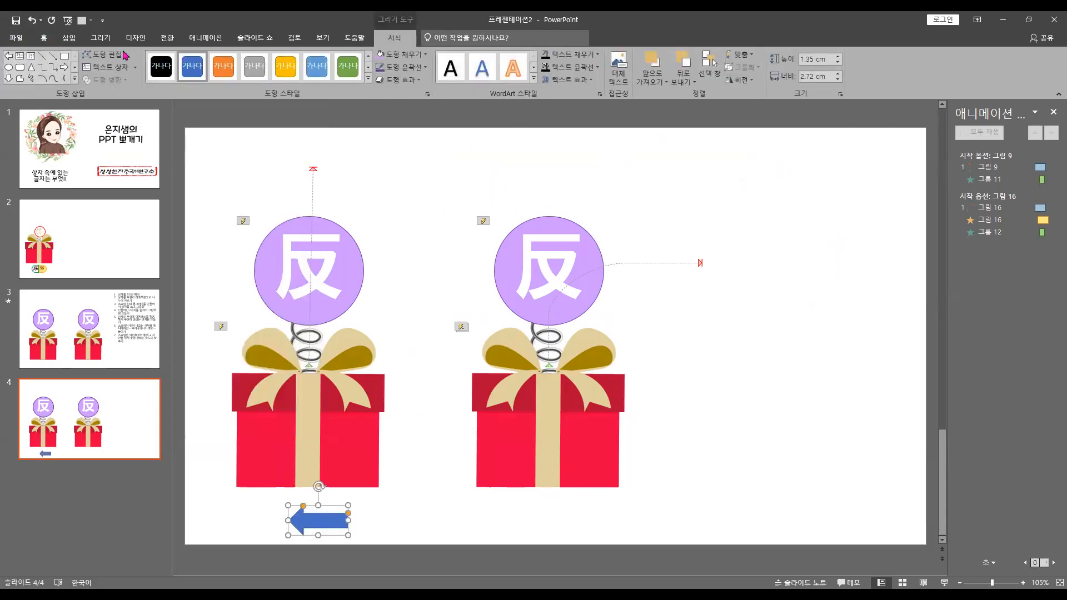
Draw a right-pointing block arrow about 1.35 cm high and 2.72 cm wide beside the left-pointing arrow
{"action": "left_click", "coordinate": [45, 39]}
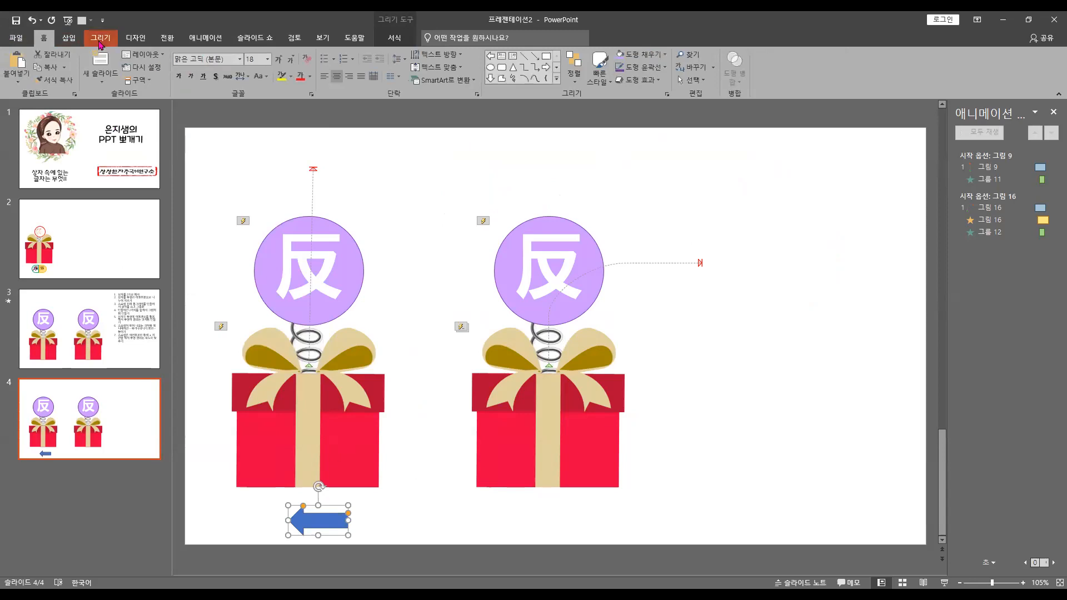
{"action": "left_click", "coordinate": [68, 39]}
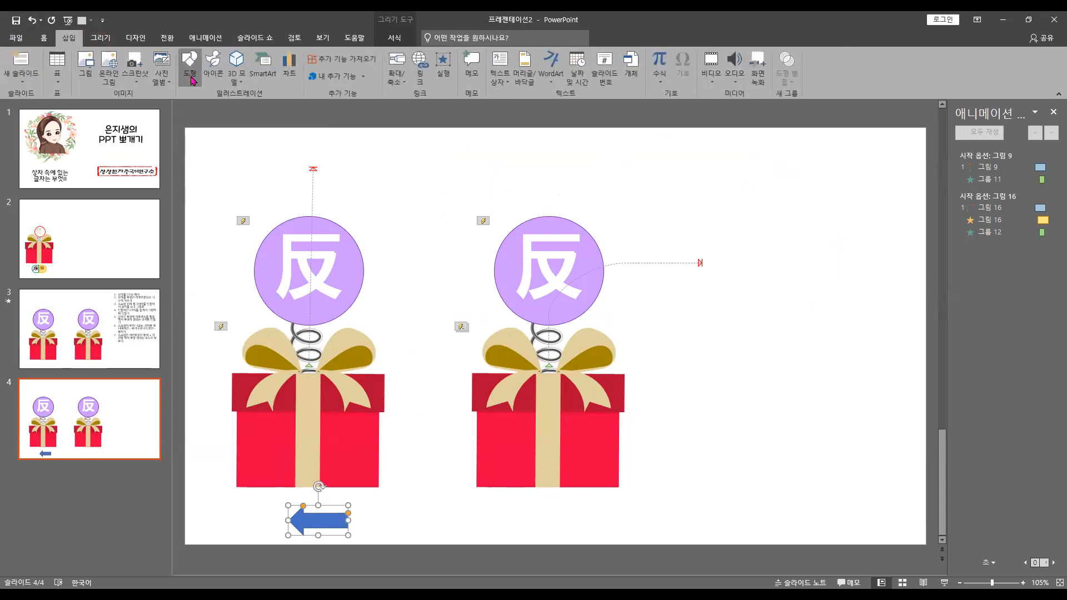
{"action": "left_click", "coordinate": [189, 73]}
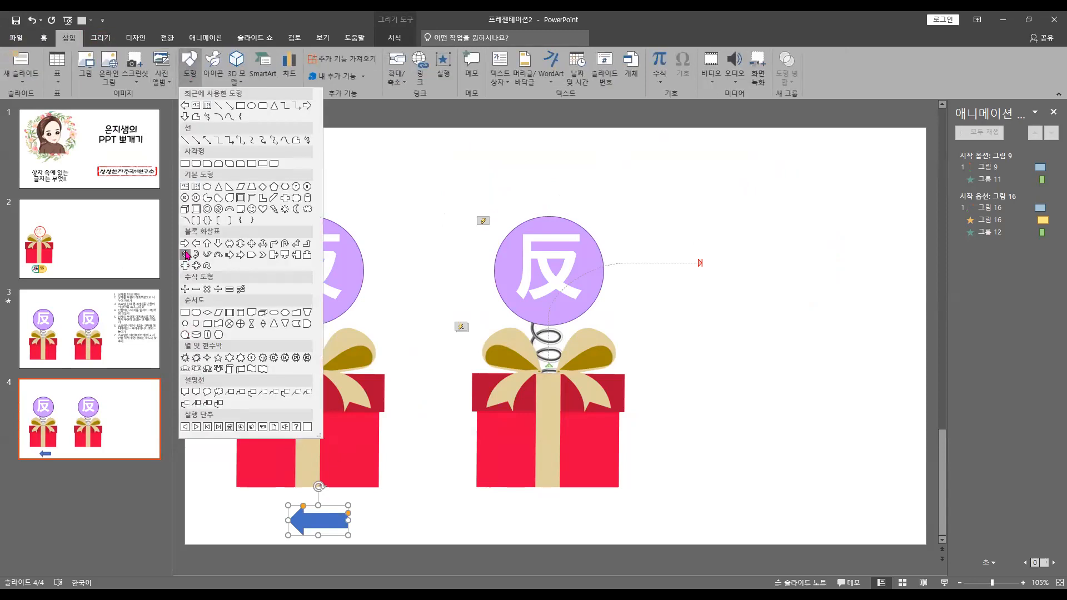
{"action": "left_click", "coordinate": [185, 243]}
{"action": "mouse_move", "coordinate": [389, 512]}
{"action": "left_mouse_down"}
{"action": "mouse_move", "coordinate": [453, 536]}
{"action": "mouse_move", "coordinate": [377, 520]}
{"action": "left_mouse_up"}
Select both block arrows, increase their height to about 2.42 cm, and centre them beneath the first gift box
{"action": "left_click", "coordinate": [320, 520], "text": "shift"}
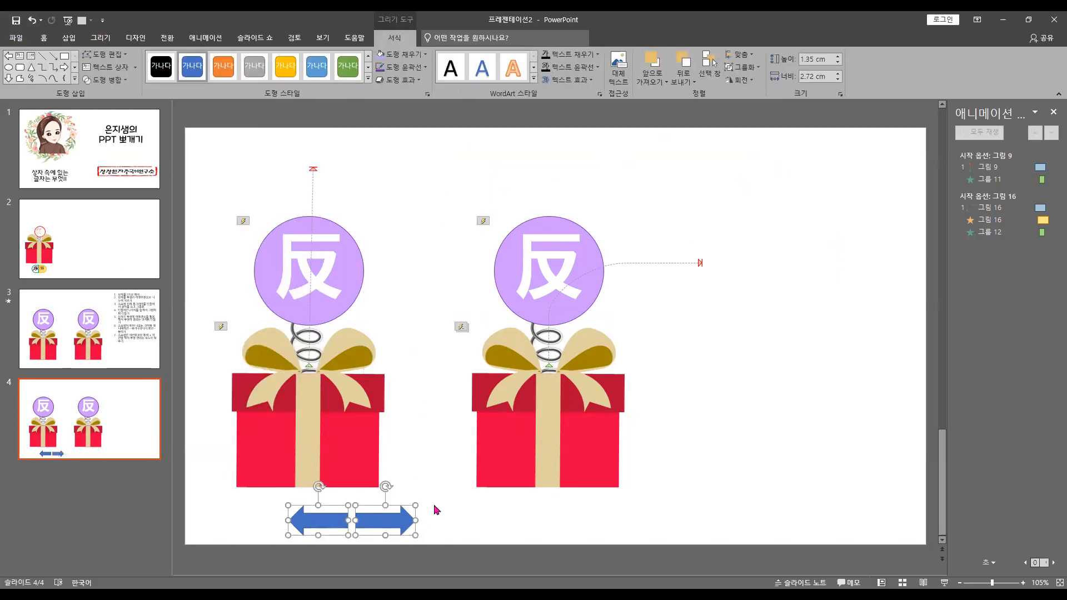
{"action": "scroll", "coordinate": [412, 495], "scroll_direction": "up", "scroll_amount": 2}
{"action": "left_click_drag", "start_coordinate": [407, 531], "coordinate": [367, 525]}
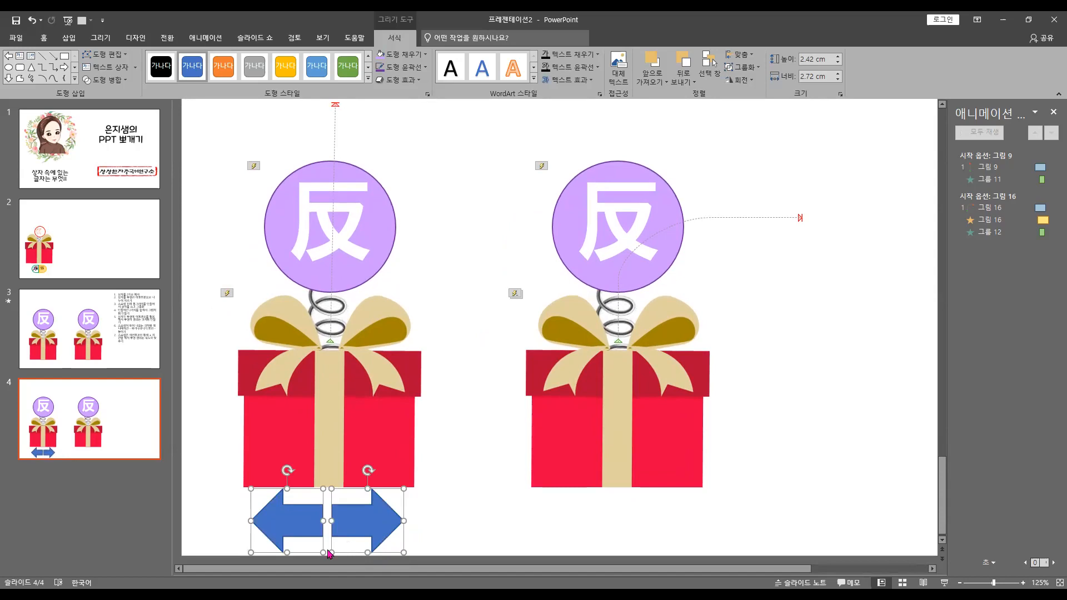
Reduce the height of both block arrows below the first gift box to about 2.16 cm
{"action": "left_click", "coordinate": [328, 554]}
{"action": "left_click", "coordinate": [320, 531]}
{"action": "left_click", "coordinate": [336, 536], "text": "shift"}
{"action": "left_click_drag", "start_coordinate": [365, 552], "coordinate": [365, 545]}
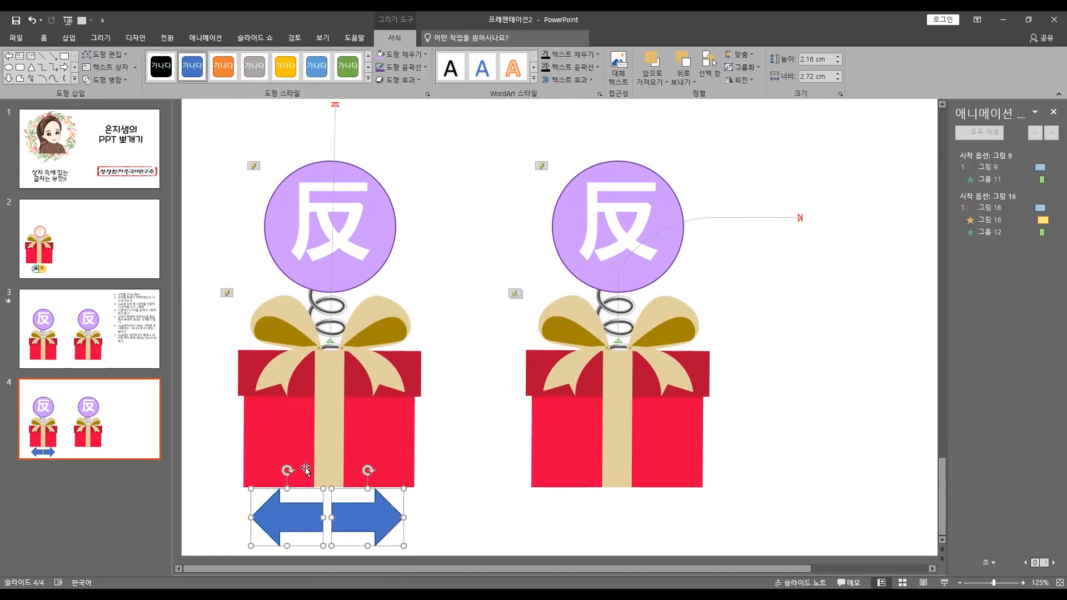
{"action": "left_click", "coordinate": [221, 439]}
Give the left-pointing arrow a white fill and a green outline
{"action": "left_click", "coordinate": [292, 516]}
{"action": "left_click", "coordinate": [401, 54]}
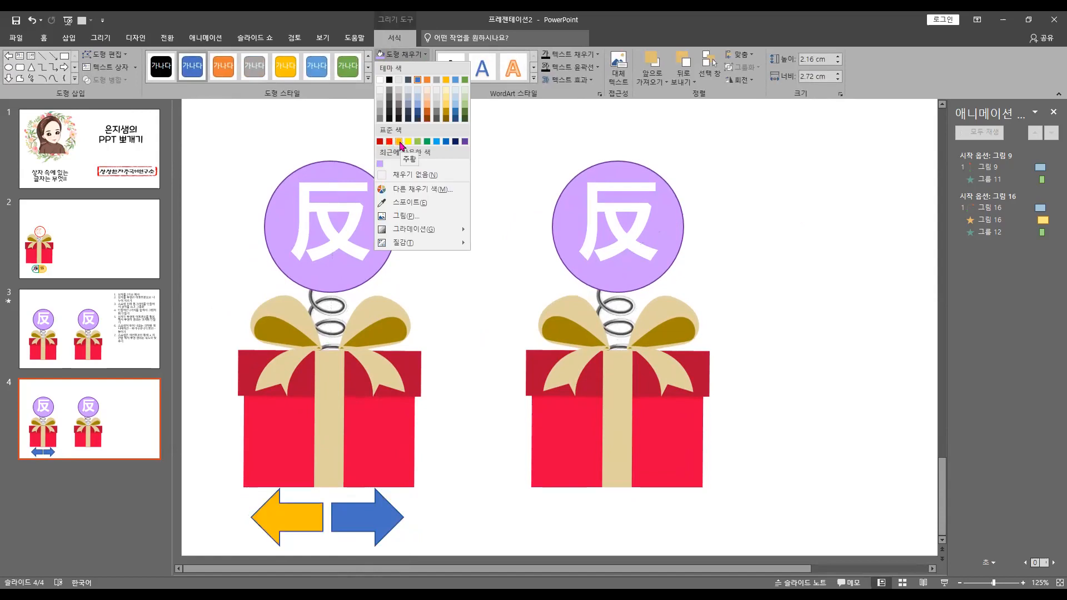
{"action": "left_click", "coordinate": [408, 141]}
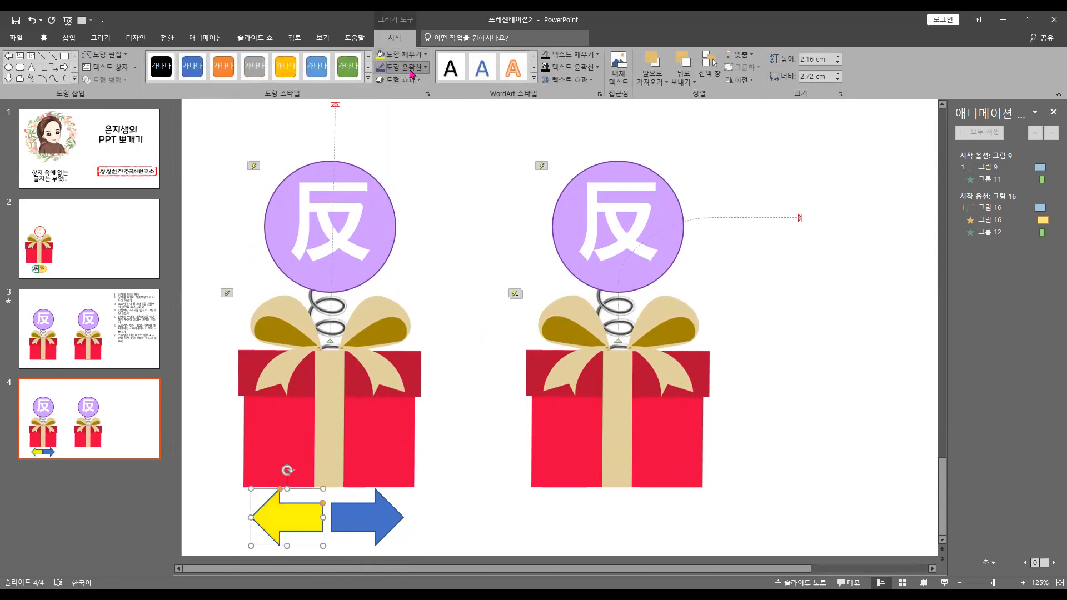
{"action": "left_click", "coordinate": [410, 67]}
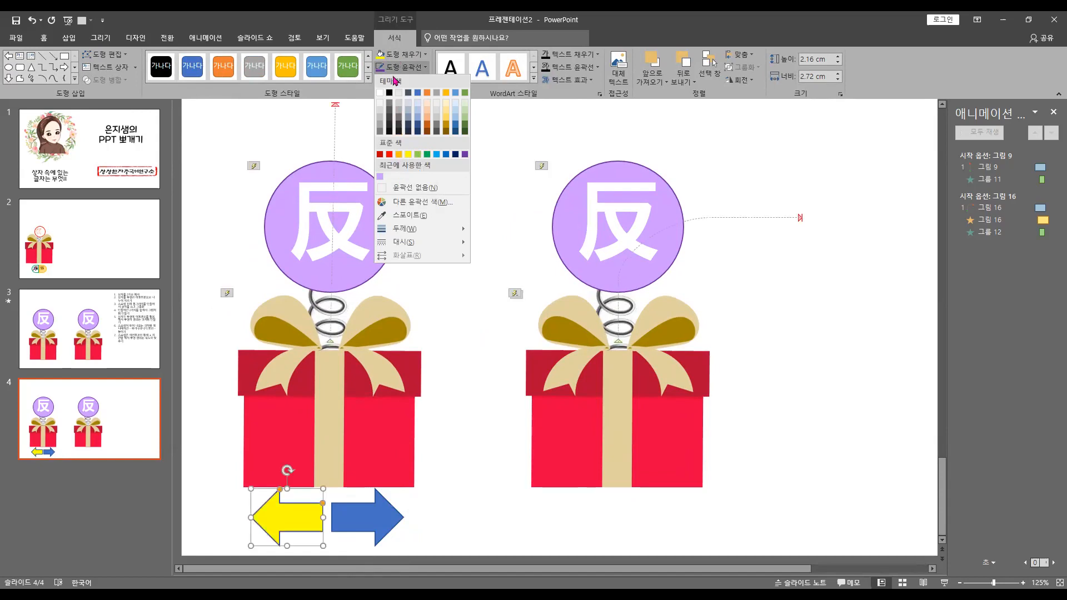
{"action": "left_click", "coordinate": [426, 155]}
Give the right-pointing arrow a white fill and a blue outline
{"action": "left_click", "coordinate": [370, 517]}
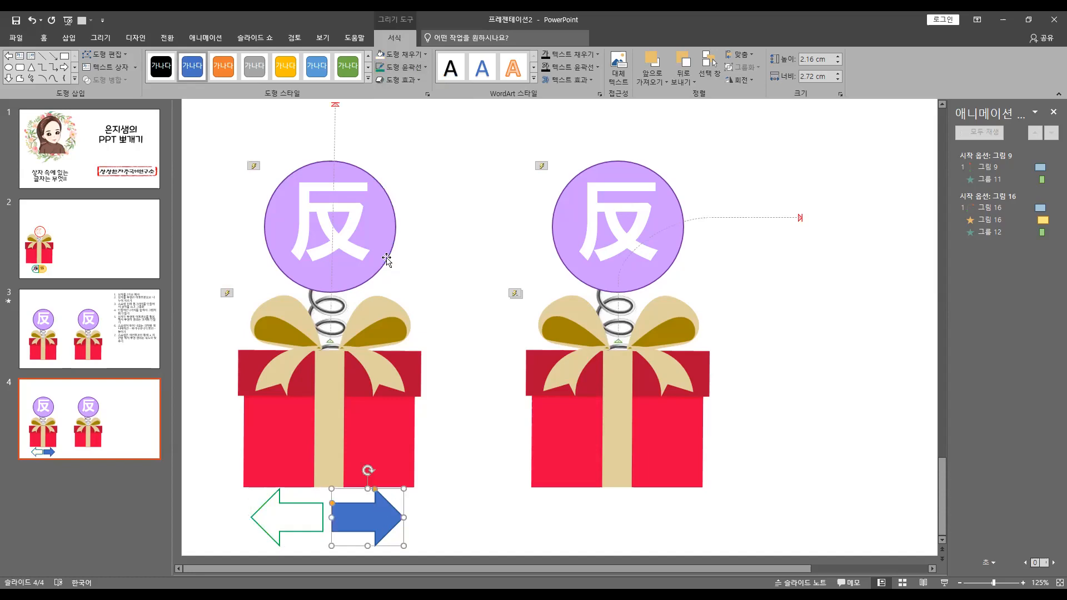
{"action": "left_click", "coordinate": [385, 56]}
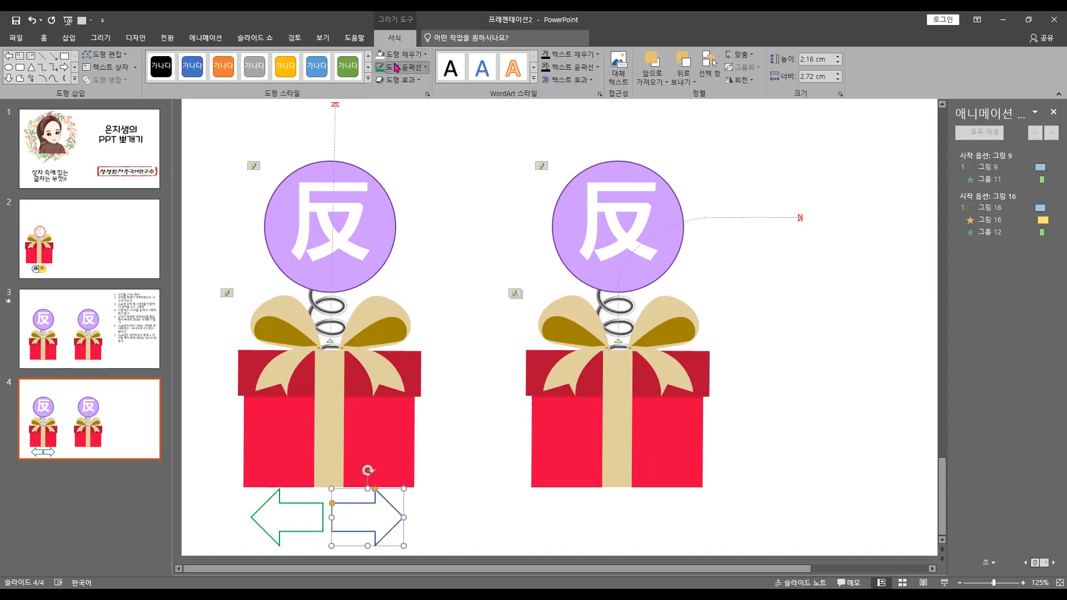
{"action": "left_click", "coordinate": [412, 67]}
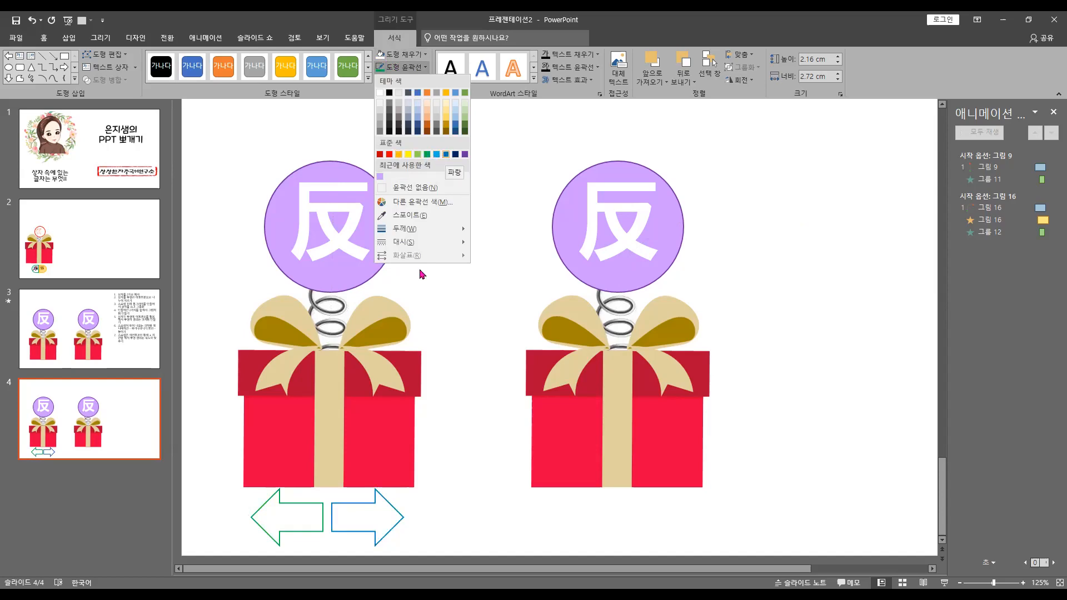
{"action": "left_click", "coordinate": [446, 154]}
{"action": "left_click", "coordinate": [442, 496]}
Label the left-pointing arrow 우 and set its text colour to black
{"action": "left_click", "coordinate": [291, 529]}
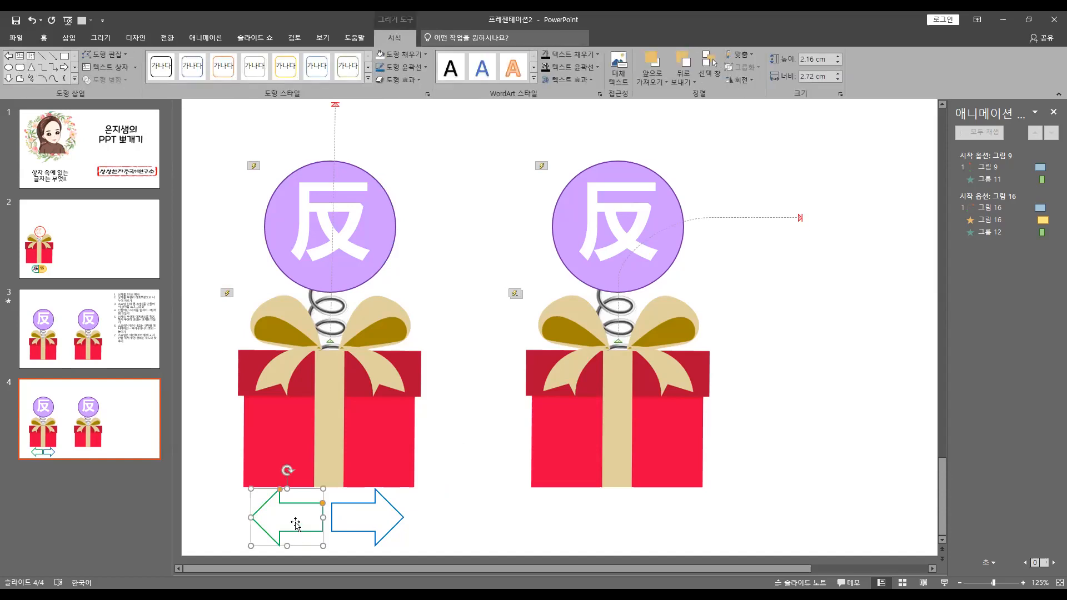
{"action": "type", "text": "반"}
{"action": "left_click", "coordinate": [250, 538]}
{"action": "left_click", "coordinate": [43, 37]}
{"action": "left_click", "coordinate": [310, 79]}
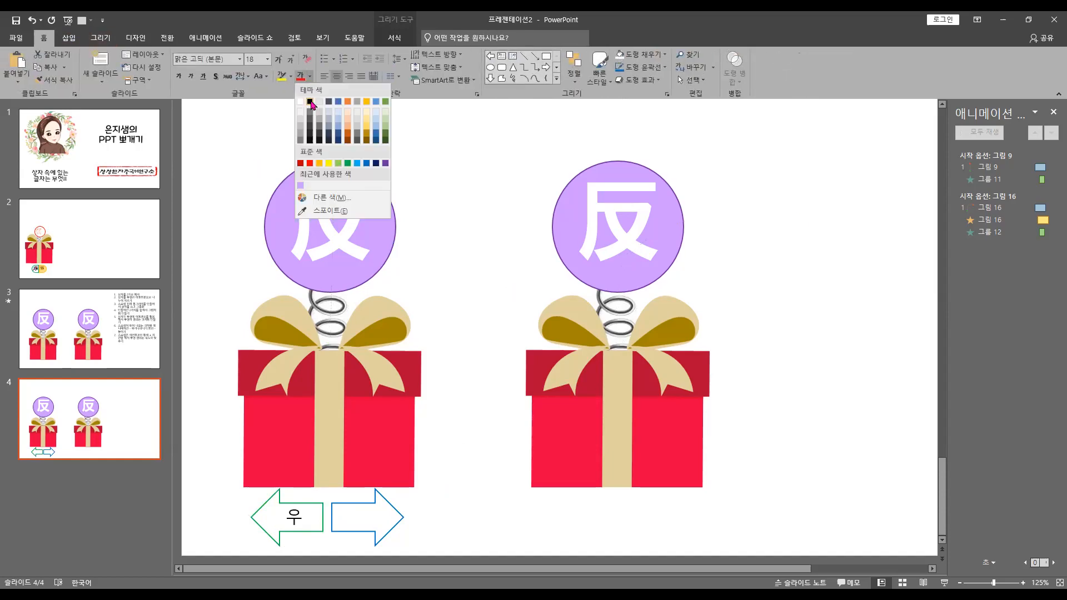
{"action": "left_click", "coordinate": [310, 102]}
Label the right-pointing arrow 반 in black text
{"action": "left_click", "coordinate": [392, 515]}
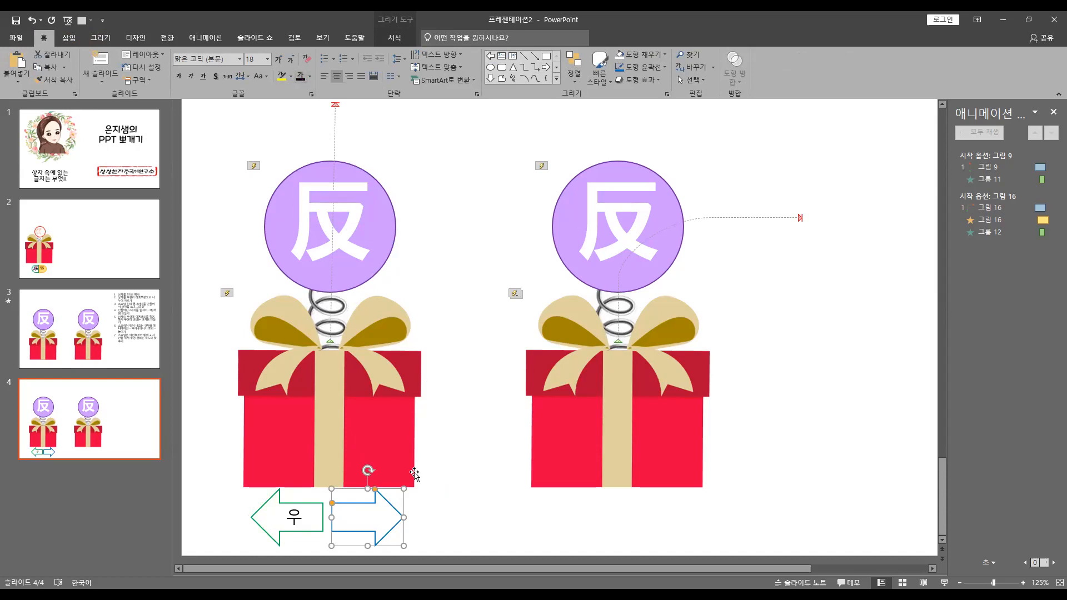
{"action": "type", "text": "밥"}
{"action": "key", "text": "BackSpace"}
{"action": "type", "text": "ㄴ"}
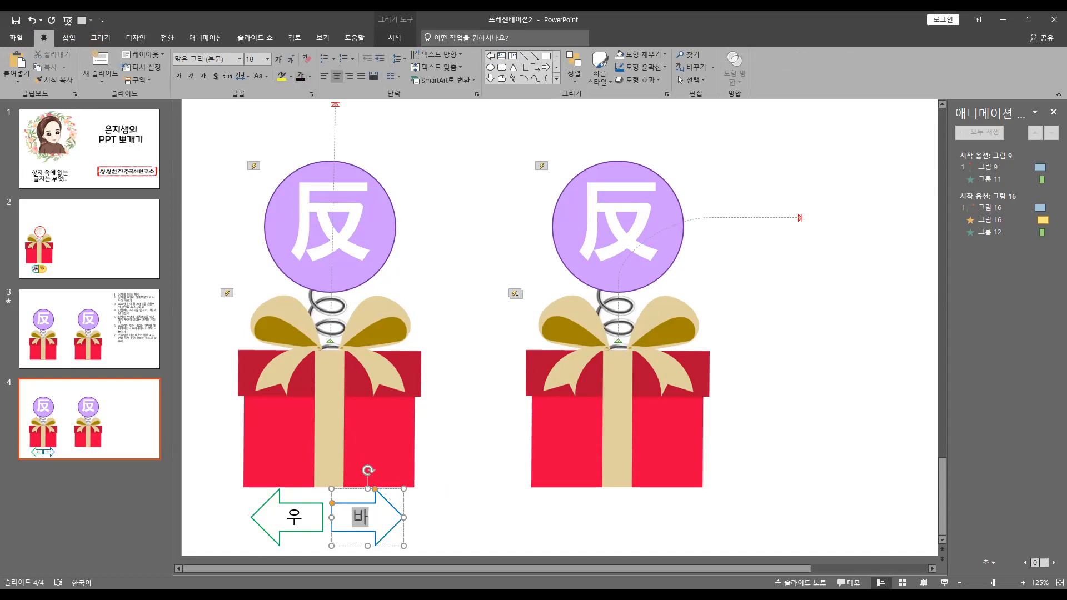
Set both arrow labels to the font 한컴 울주 천전리 각석체 at size 20
{"action": "left_click", "coordinate": [295, 519], "text": "shift"}
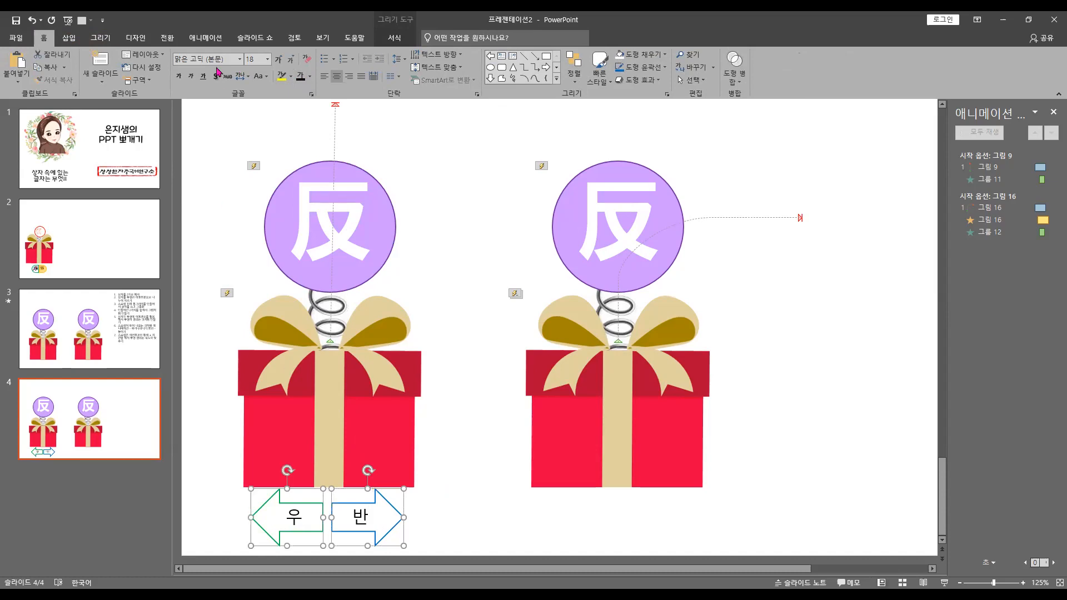
{"action": "left_click", "coordinate": [239, 58]}
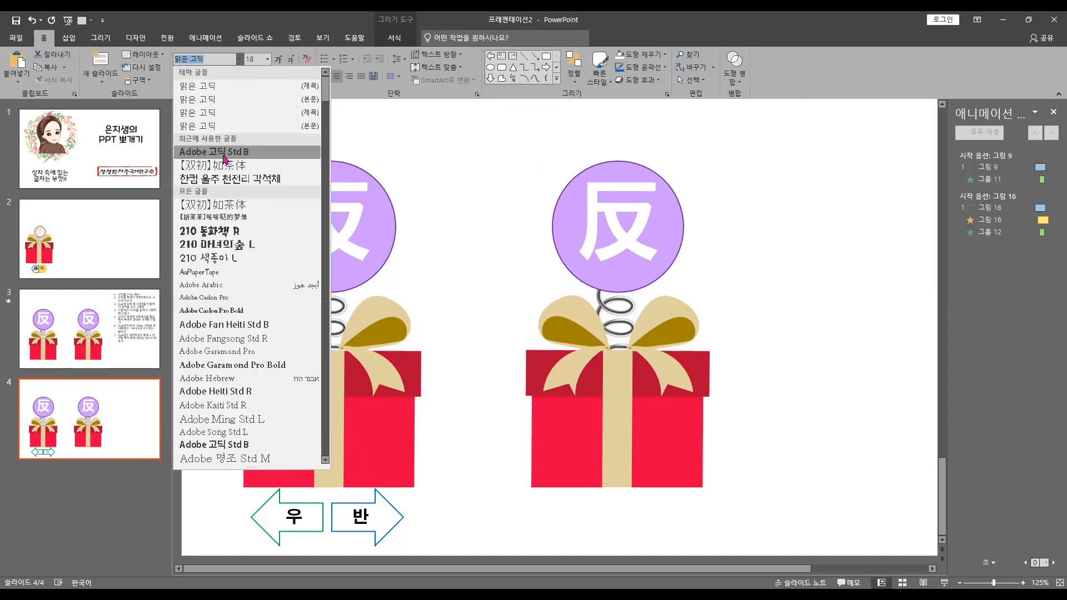
{"action": "left_click", "coordinate": [222, 179]}
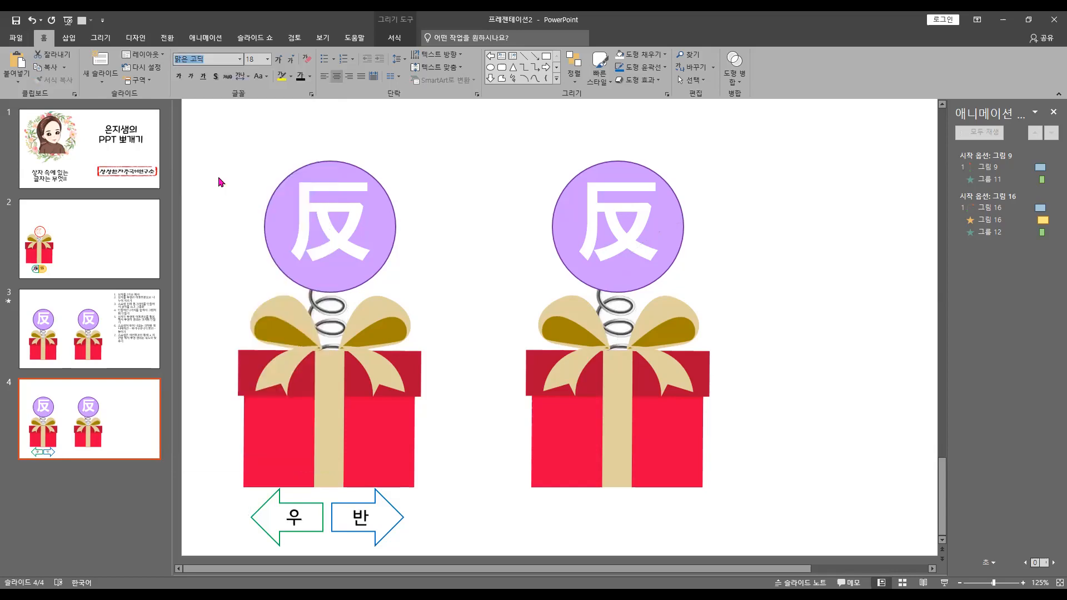
{"action": "left_click", "coordinate": [278, 62]}
{"action": "left_click", "coordinate": [278, 62]}
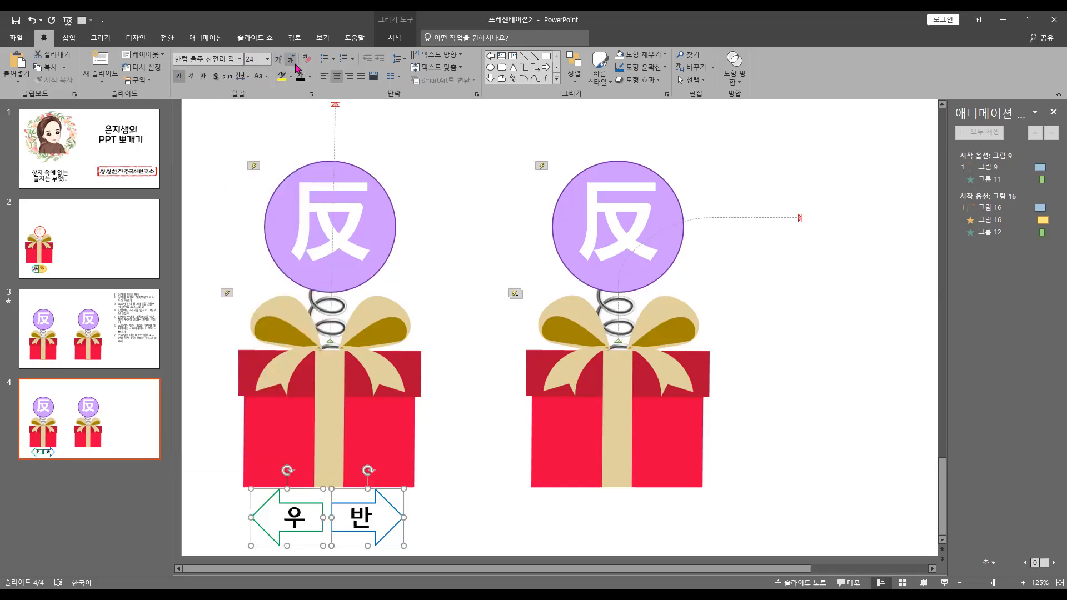
{"action": "left_click", "coordinate": [297, 66]}
{"action": "left_click", "coordinate": [452, 472]}
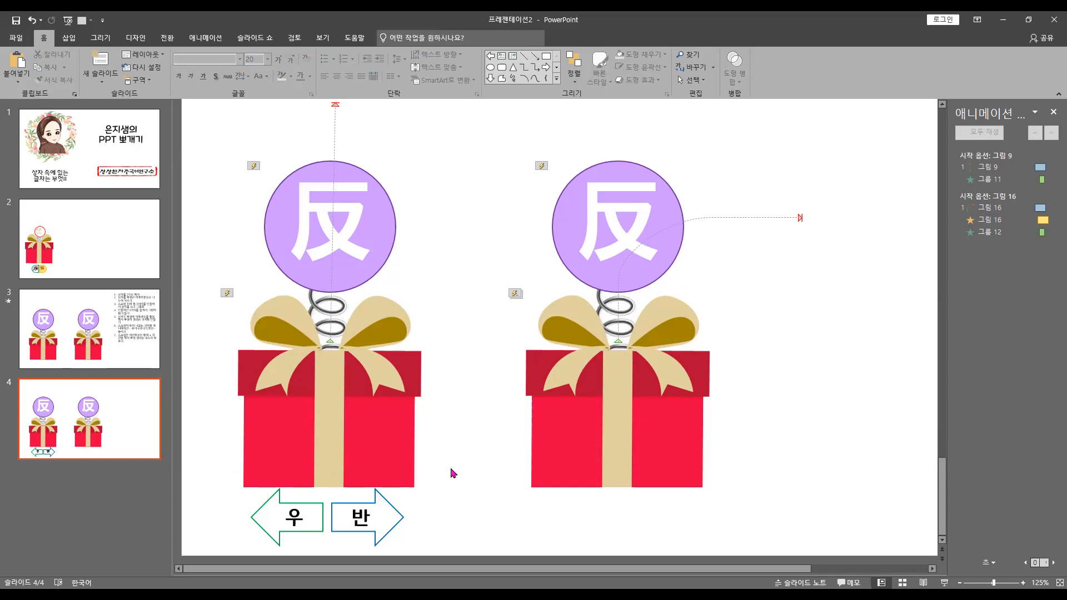
Apply the Split (나누기) entrance animation to both arrows with the vertical outward direction (세로 바깥쪽으로)
{"action": "left_click", "coordinate": [360, 532]}
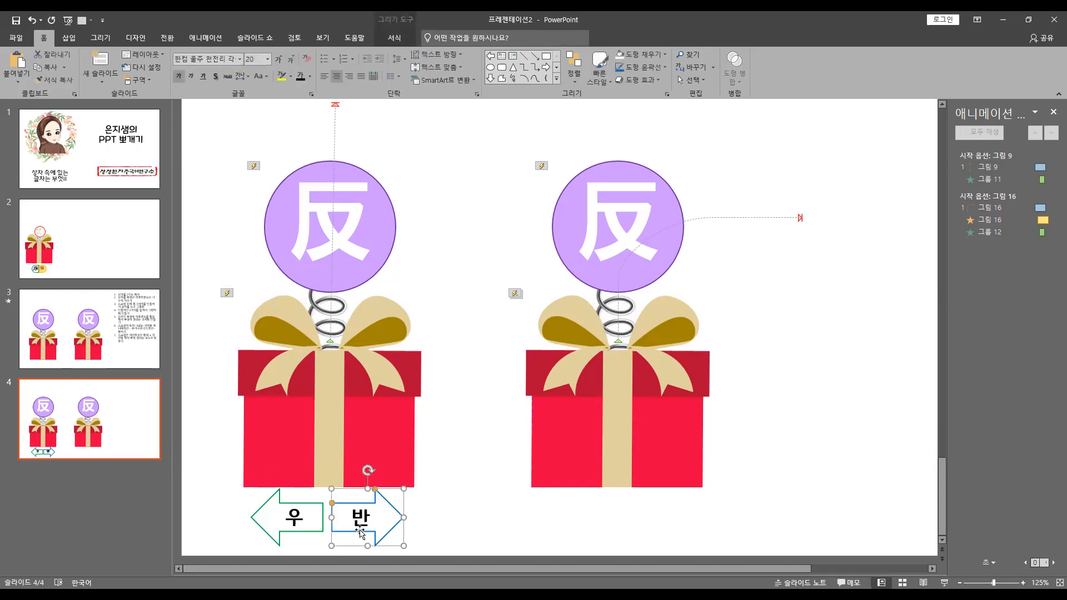
{"action": "left_click", "coordinate": [303, 535], "text": "shift"}
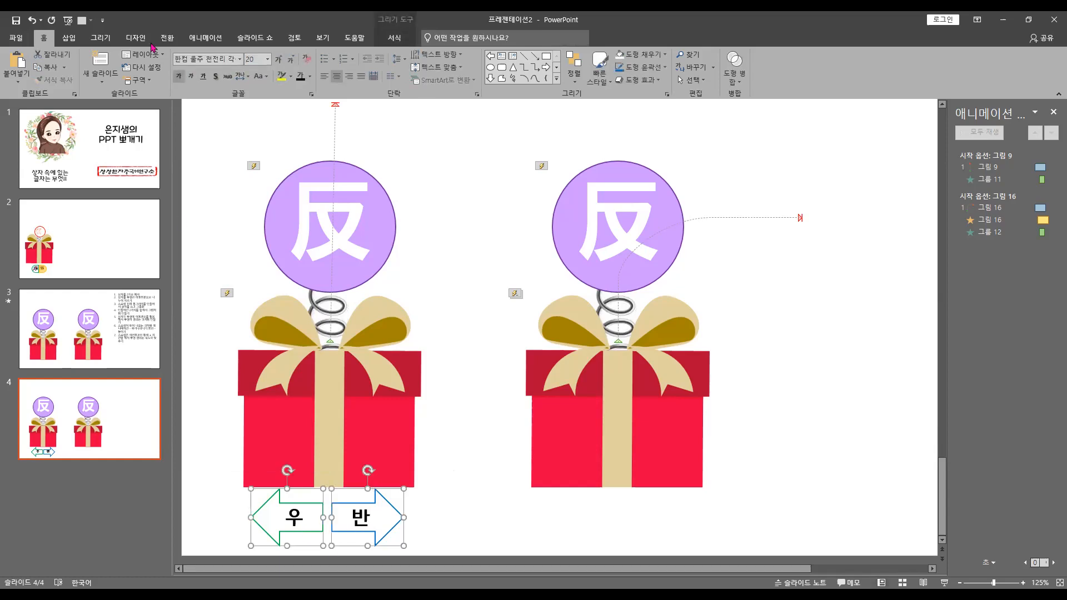
{"action": "left_click", "coordinate": [206, 38]}
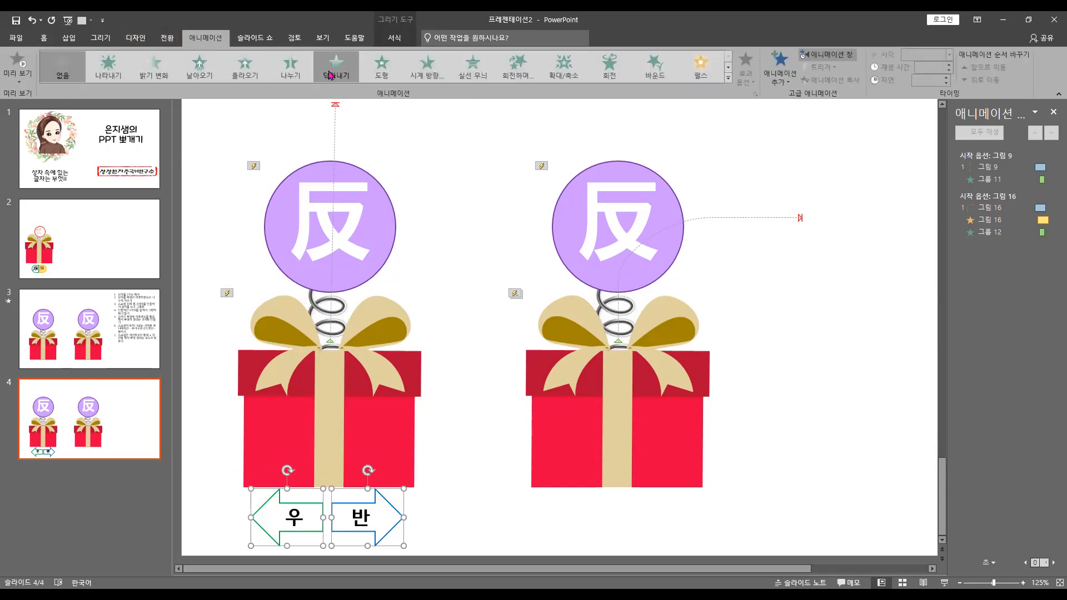
{"action": "left_click", "coordinate": [290, 70]}
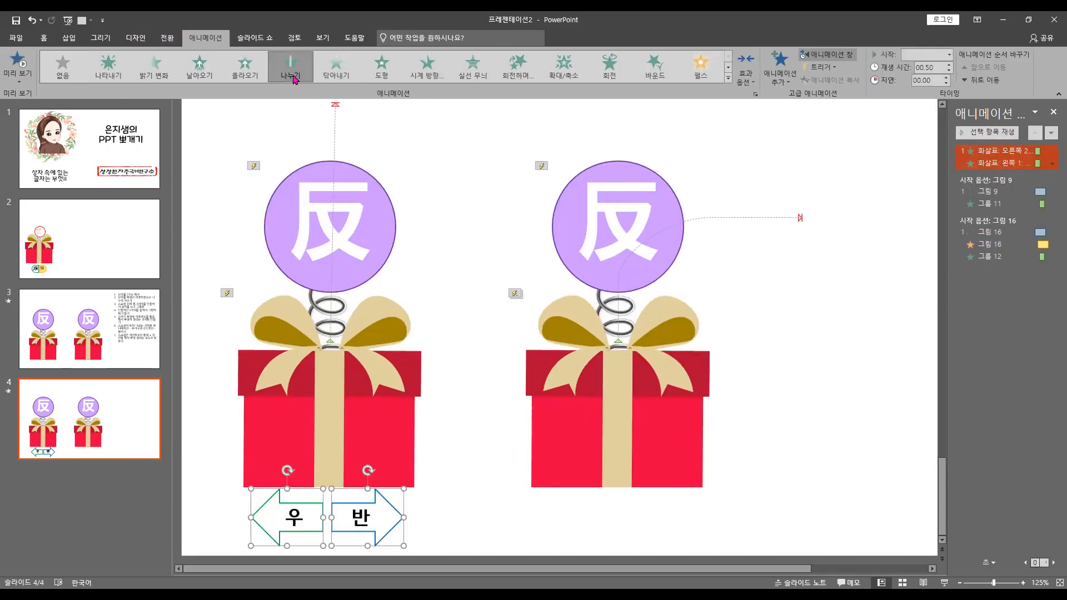
{"action": "left_click", "coordinate": [243, 72]}
{"action": "left_click", "coordinate": [302, 81]}
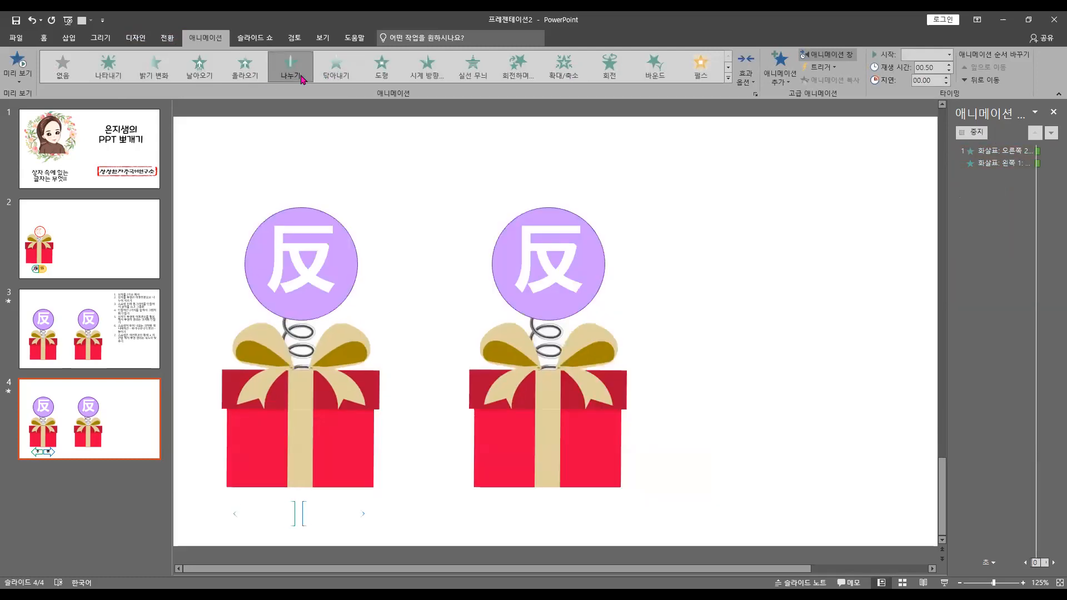
{"action": "left_click", "coordinate": [745, 72]}
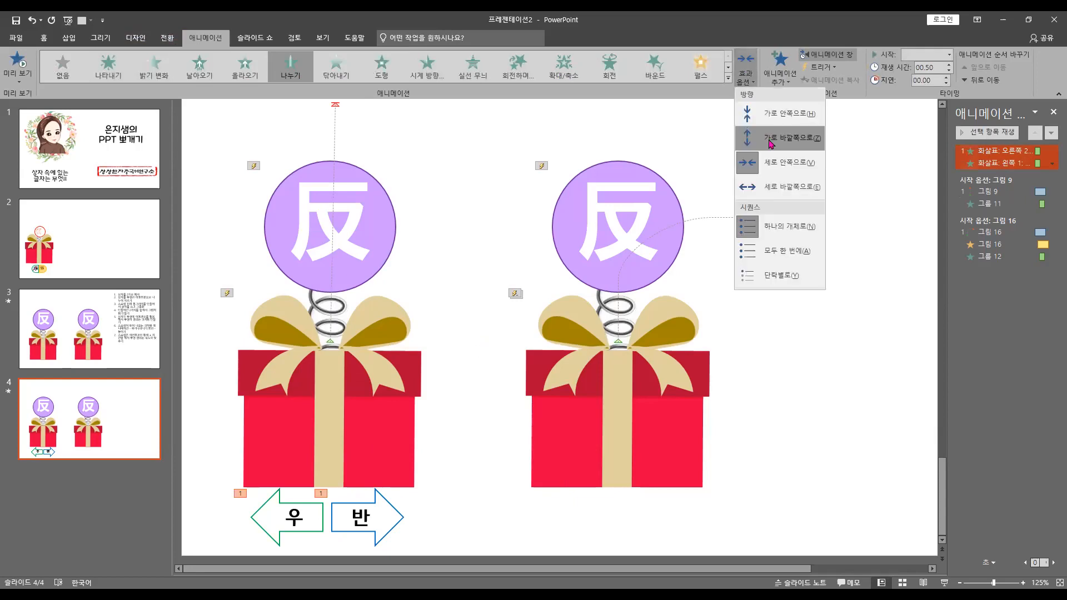
{"action": "left_click", "coordinate": [784, 189]}
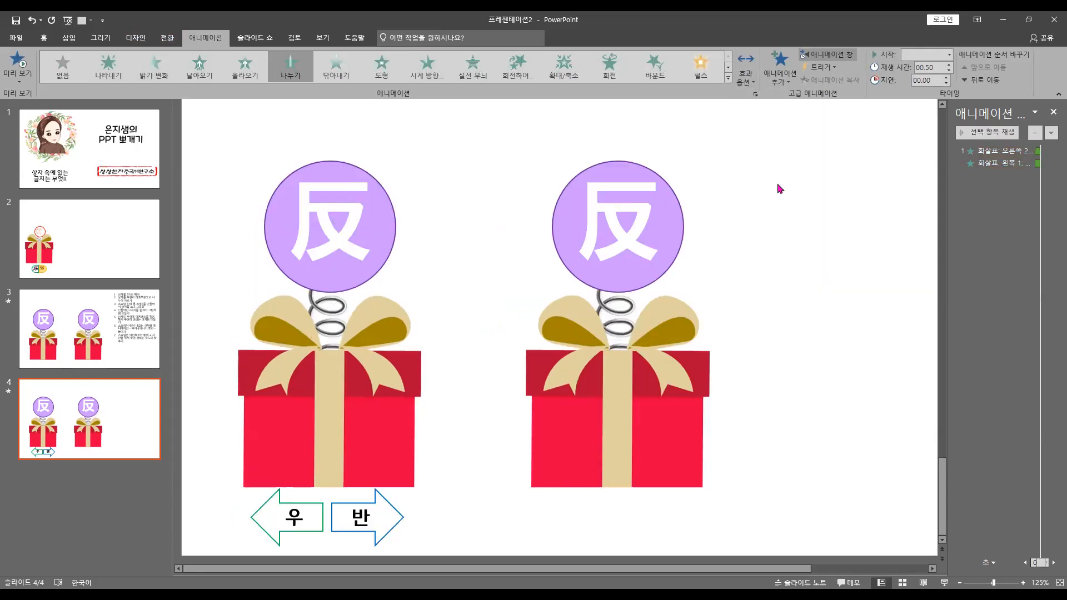
Move both arrow animations into the first gift box lid's trigger sequence (그림 9), after the 그룹 11 animation
{"action": "left_click", "coordinate": [992, 151]}
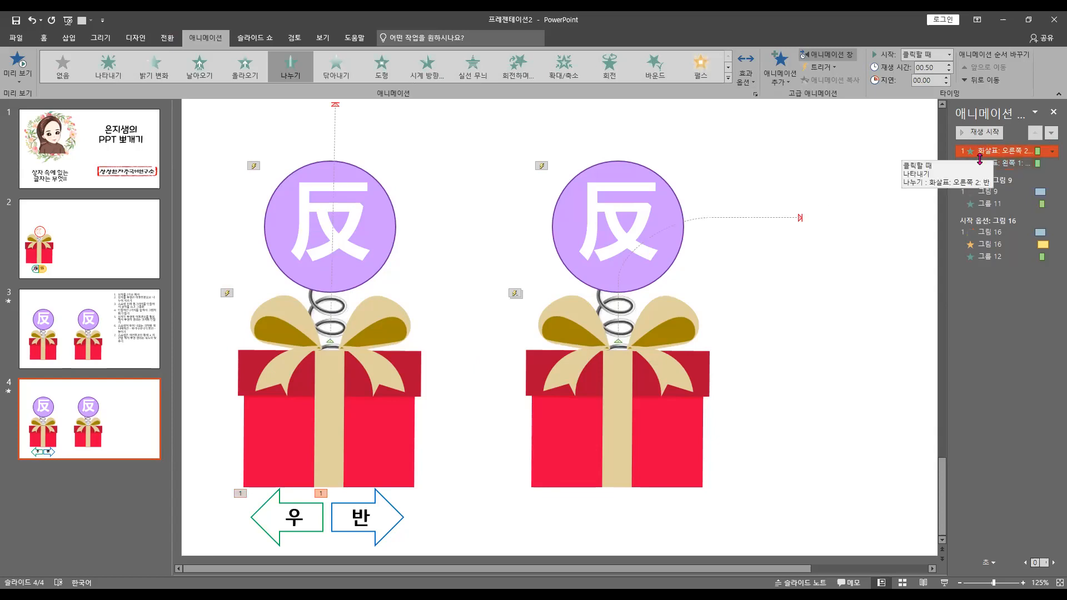
{"action": "left_click", "coordinate": [980, 163], "text": "shift"}
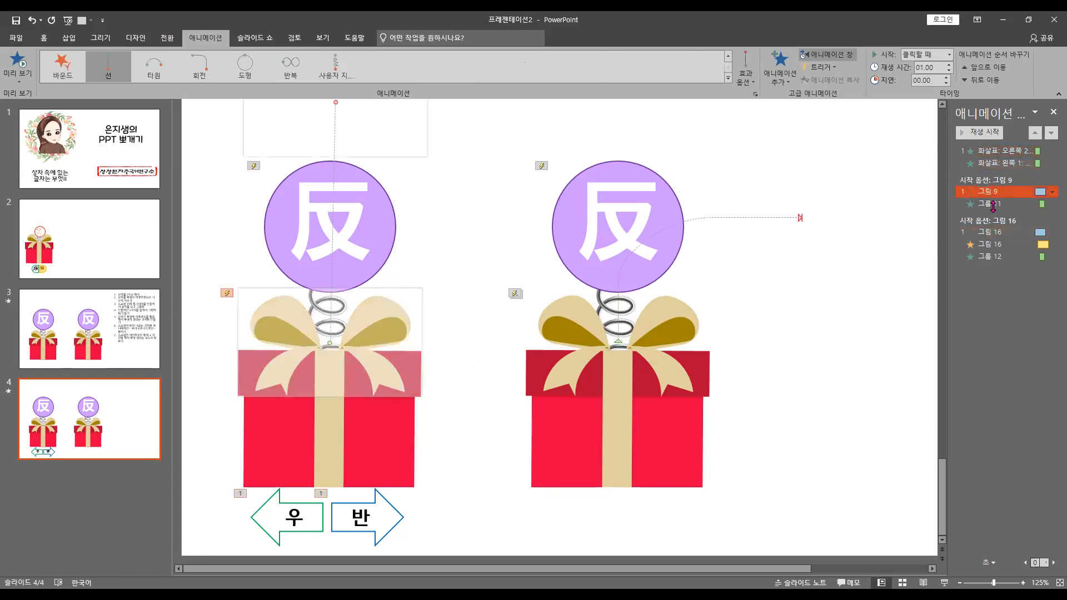
{"action": "left_click", "coordinate": [990, 163], "text": "shift"}
{"action": "left_click_drag", "start_coordinate": [990, 163], "coordinate": [994, 216]}
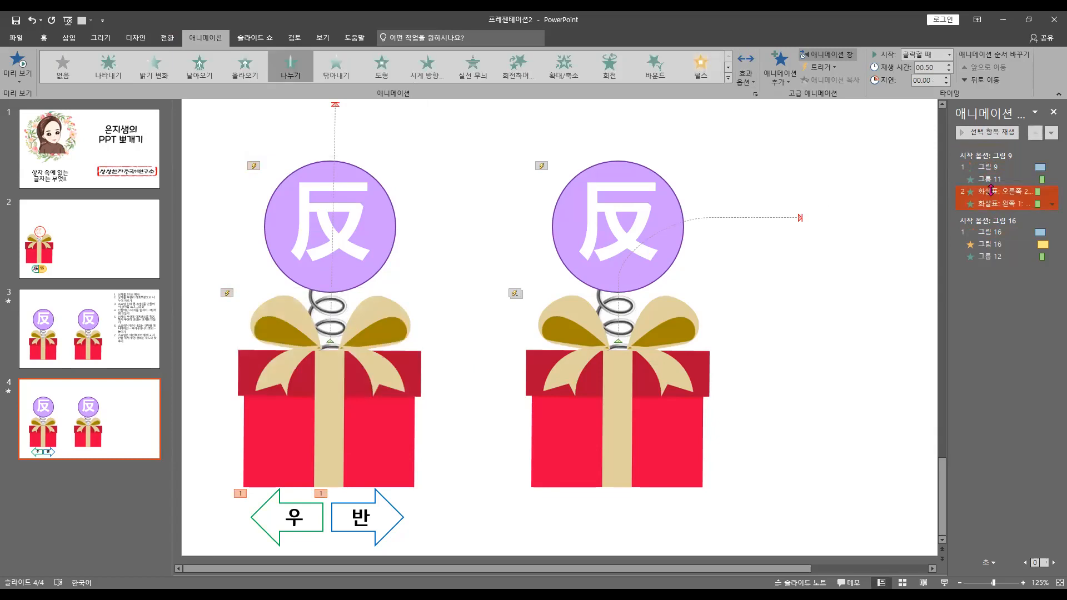
{"action": "left_click", "coordinate": [995, 203]}
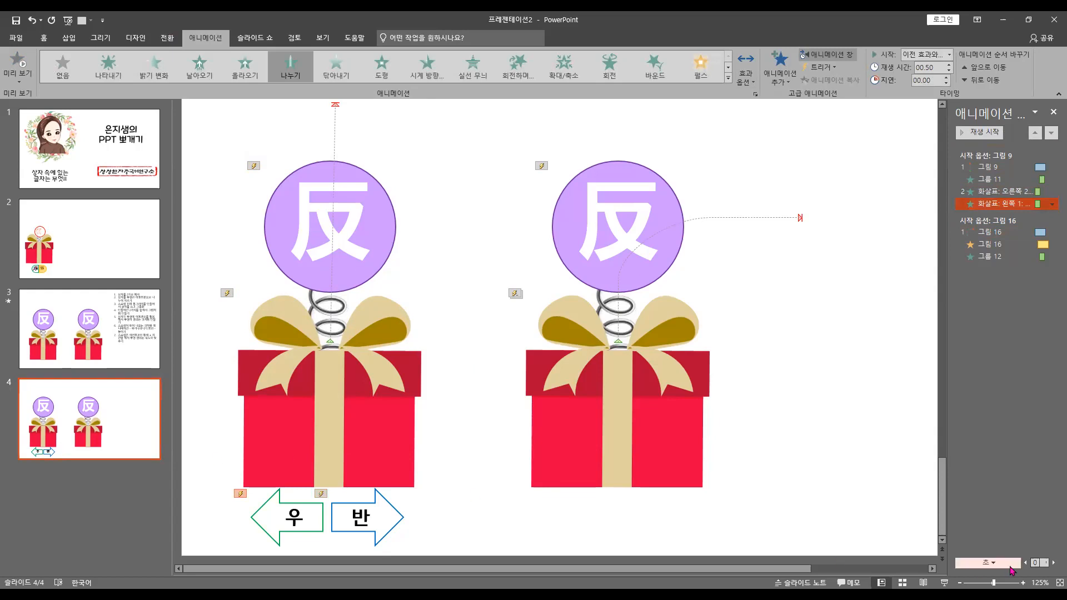
Play slide 4 as a slide show, trigger the first box and its arrows by the lid, and return to editing
{"action": "left_click", "coordinate": [945, 583]}
{"action": "left_click", "coordinate": [228, 393]}
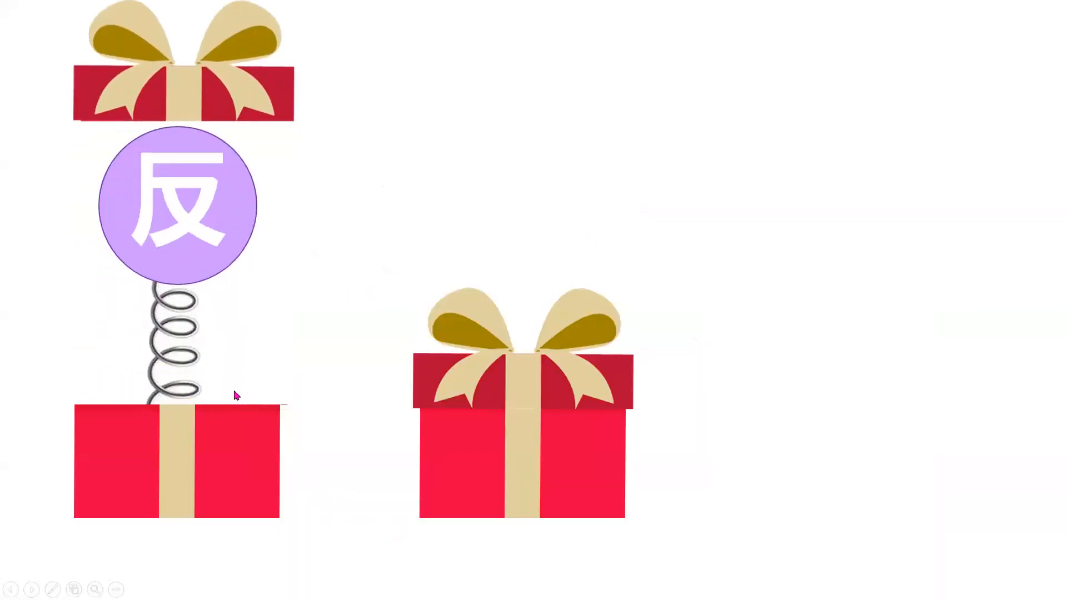
{"action": "left_click", "coordinate": [235, 104]}
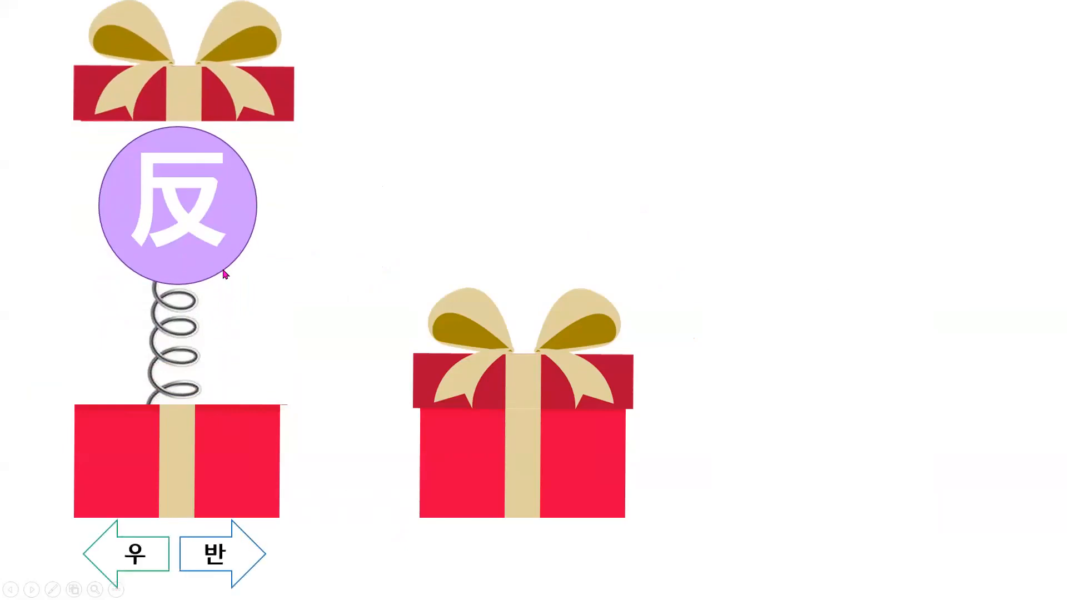
{"action": "key", "text": "Escape"}
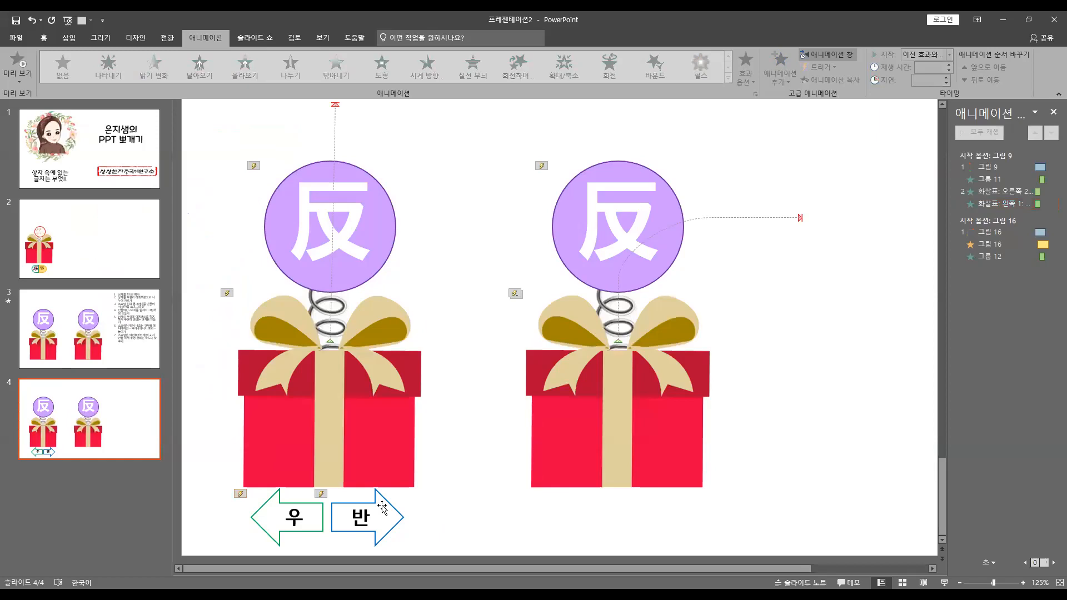
Duplicate the right-pointing arrow, place the copy above and between the two character circles, and delete its label
{"action": "left_click", "coordinate": [68, 37]}
{"action": "left_click", "coordinate": [398, 520]}
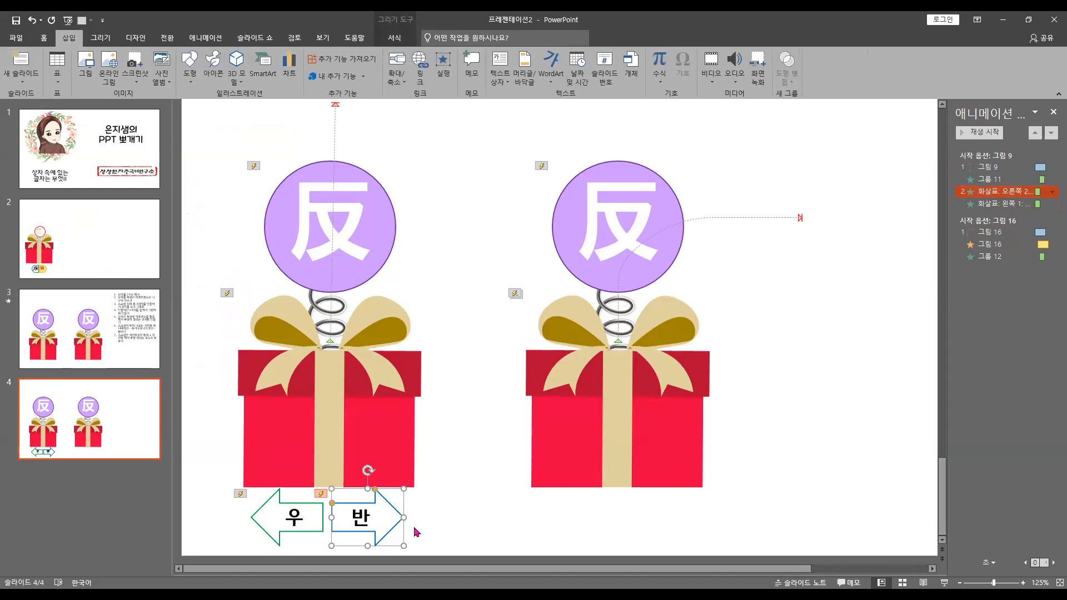
{"action": "key", "text": "ctrl+d"}
{"action": "left_click_drag", "start_coordinate": [398, 487], "coordinate": [465, 124]}
{"action": "double_click", "coordinate": [429, 160]}
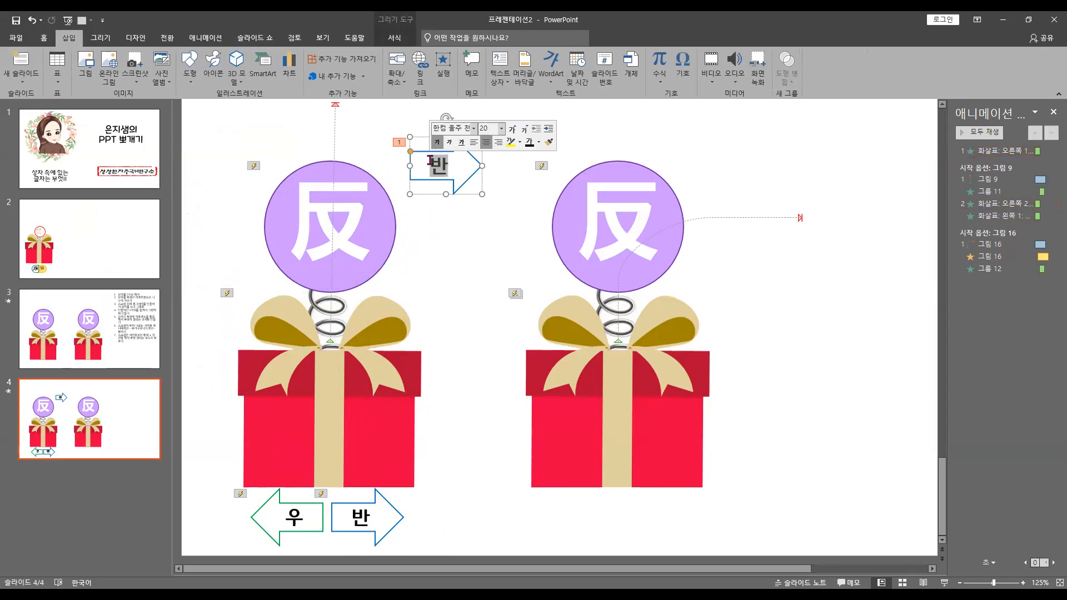
{"action": "key", "text": "BackSpace"}
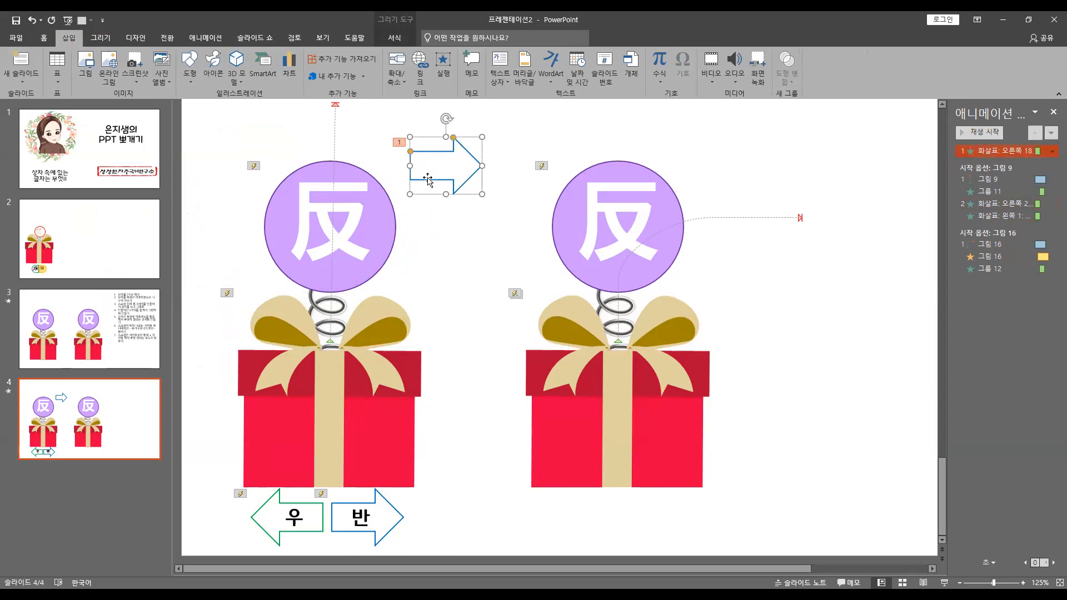
Fill the duplicated unlabelled right-pointing arrow with the standard light blue and remove its outline
{"action": "left_click", "coordinate": [393, 38]}
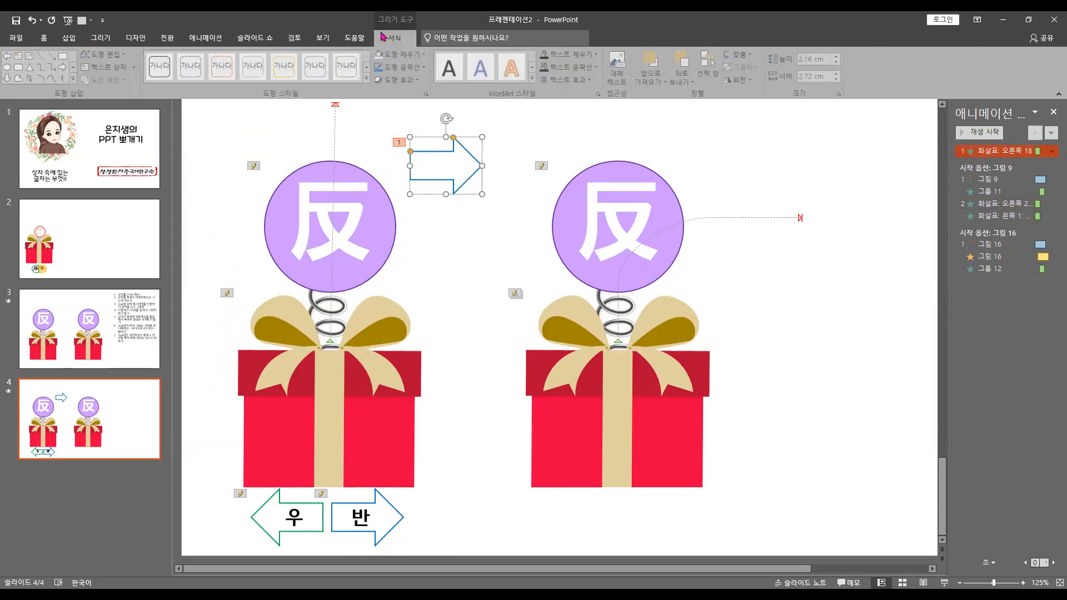
{"action": "left_click", "coordinate": [401, 54]}
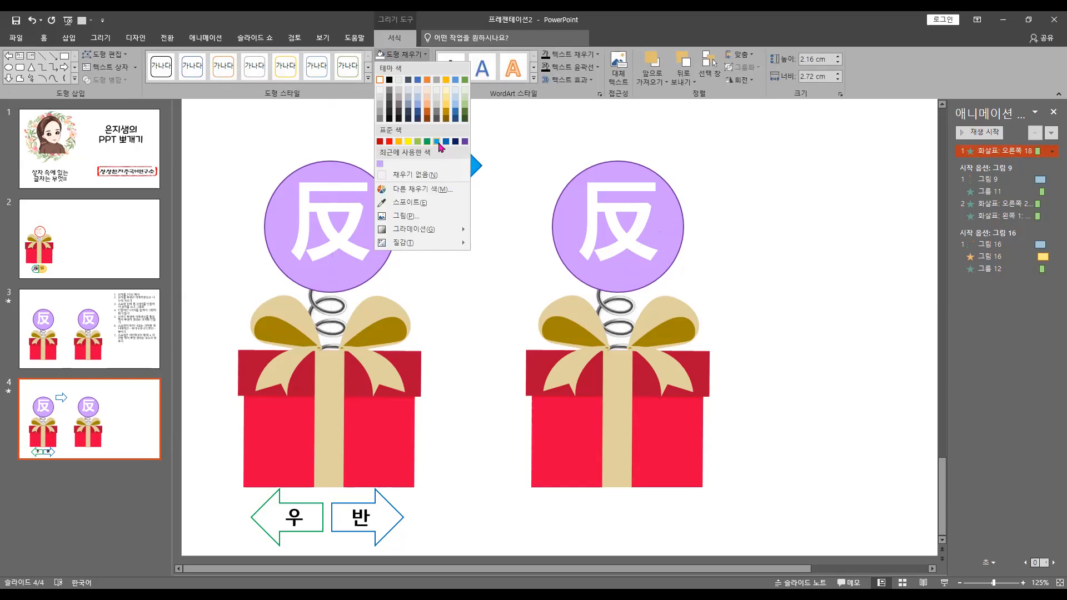
{"action": "left_click", "coordinate": [437, 141]}
{"action": "left_click", "coordinate": [402, 67]}
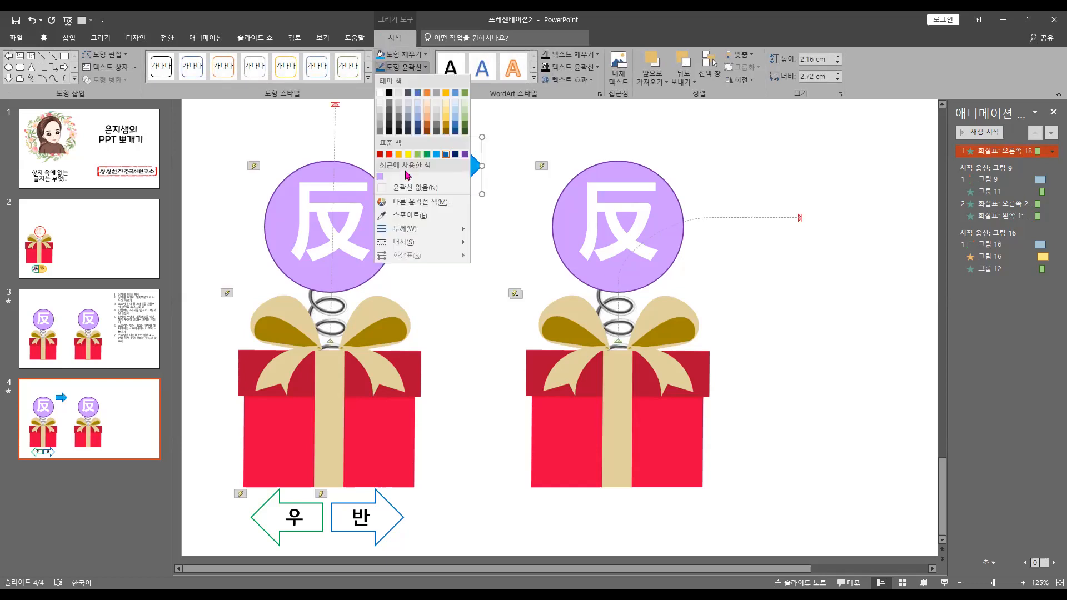
{"action": "left_click", "coordinate": [393, 188]}
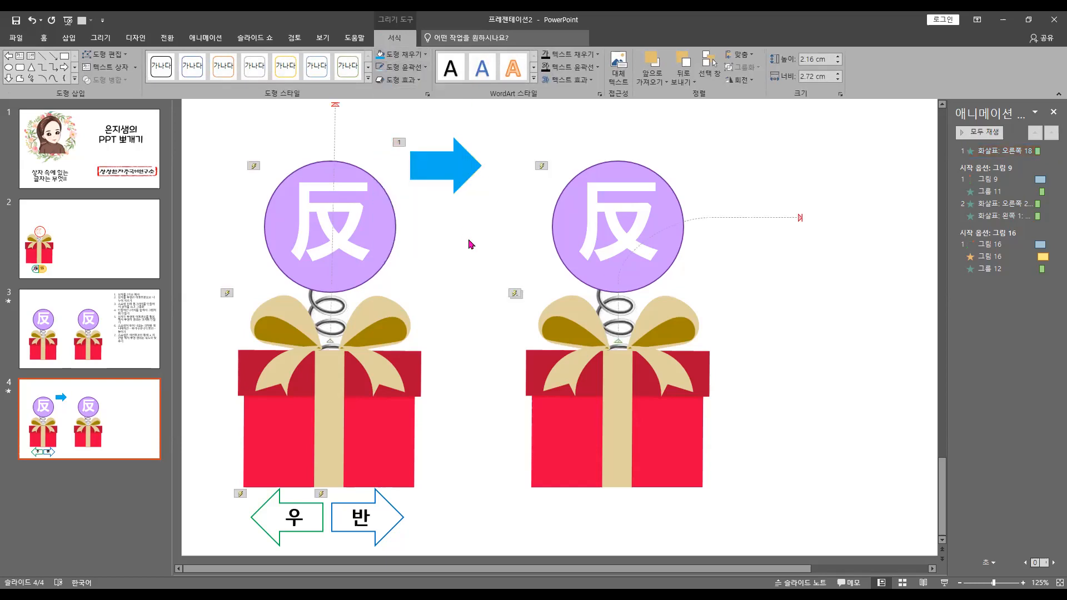
Set the blue arrow's fill transparency to 50% and place it exactly over the 반 arrow below the first box
{"action": "right_click", "coordinate": [455, 173]}
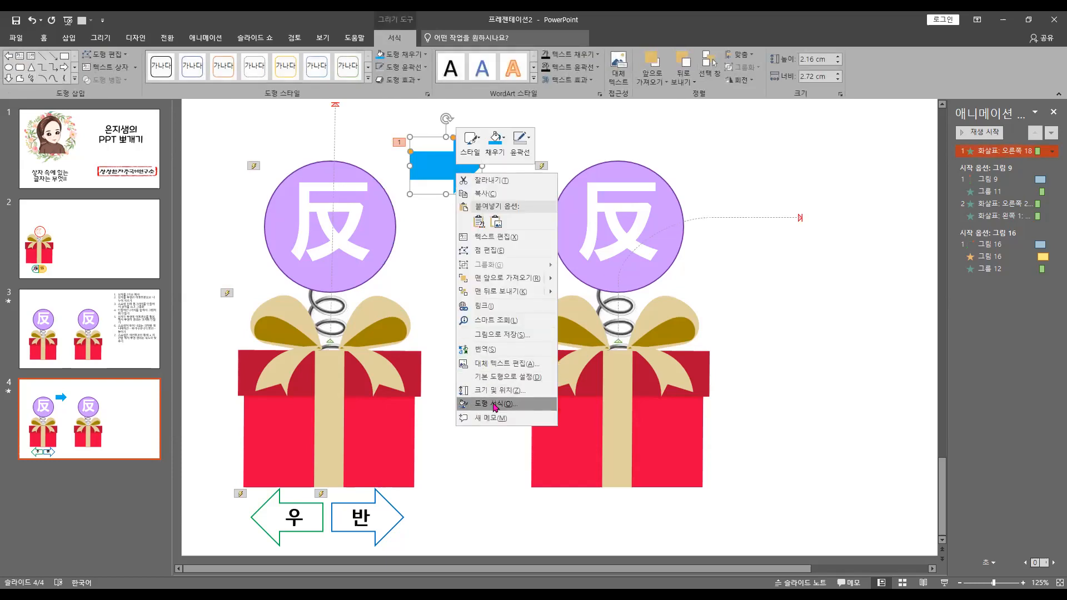
{"action": "left_click_drag", "start_coordinate": [441, 156], "coordinate": [439, 261]}
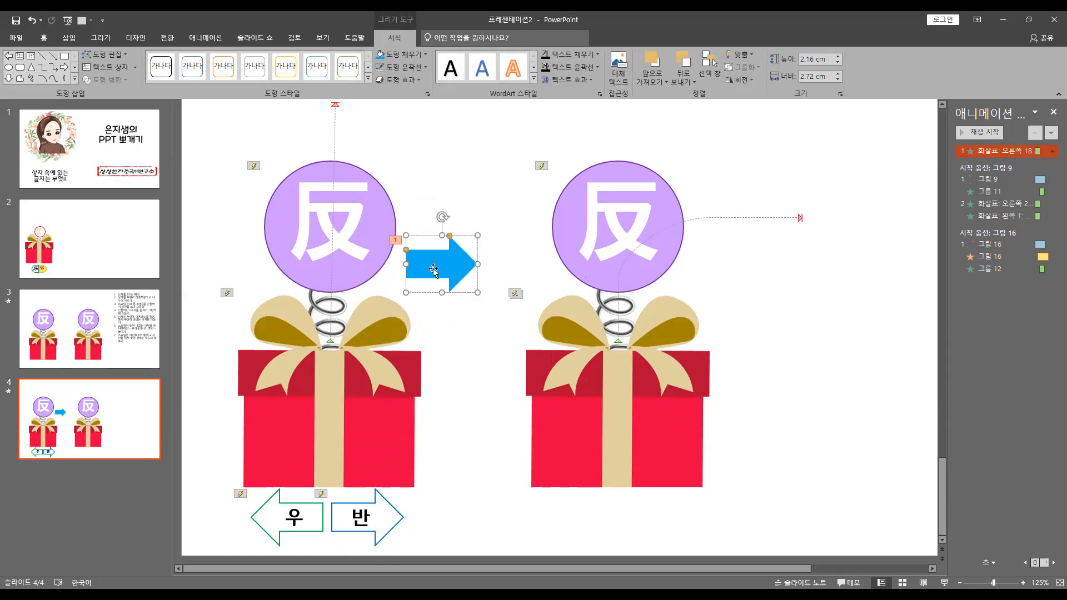
{"action": "right_click", "coordinate": [434, 268]}
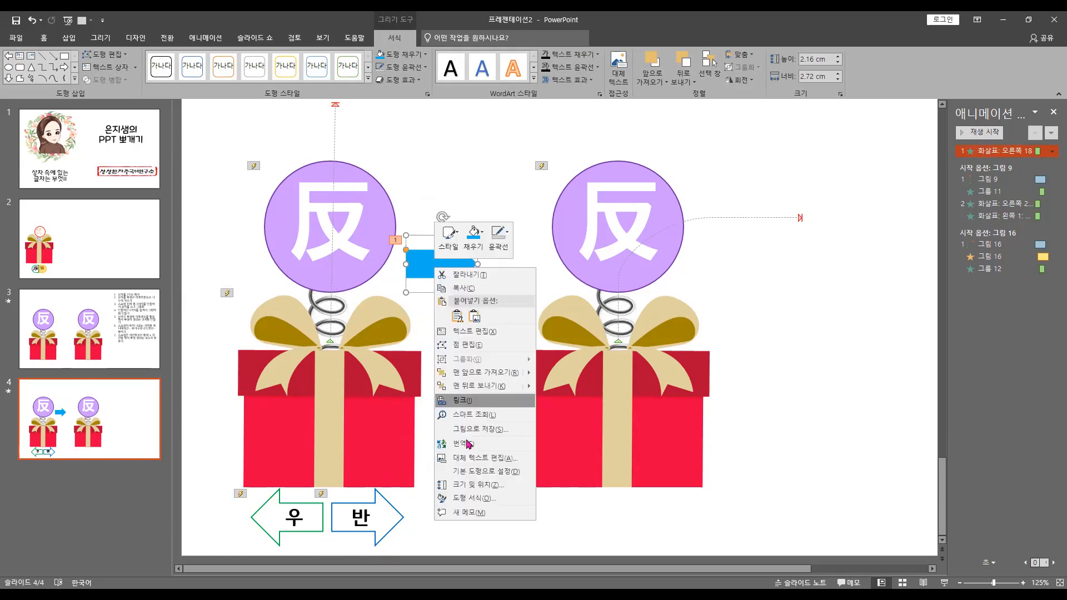
{"action": "left_click", "coordinate": [481, 498]}
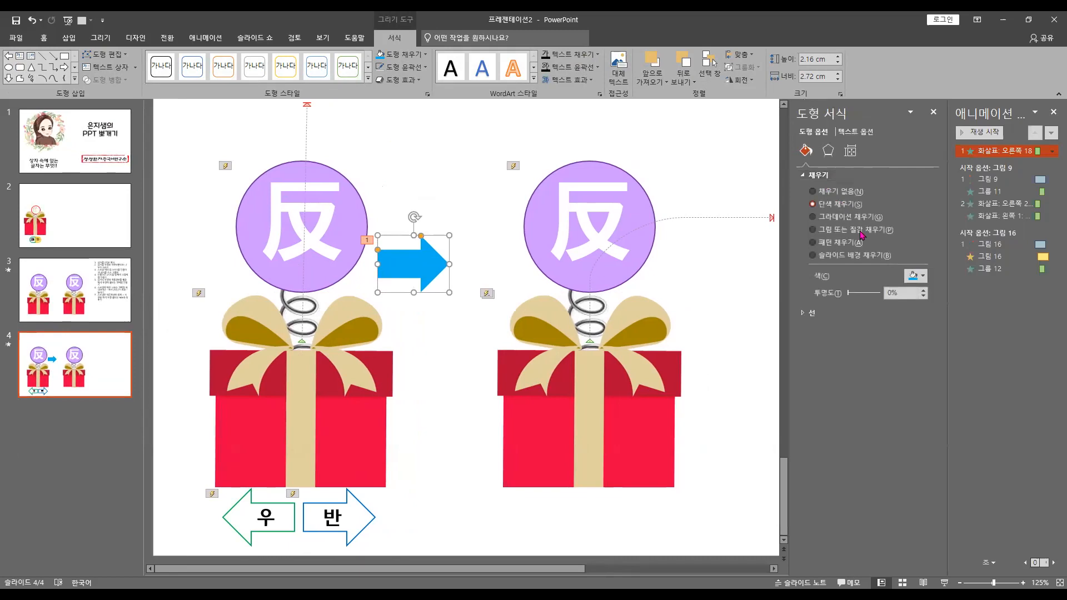
{"action": "left_click", "coordinate": [906, 295]}
{"action": "left_click_drag", "start_coordinate": [907, 295], "coordinate": [895, 285]}
{"action": "type", "text": "50"}
{"action": "key", "text": "Return"}
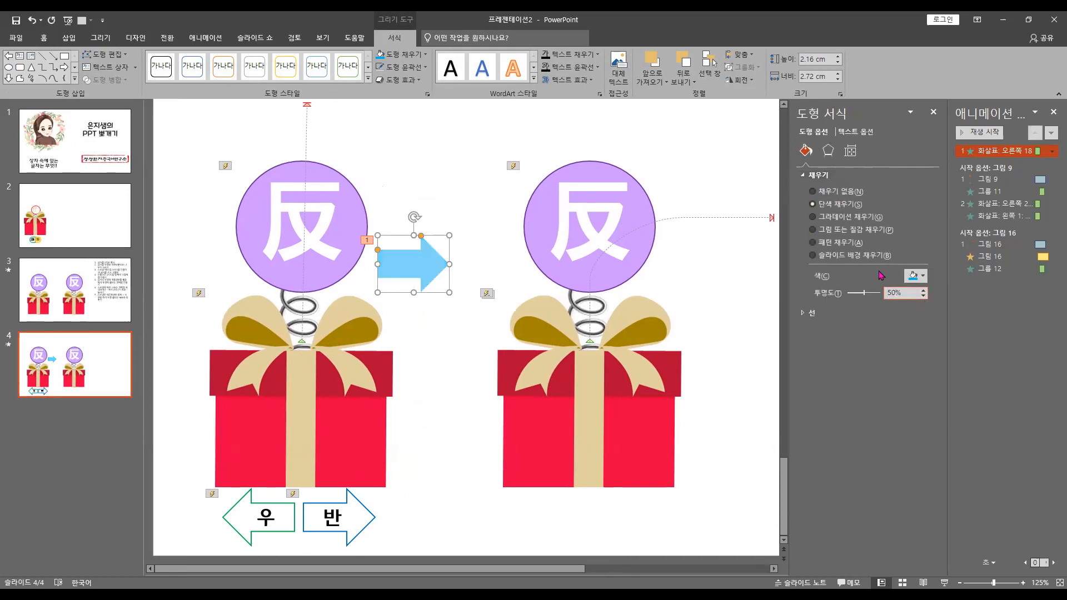
{"action": "left_click_drag", "start_coordinate": [434, 278], "coordinate": [361, 528]}
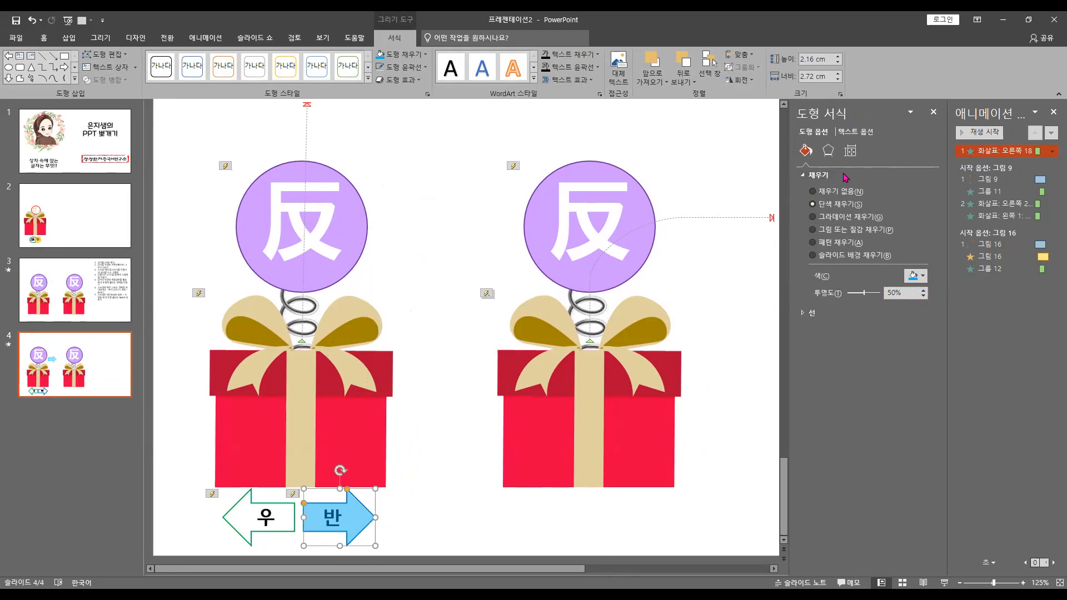
{"action": "left_click", "coordinate": [933, 112]}
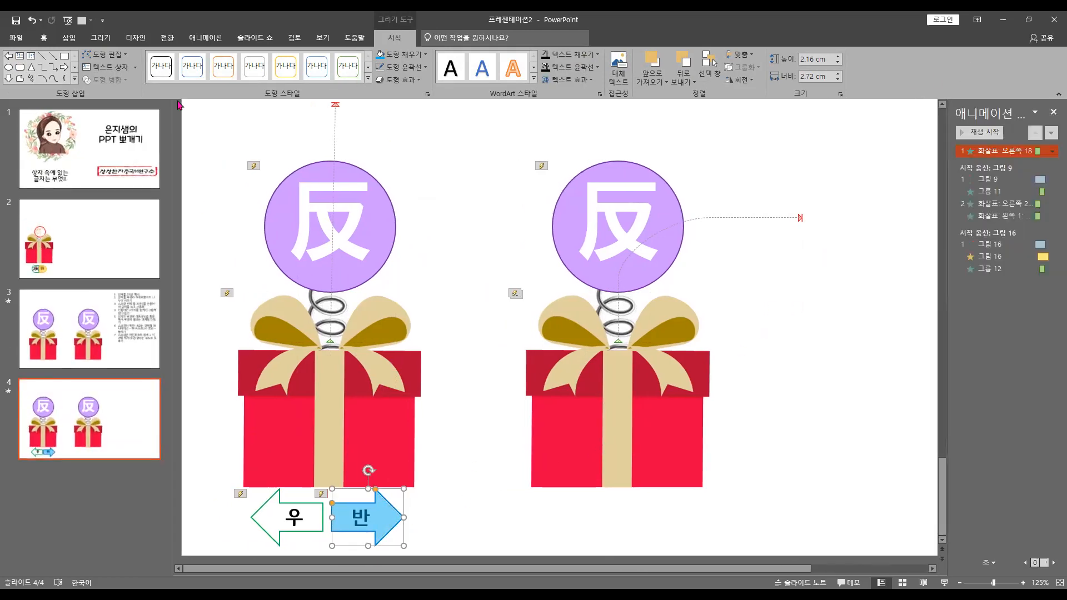
Apply the Wipe (닦아내기) entrance animation to the blue overlay arrow with the From Left direction (왼쪽에서)
{"action": "left_click", "coordinate": [220, 45]}
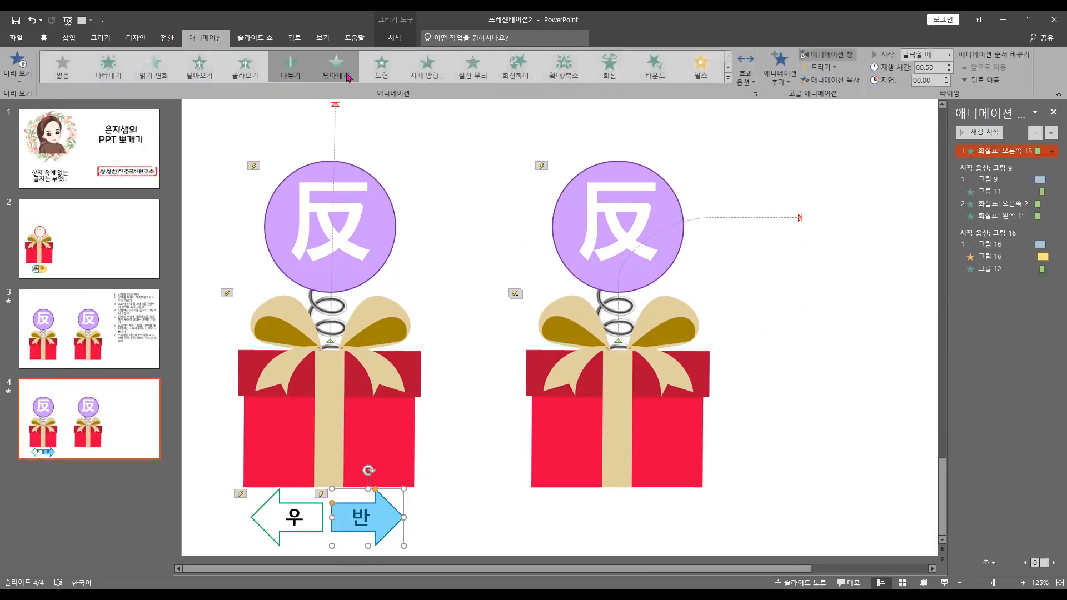
{"action": "left_click", "coordinate": [336, 67]}
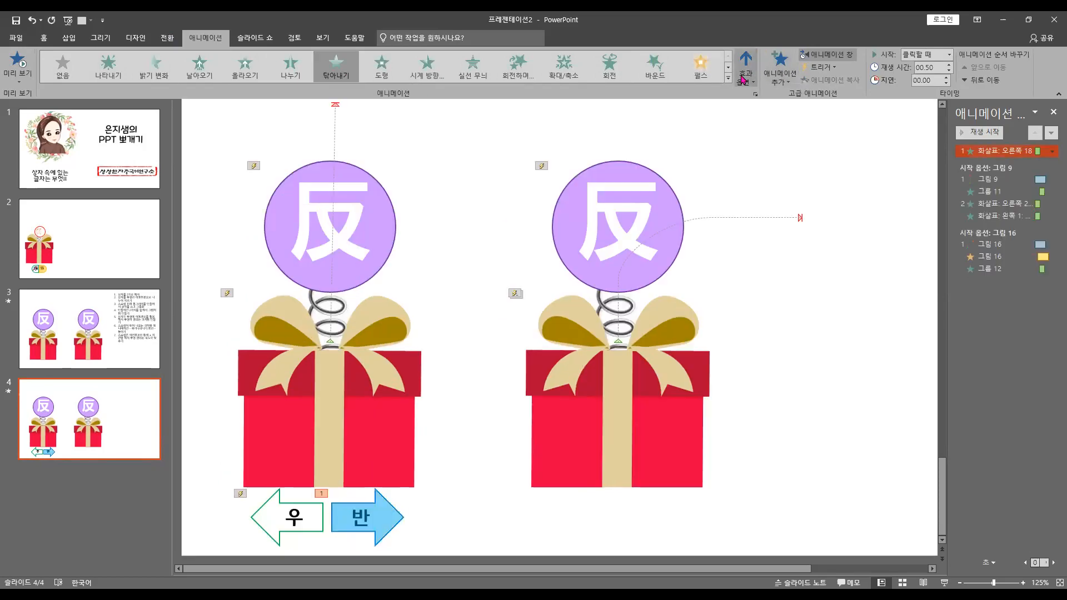
{"action": "left_click", "coordinate": [743, 79]}
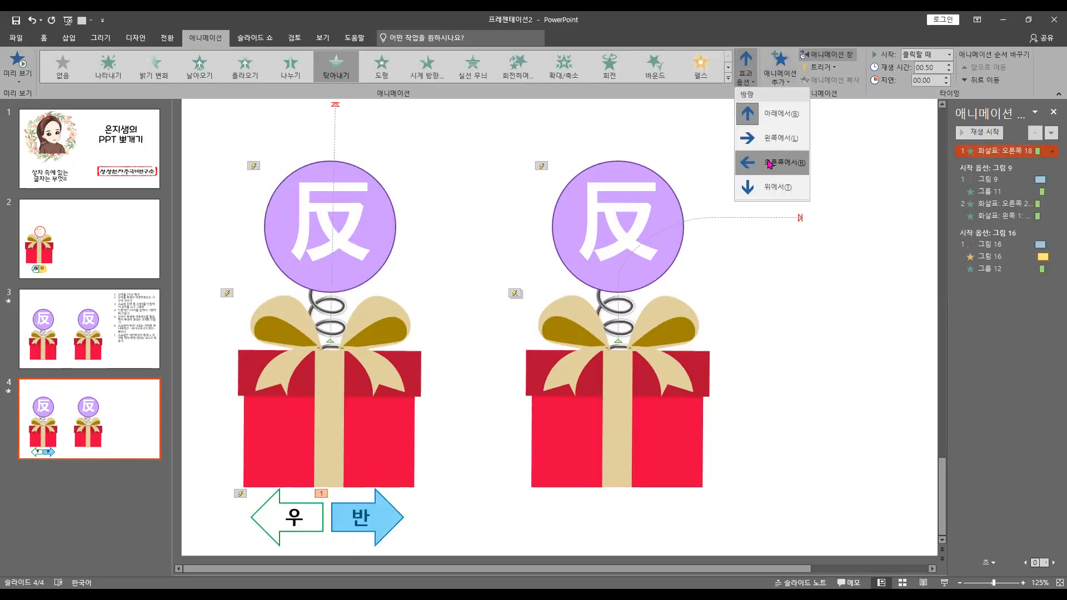
{"action": "left_click", "coordinate": [757, 144]}
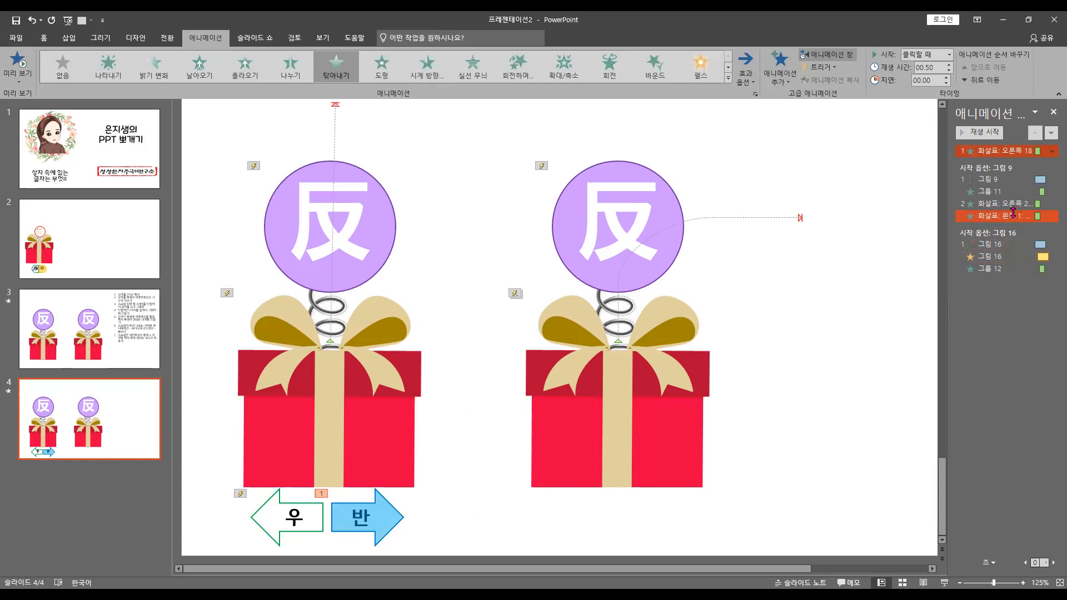
Set the overlay arrow's wipe animation to be triggered by clicking the 반 arrow (화살표: 오른쪽 2)
{"action": "left_click", "coordinate": [1012, 203]}
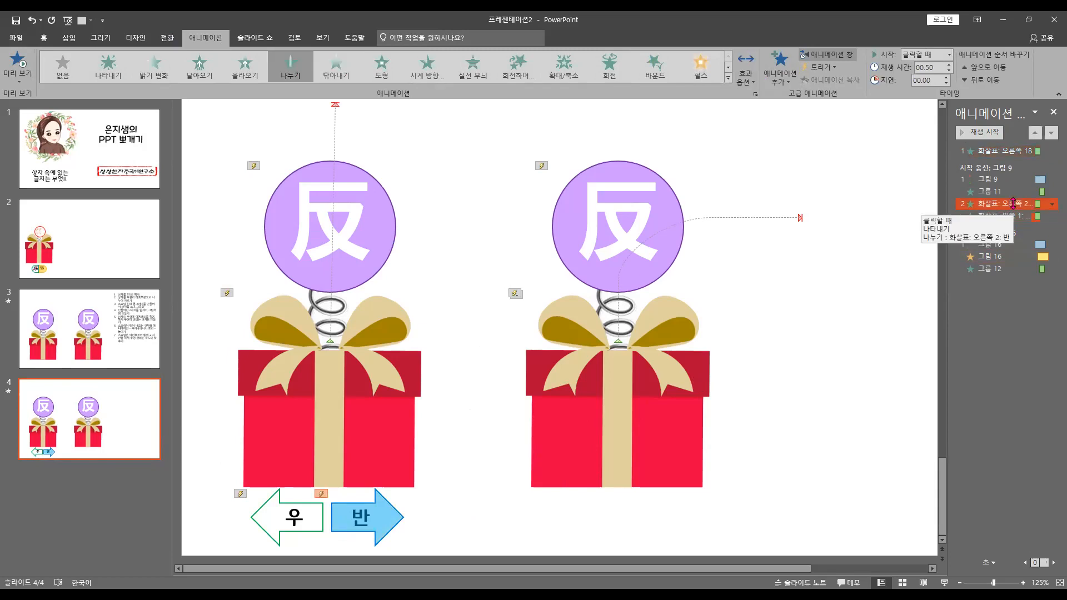
{"action": "left_click", "coordinate": [1018, 151]}
{"action": "left_click", "coordinate": [821, 67]}
{"action": "mouse_move", "coordinate": [834, 81]}
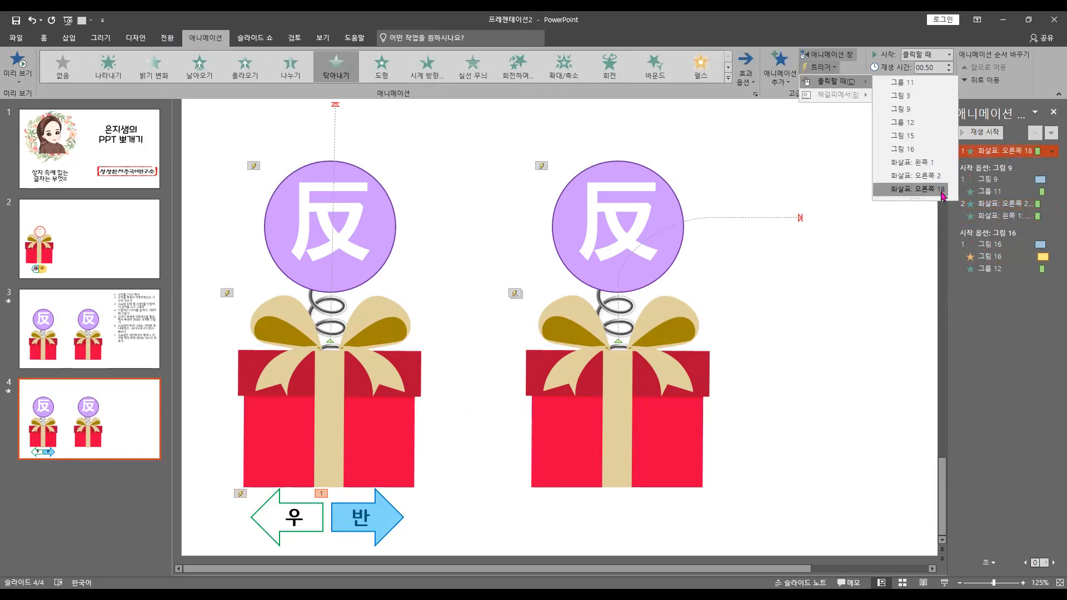
{"action": "left_click", "coordinate": [939, 177]}
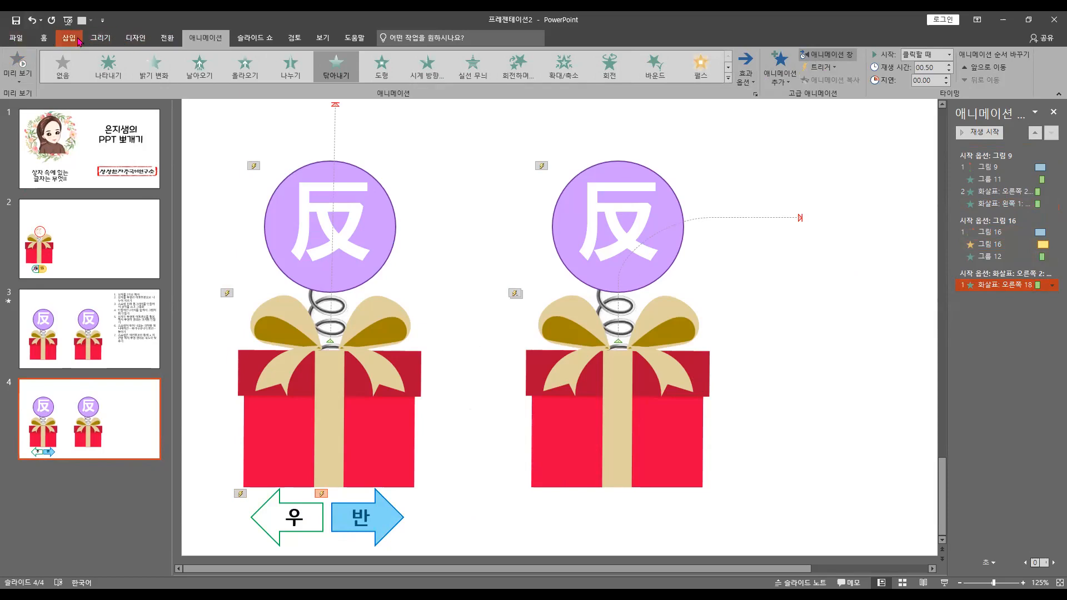
Insert a six-pointed star on the first gift box and label it 땡
{"action": "left_click", "coordinate": [69, 38]}
{"action": "left_click", "coordinate": [189, 62]}
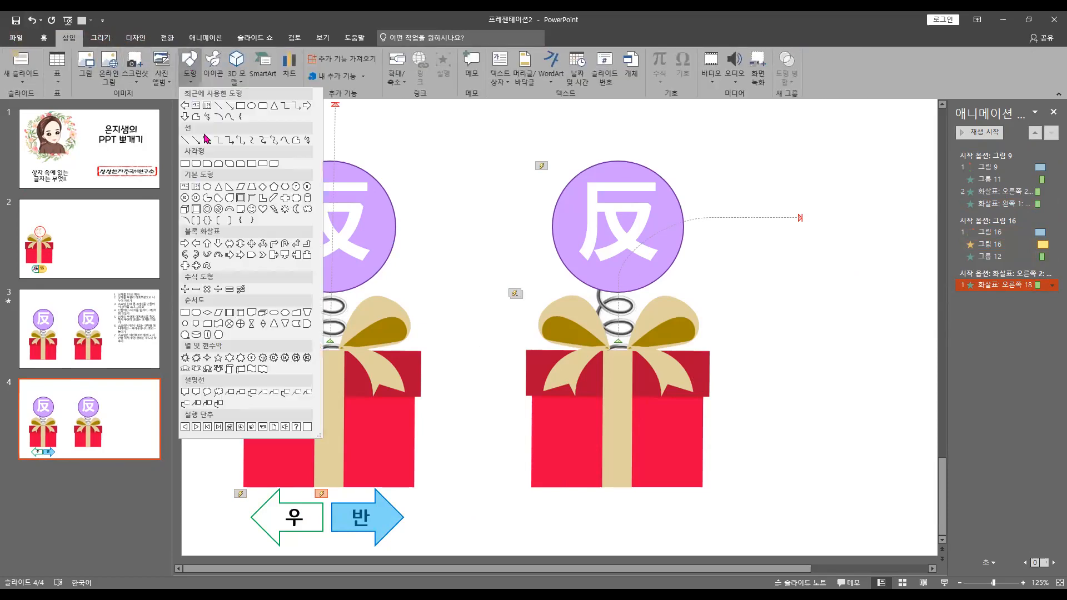
{"action": "left_click", "coordinate": [230, 359]}
{"action": "left_click", "coordinate": [231, 360]}
{"action": "type", "text": "꽝"}
{"action": "double_click", "coordinate": [266, 394]}
{"action": "type", "text": "땡"}
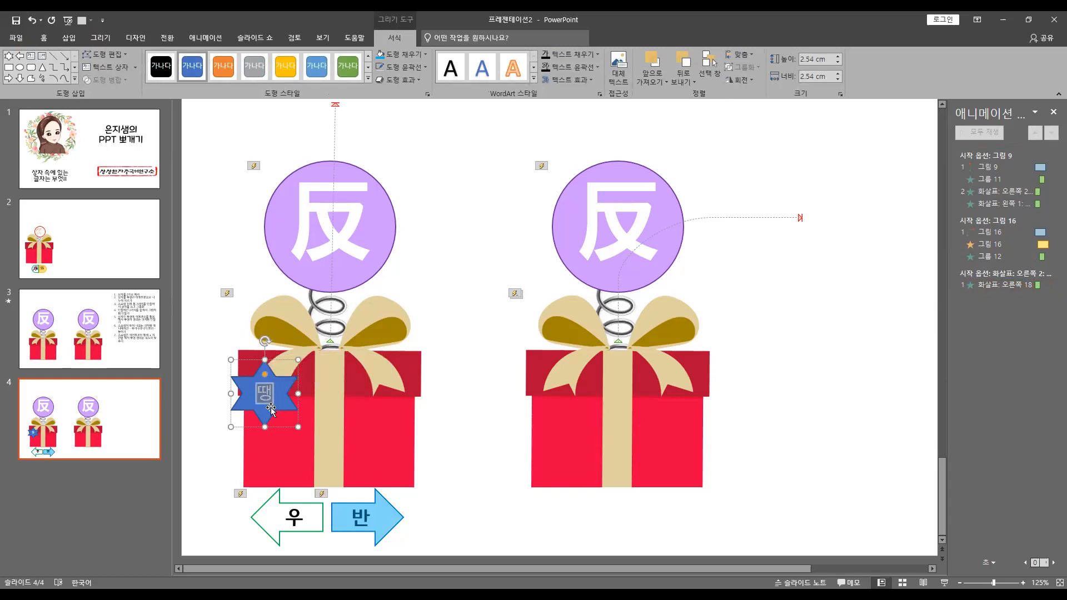
Fill the star with standard yellow and make its text black
{"action": "left_click", "coordinate": [400, 54]}
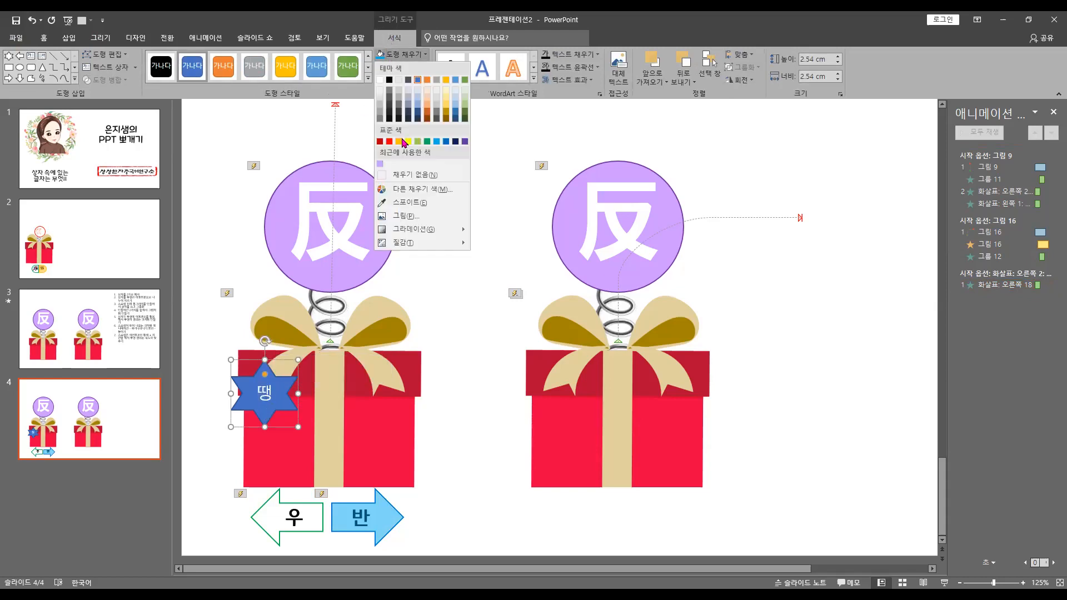
{"action": "left_click", "coordinate": [407, 142]}
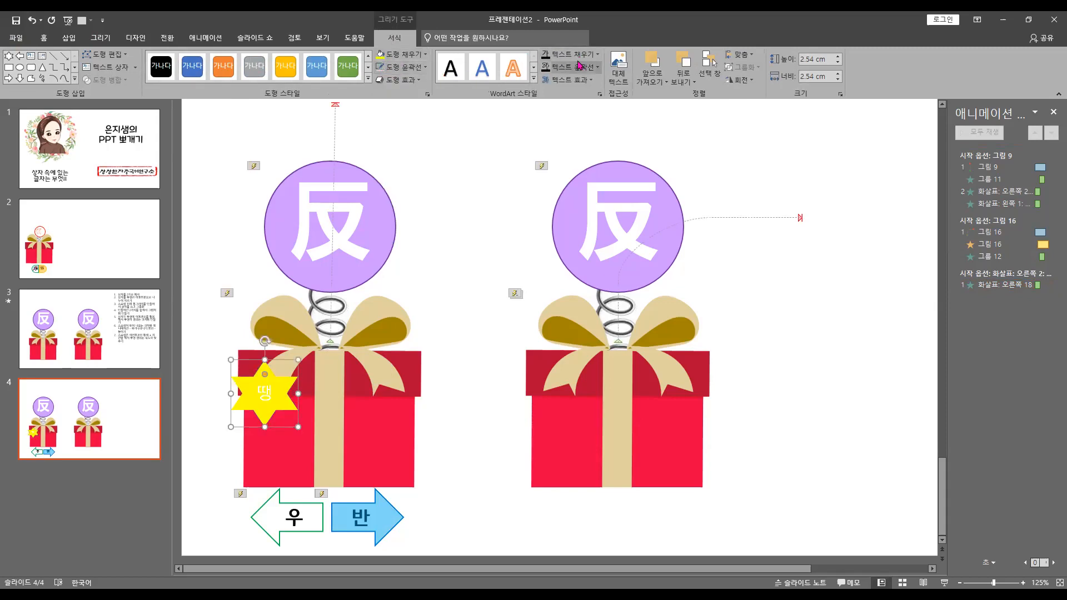
{"action": "left_click", "coordinate": [550, 57]}
{"action": "left_click", "coordinate": [555, 80]}
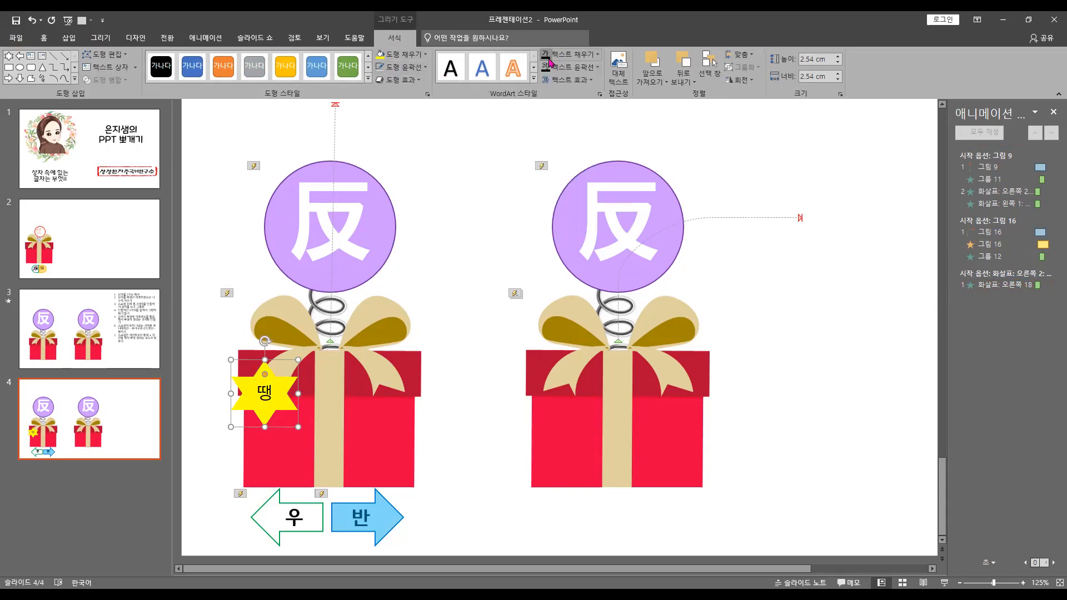
Set the star's text to the 210 동화책 R font at size 28
{"action": "left_click", "coordinate": [43, 37]}
{"action": "left_click", "coordinate": [241, 58]}
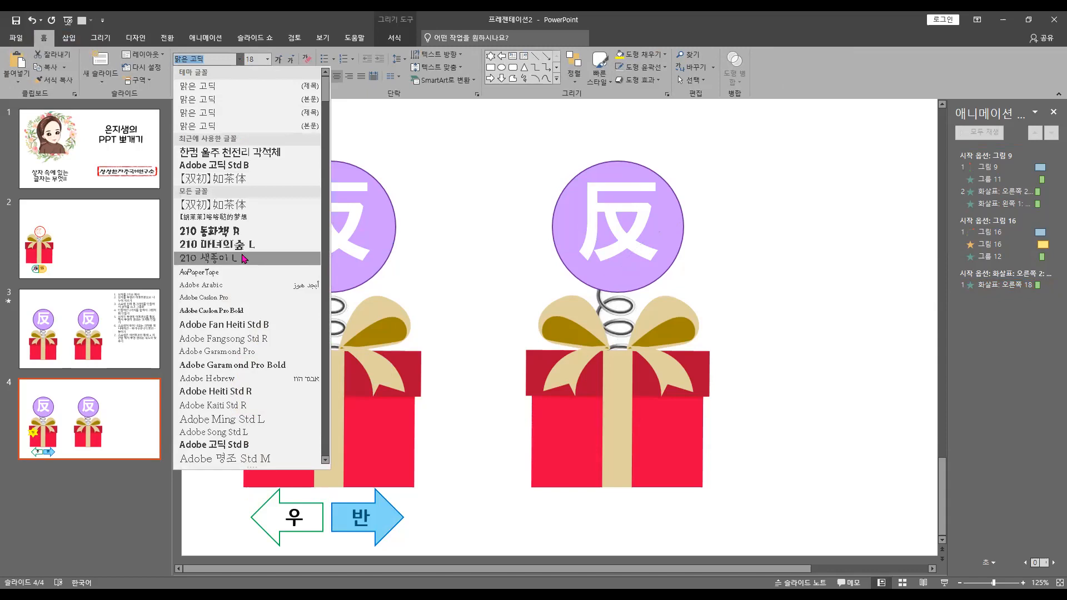
{"action": "left_click", "coordinate": [245, 231]}
{"action": "left_click", "coordinate": [278, 59]}
{"action": "left_click", "coordinate": [278, 59]}
{"action": "left_click", "coordinate": [278, 59]}
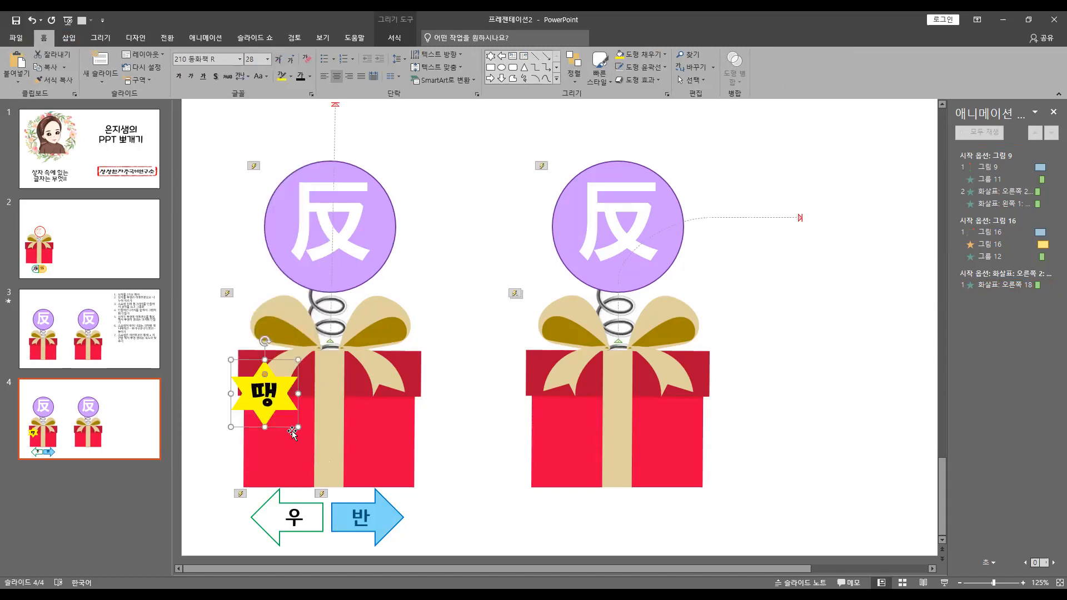
Place the 땡 star over the 우 arrow and apply the Zoom (확대/축소) entrance animation to it
{"action": "left_click_drag", "start_coordinate": [280, 409], "coordinate": [301, 530]}
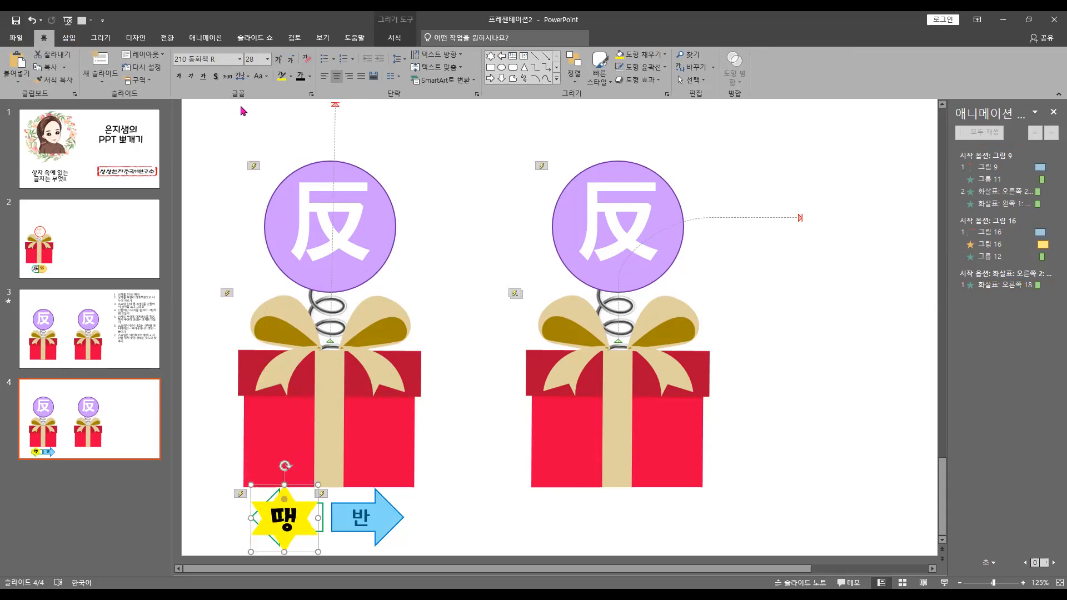
{"action": "left_click", "coordinate": [205, 39]}
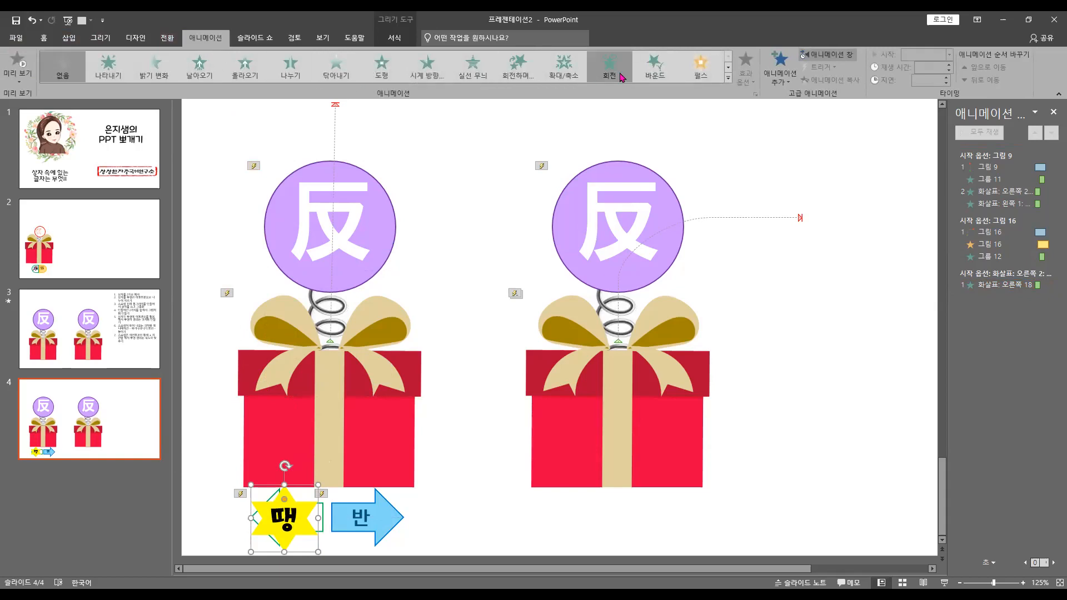
{"action": "left_click", "coordinate": [565, 76]}
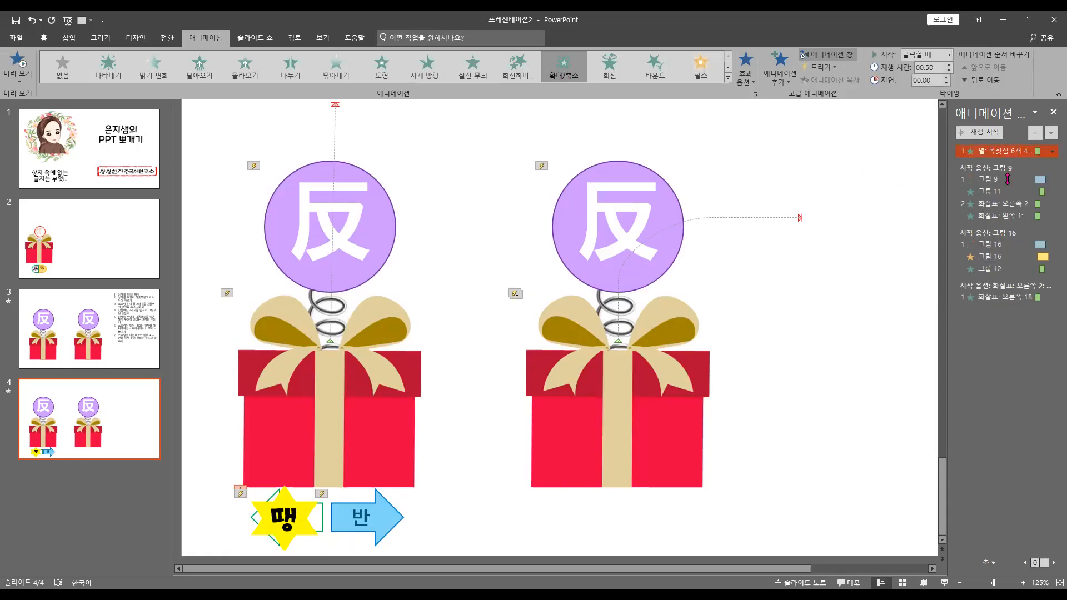
Set the star's zoom animation to be triggered by clicking the 우 arrow (화살표: 왼쪽 1)
{"action": "left_click", "coordinate": [1014, 217]}
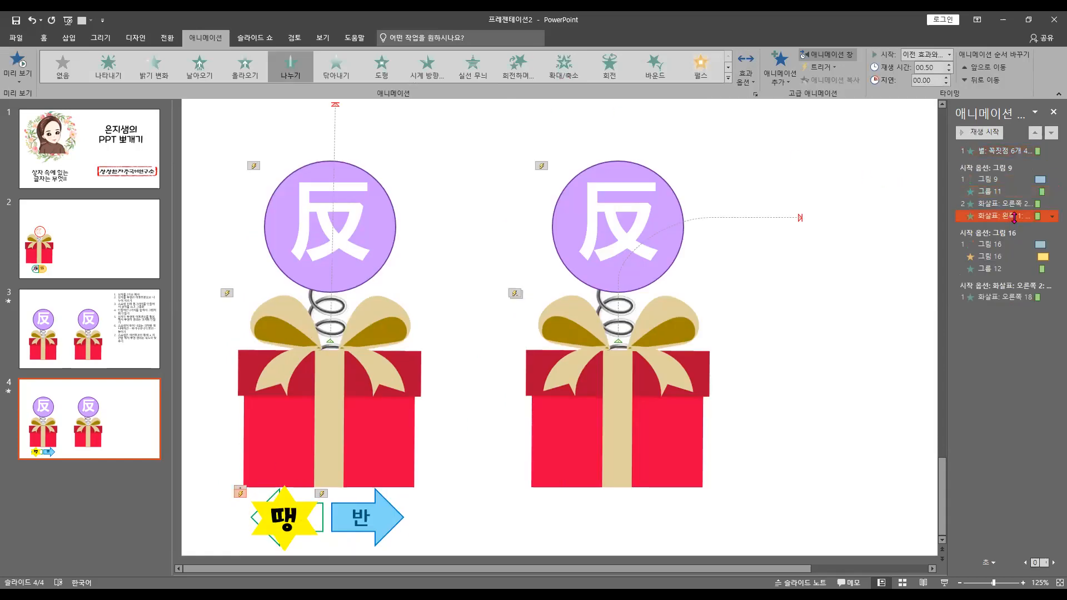
{"action": "left_click", "coordinate": [1013, 151]}
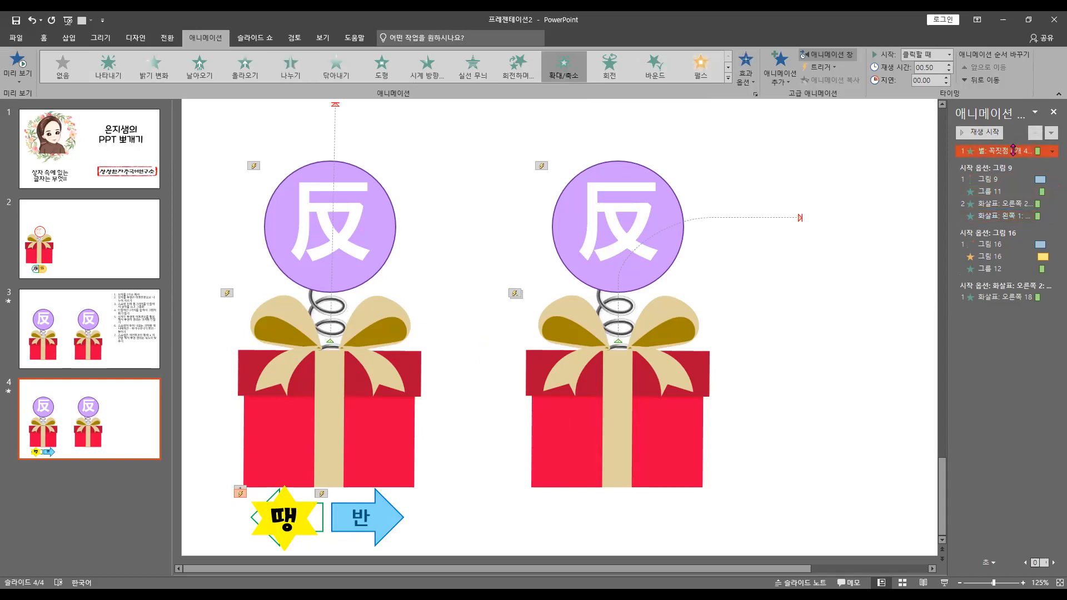
{"action": "left_click", "coordinate": [815, 71]}
{"action": "mouse_move", "coordinate": [833, 81]}
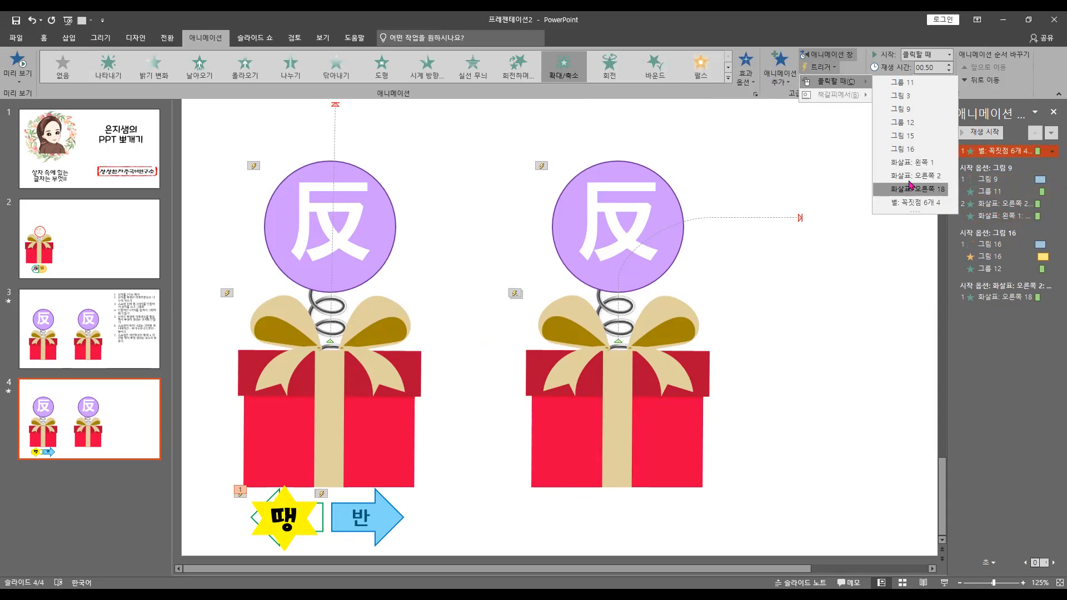
{"action": "left_click", "coordinate": [917, 162]}
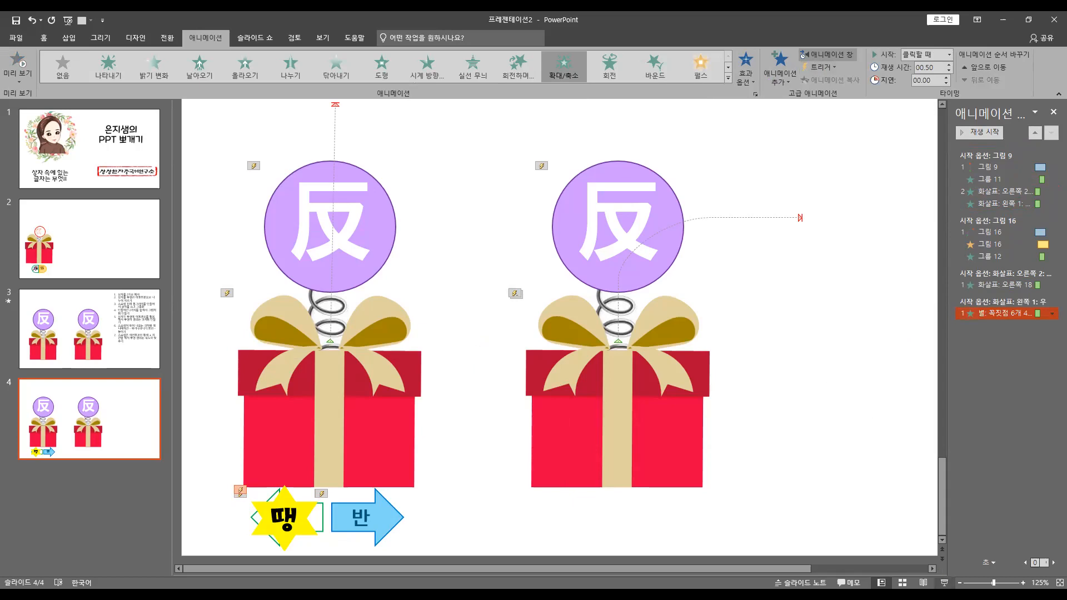
Play the slide show from the current slide and test the first box lid and the 우 and 반 arrow triggers
{"action": "left_click", "coordinate": [944, 583]}
{"action": "left_click", "coordinate": [257, 392]}
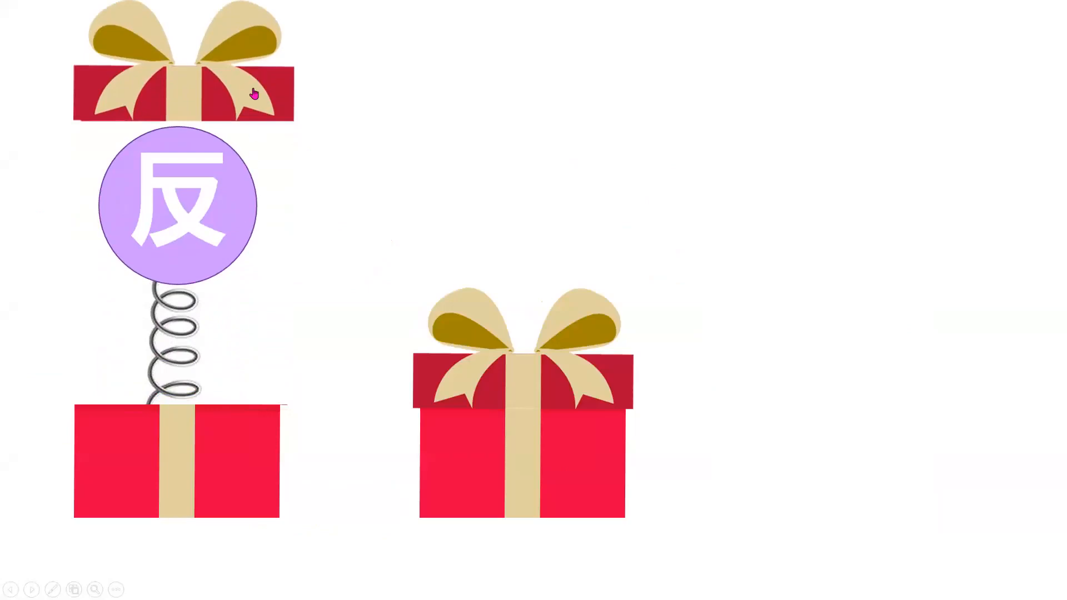
{"action": "left_click", "coordinate": [254, 93]}
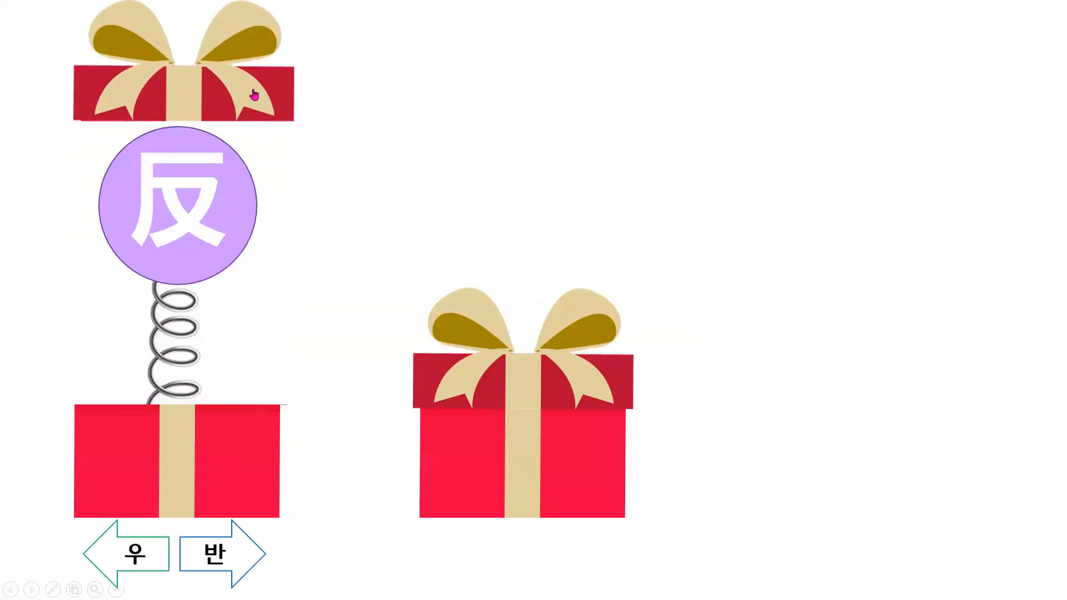
{"action": "left_click", "coordinate": [133, 559]}
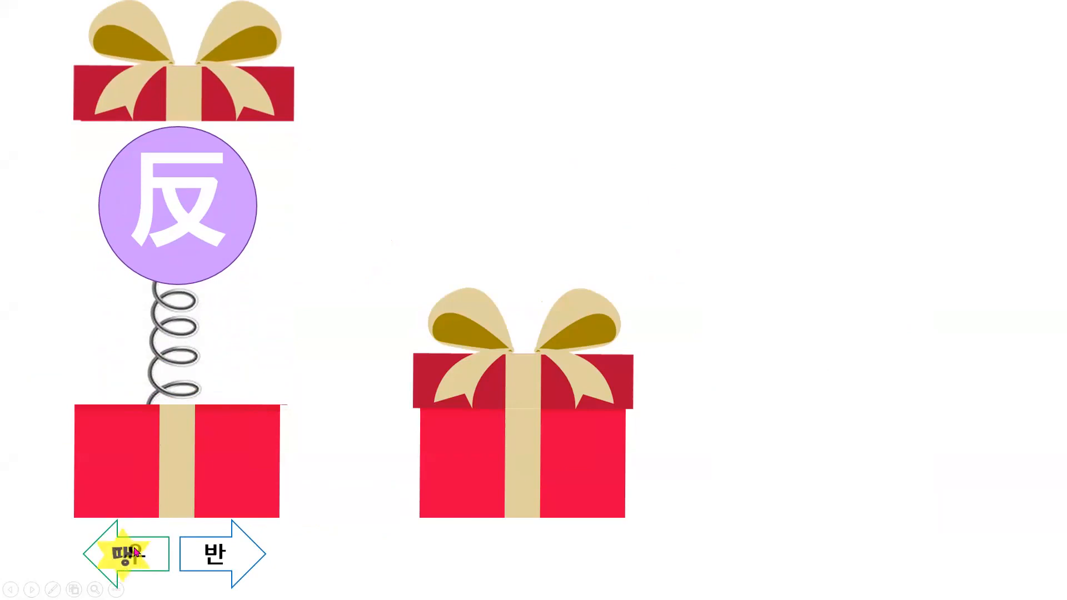
{"action": "left_click", "coordinate": [221, 563]}
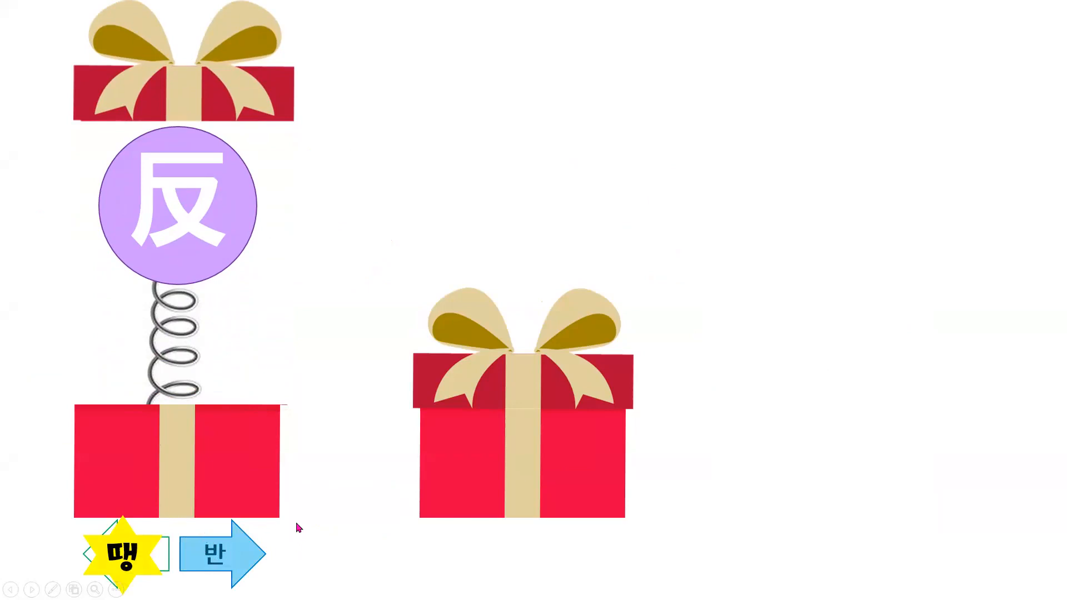
{"action": "key", "text": "Escape"}
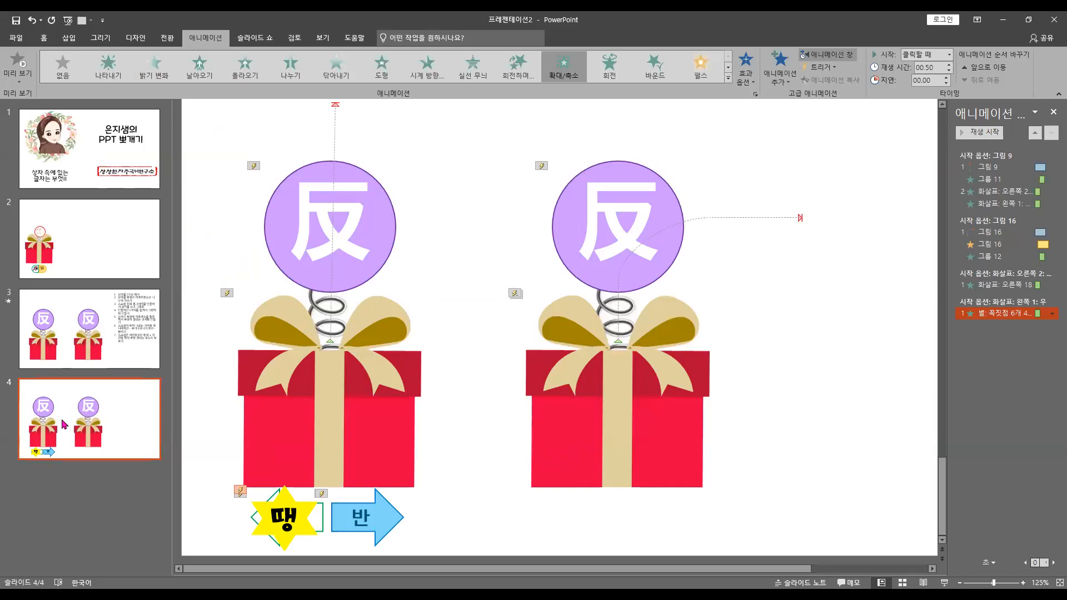
Close the animation list and copy the numbered instructions text box from slide 3 onto slide 4
{"action": "left_click", "coordinate": [1052, 113]}
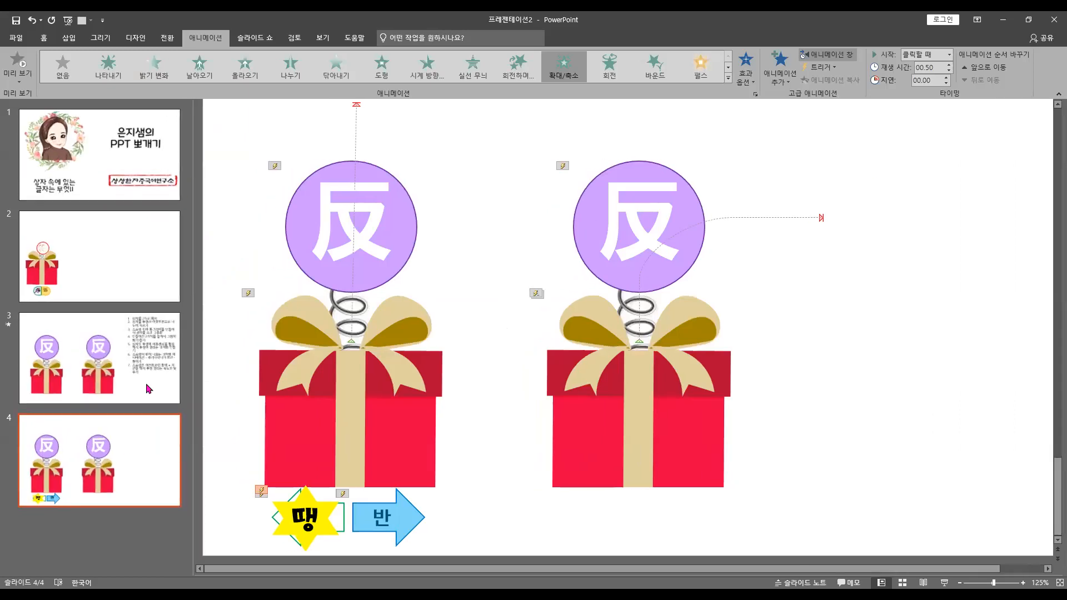
{"action": "key", "text": "Up"}
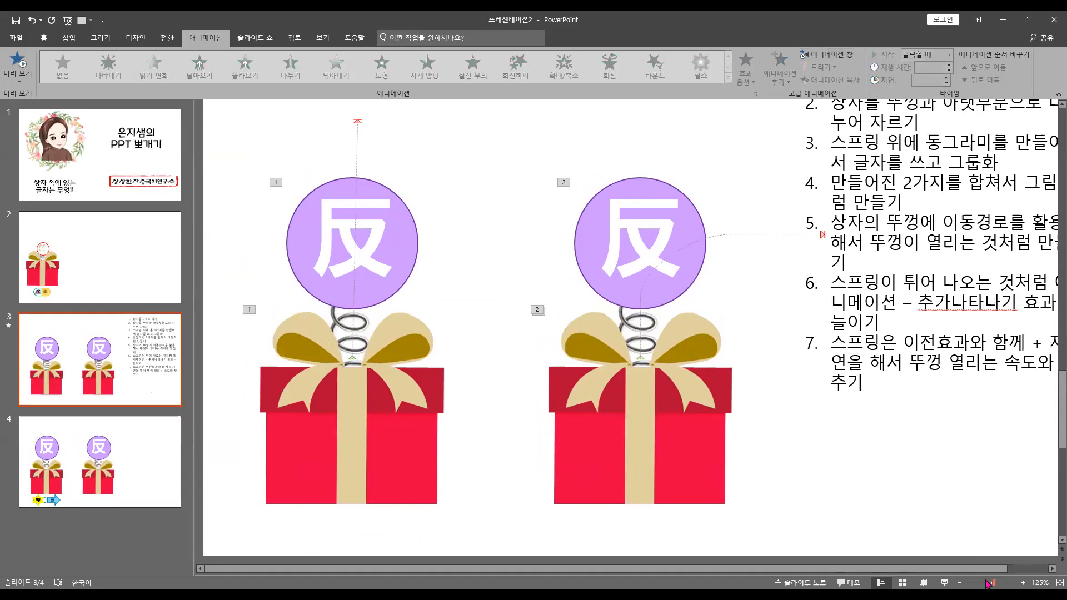
{"action": "scroll", "coordinate": [808, 391], "scroll_direction": "down", "scroll_amount": 4}
{"action": "left_click", "coordinate": [808, 393]}
{"action": "left_click", "coordinate": [799, 416]}
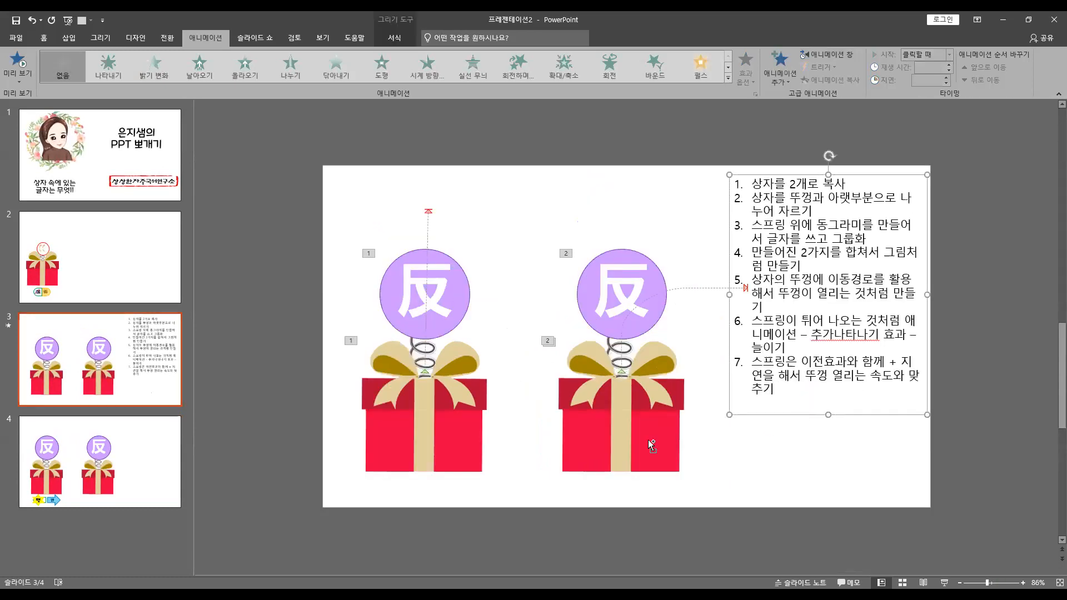
{"action": "left_click", "coordinate": [166, 462]}
{"action": "key", "text": "ctrl+v"}
Replace all text in the pasted instructions box with a first item beginning "상자 뚜껑에 트리거를 걸어서 뚜껑을 클릭하면"
{"action": "left_click", "coordinate": [781, 246]}
{"action": "key", "text": "ctrl+a"}
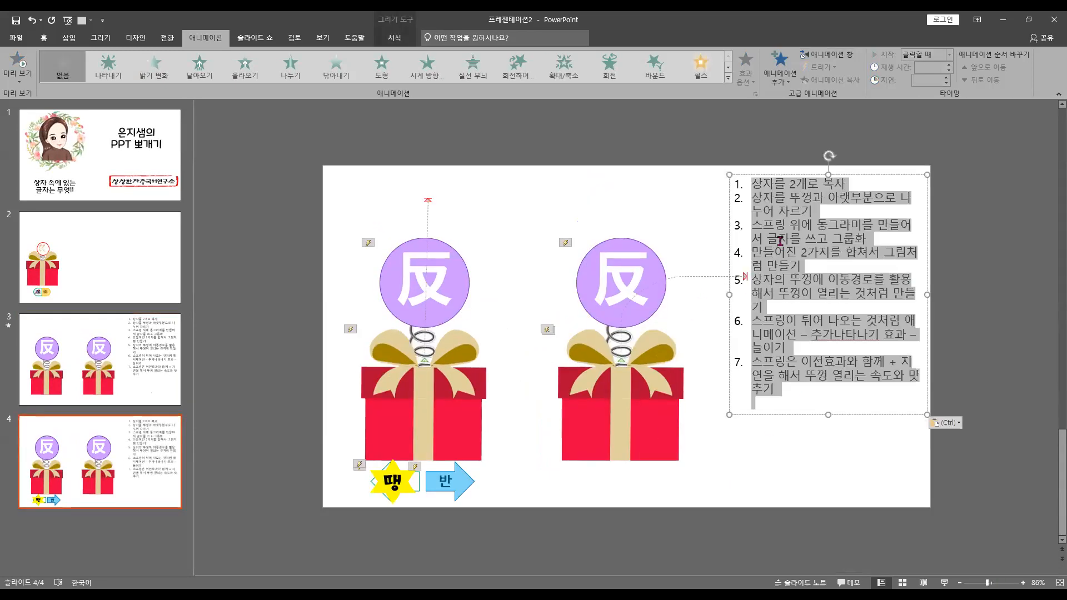
{"action": "type", "text": "1. 1"}
{"action": "key", "text": "Hangul"}
{"action": "key", "text": "BackSpace"}
{"action": "type", "text": "상자 뚜"}
{"action": "type", "text": "껑에 "}
{"action": "type", "text": "트리걸"}
{"action": "type", "text": "어서 뚜거"}
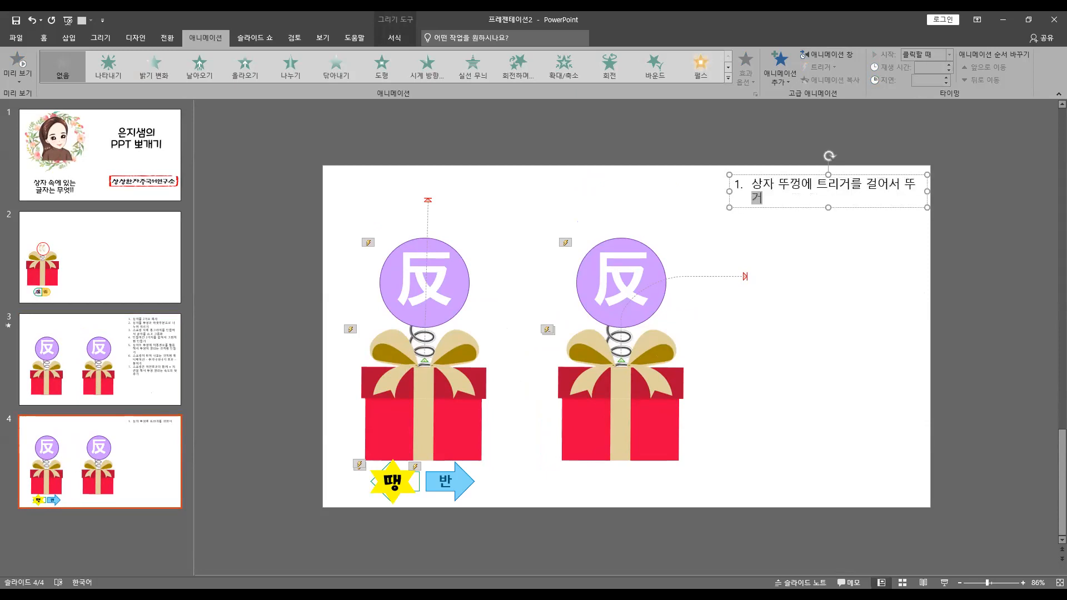
{"action": "key", "text": "BackSpace"}
{"action": "type", "text": "껑을 클리"}
{"action": "type", "text": "ㄱ하면 "}
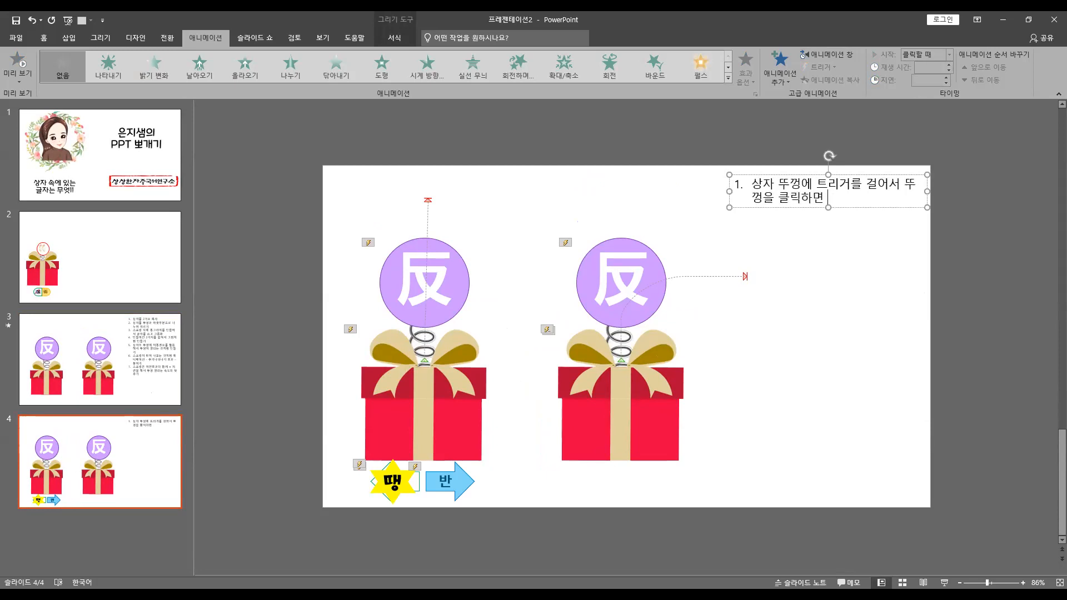
{"action": "type", "text": "사"}
Complete the first list item with "뚜껑이 열리고 글자나 나오게 하기" and start a second item
{"action": "key", "text": "BackSpace"}
{"action": "type", "text": "뚜겅ㅇ"}
{"action": "key", "text": "BackSpace"}
{"action": "key", "text": "BackSpace"}
{"action": "type", "text": "껑이 열리고 글자나 나옥"}
{"action": "type", "text": "게 하기"}
{"action": "key", "text": "Return"}
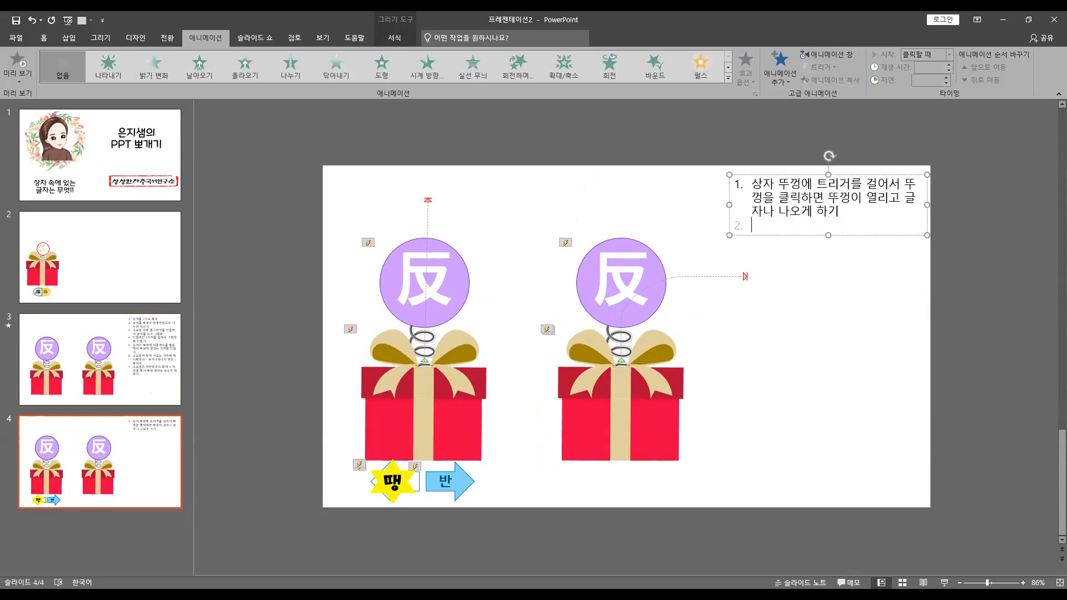
Write the second list item "원하는 모양을 선택해서 글자 적어주고 상자 뚜껑에 트리거 걸기" and start a third item
{"action": "type", "text": "원하는 모야으"}
{"action": "key", "text": "BackSpace"}
{"action": "key", "text": "BackSpace"}
{"action": "key", "text": "BackSpace"}
{"action": "type", "text": "양을 선택해서 "}
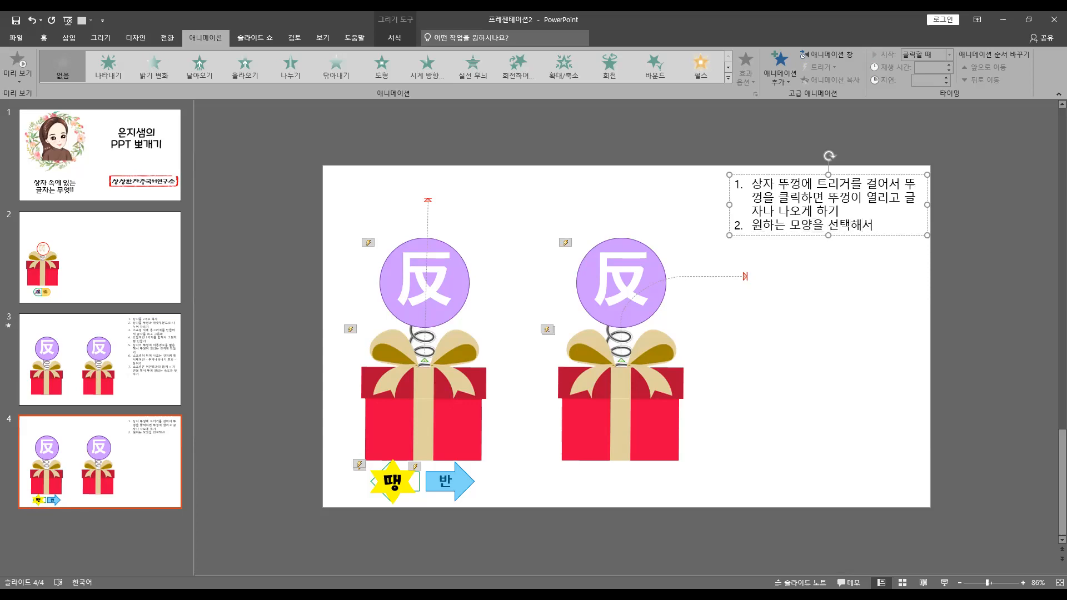
{"action": "type", "text": "글자 적어주"}
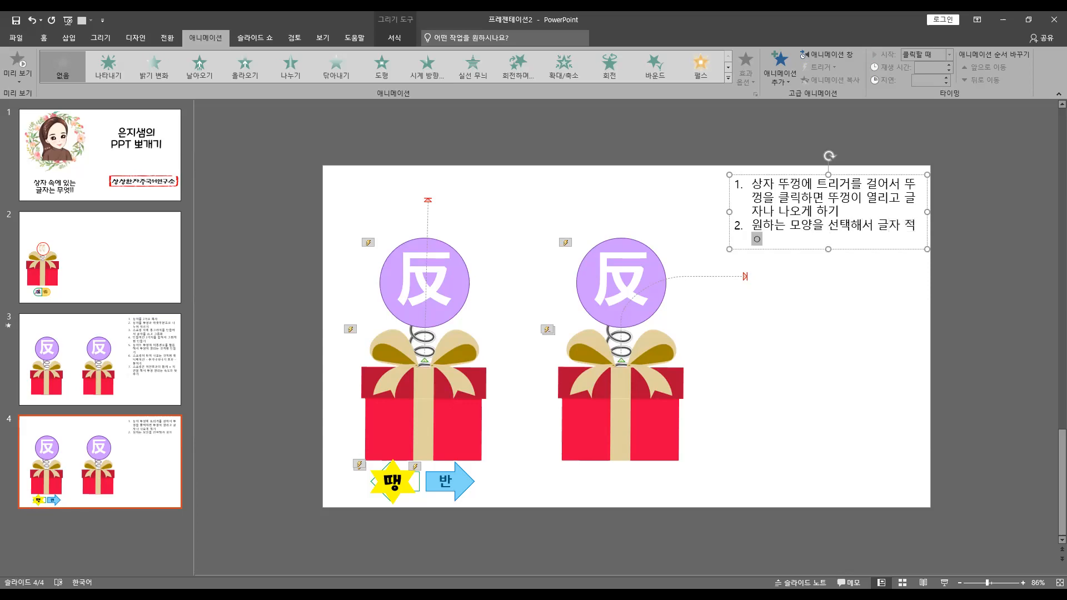
{"action": "type", "text": "고 ㅅ상자 뚜껑에 ㅌ"}
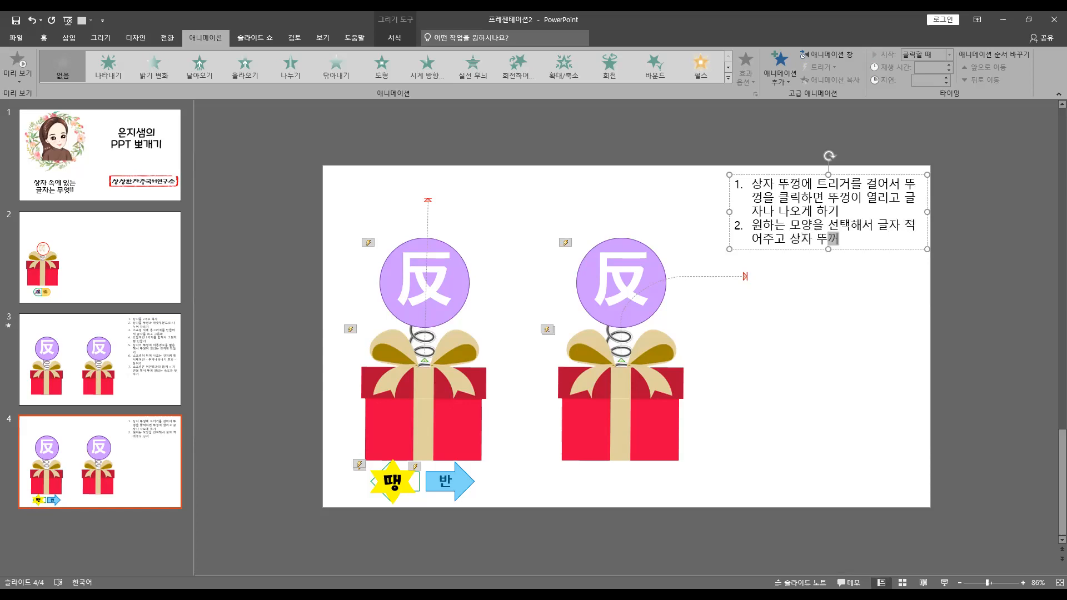
{"action": "type", "text": "리거 걸기"}
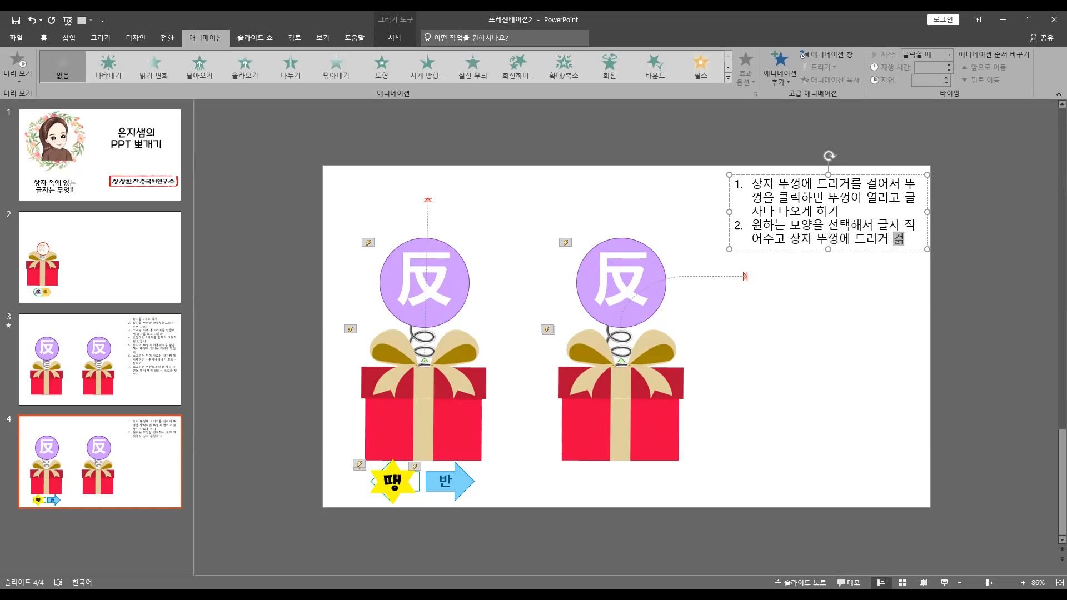
{"action": "key", "text": "Return"}
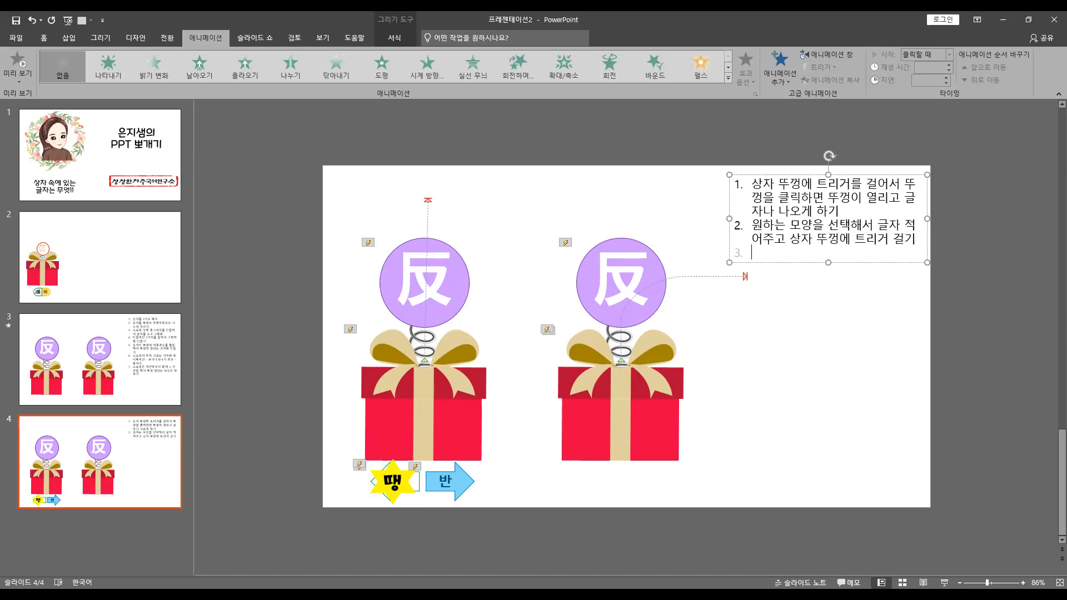
Begin the third list item with "정답인 모양을 하나 더 복사해서 색을 넣고,"
{"action": "type", "text": "정답인 "}
{"action": "type", "text": "글자ㅇ"}
{"action": "key", "text": "BackSpace"}
{"action": "key", "text": "BackSpace"}
{"action": "key", "text": "BackSpace"}
{"action": "type", "text": "모ㅑ양에"}
{"action": "key", "text": "BackSpace"}
{"action": "type", "text": "을 하나 더 복사해서 색ㅇ을 넣고, "}
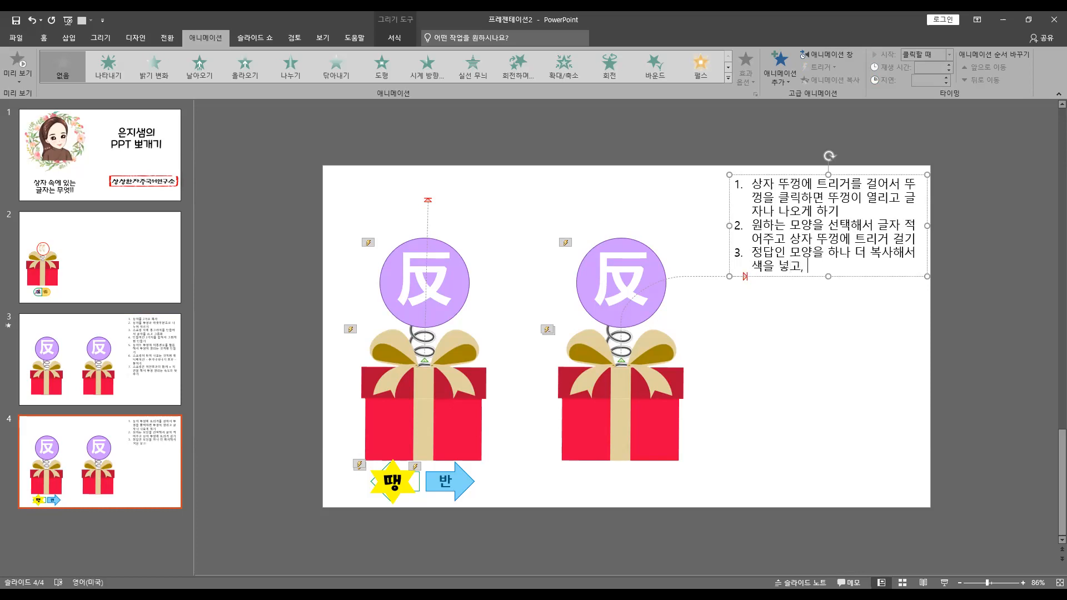
{"action": "type", "text": "윤곽선"}
{"action": "type", "text": " 없ㅇ"}
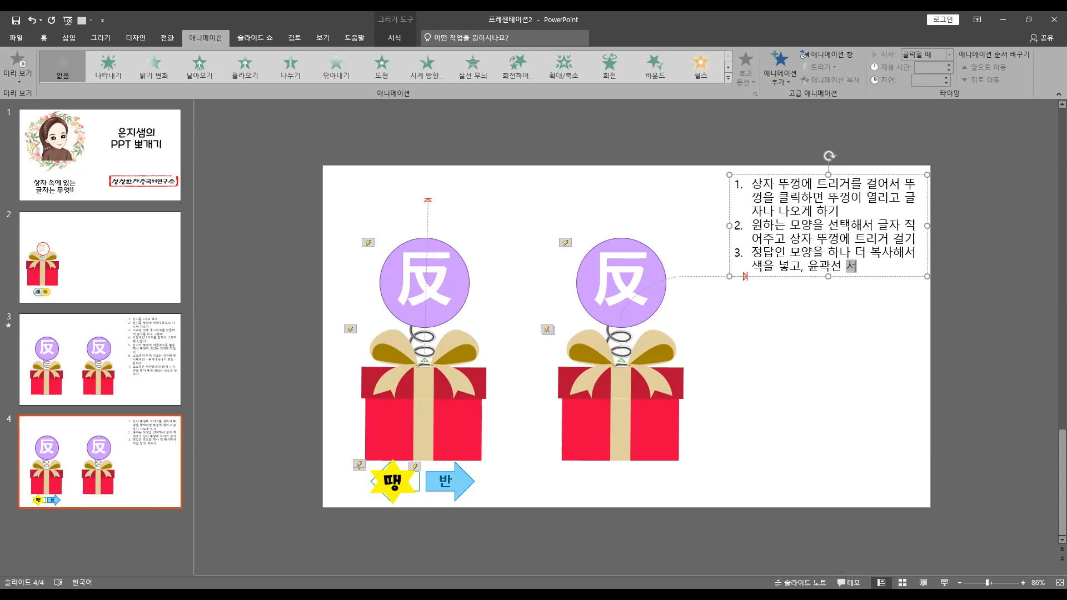
{"action": "type", "text": "애고"}
{"action": "type", "text": " 오르"}
{"action": "type", "text": "른쪽 마우스-ㄷ"}
{"action": "type", "text": "도형서식 ㅡ"}
{"action": "type", "text": "클릭해서 "}
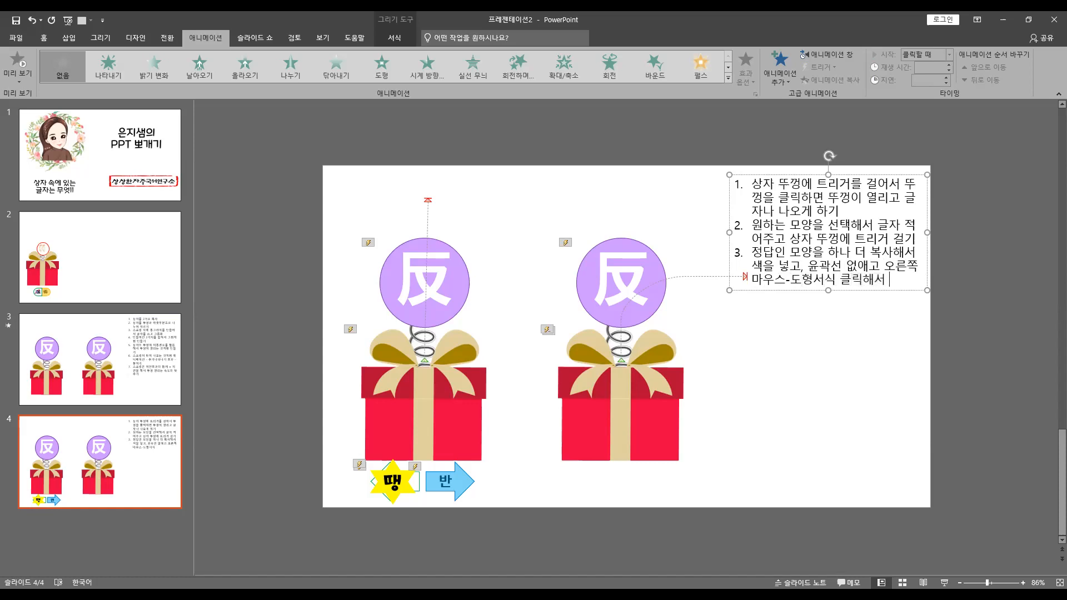
{"action": "type", "text": "투명 도를 50%"}
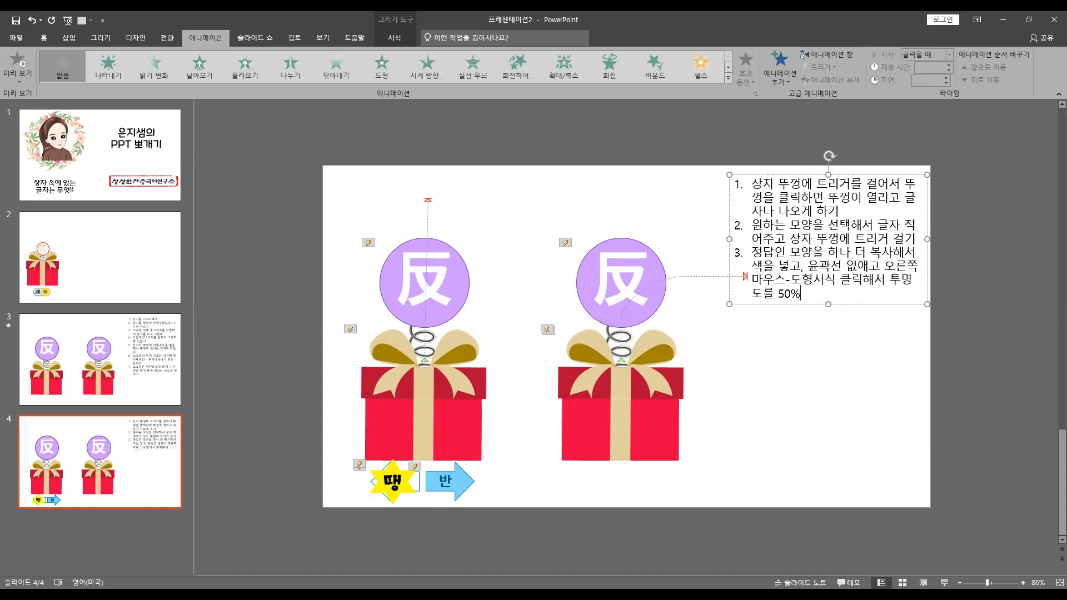
{"action": "type", "text": "로 만들기"}
Complete the third list item with "윤곽선 없애고 오른쪽 마우스-도형서식 클릭해서 투명도를 50%로 만들기" and start a fourth item
{"action": "key", "text": "Return"}
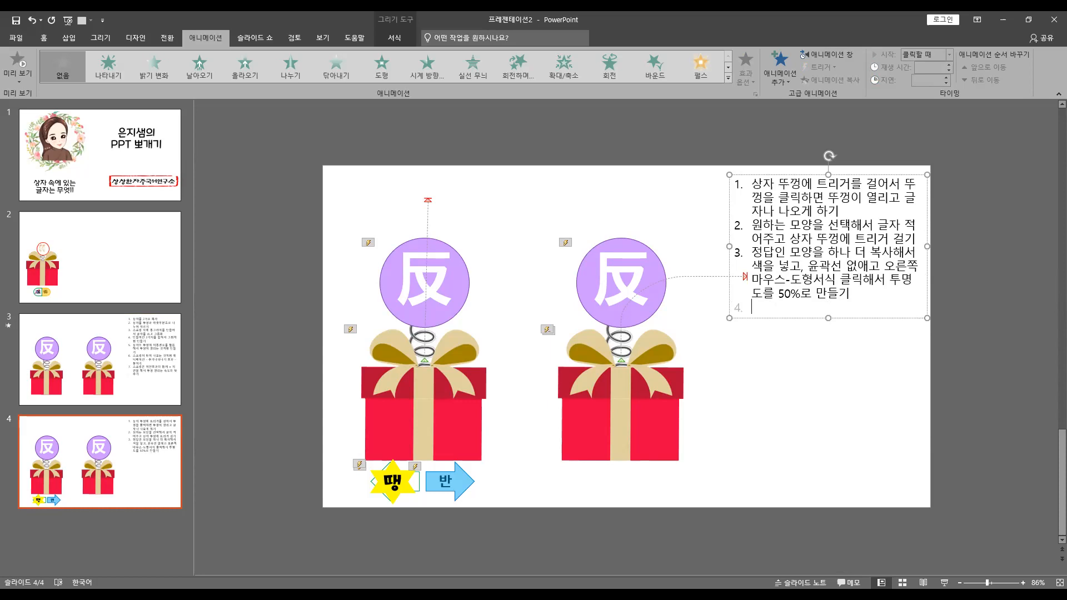
Return to slide 4 and shift the instructions text box slightly down and to the left
{"action": "scroll", "coordinate": [775, 235], "scroll_direction": "up", "scroll_amount": 1}
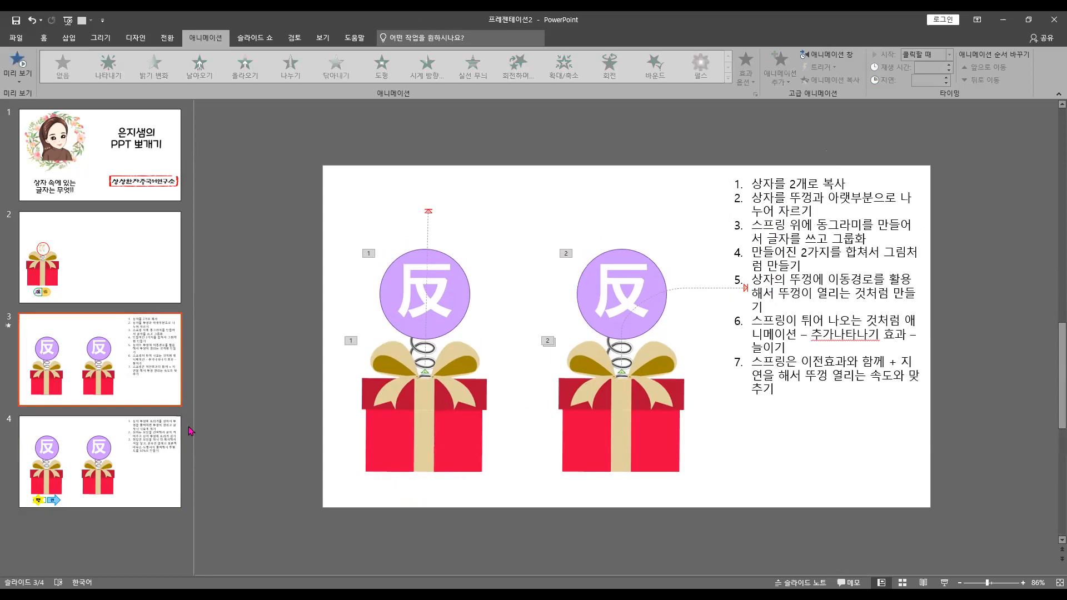
{"action": "left_click", "coordinate": [132, 473]}
{"action": "left_click", "coordinate": [774, 267]}
{"action": "left_click_drag", "start_coordinate": [759, 323], "coordinate": [753, 326]}
Write the fourth list item "위의 3번에서 만든 색칠한 모양은 정답 글자에 트리거 걸기" and start a fifth item
{"action": "left_click", "coordinate": [861, 317]}
{"action": "type", "text": "우"}
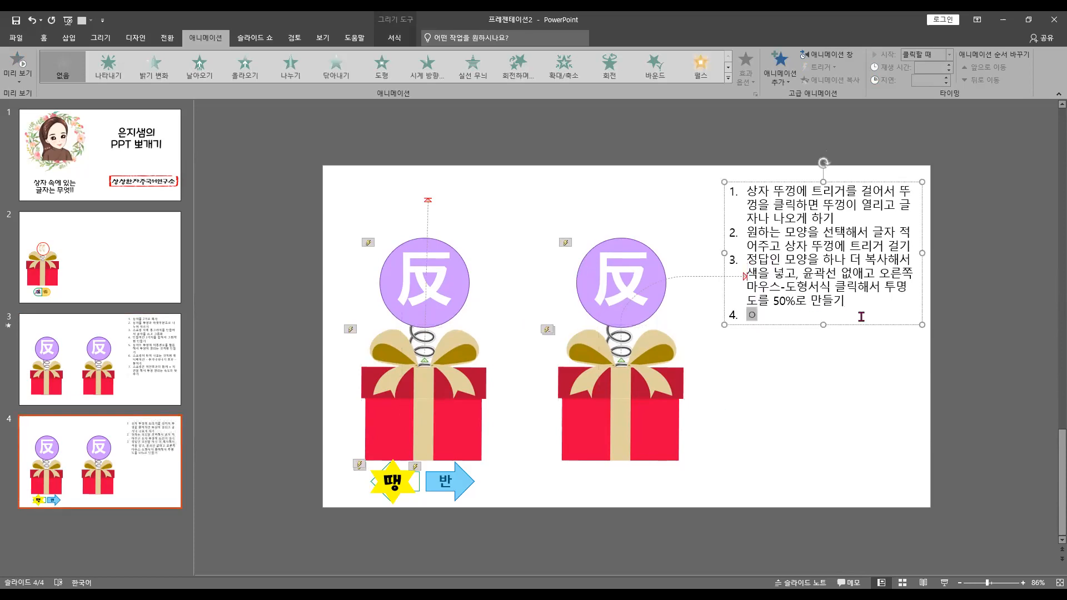
{"action": "type", "text": "의 3번에서"}
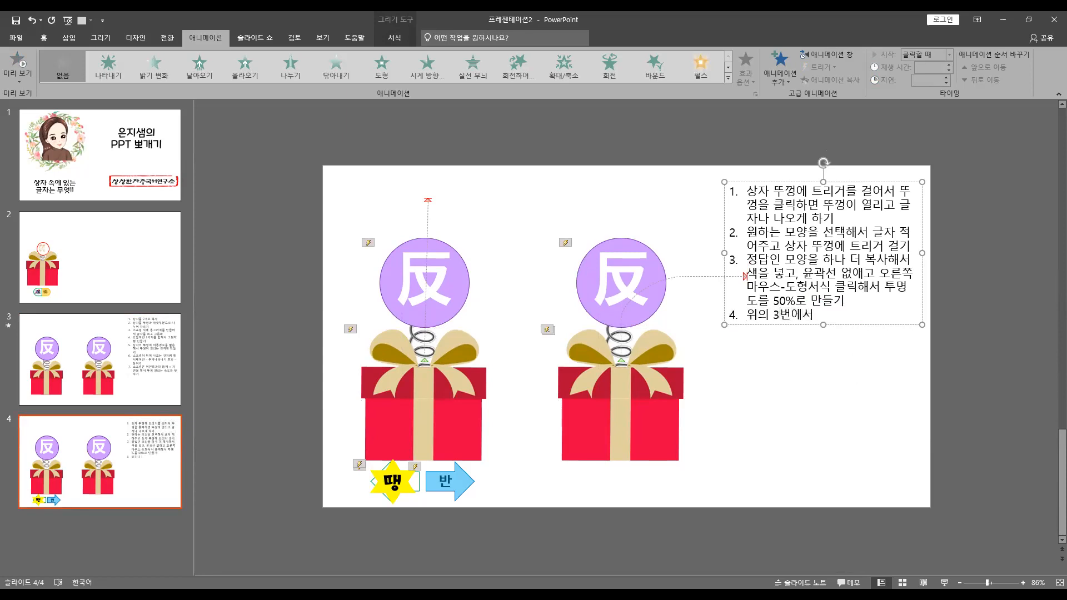
{"action": "type", "text": " 만든 색칠한"}
{"action": "type", "text": " 모야은"}
{"action": "key", "text": "BackSpace"}
{"action": "key", "text": "BackSpace"}
{"action": "type", "text": "양은 정다ㅂ 글자에 ㅋ"}
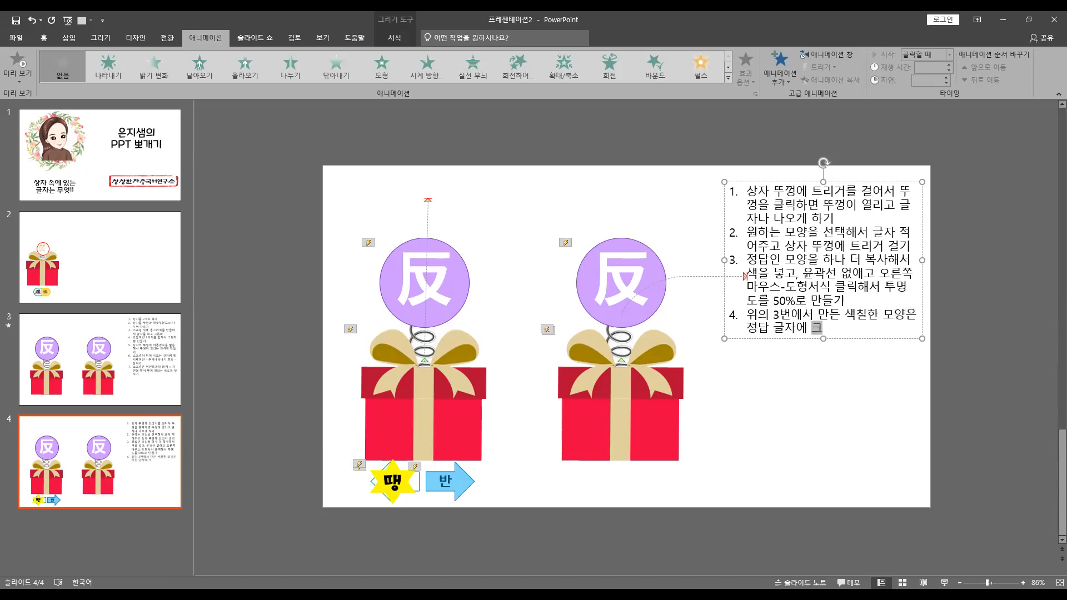
{"action": "type", "text": "ㅡ리거 걸기"}
{"action": "key", "text": "Return"}
Write the fifth list item "오답에도 오답표시 하나 만들어서 오답에 트리거 걸기"
{"action": "type", "text": "오답"}
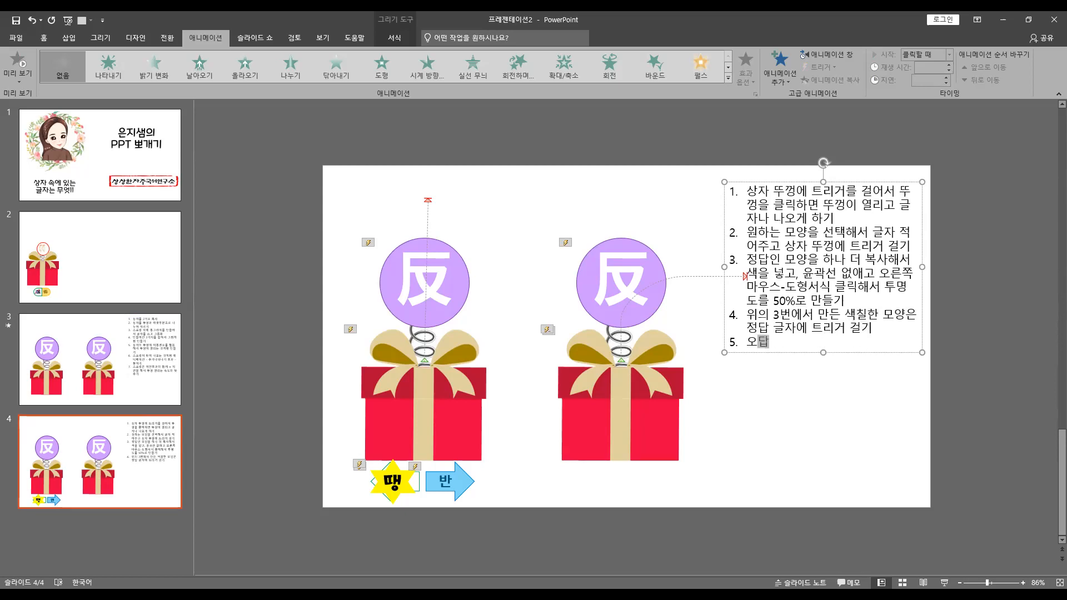
{"action": "type", "text": "에도 오"}
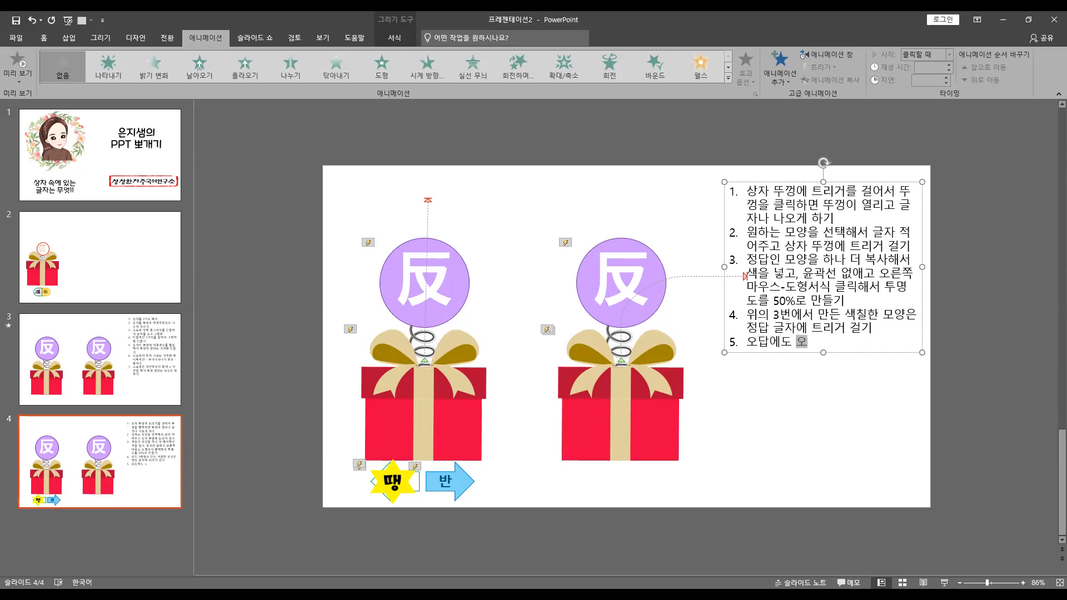
{"action": "type", "text": "답표시 하나 만들어서 "}
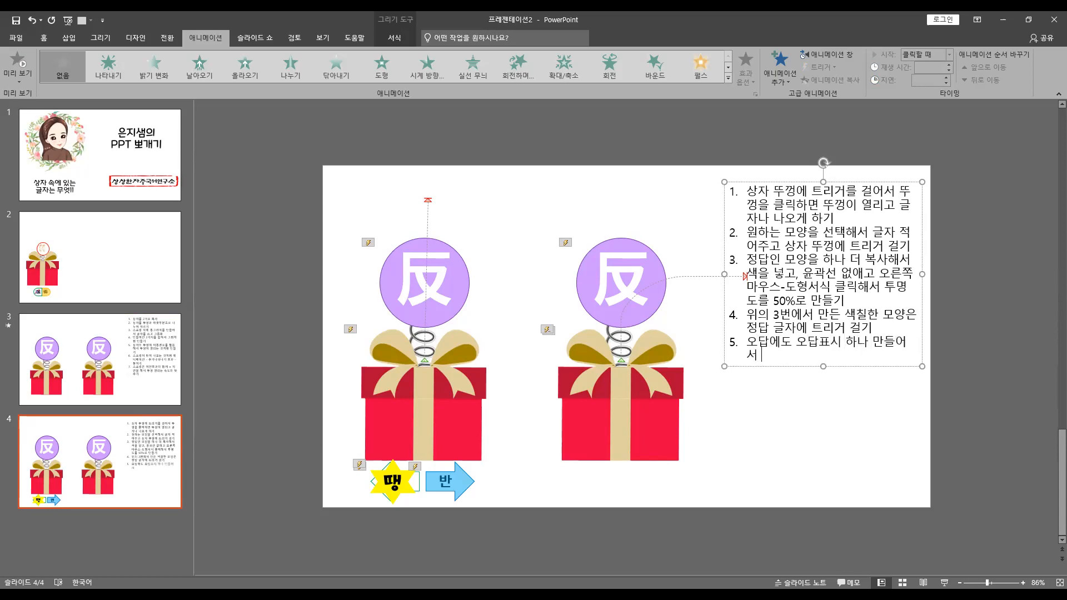
{"action": "type", "text": "오답에 트리거 ㄱ걸기"}
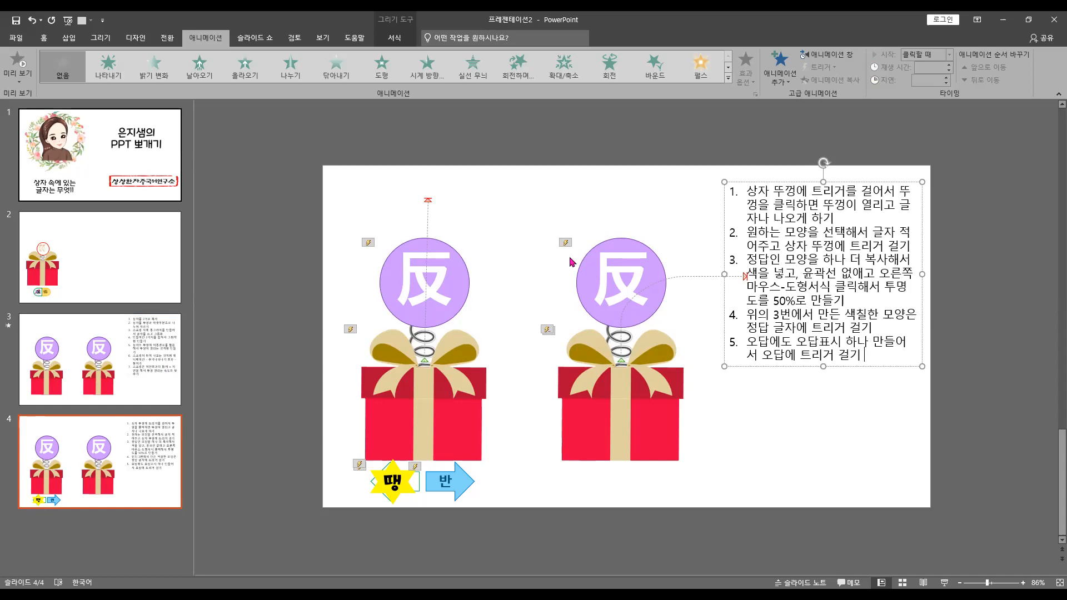
Insert "닦아내기 애니메이션 걸엇" before "정답 글자에 트리거 걸기" in the fourth list item
{"action": "left_click", "coordinate": [915, 315]}
{"action": "type", "text": "닦아내기 앤"}
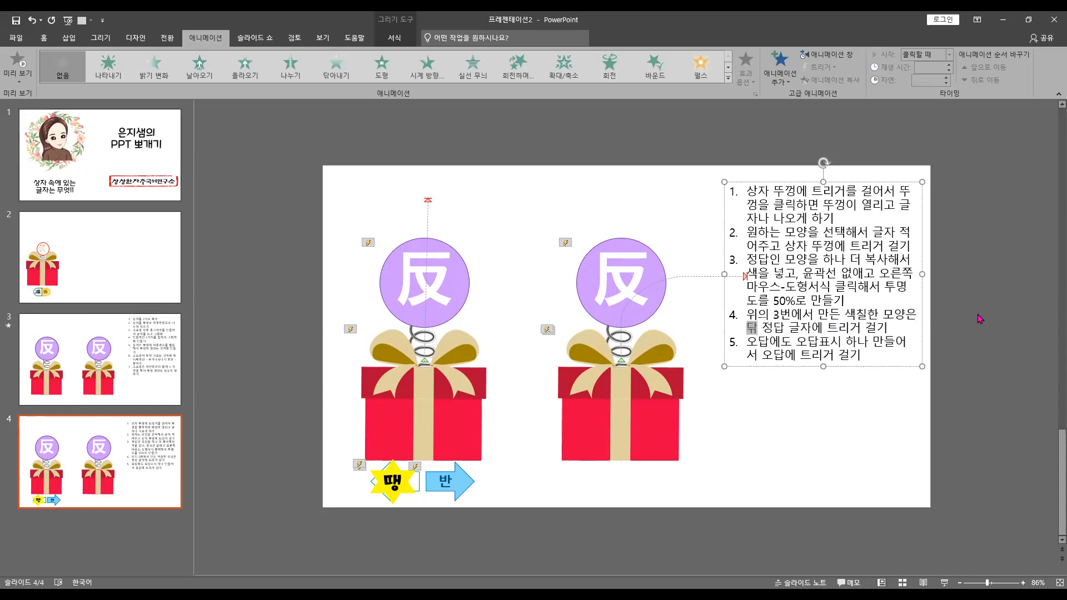
{"action": "type", "text": "니메이션 걸엇"}
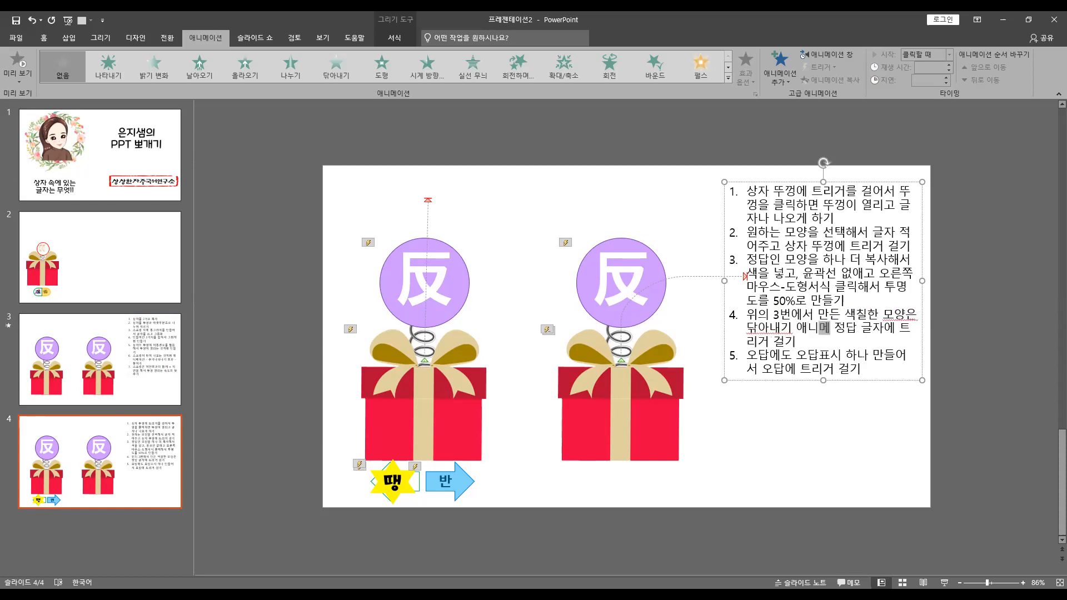
{"action": "key", "text": "BackSpace"}
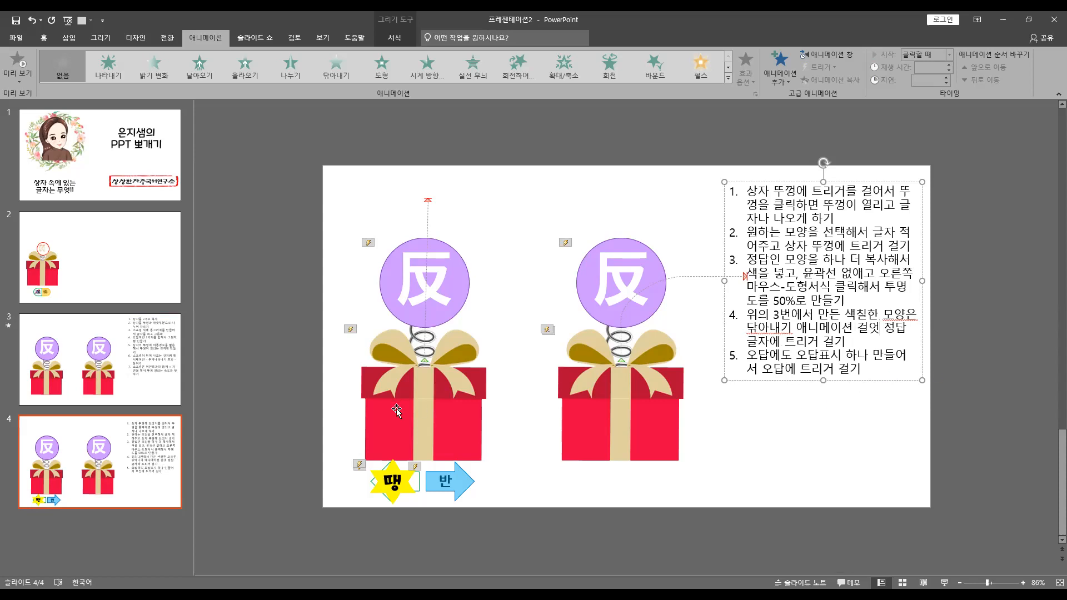
Run the slide show from slide 4, open both gift boxes and test the "우" and "반" answer arrows
{"action": "left_click", "coordinate": [945, 582]}
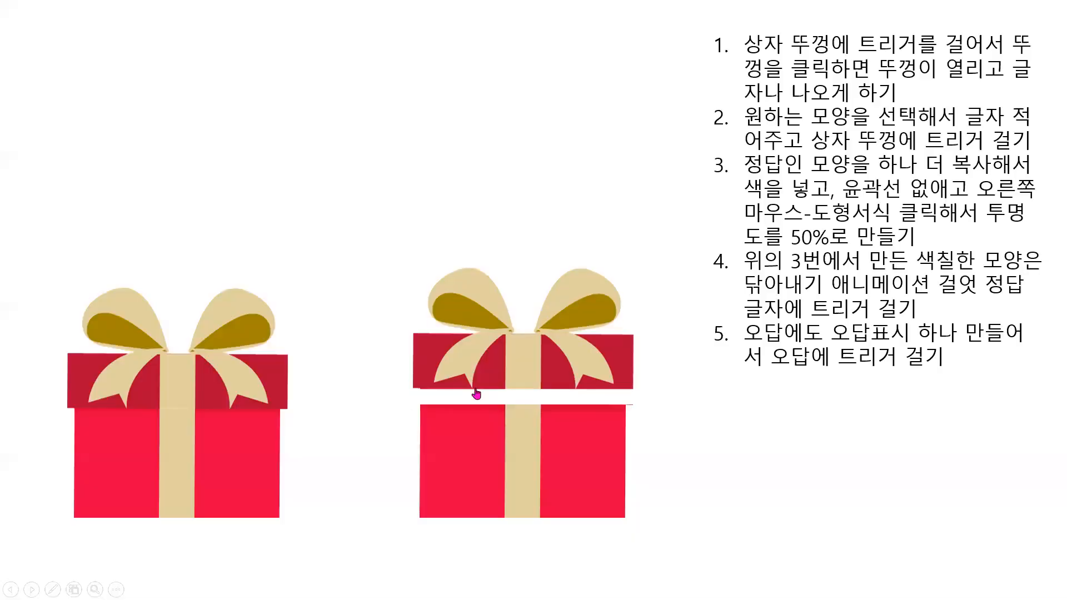
{"action": "left_click", "coordinate": [477, 394]}
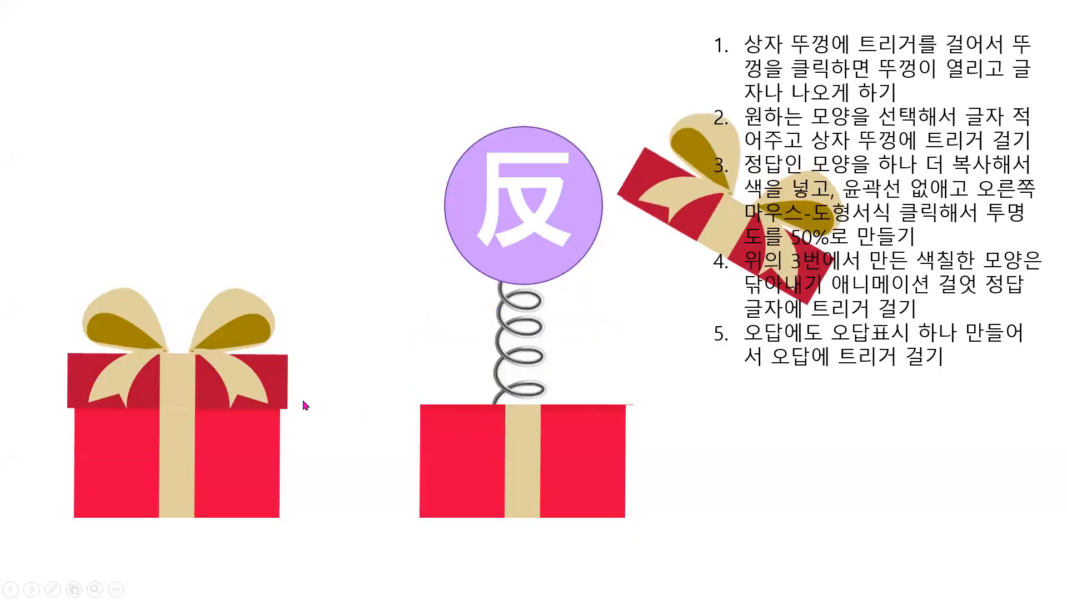
{"action": "left_click", "coordinate": [237, 384]}
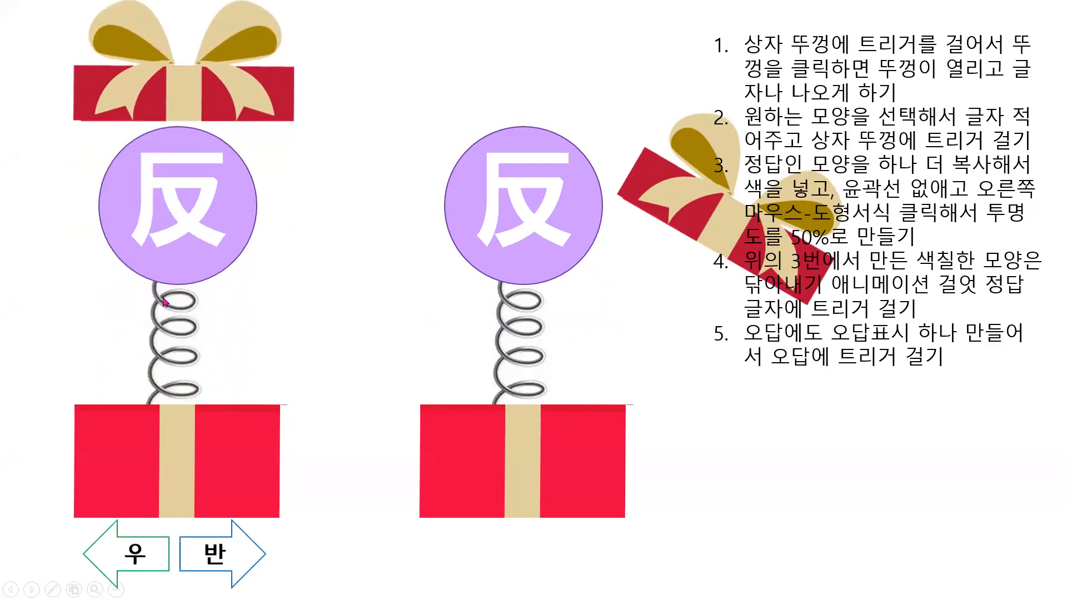
{"action": "left_click", "coordinate": [138, 562]}
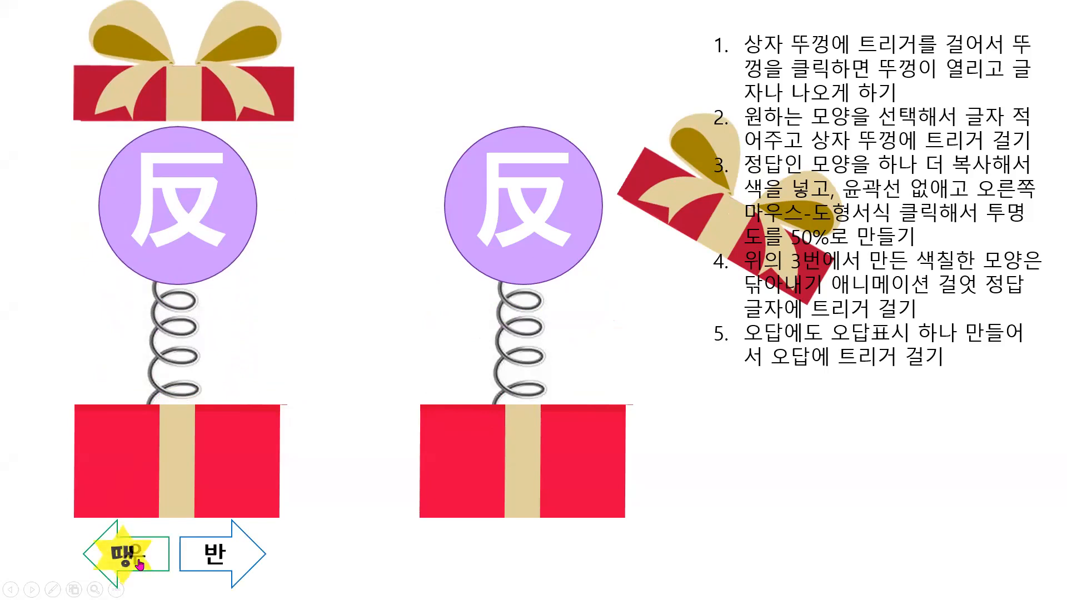
{"action": "left_click", "coordinate": [234, 557]}
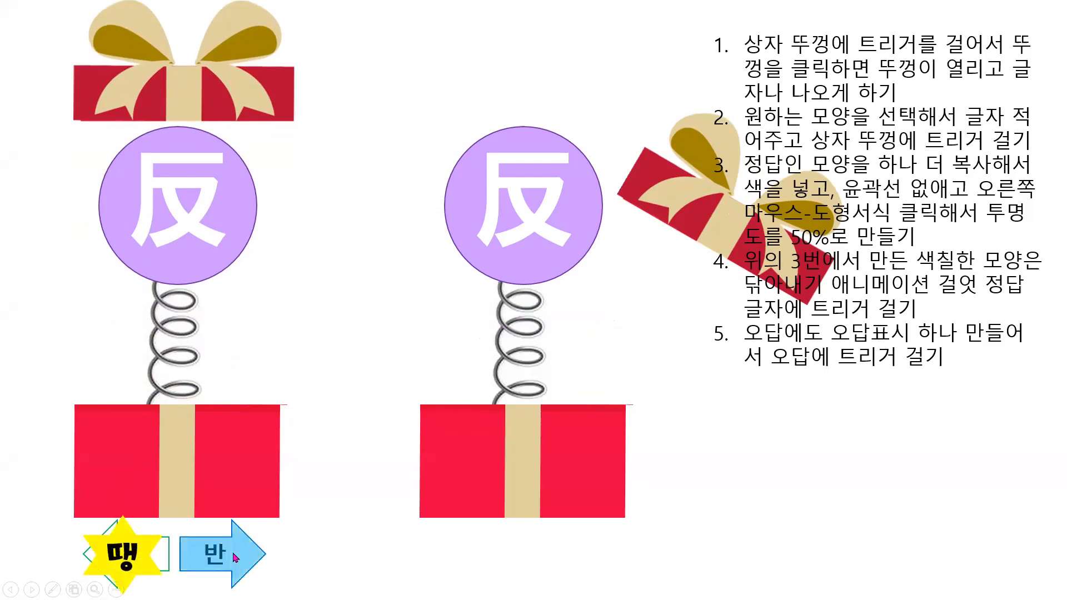